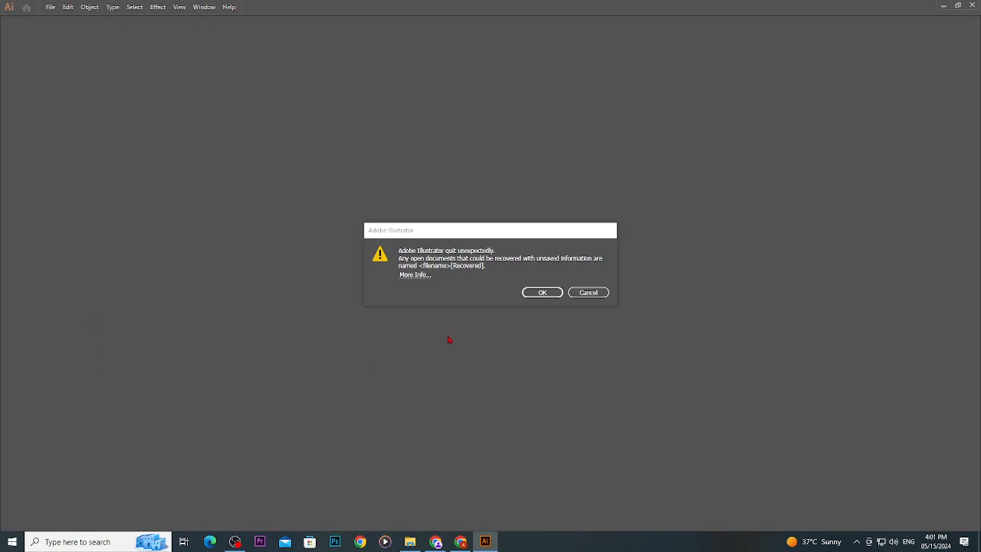
Accept the crash recovery notice and close both recovered documents without saving.
left_click(553, 295)
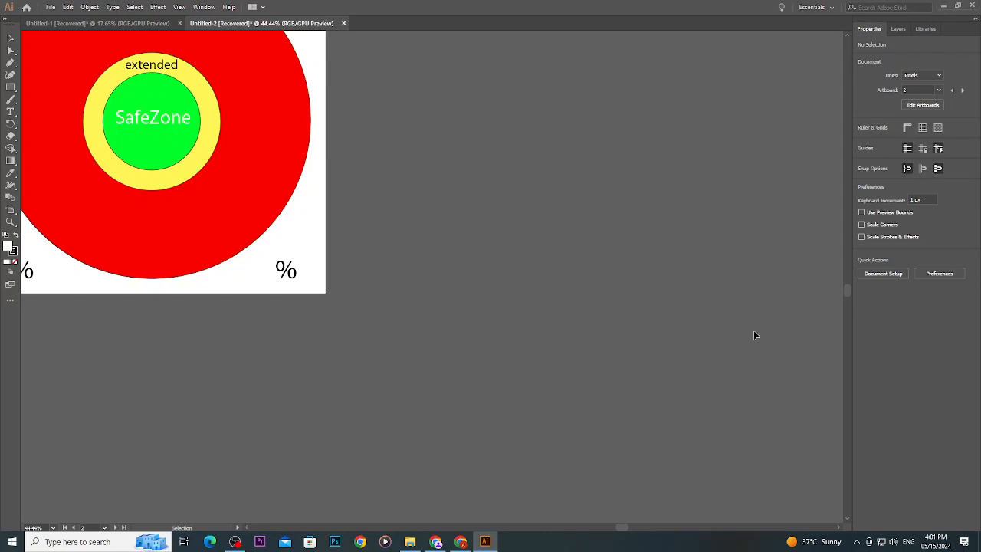
scroll(274, 275, "down", 5)
scroll(306, 245, "down", 2)
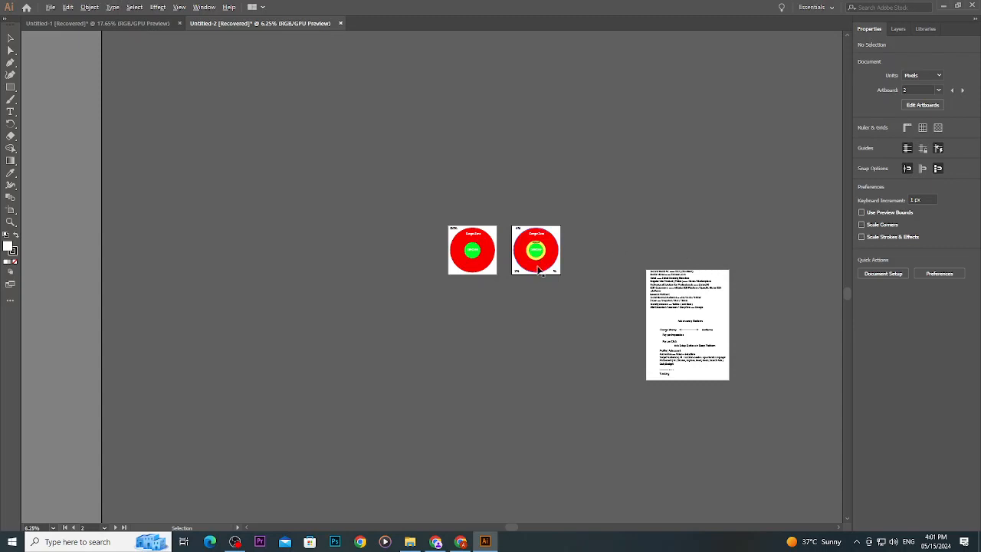
left_click(339, 23)
left_click(540, 283)
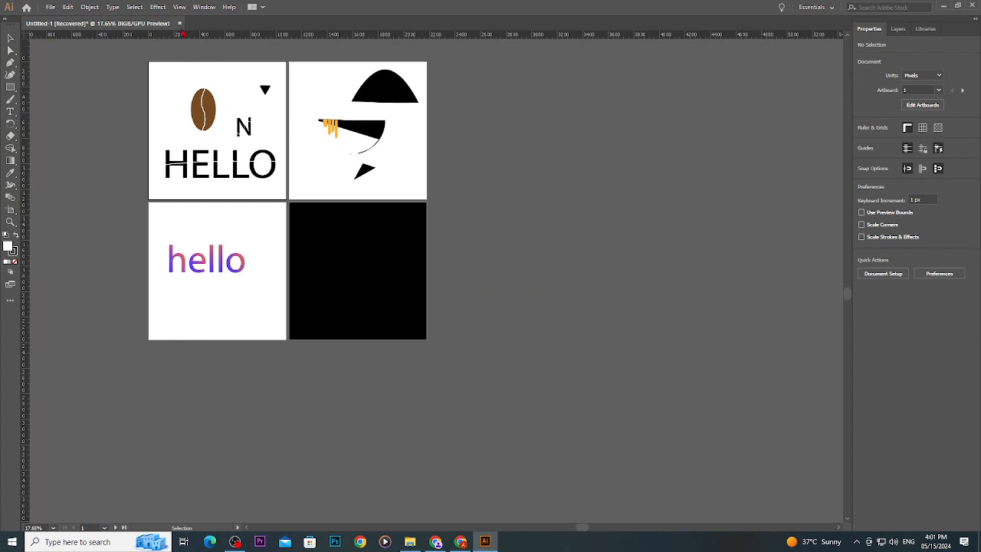
left_click(180, 23)
left_click(540, 283)
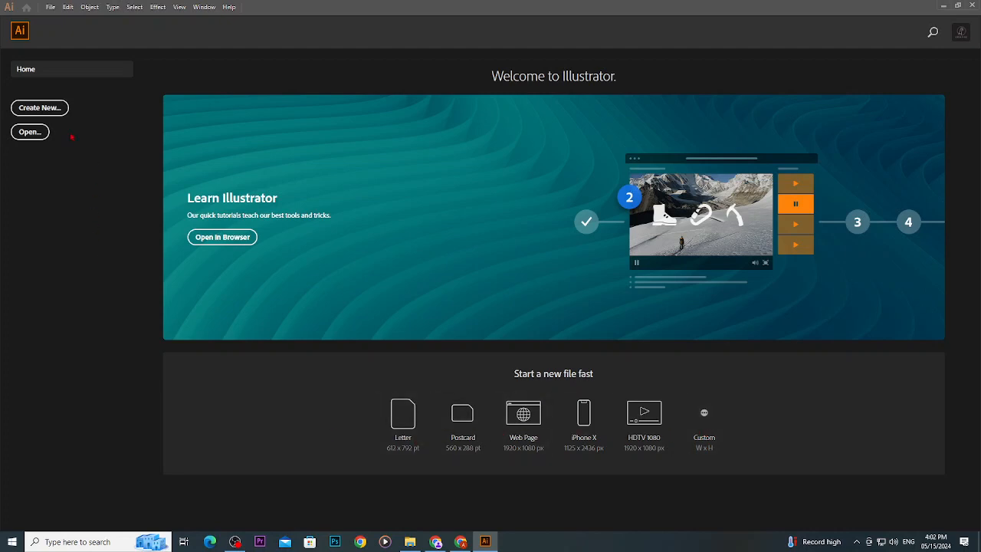
Create a new 1080 x 1080 px document with 4 artboards.
left_click(39, 108)
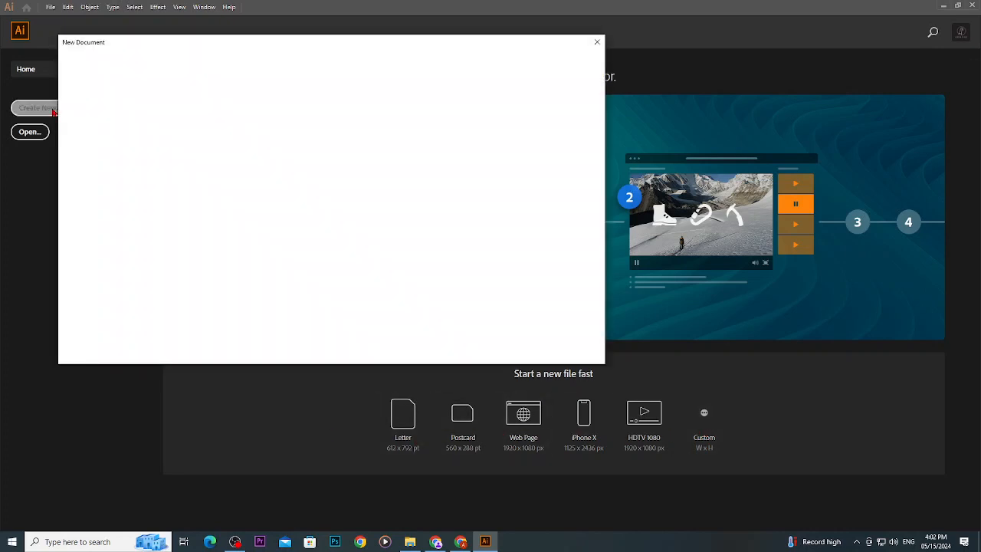
left_click_drag(475, 47, 648, 76)
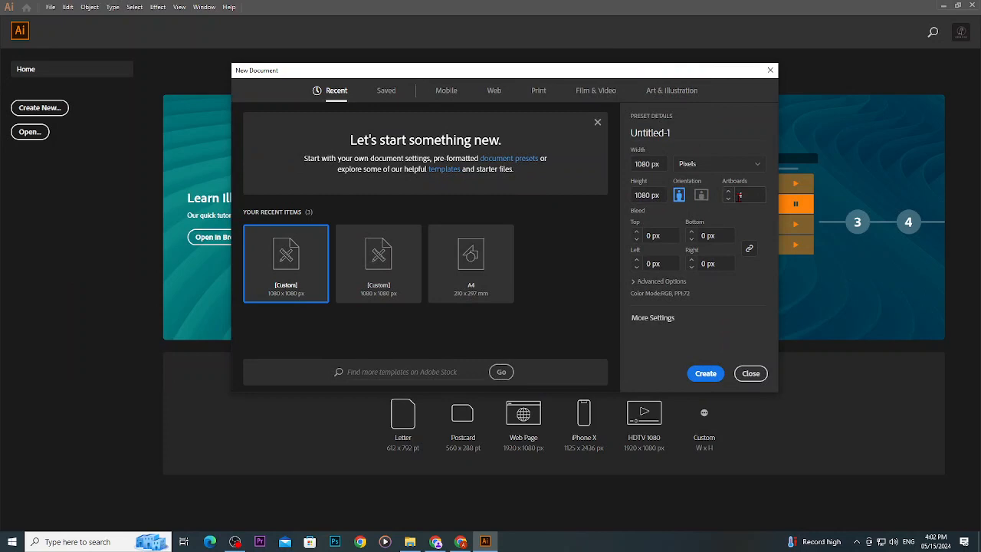
type("4")
left_click(729, 200)
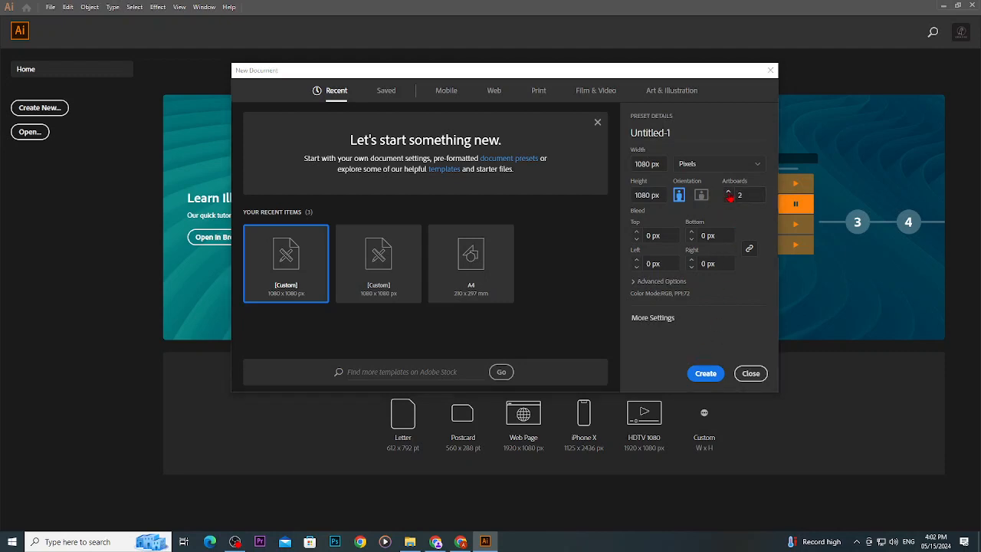
left_click(728, 192)
left_click(729, 192)
left_click(706, 373)
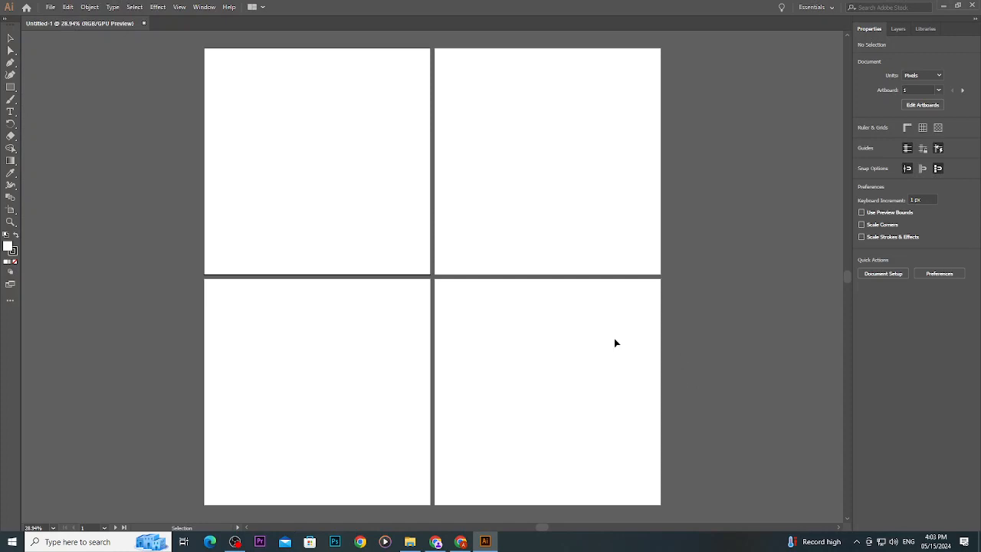
Make the second, third and fourth artboards active in turn.
left_click(460, 186)
left_click(406, 331)
left_click(556, 382)
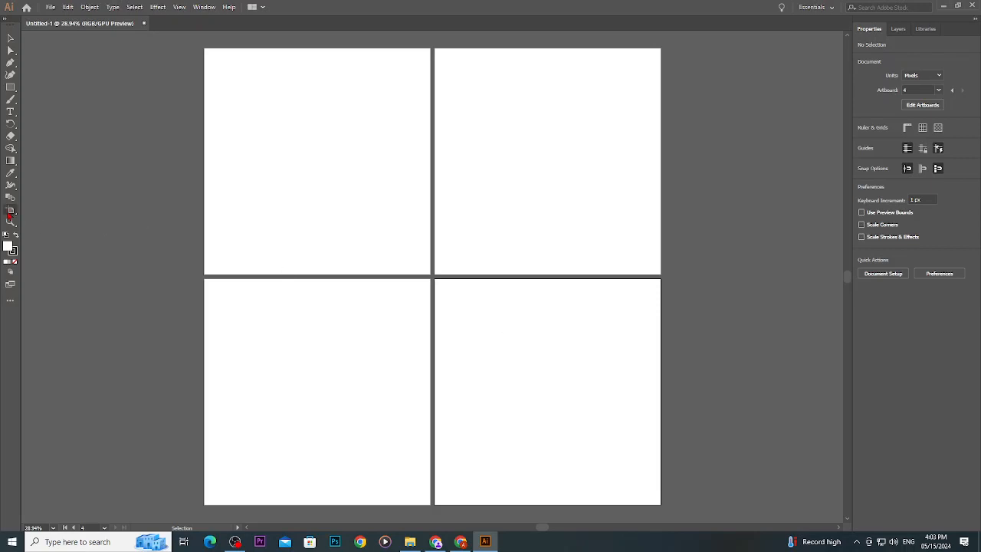
Restore the program window from full screen and resize it to cover most of the desktop.
left_click(957, 5)
left_click_drag(303, 9, 465, 67)
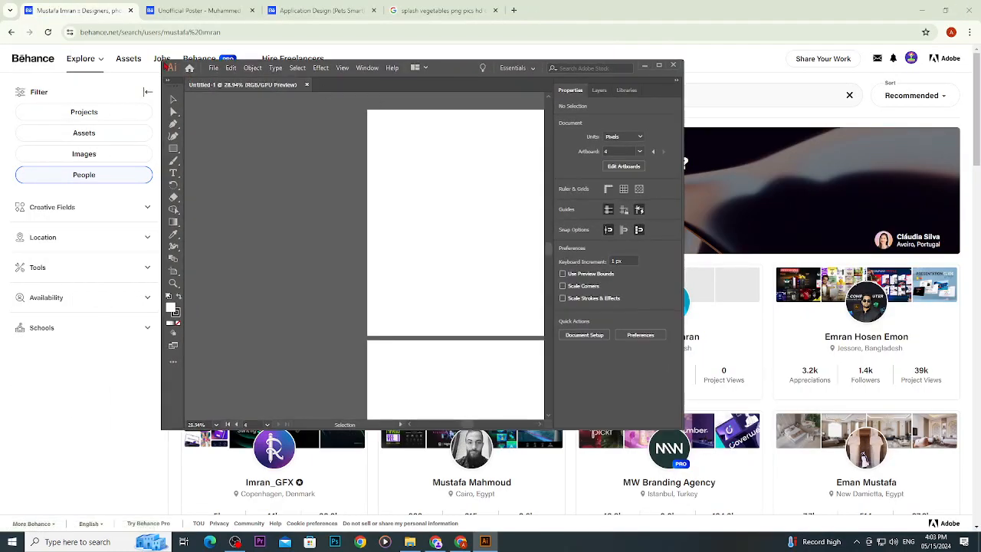
left_click_drag(162, 63, 47, 9)
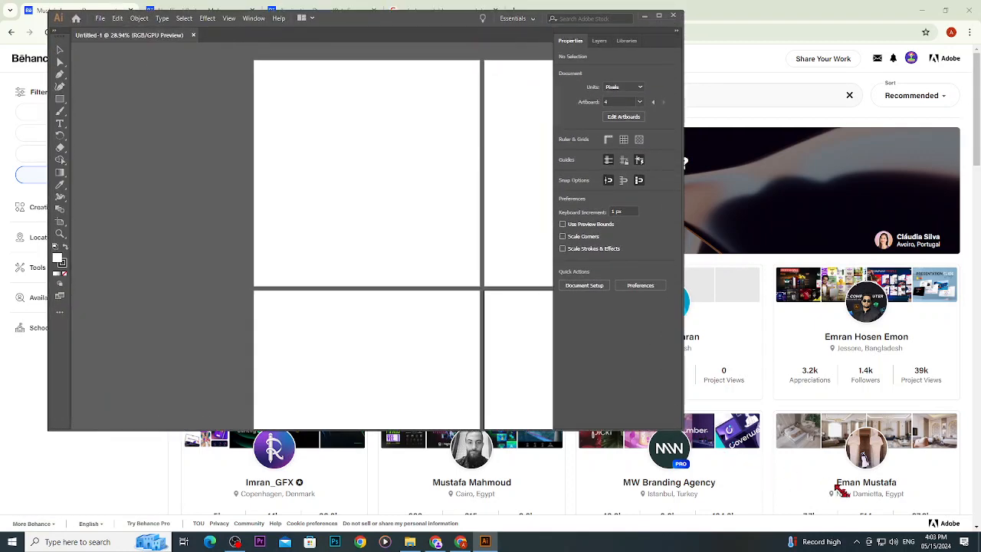
left_click_drag(682, 429, 973, 527)
left_click_drag(627, 27, 611, 26)
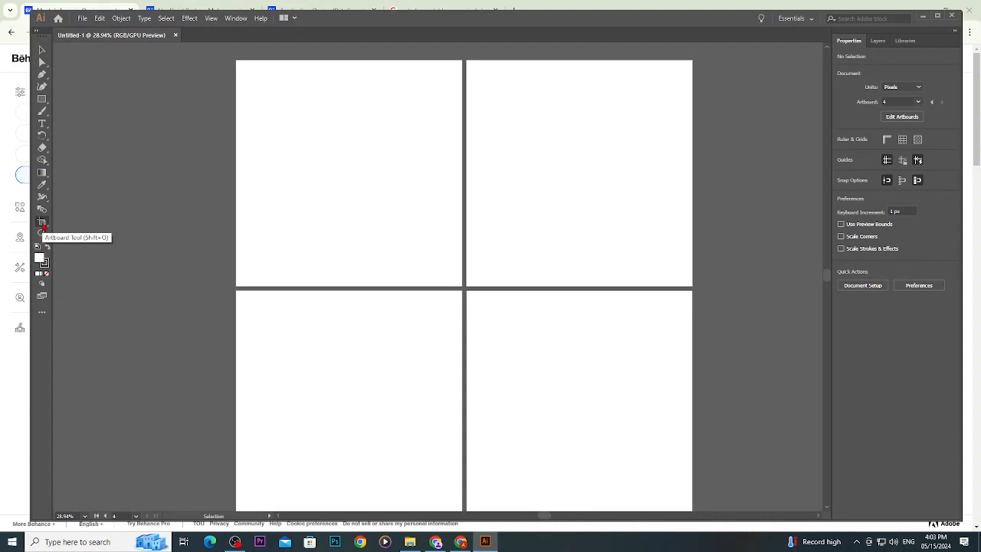
Delete and restore the first artboard, and place a copy of it to the left of the artboard grid.
left_click(42, 223)
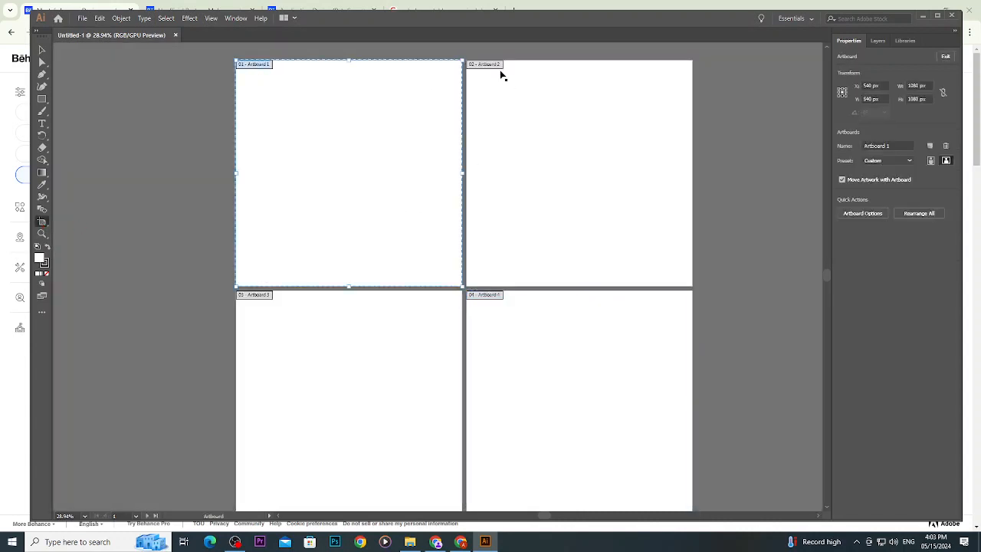
key("Delete")
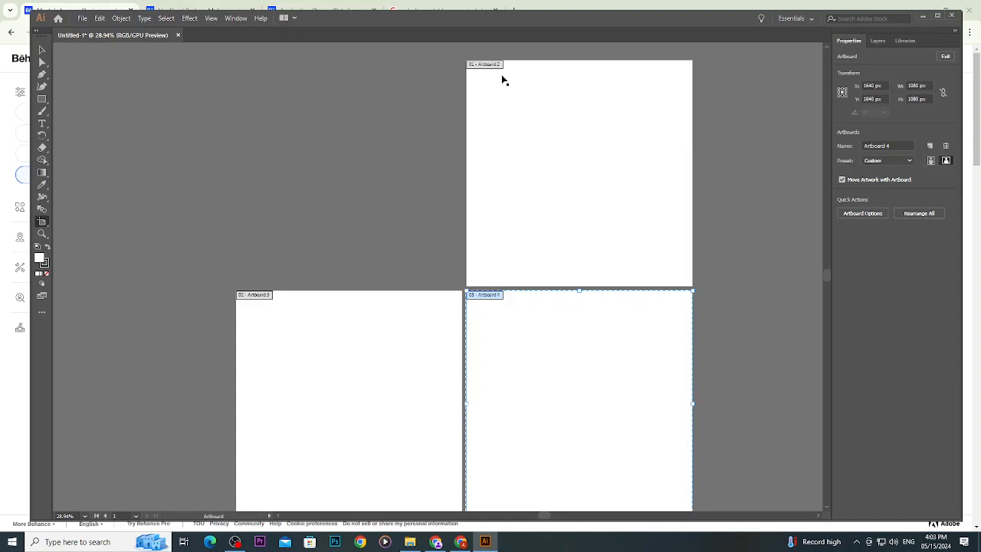
key("ctrl+z")
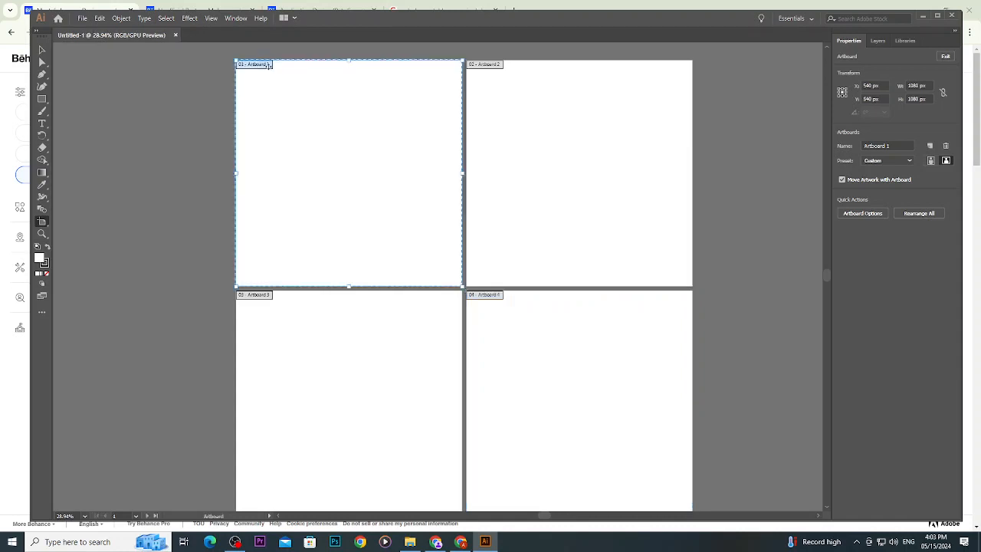
left_click_drag(245, 72, 129, 70)
key("Escape")
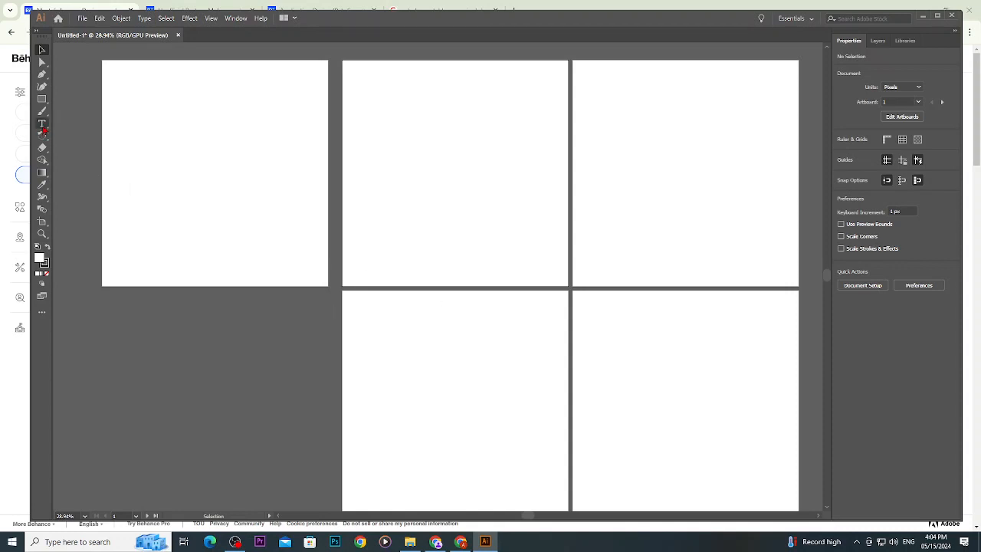
Add the point text "Hello" on the upper-left artboard of the four-artboard grid.
left_click(43, 128)
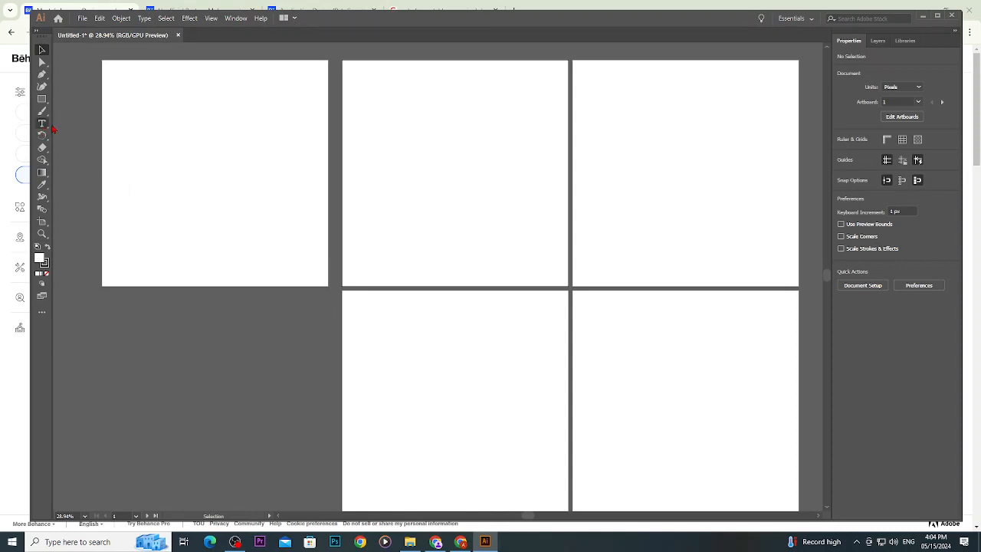
left_click(410, 186)
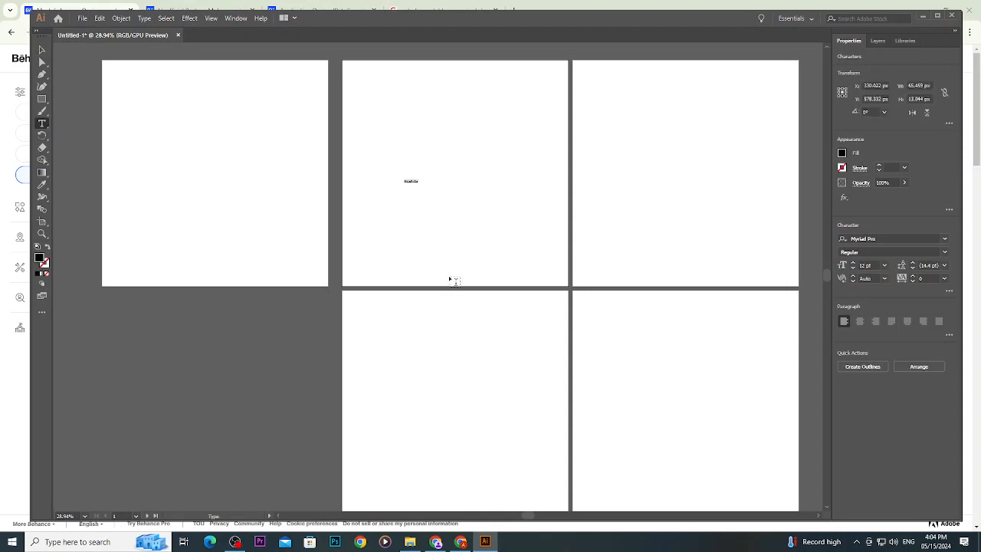
type("Hello")
Increase the font size of the Hello text to 163 pt.
left_click(853, 263)
left_click(854, 264)
left_click(854, 265)
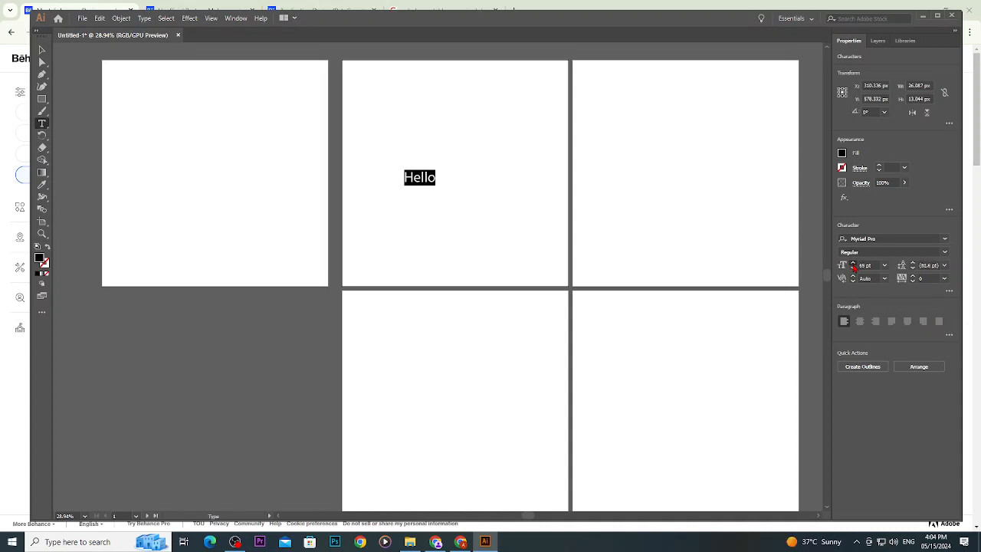
left_click(854, 265)
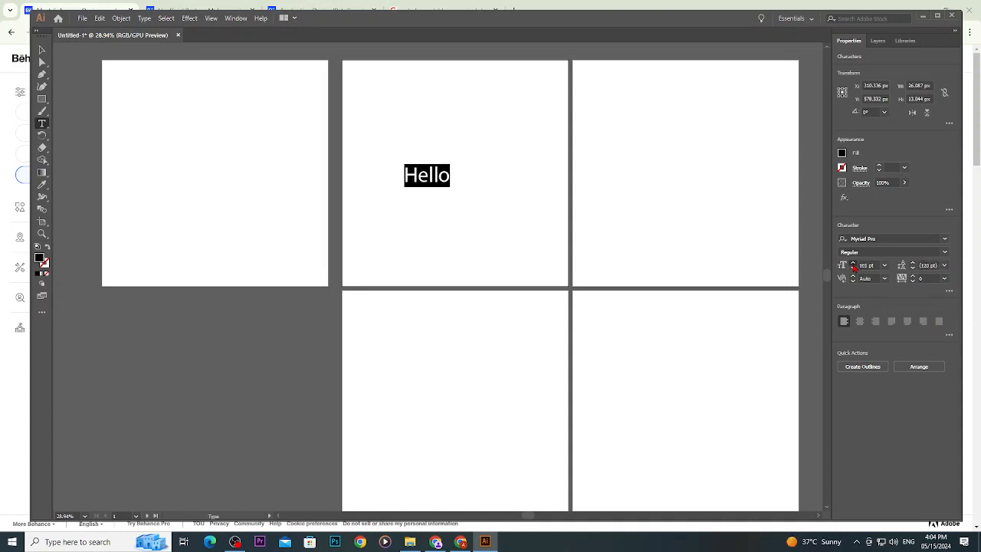
left_click(854, 264)
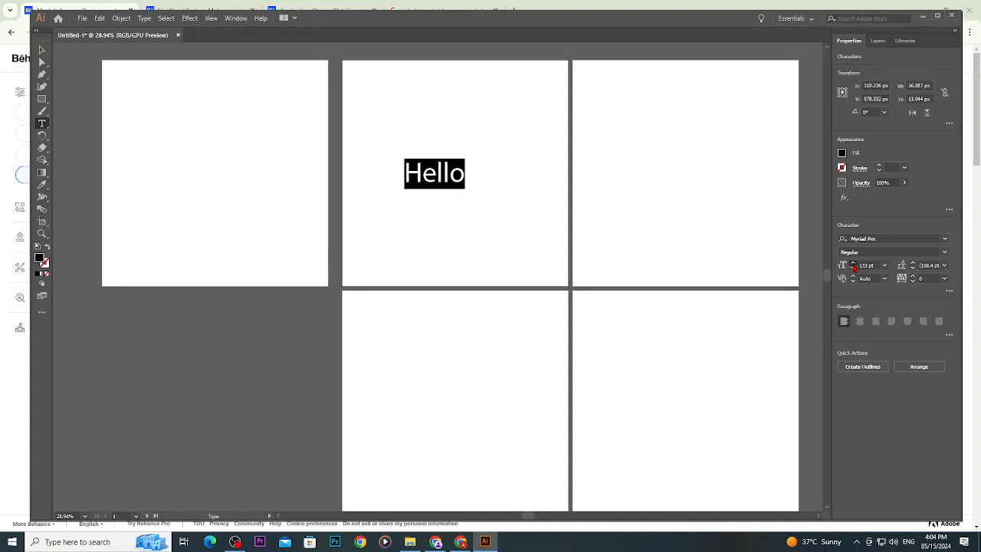
left_click(854, 264)
left_click(852, 264)
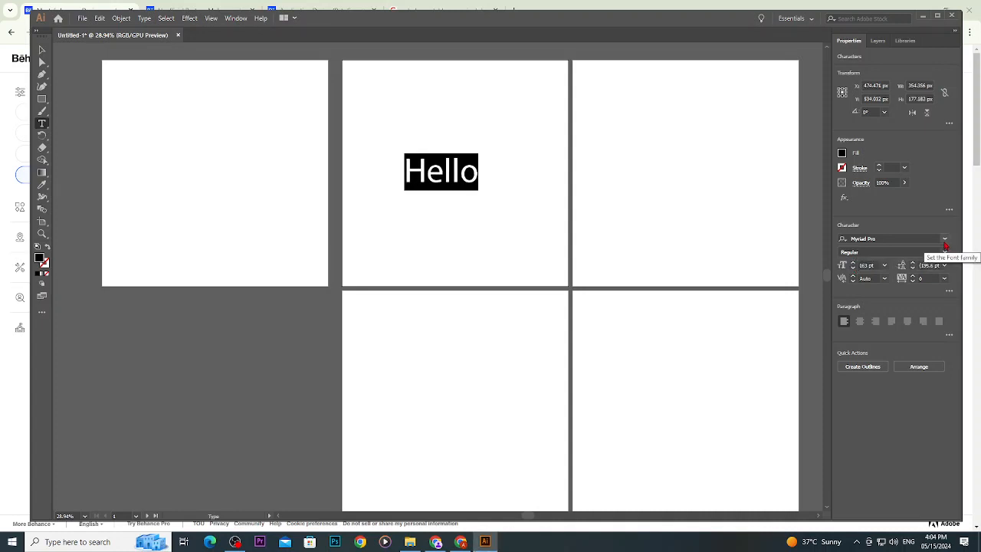
Try the Niagara Engraved font on the Hello text.
left_click(944, 239)
left_click(894, 305)
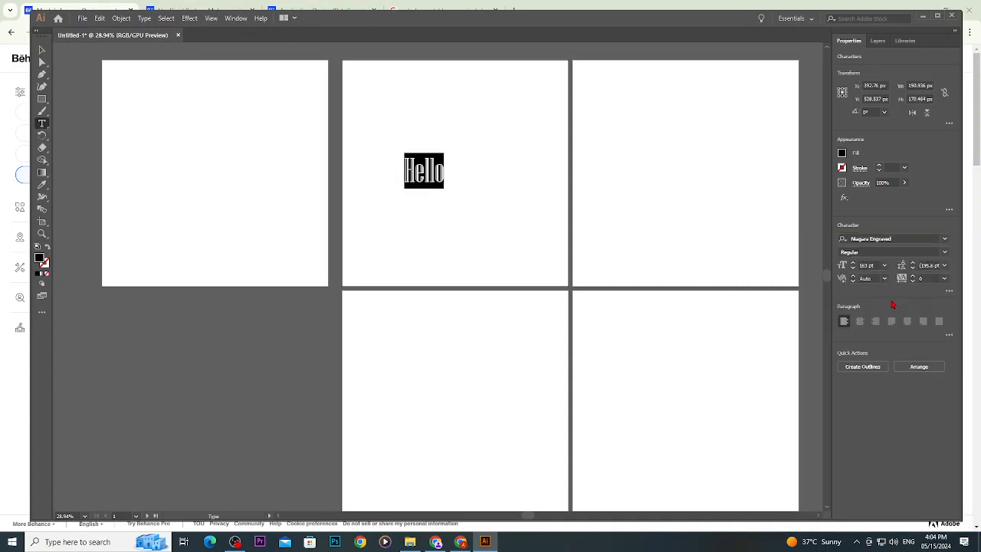
left_click(944, 258)
left_click(944, 258)
Set the Hello text's font to Arial with the Bold style.
left_click(943, 240)
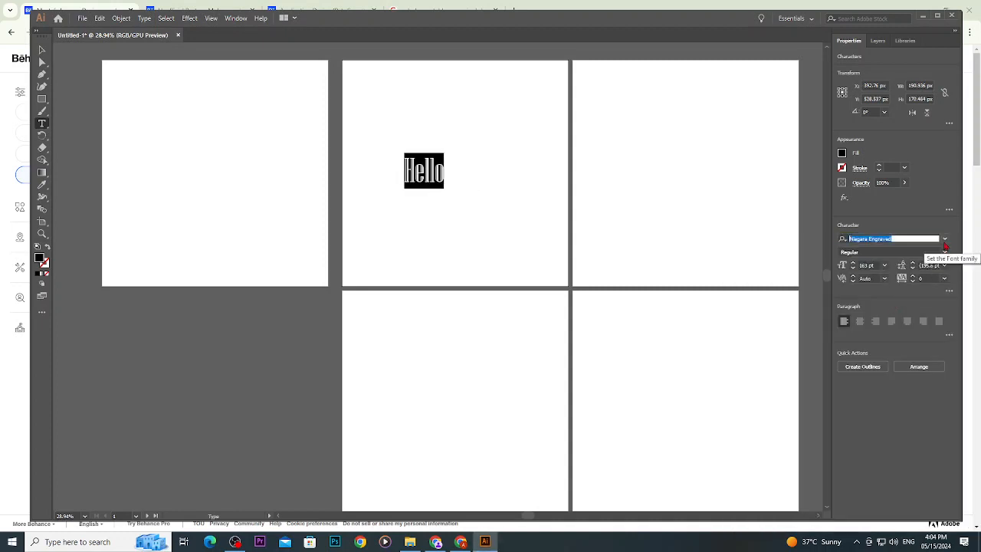
left_click(888, 305)
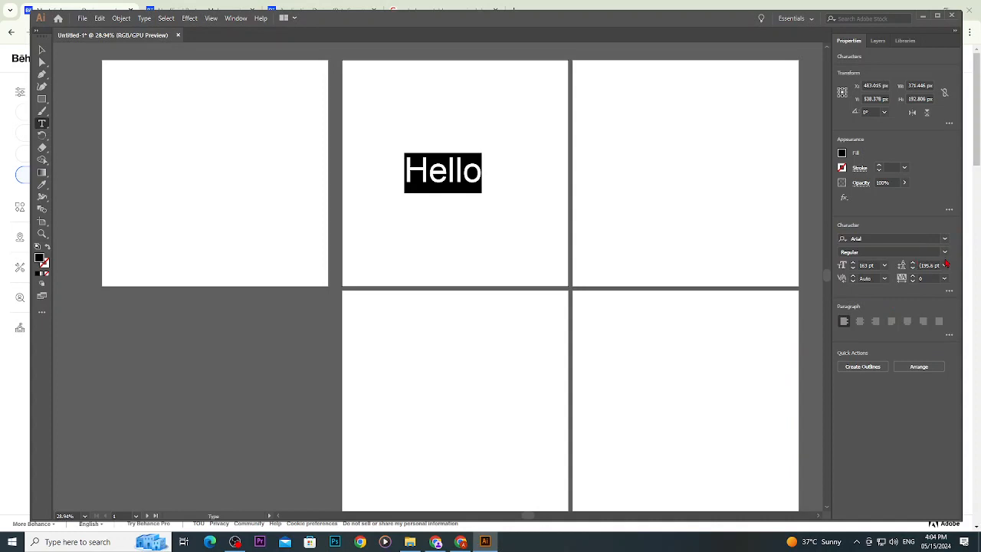
left_click(947, 253)
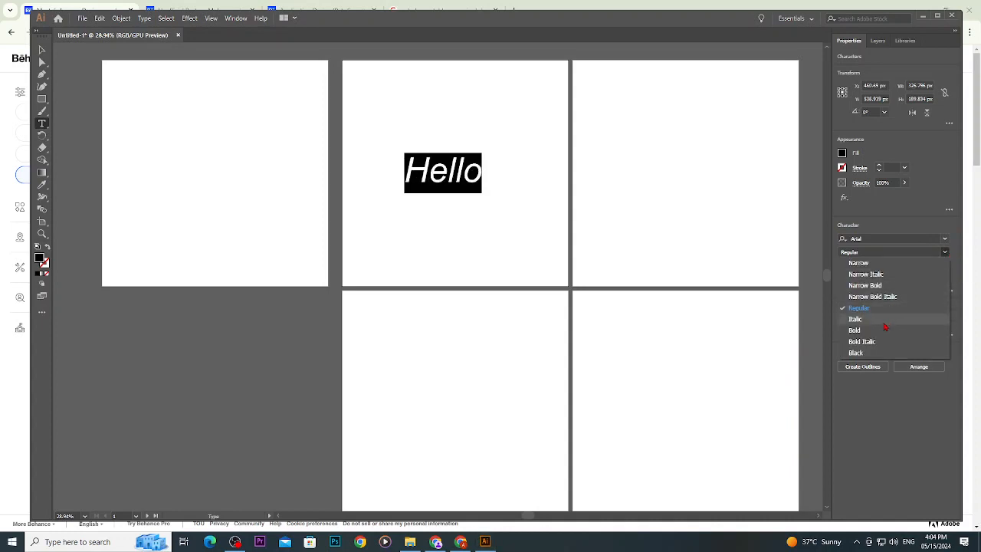
left_click(856, 330)
left_click(448, 170)
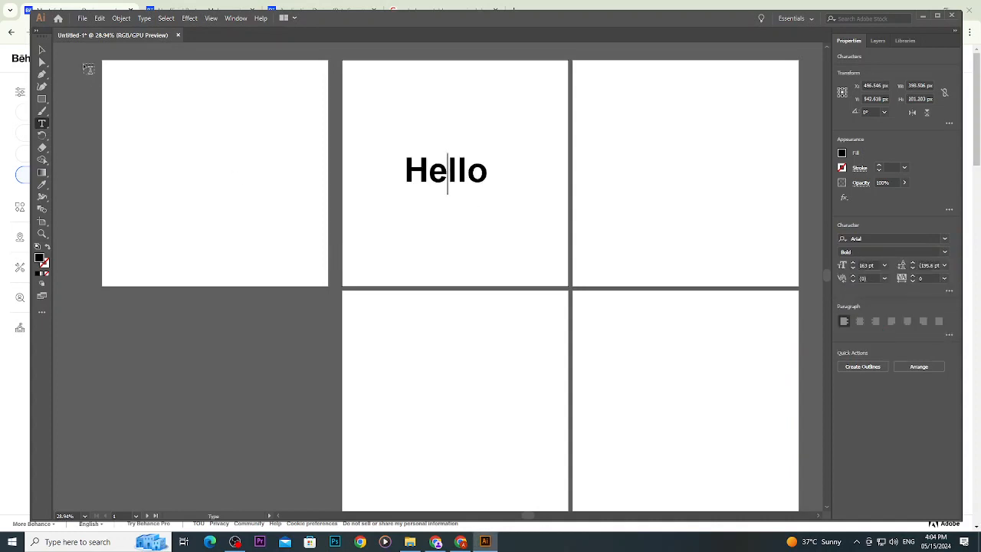
Move the Hello text slightly right and down, and place a copy about 256 px directly below it.
left_click(42, 50)
left_click_drag(461, 181, 481, 191)
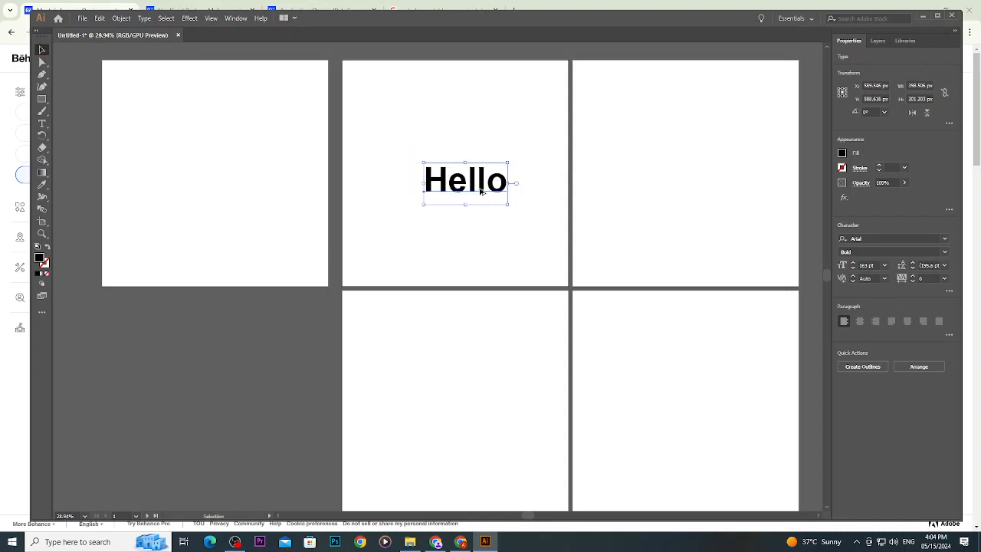
scroll(481, 191, "up", 4)
left_click_drag(484, 176, 484, 362)
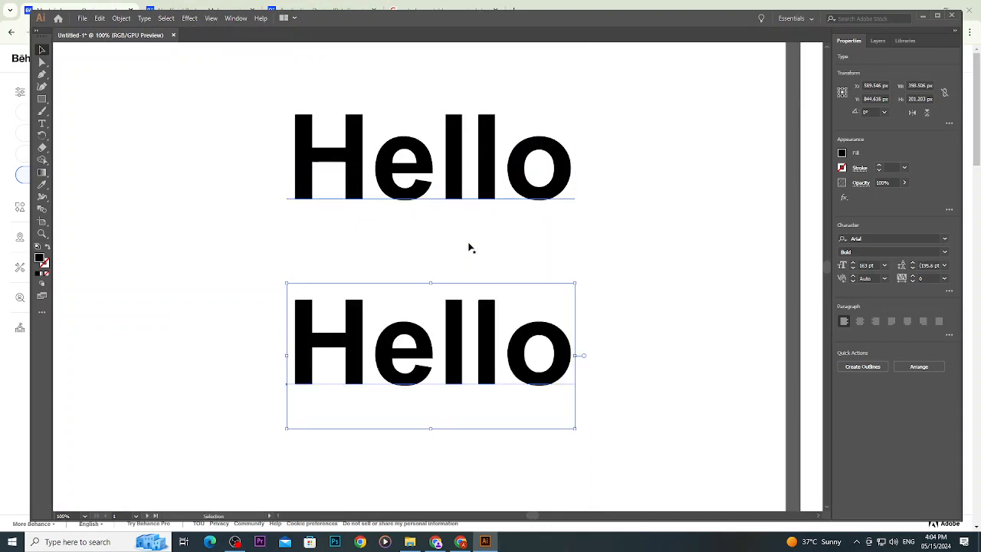
Try centre and right paragraph alignment on the lower Hello text, and return it to left alignment.
scroll(471, 247, "down", 5)
scroll(486, 255, "up", 2)
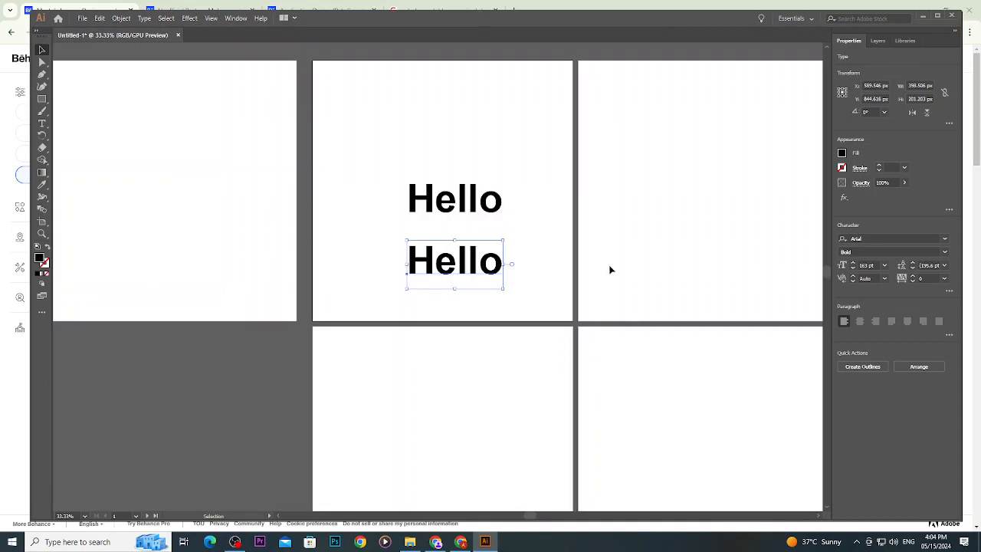
left_click(859, 321)
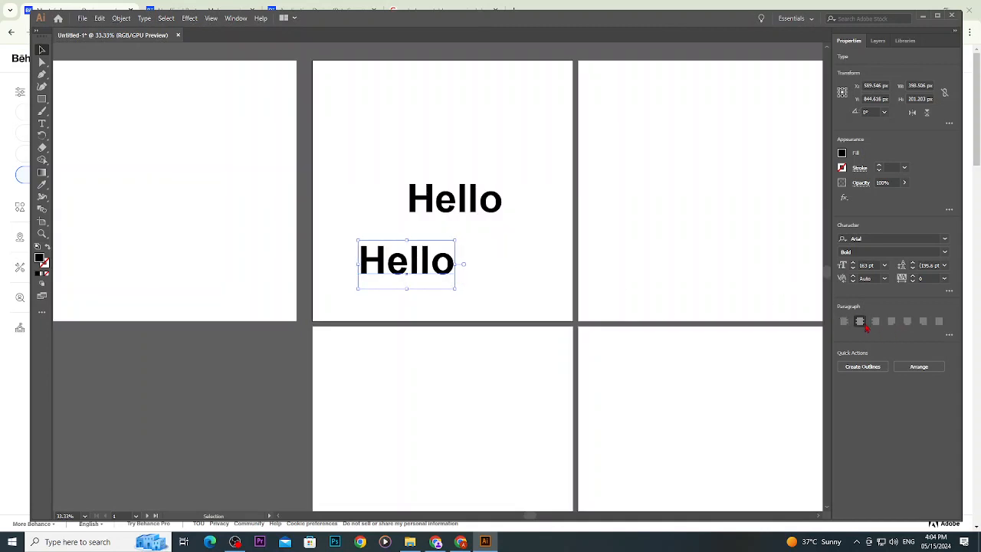
left_click(875, 321)
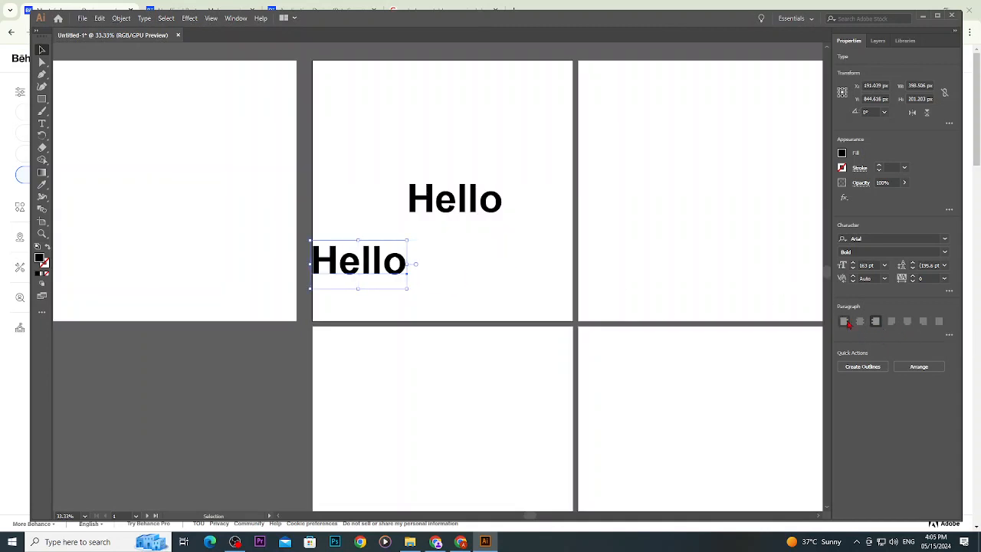
left_click(843, 321)
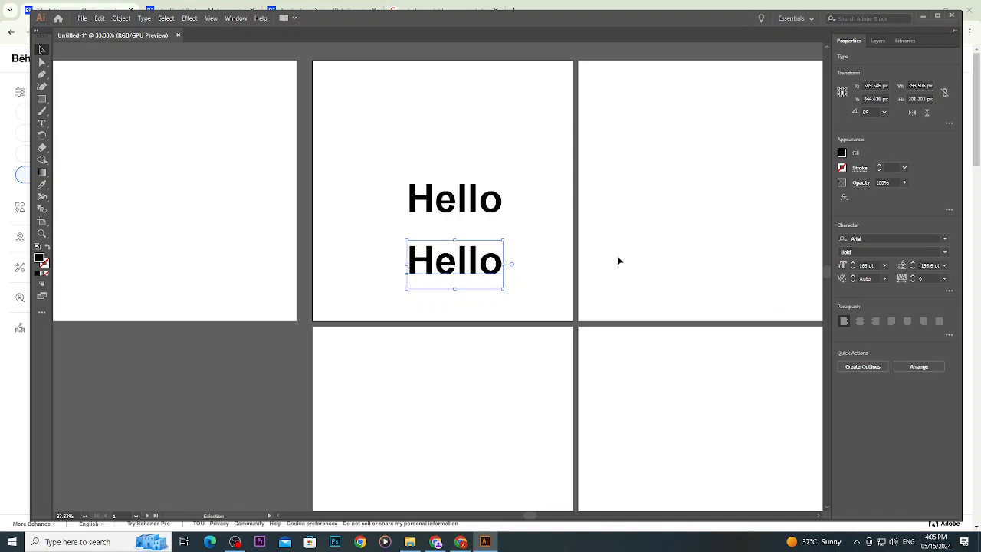
Delete both Hello texts from the first artboard.
left_click(432, 146)
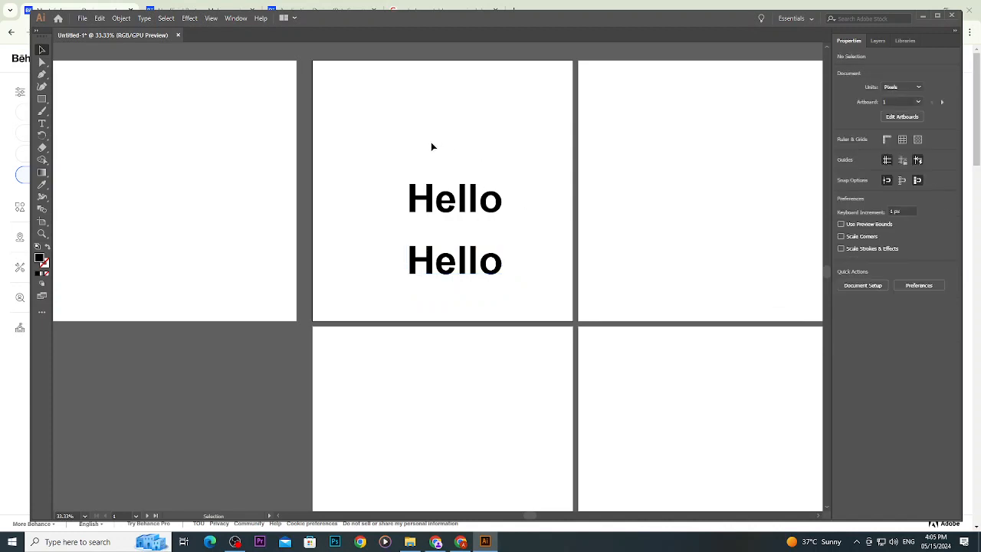
left_click_drag(431, 147, 500, 291)
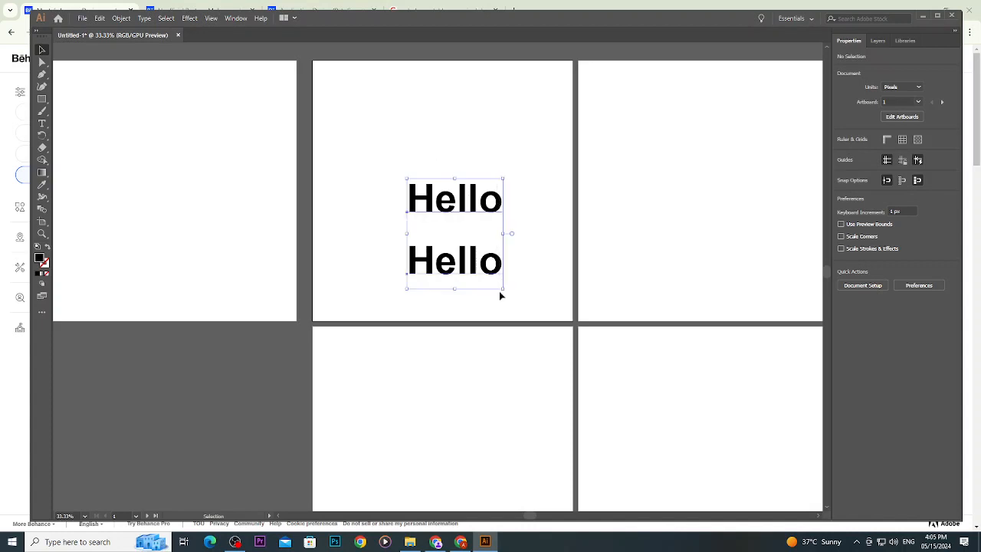
key("Delete")
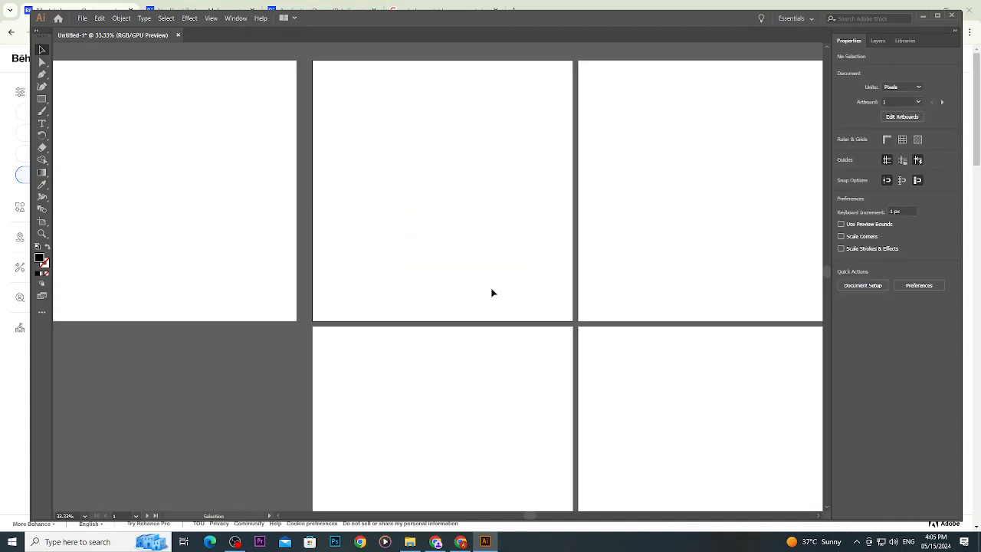
Draw a closed, partly curved shape about 956 px wide and 451 px high across the first artboard with the Pen tool.
left_click(42, 74)
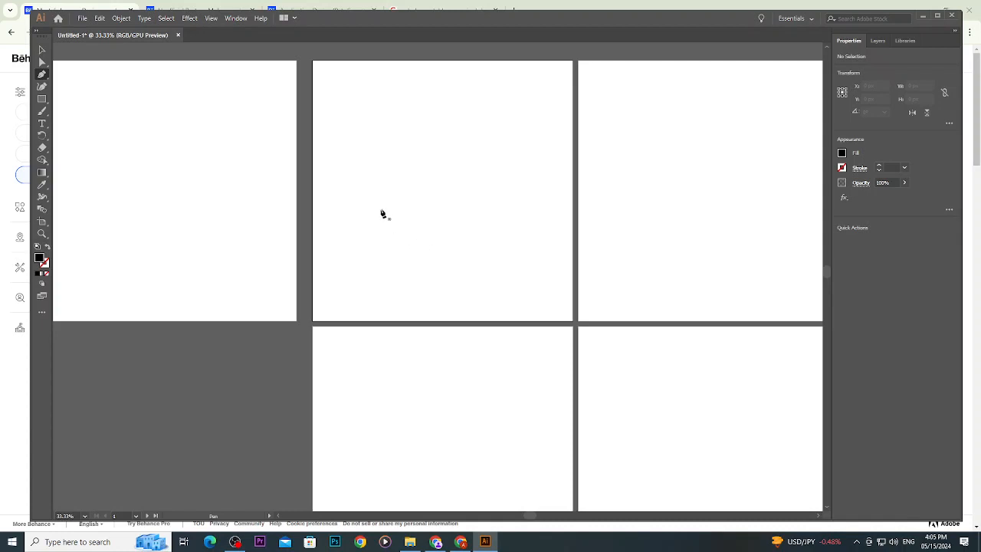
left_click(346, 171)
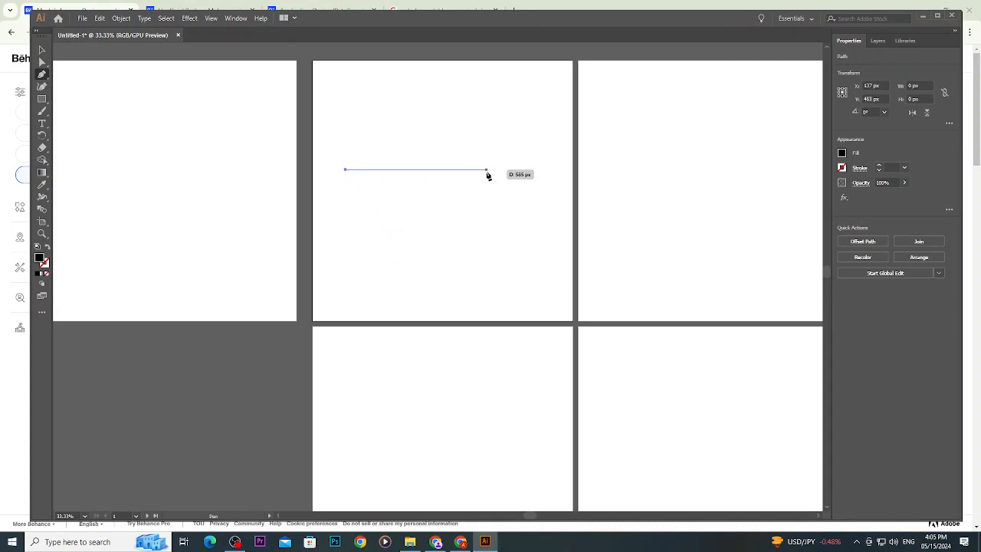
left_click_drag(485, 170, 536, 194)
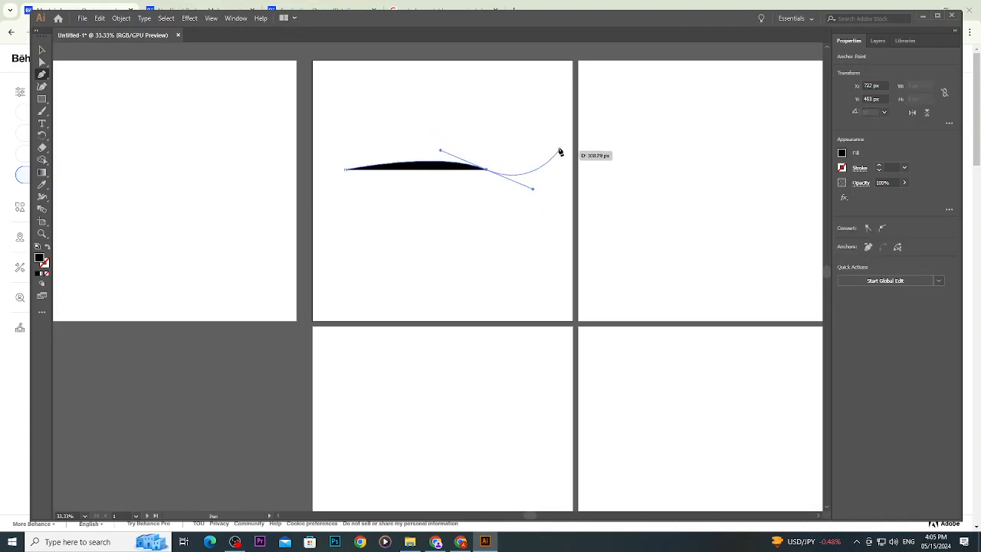
left_click_drag(560, 123, 587, 135)
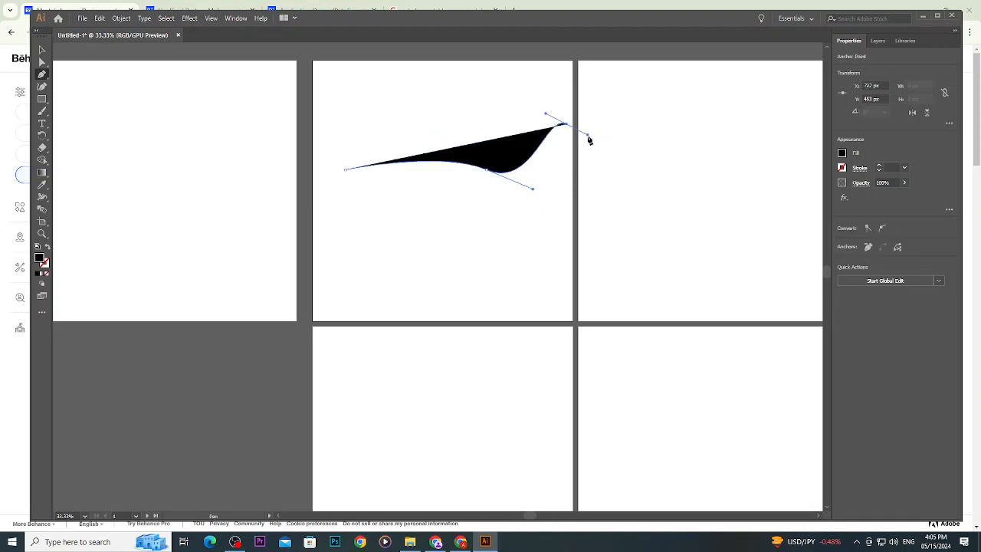
left_click(566, 229)
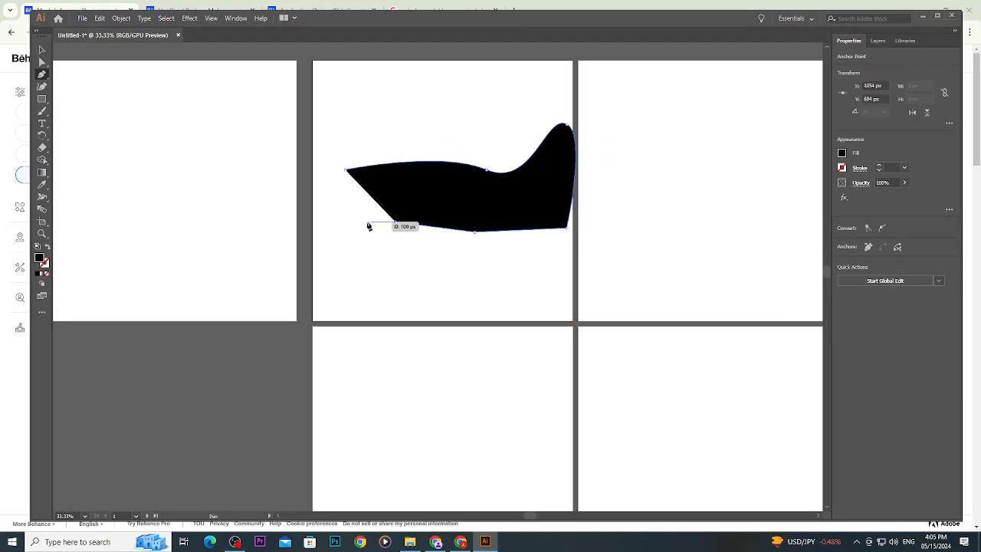
left_click_drag(350, 217, 346, 202)
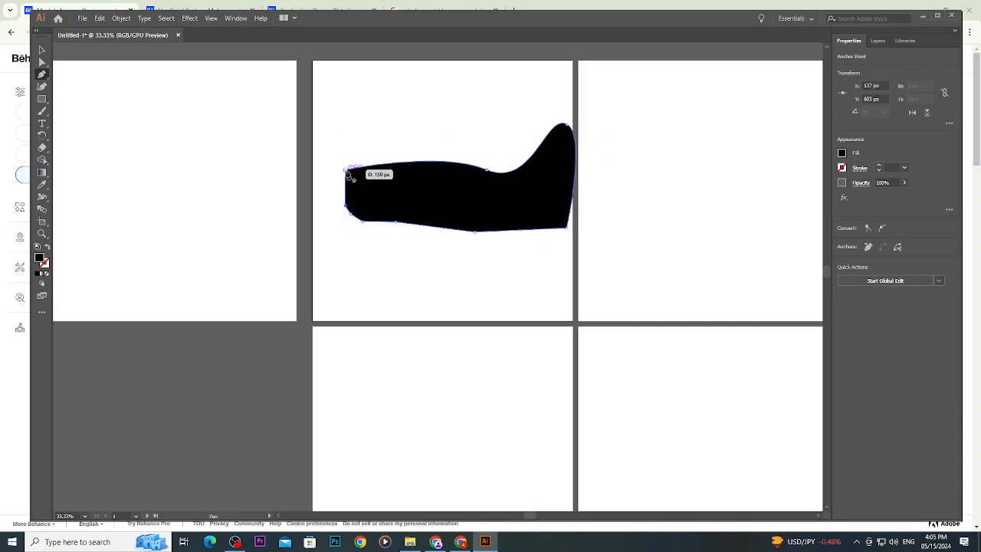
left_click(347, 170)
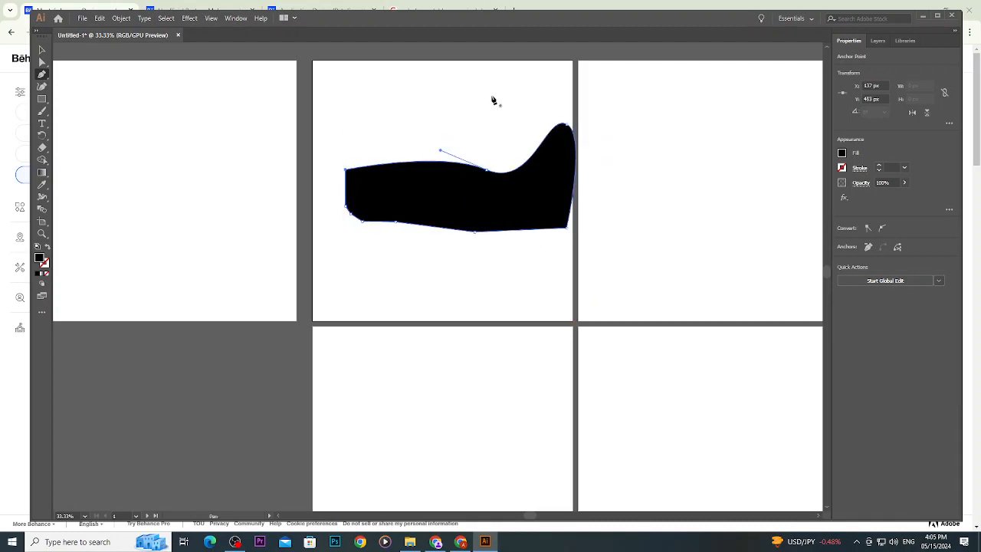
Move the pen-drawn shape slightly left and down, and delete it.
key("v")
left_click(518, 235)
left_click_drag(523, 206, 503, 230)
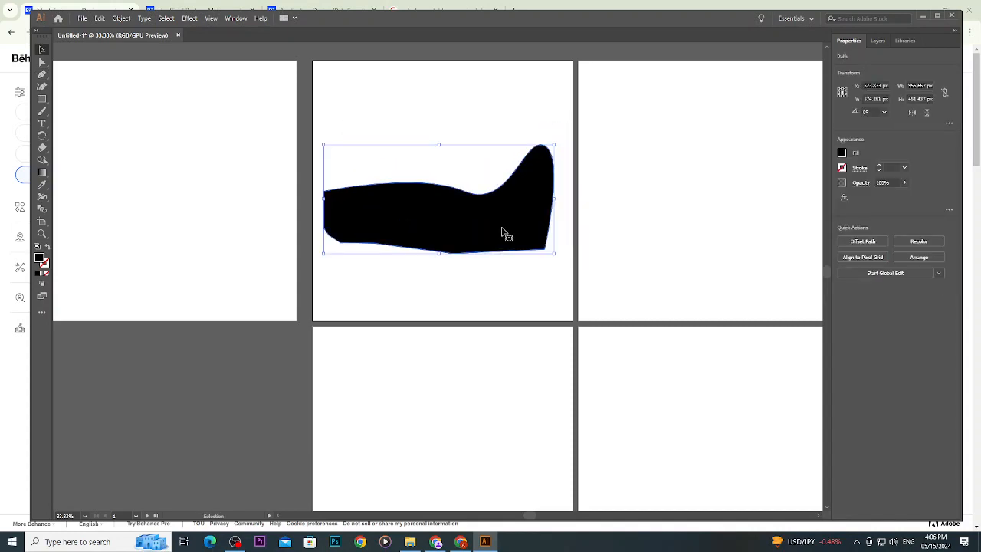
key("Delete")
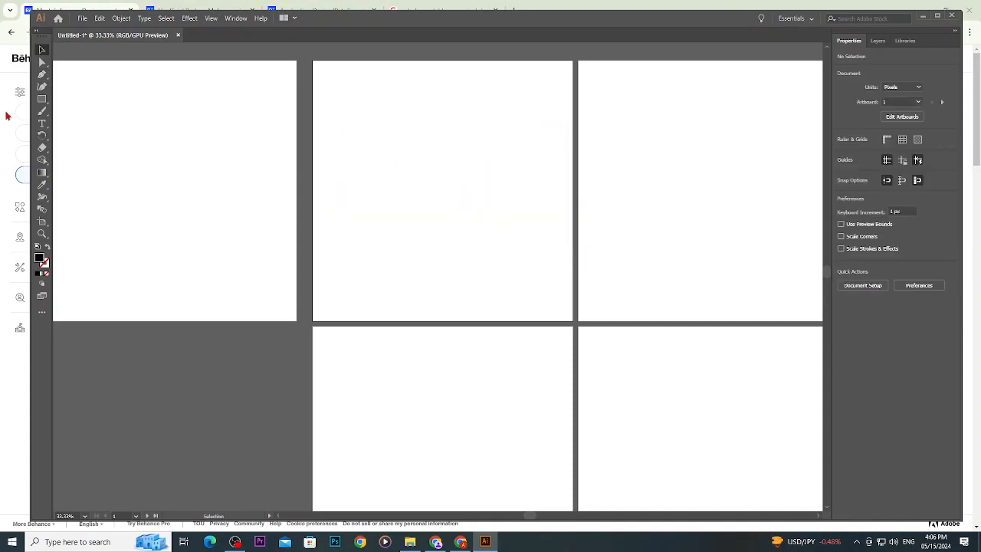
Draw a black rectangle about 533 px wide and 371 px high near the middle of the first artboard.
left_click(43, 74)
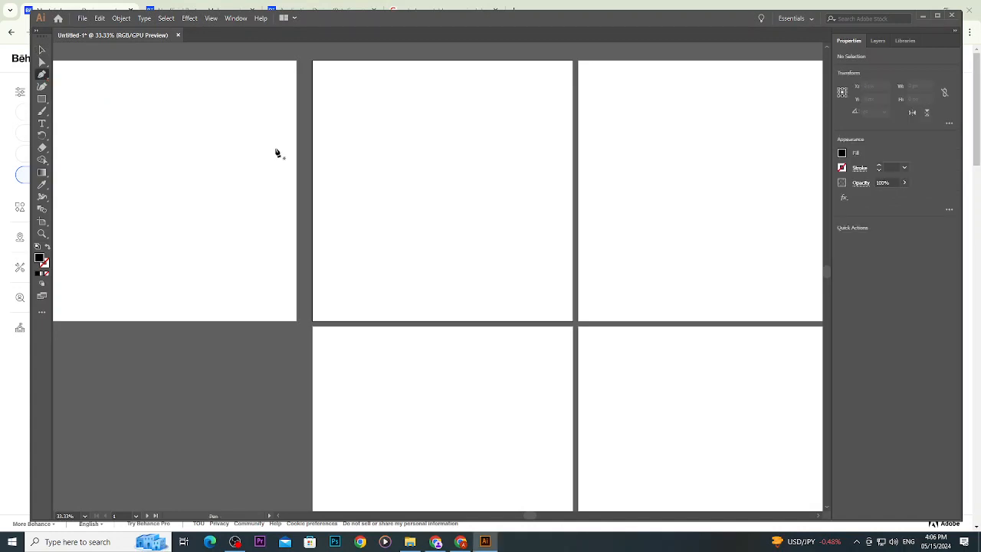
left_click(41, 98)
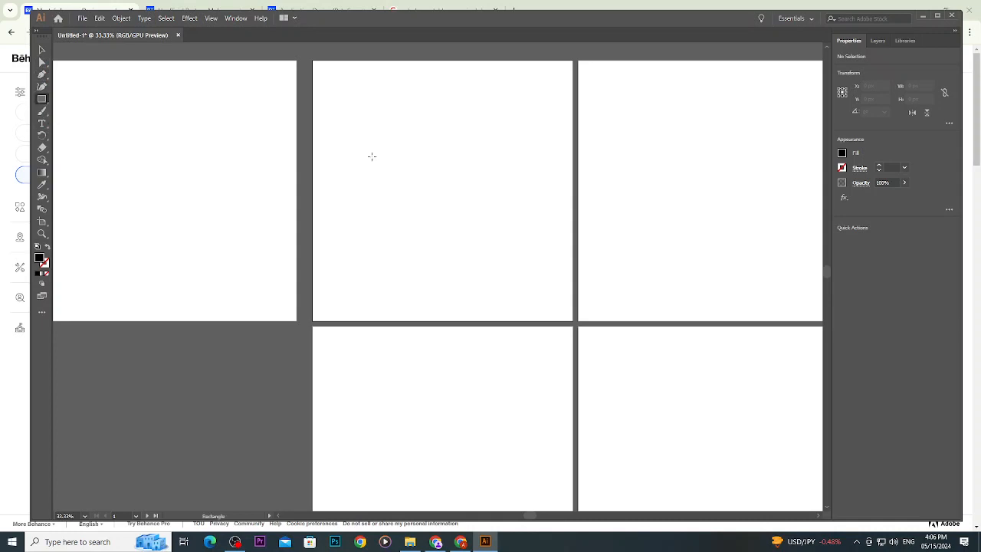
left_click_drag(365, 149, 494, 239)
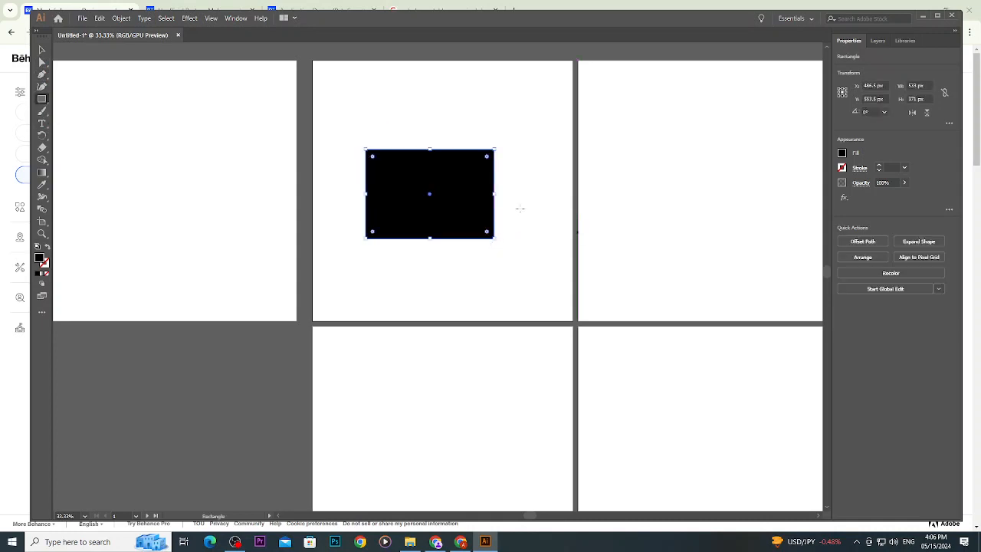
scroll(374, 160, "up", 8)
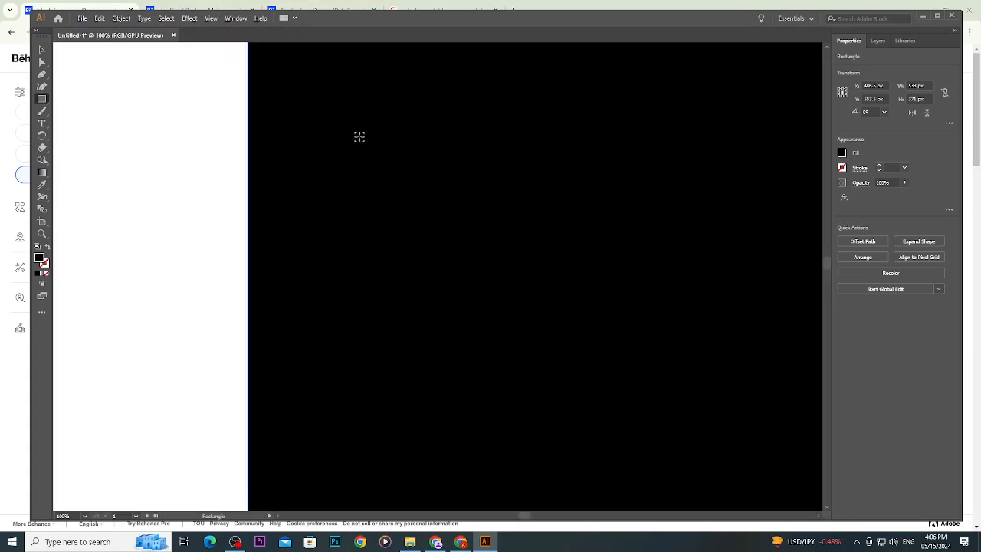
scroll(264, 95, "up", 1)
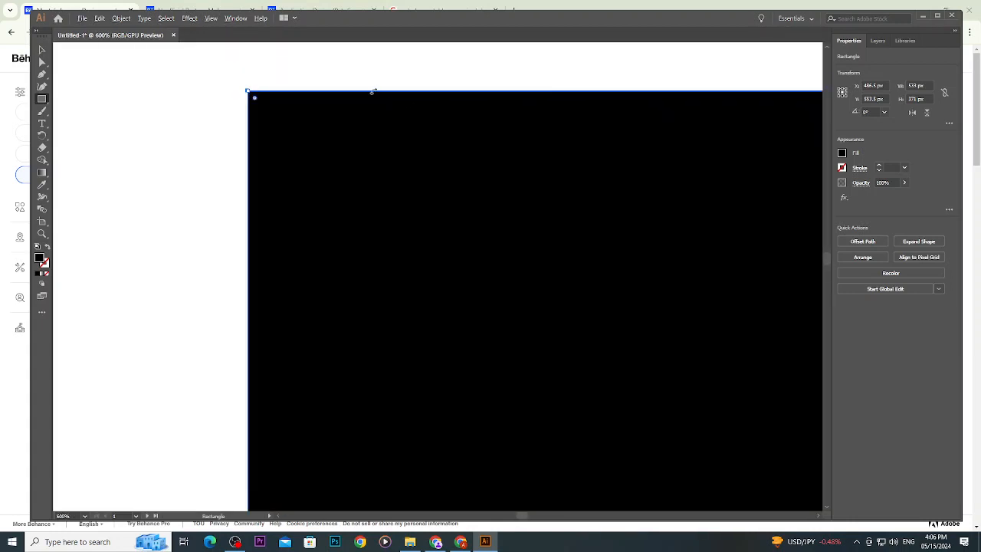
scroll(317, 103, "down", 1)
scroll(316, 103, "down", 7)
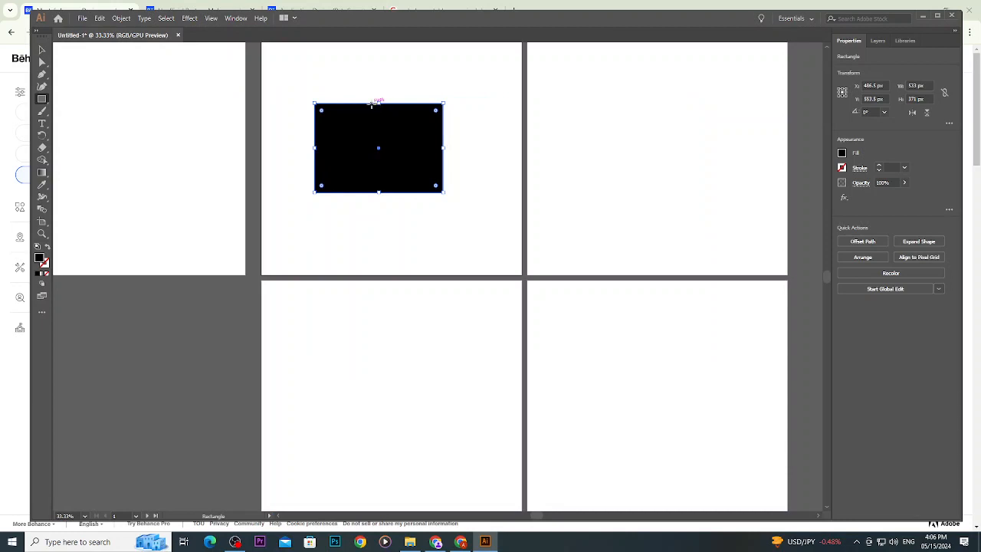
Move the whole rectangle about 10 px left and 74 px up with the Direct Selection tool.
left_click(41, 50)
left_click(325, 65)
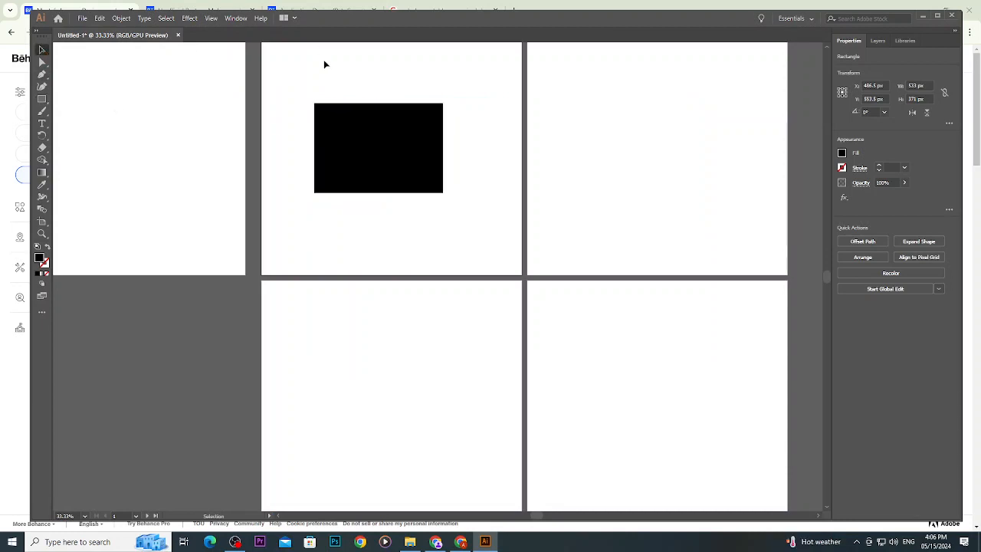
left_click(42, 62)
left_click(331, 136)
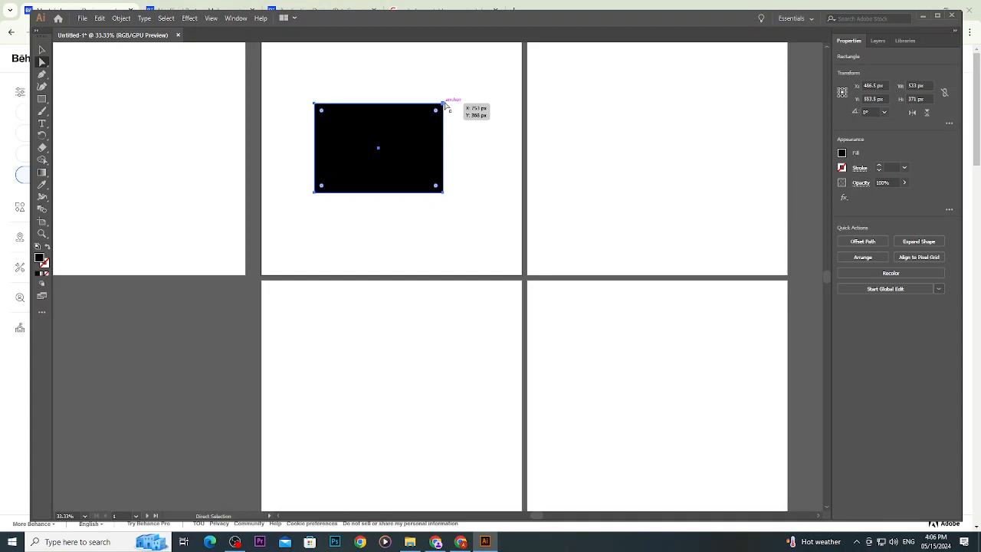
left_click_drag(445, 103, 442, 86)
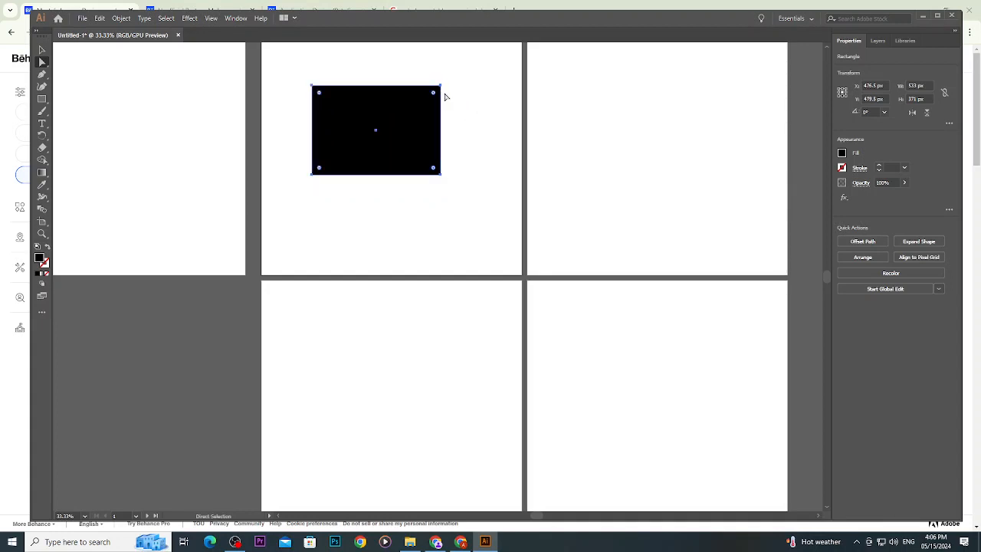
Reshape the rectangle by moving its upper-right corner to about X 933, Y 436, lower-left to X 121, Y 490 and lower-right to X 723, Y 760.
scroll(378, 96, "up", 5, "alt")
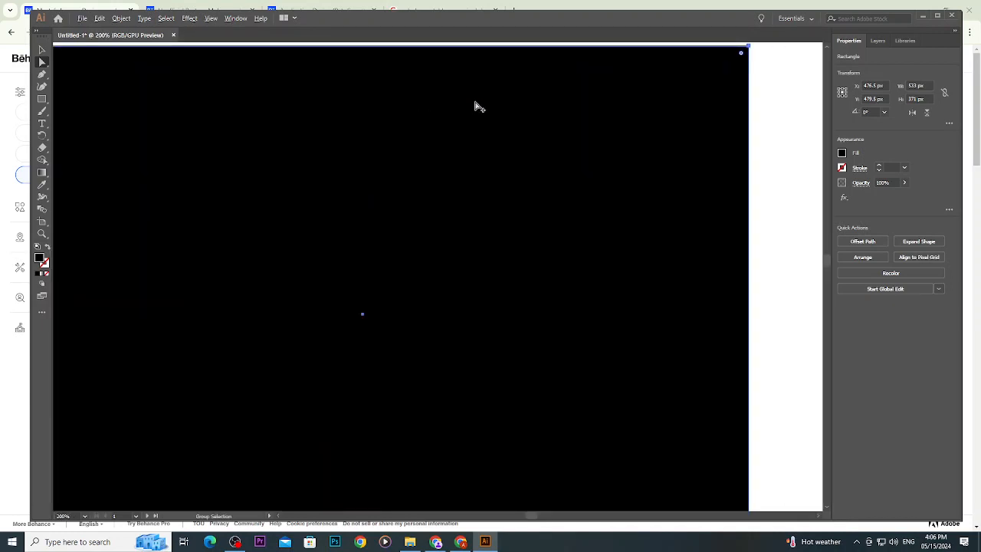
scroll(536, 115, "up", 1)
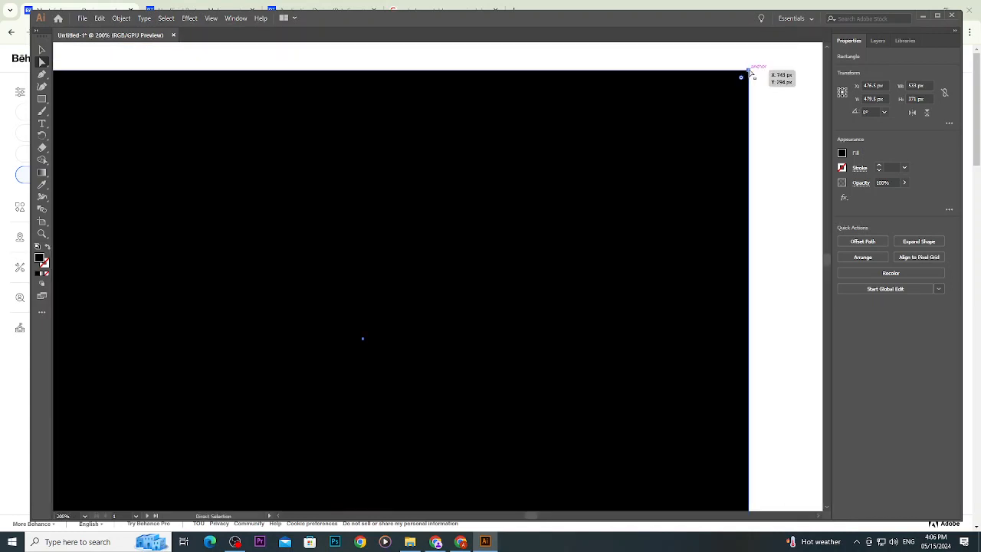
left_click_drag(750, 71, 818, 139)
scroll(754, 94, "down", 4, "alt")
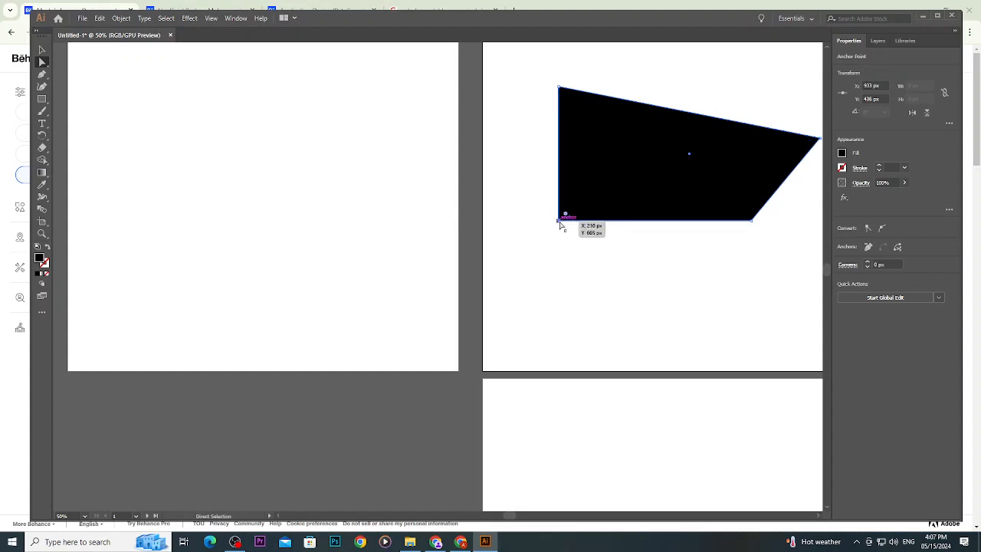
left_click_drag(559, 221, 529, 157)
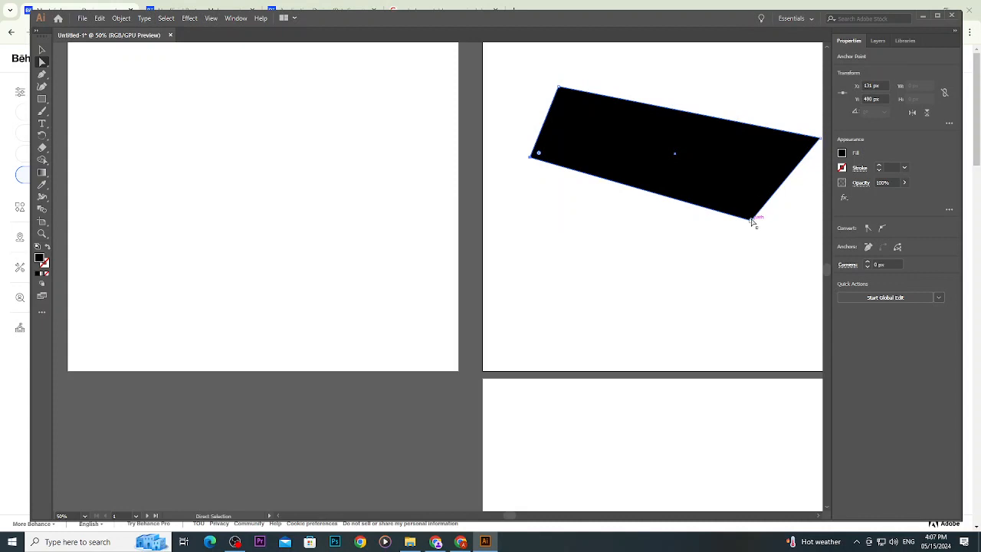
left_click_drag(752, 220, 746, 253)
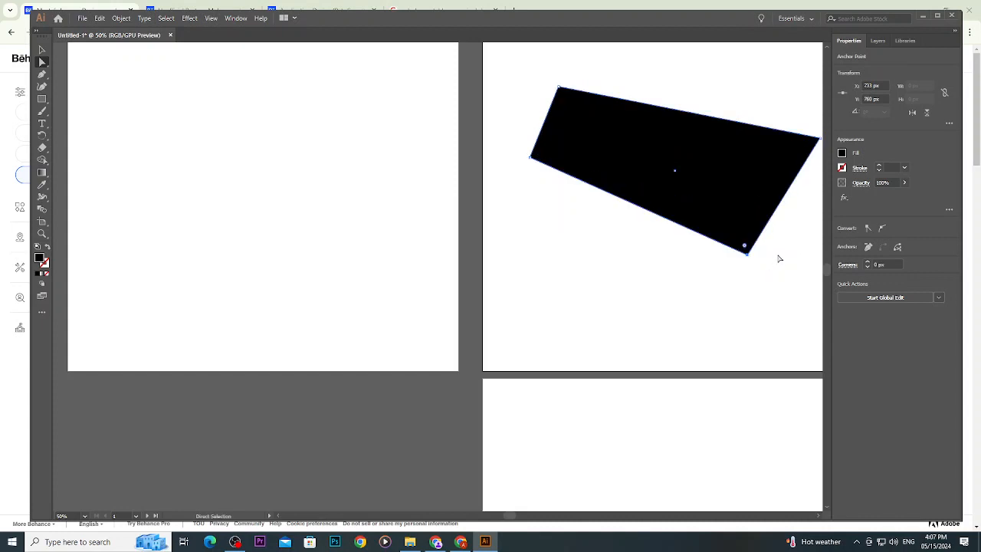
Pull the shape's two right-hand corner points inward to form a narrow tapered end, and deselect the shape.
left_click_drag(820, 140, 759, 167)
left_click_drag(747, 253, 706, 201)
left_click_drag(759, 166, 716, 176)
left_click(750, 115)
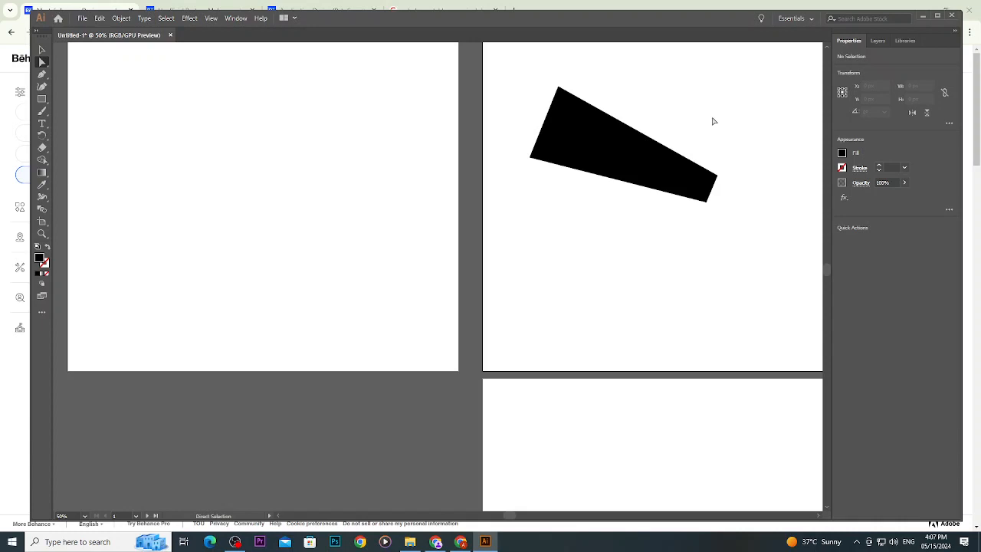
Move the tapered shape slightly down and right, and round all four of its corners.
left_click(605, 155)
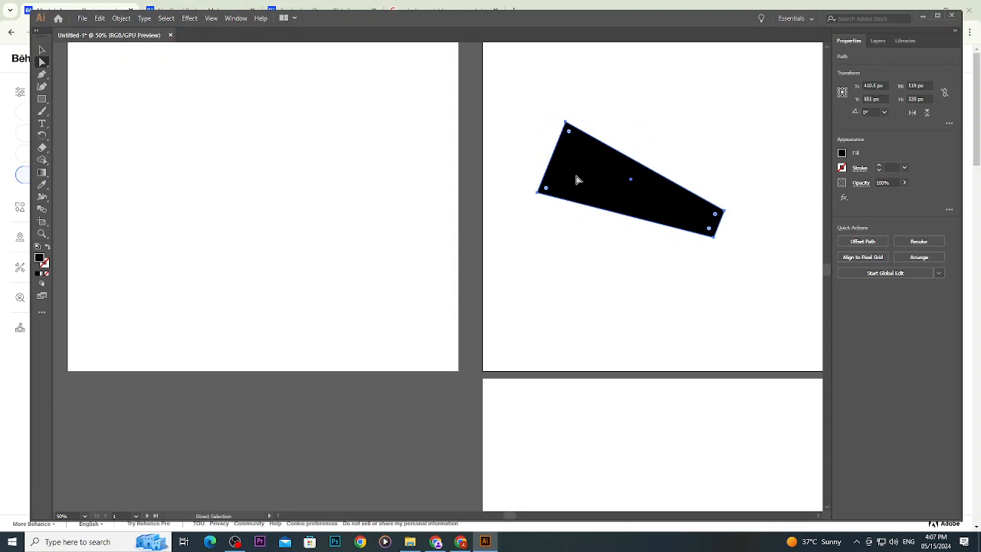
left_click(566, 125)
left_click_drag(570, 136, 589, 153)
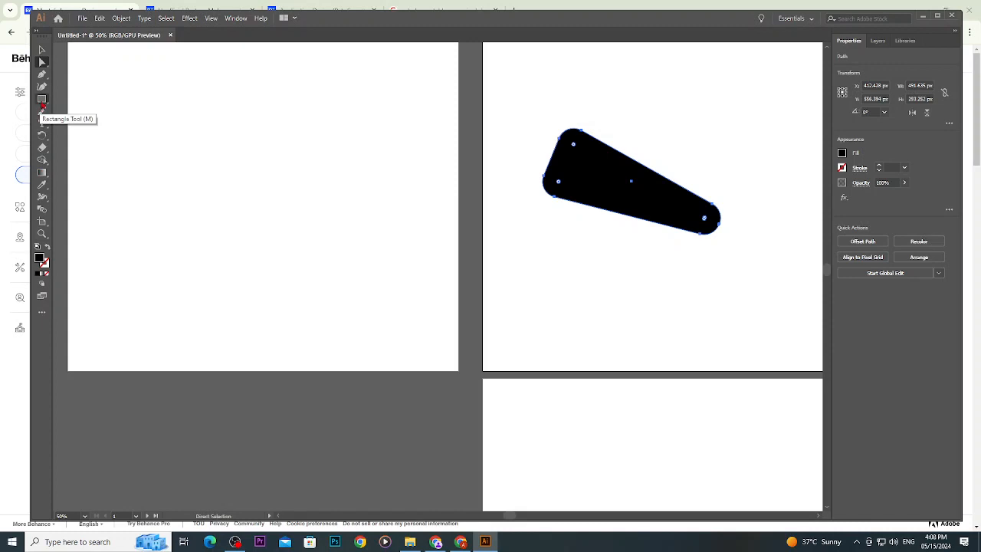
Draw a small open Pen path with a curved bottom from about X 71, Y 857 to X 157, Y 857, near the artboard's lower-left corner.
left_click(42, 75)
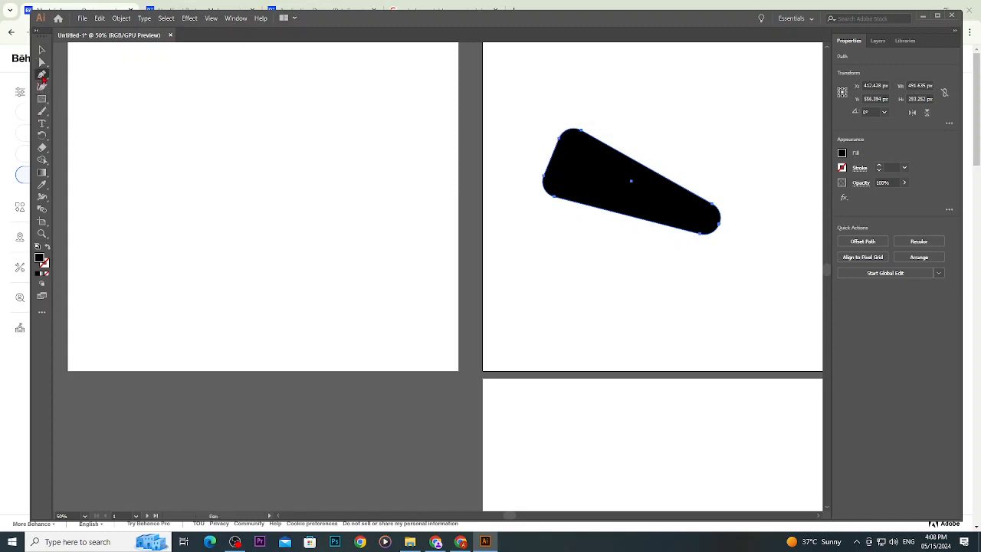
left_click(508, 291)
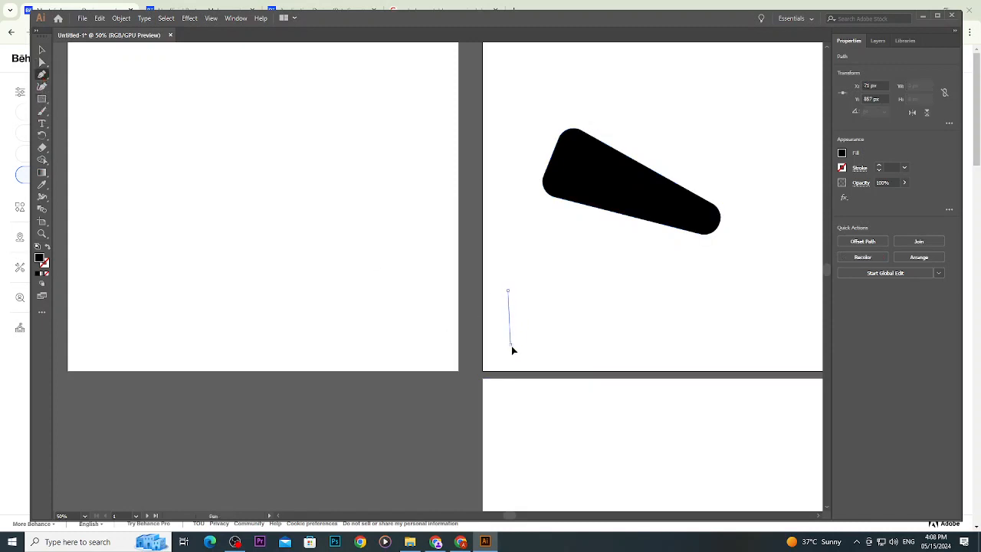
left_click_drag(511, 345, 532, 355)
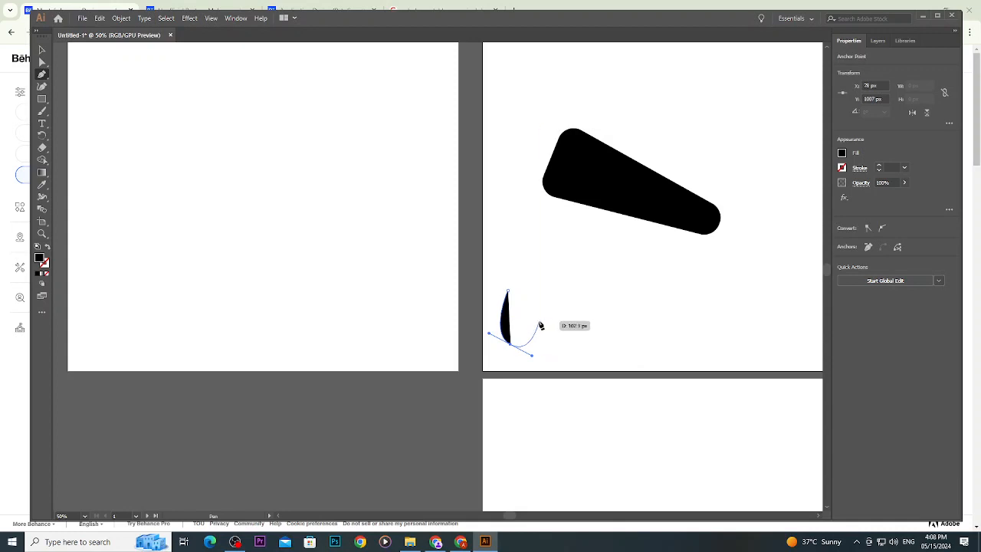
left_click_drag(539, 322, 540, 299)
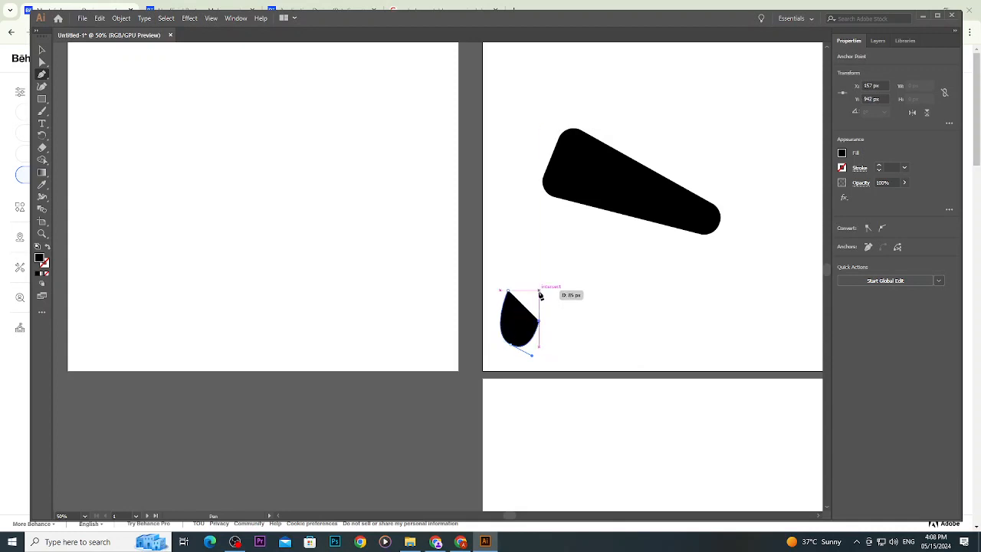
left_click(538, 290)
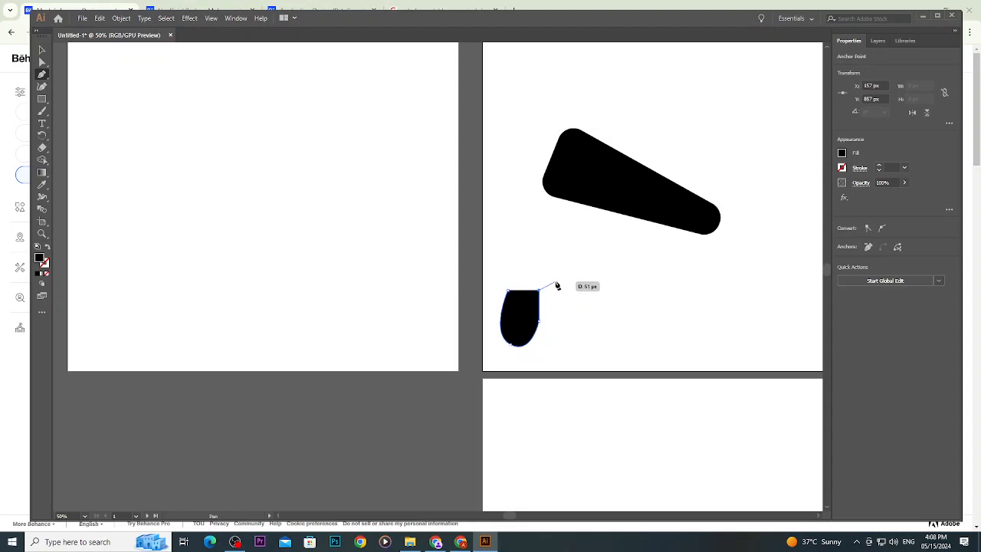
left_click(42, 49)
left_click(599, 266)
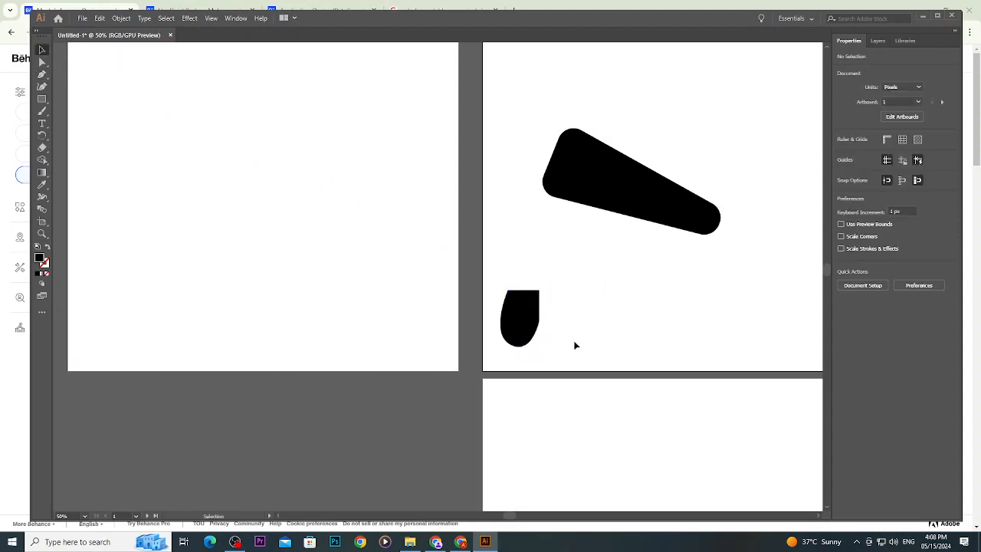
Move the small curved path 66 px to the right and 20 px up.
scroll(516, 332, "up", 3)
left_click(548, 298)
left_click_drag(548, 299, 620, 278)
left_click(691, 272)
left_click(640, 269)
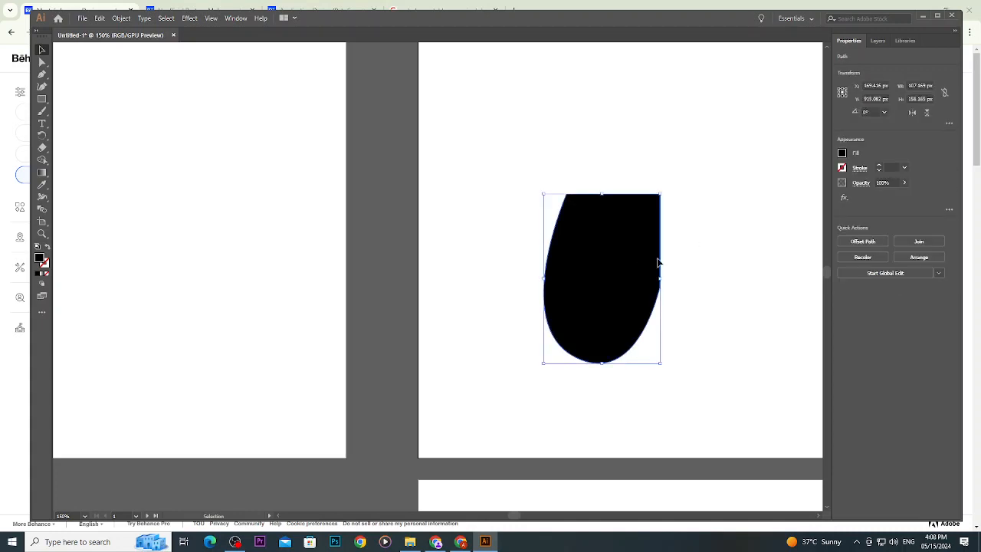
key("Return")
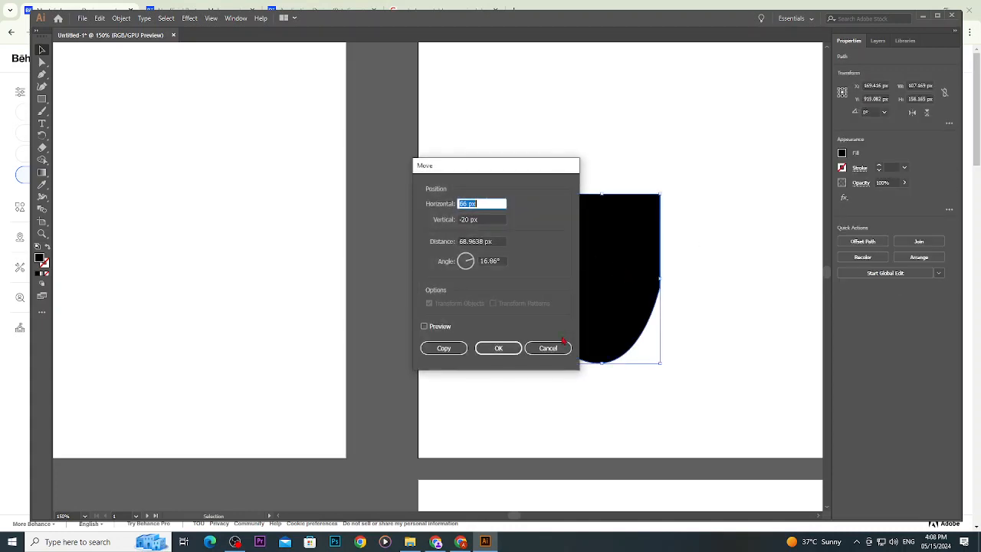
left_click(563, 345)
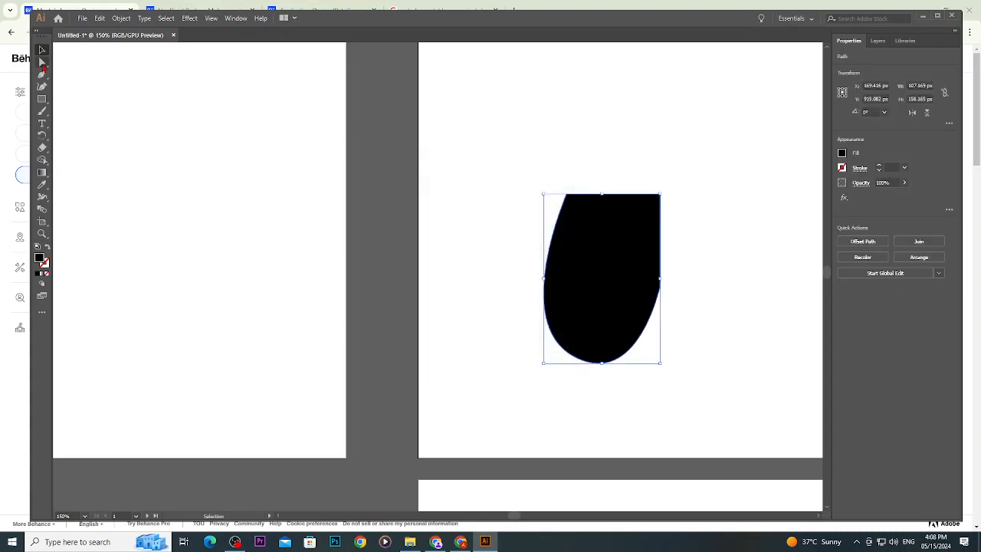
Shift the small path slightly down-left with Direct Selection, extend its lower curve handle, and move its upper-left corner to about X 113, Y 827.
left_click(42, 62)
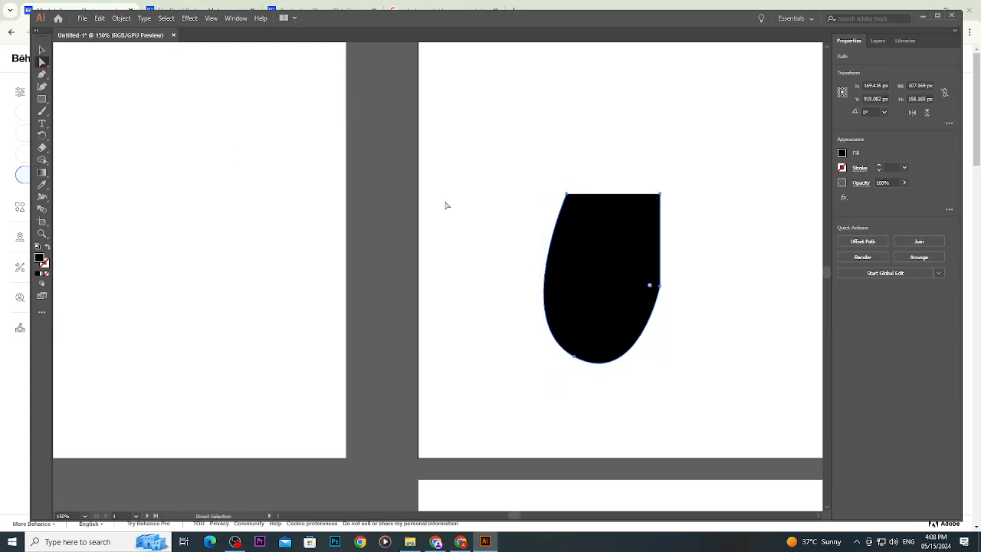
left_click(42, 50)
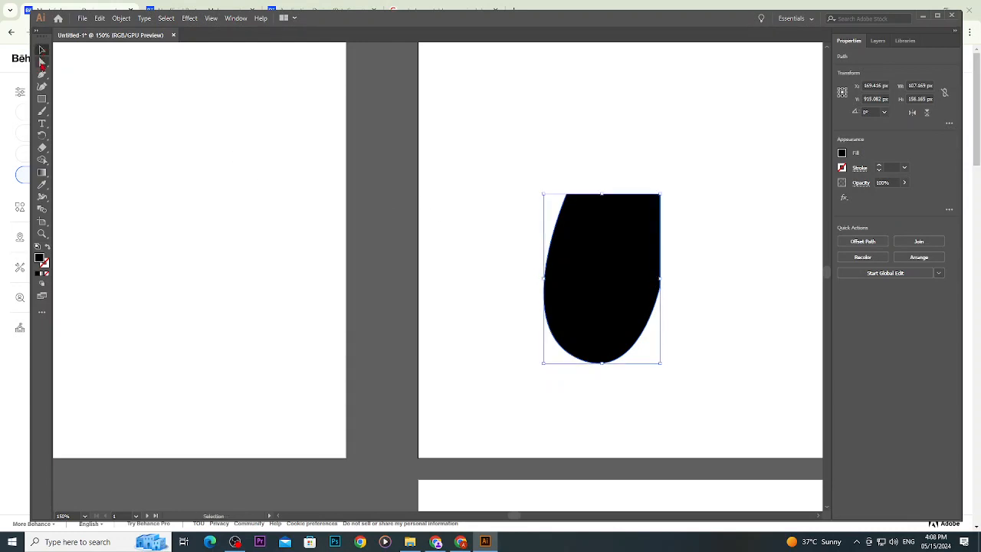
left_click(42, 62)
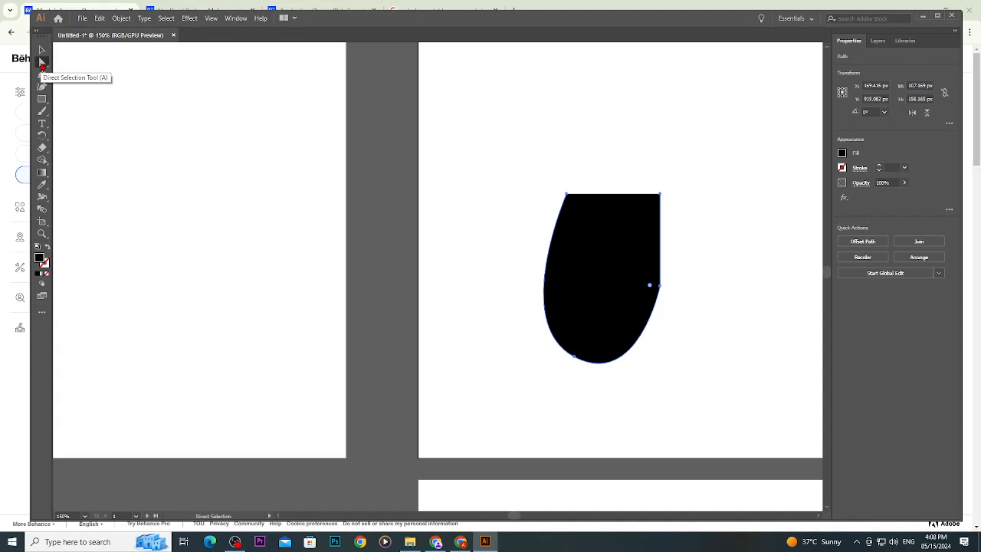
left_click_drag(565, 196, 551, 202)
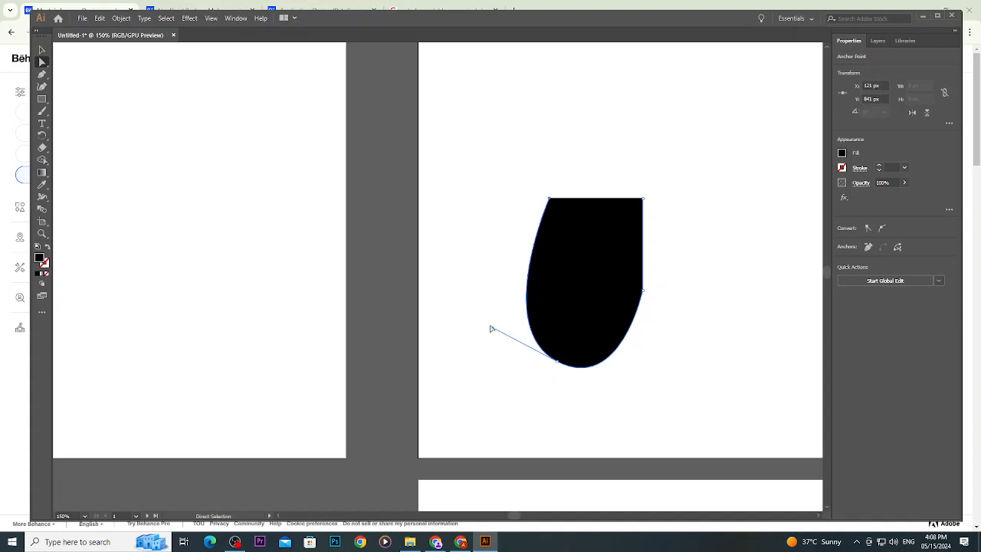
left_click_drag(493, 329, 482, 340)
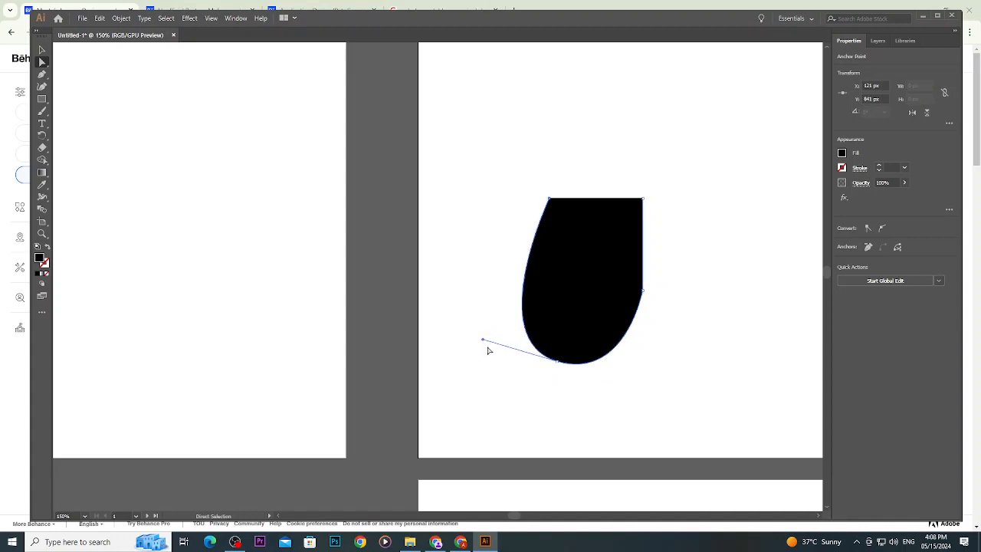
left_click(548, 201)
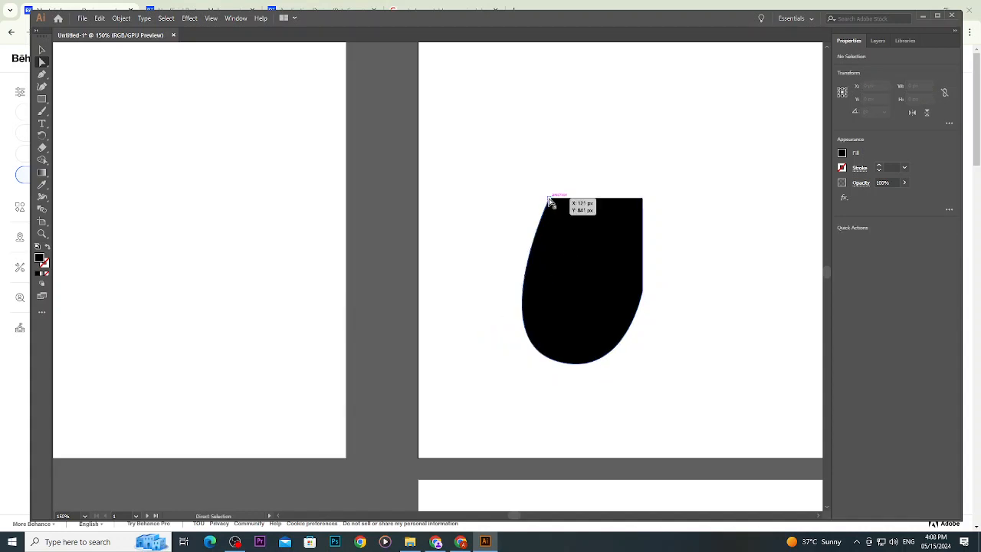
left_click(548, 200)
left_click_drag(549, 200, 540, 183)
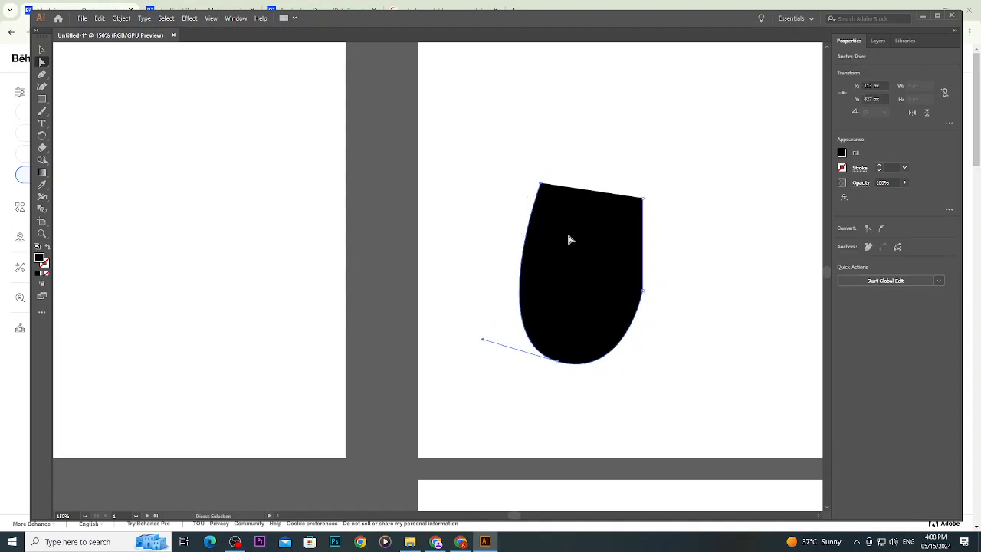
Delete the small path's upper-right and right-hand anchor points, leaving only the curved left segment.
left_click_drag(644, 198, 700, 185)
key("Delete")
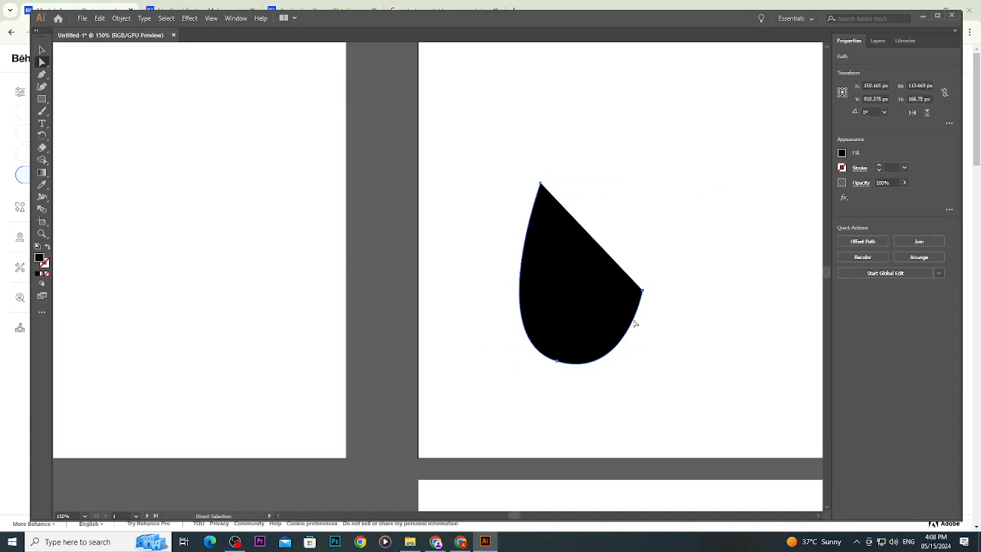
left_click(643, 293)
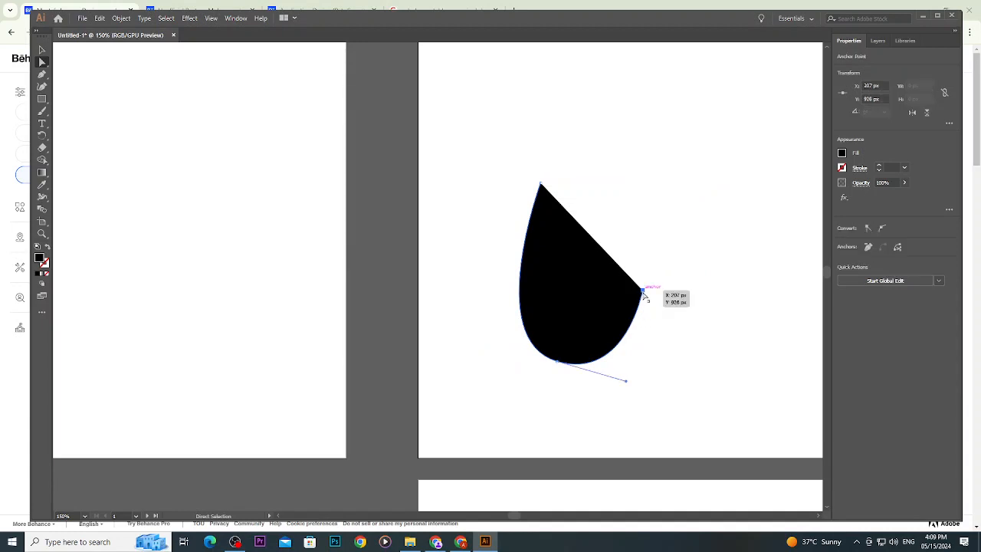
key("Delete")
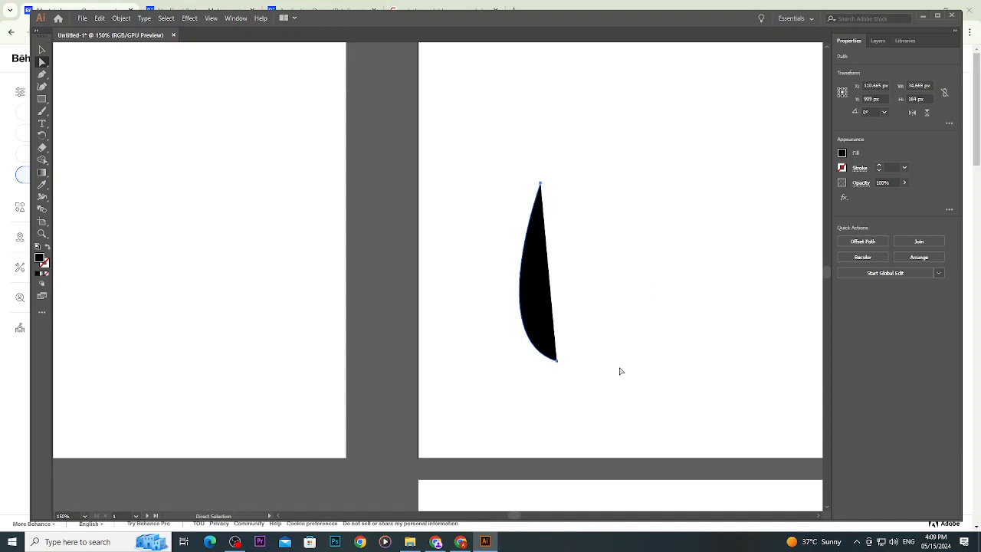
Select the remaining curved sliver as a whole object and delete it.
left_click(42, 50)
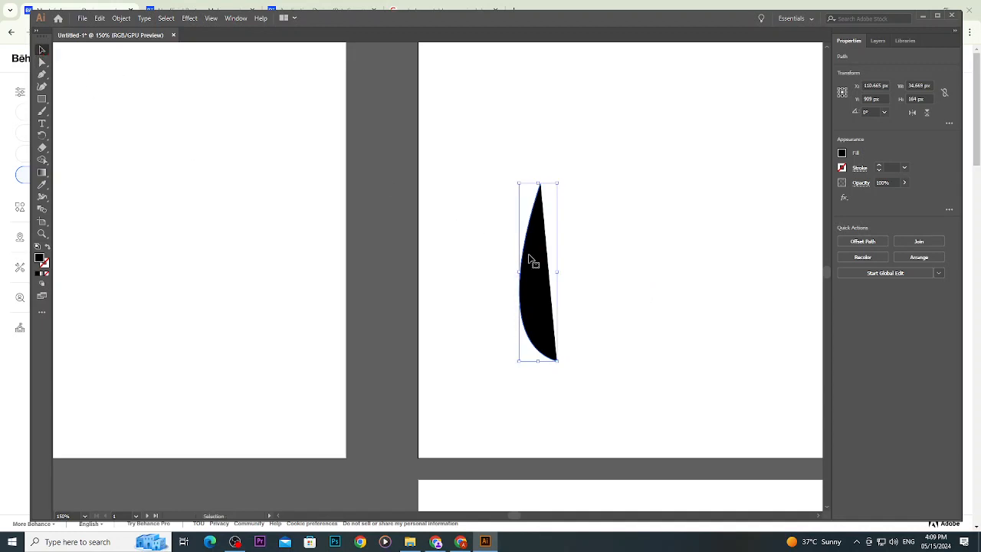
key("Delete")
scroll(574, 263, "down", 6)
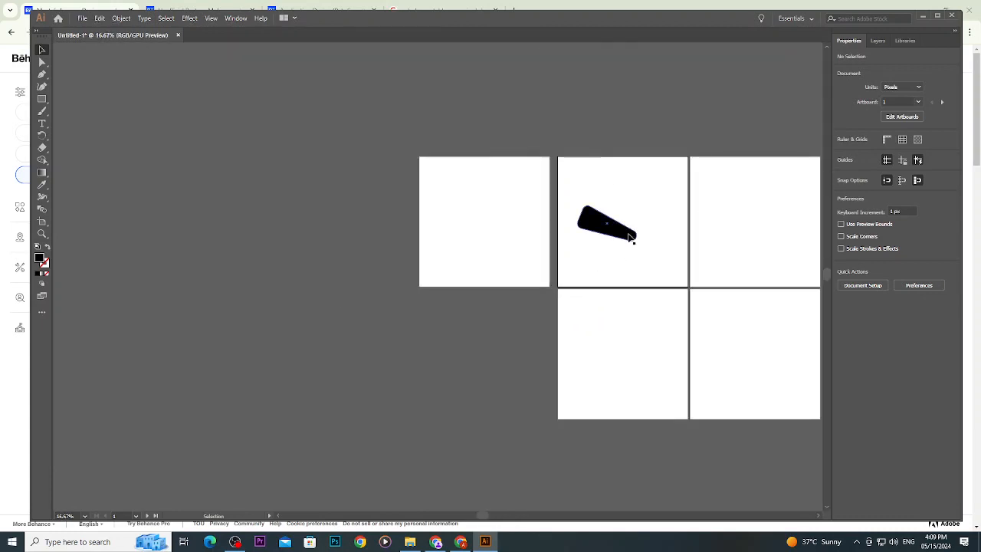
Move the rounded tapered shape down and left to about X 370, Y 598.
scroll(629, 237, "up", 5)
left_click(644, 243)
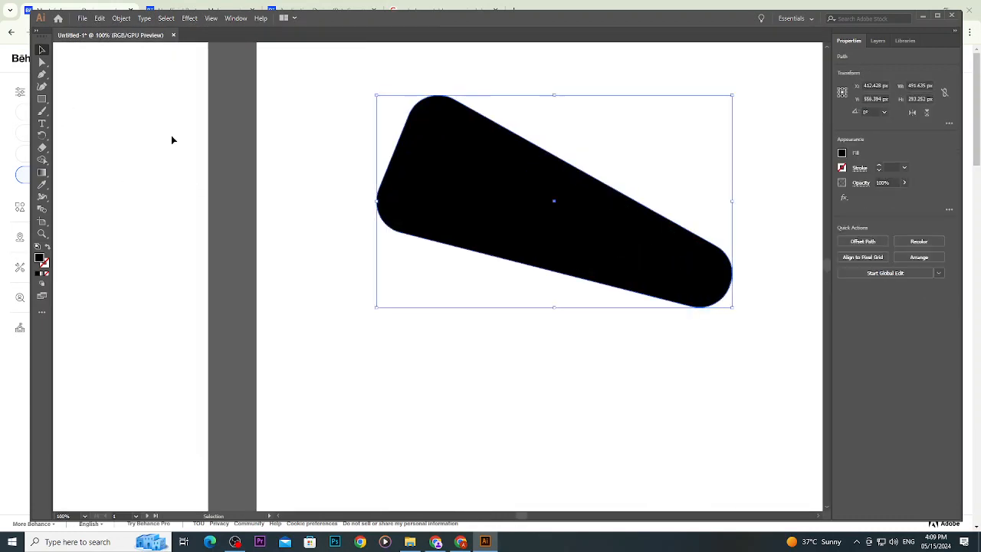
left_click_drag(510, 221, 486, 245)
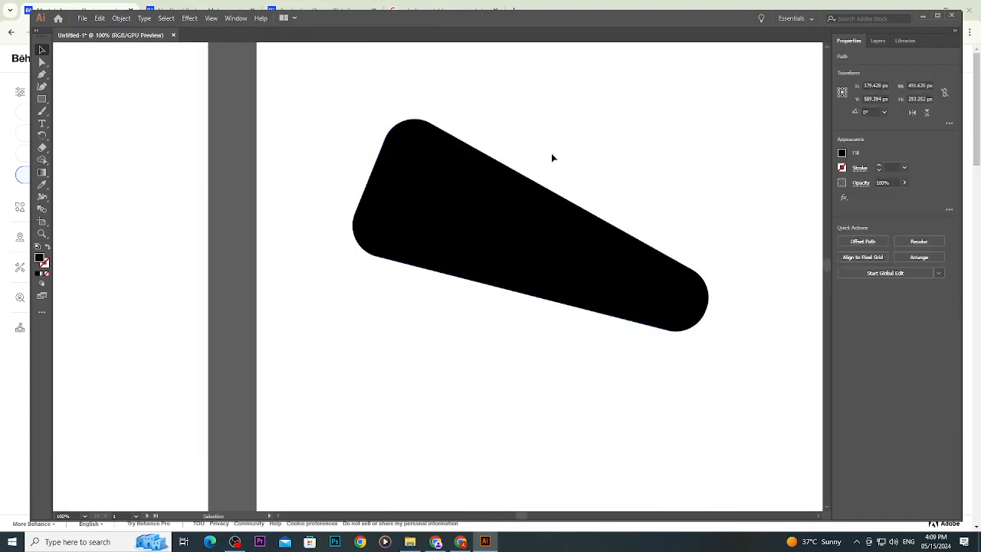
left_click(434, 199)
scroll(434, 198, "down", 3)
scroll(434, 209, "up", 3)
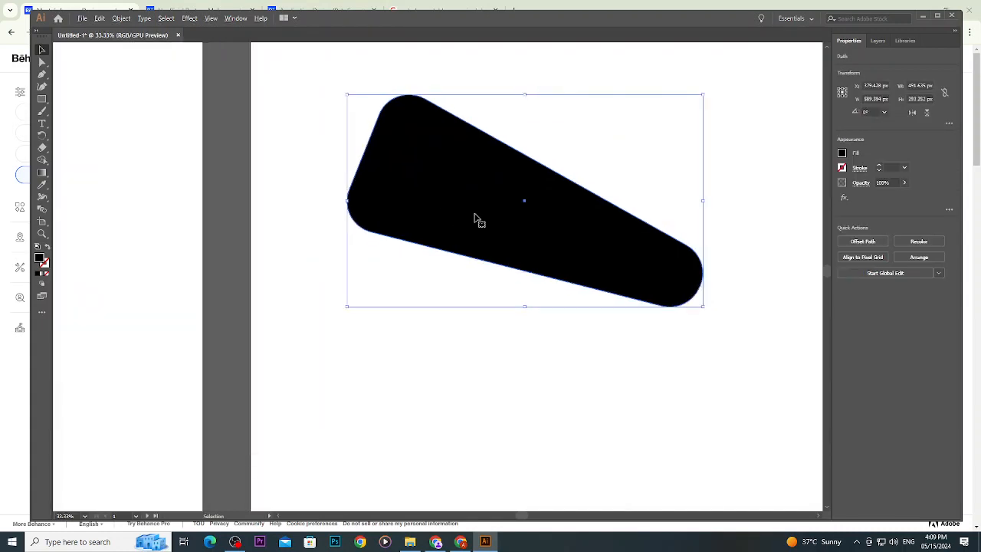
left_click_drag(475, 220, 468, 227)
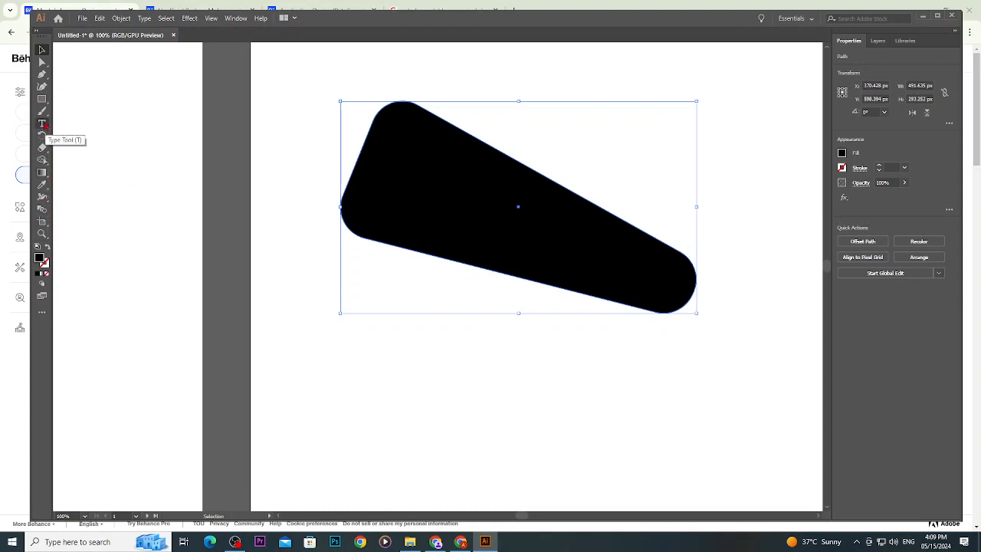
Add the point text "Hello" near the middle of artboard 2.
left_click(42, 124)
scroll(398, 333, "down", 4)
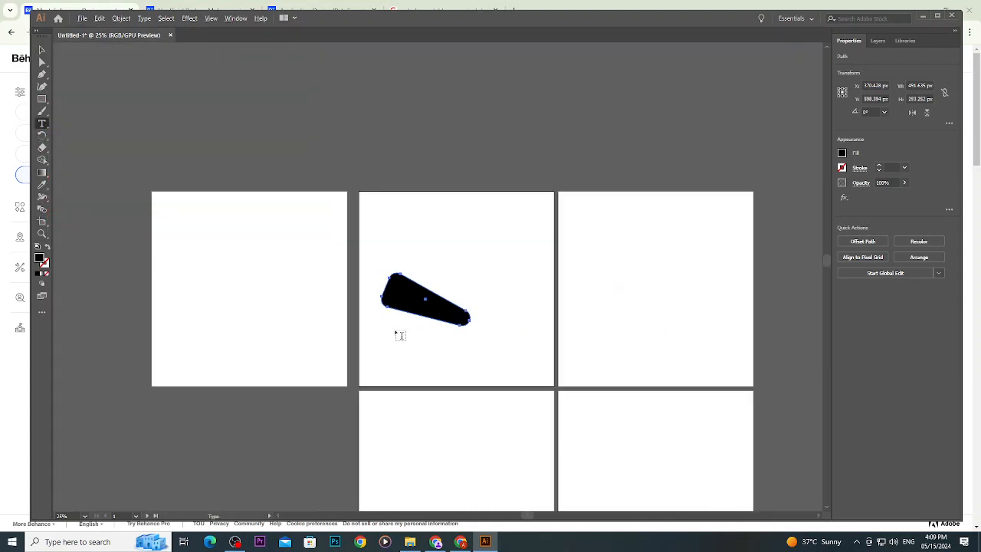
left_click(626, 296)
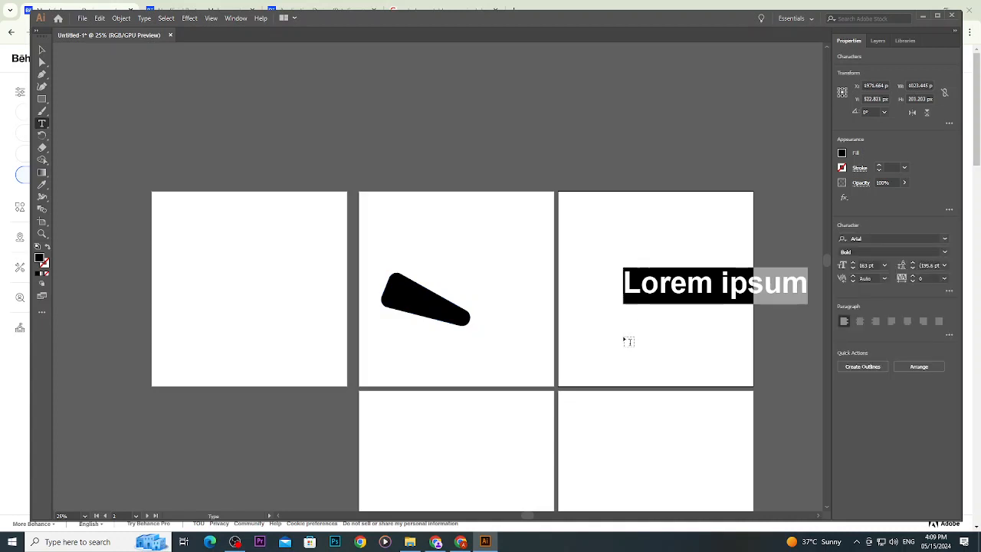
type("Hee")
key("BackSpace")
type("llo")
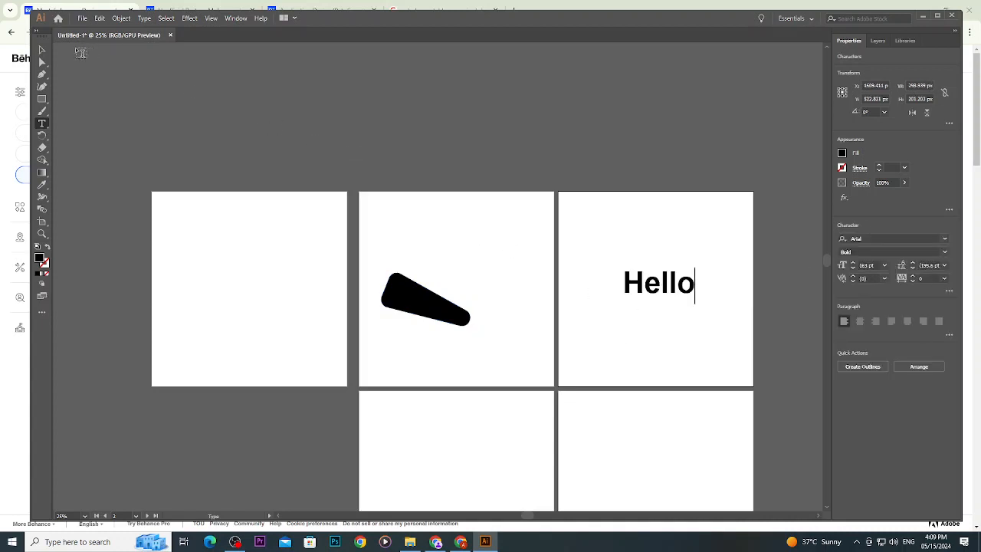
Enlarge the "Hello" text to about 551 px wide, position it around X 1629, Y 578 on artboard 2, and deselect it.
left_click(42, 49)
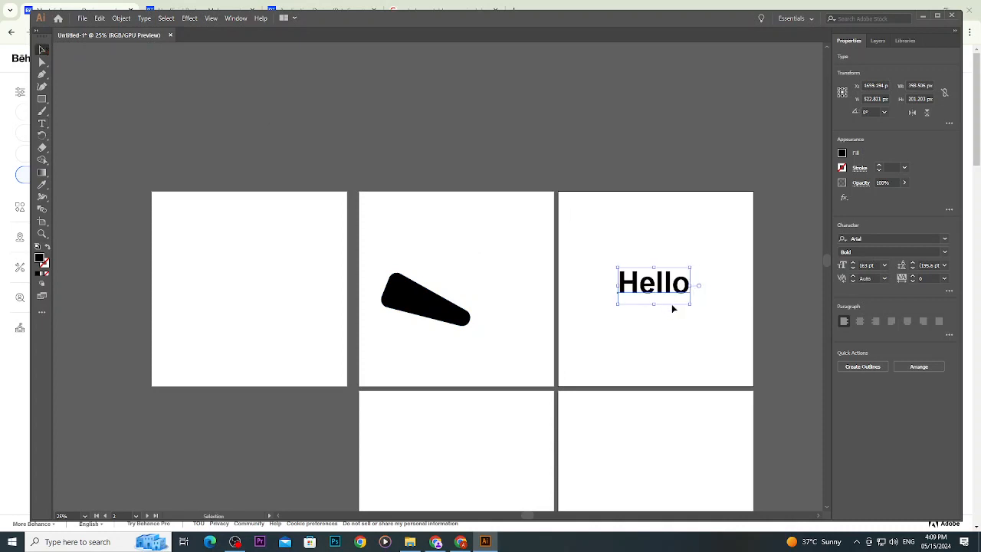
scroll(662, 293, "up", 3)
scroll(662, 293, "up", 2)
left_click_drag(678, 278, 633, 326)
scroll(633, 326, "down", 4)
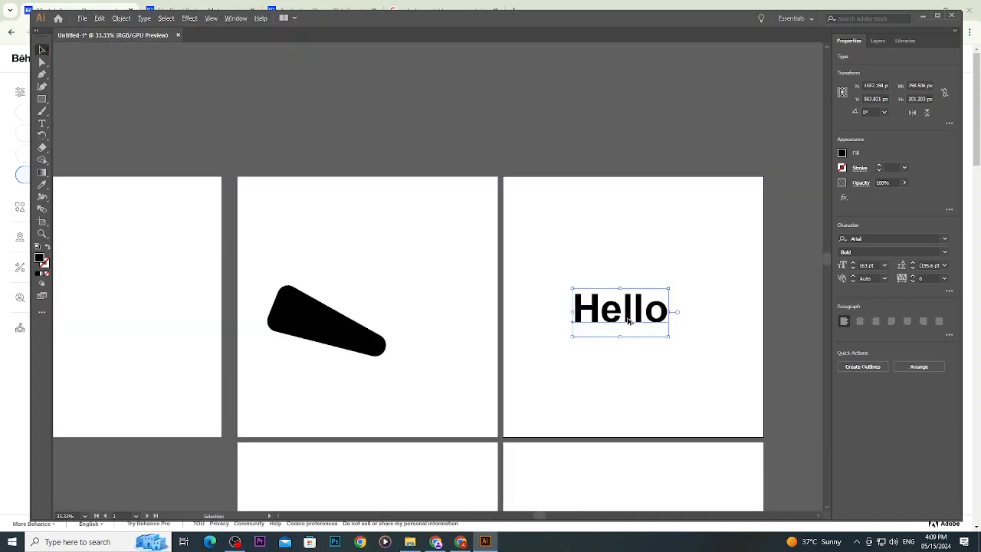
left_click_drag(668, 290, 706, 267)
left_click_drag(667, 302, 657, 318)
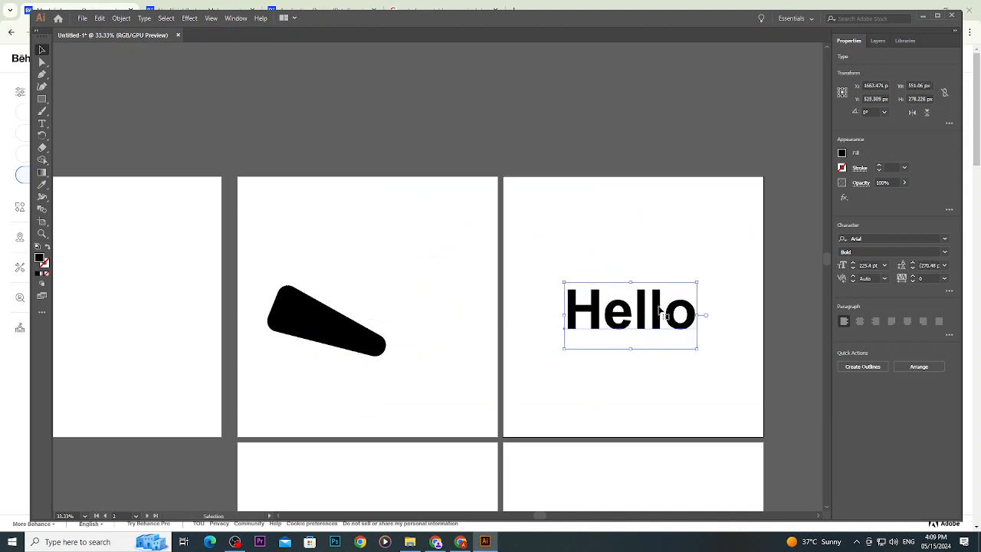
left_click(661, 246)
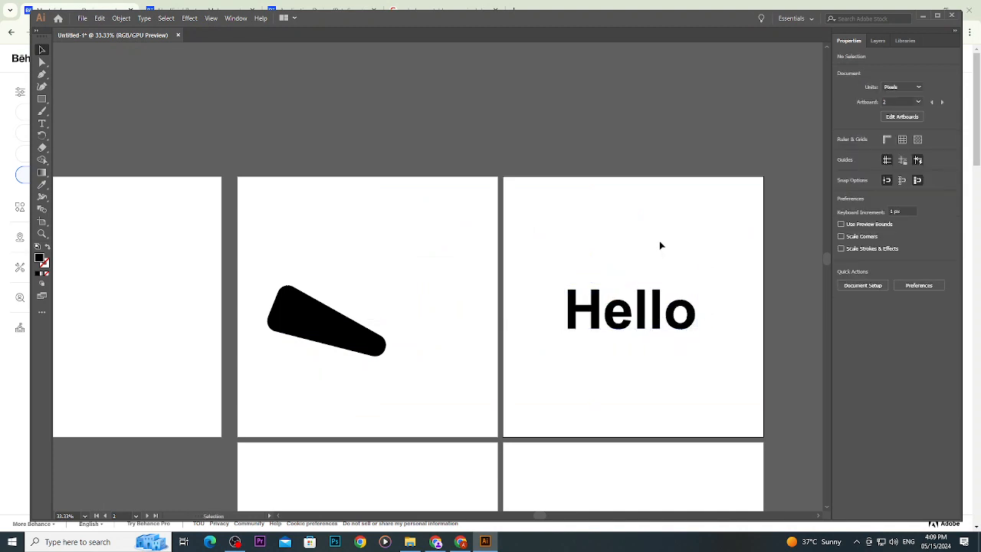
Convert the "Hello" text to outlines, ungroup it into separate letters, and deselect them.
left_click(658, 315)
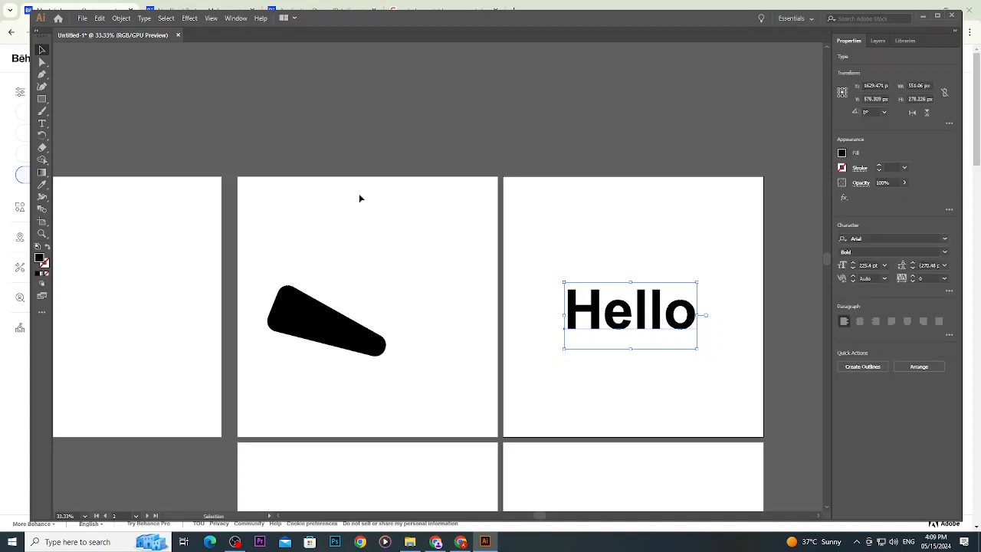
left_click(144, 18)
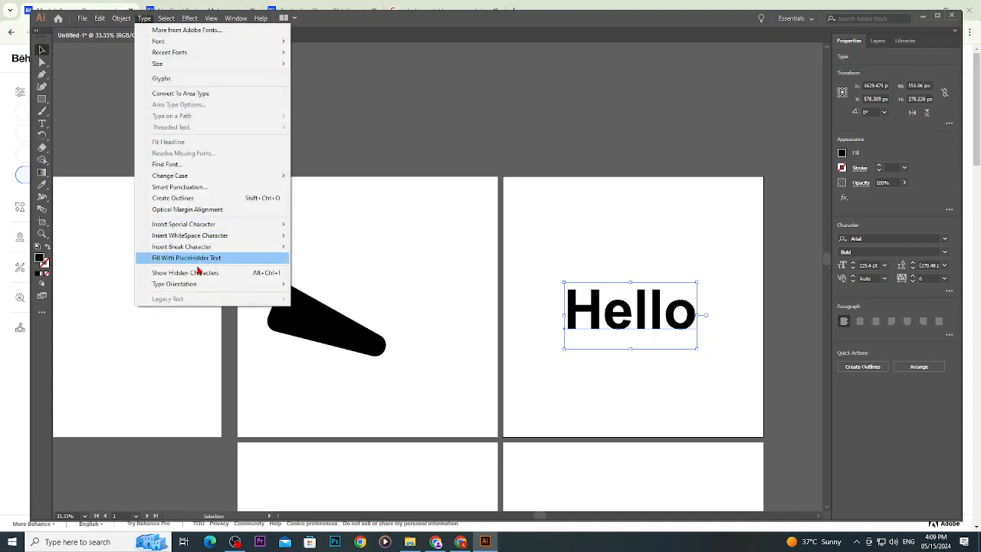
left_click(204, 200)
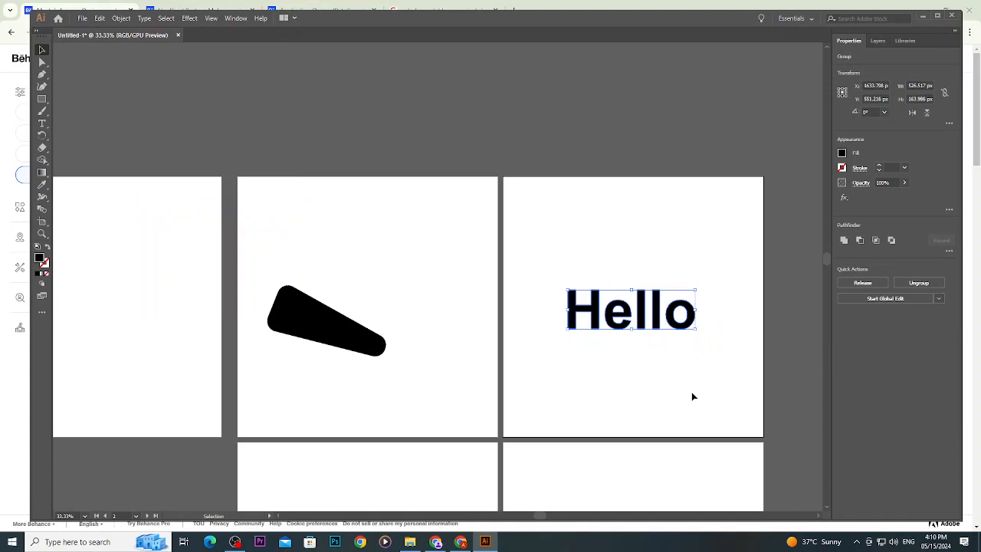
key("ctrl+8")
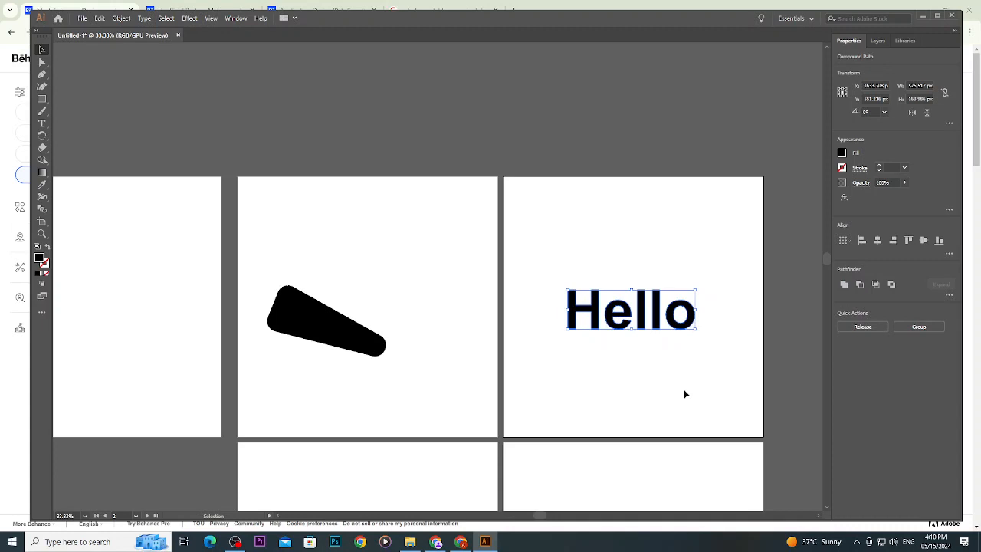
left_click(650, 387)
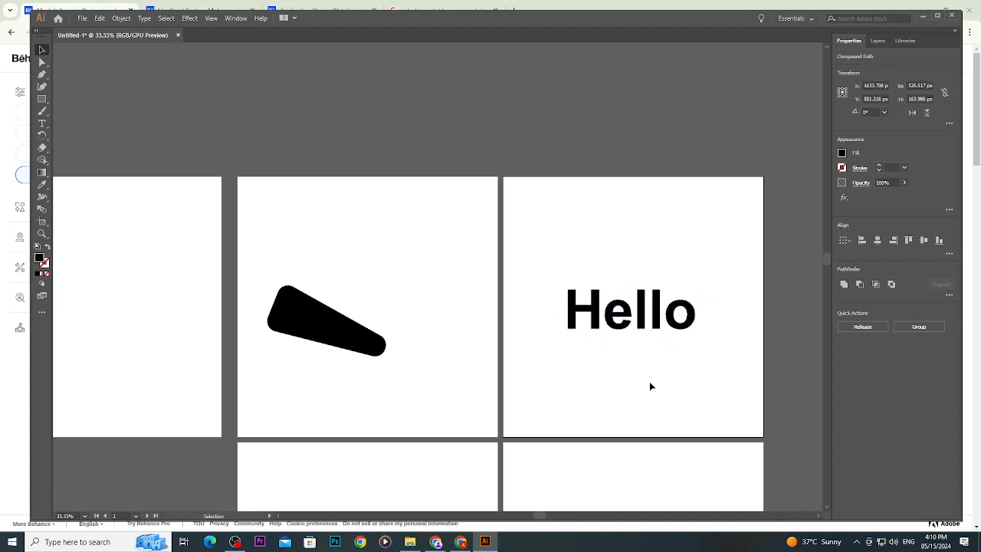
Try moving the letters H, e and the first l apart, and undo the moves.
left_click_drag(597, 326, 652, 251)
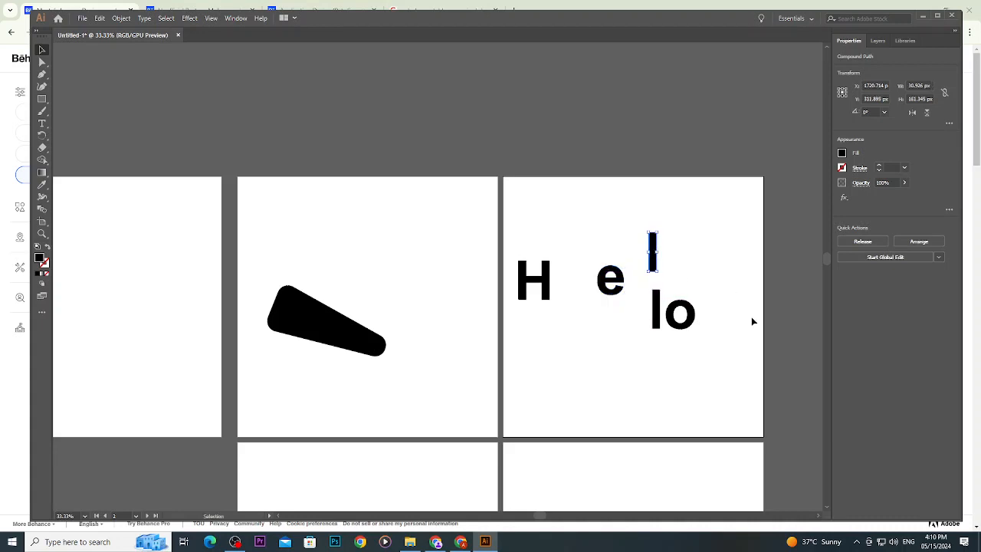
key("ctrl+z")
key("ctrl+z")
key("ctrl+z")
key("ctrl+z")
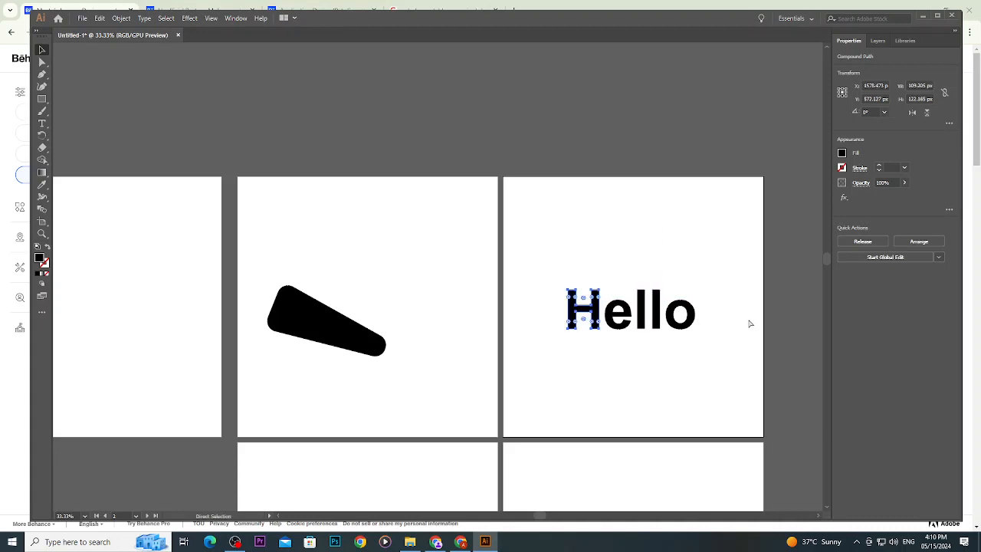
Enlarge the letter H, place it beside "ello" with its base level with the other letters, and deselect it.
left_click(609, 267)
scroll(595, 300, "up", 2)
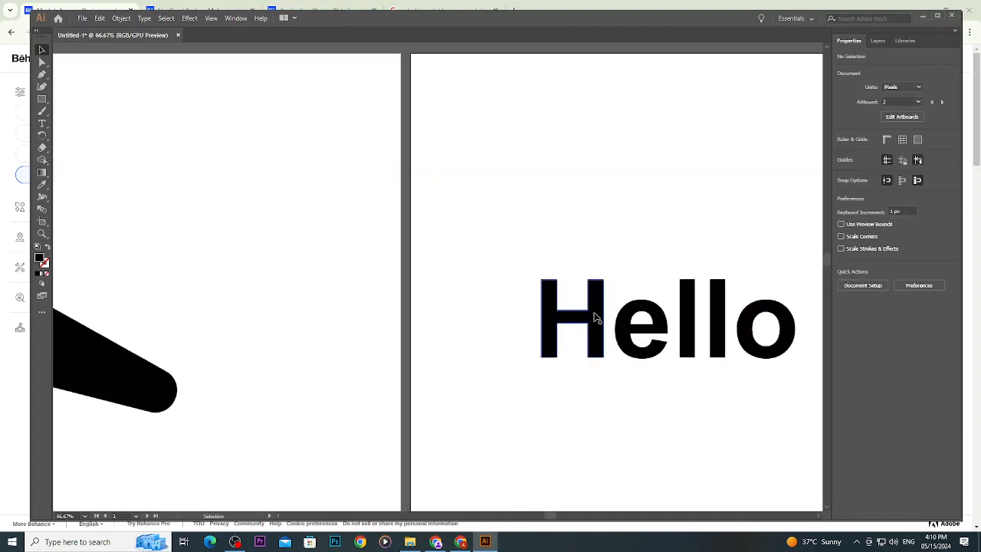
left_click_drag(603, 282, 632, 231)
left_click_drag(623, 302, 600, 290)
left_click(662, 239)
left_click(657, 243)
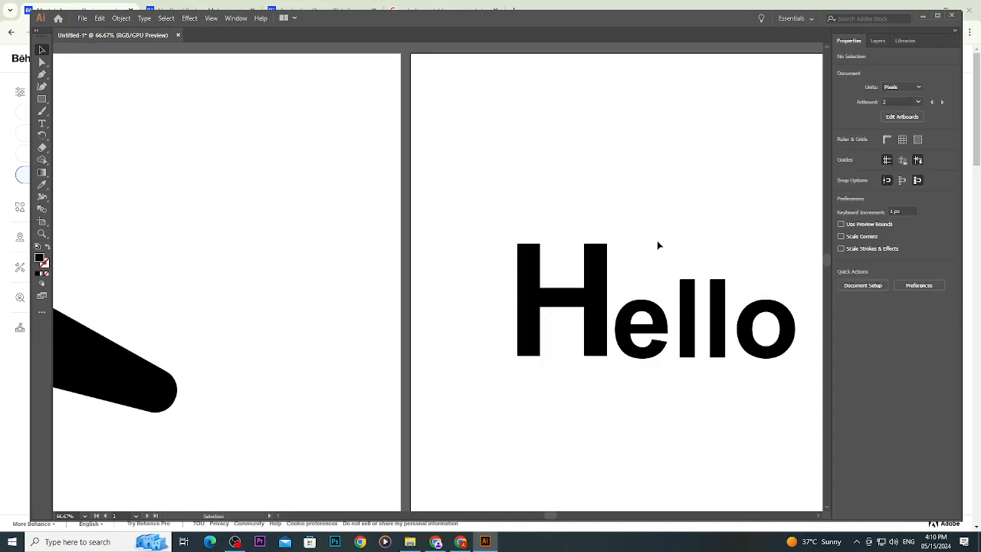
Reshape the letter H with Direct Selection by moving its lower-left outer corner anchor inward to about X 1331, Y 610 px.
scroll(648, 249, "down", 4)
scroll(644, 251, "up", 4)
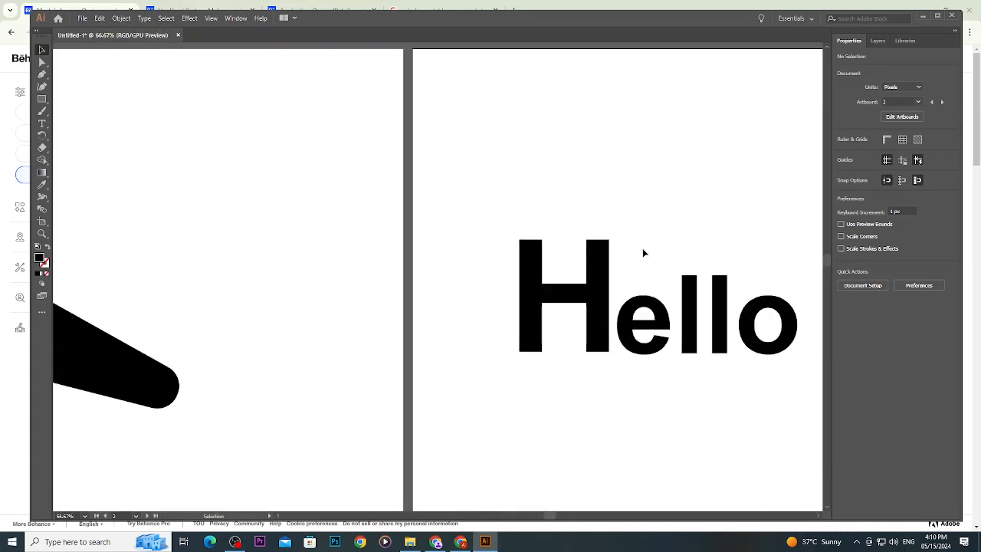
left_click(591, 313)
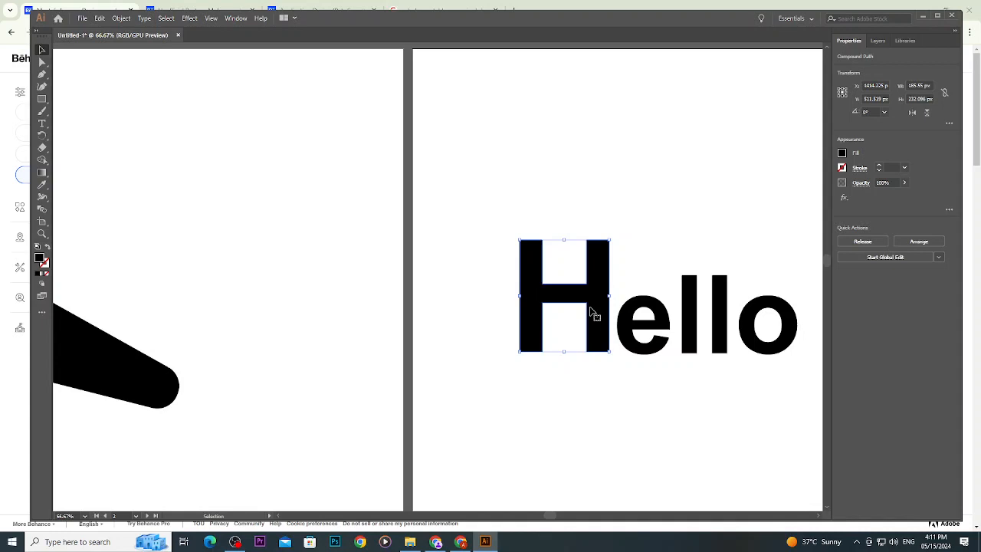
left_click(42, 62)
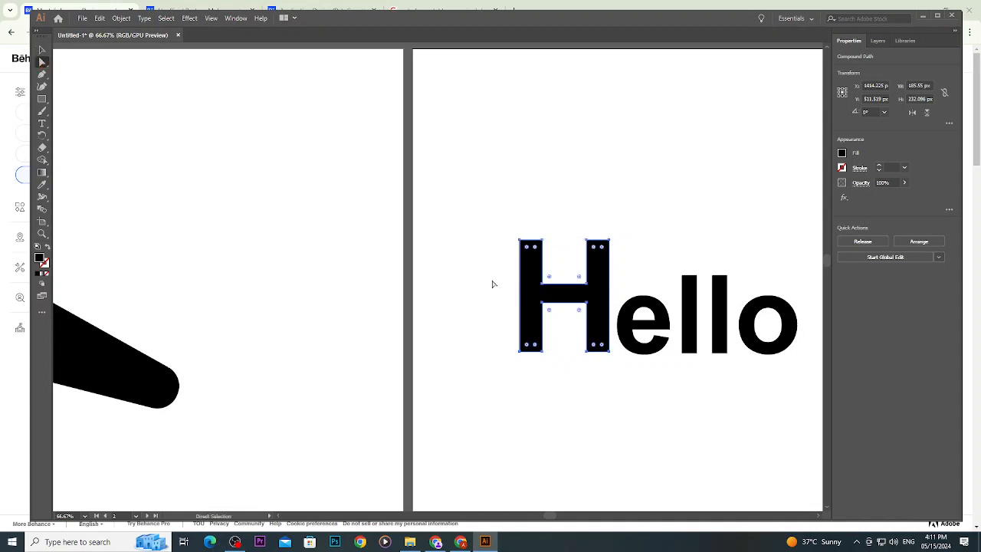
scroll(587, 279, "up", 3, "alt")
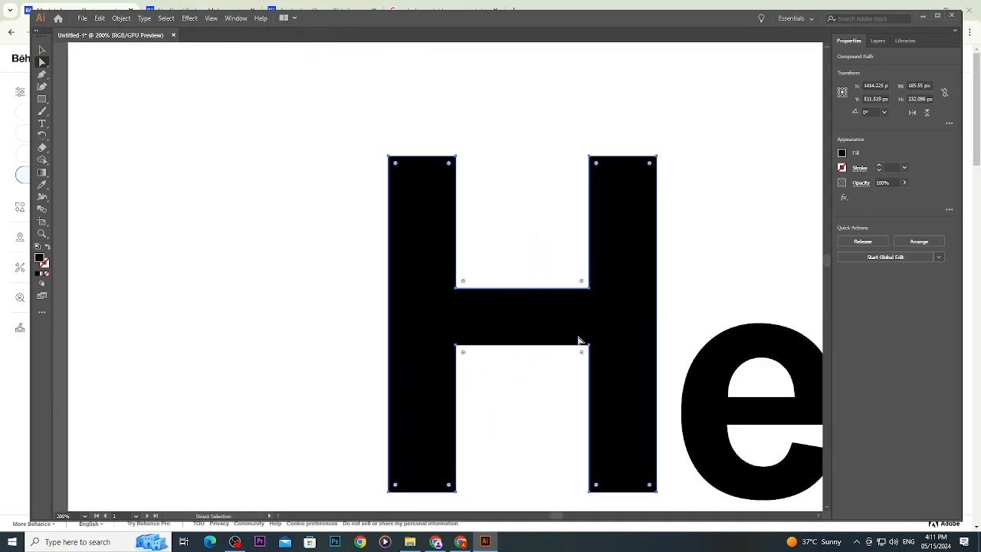
left_click(395, 486)
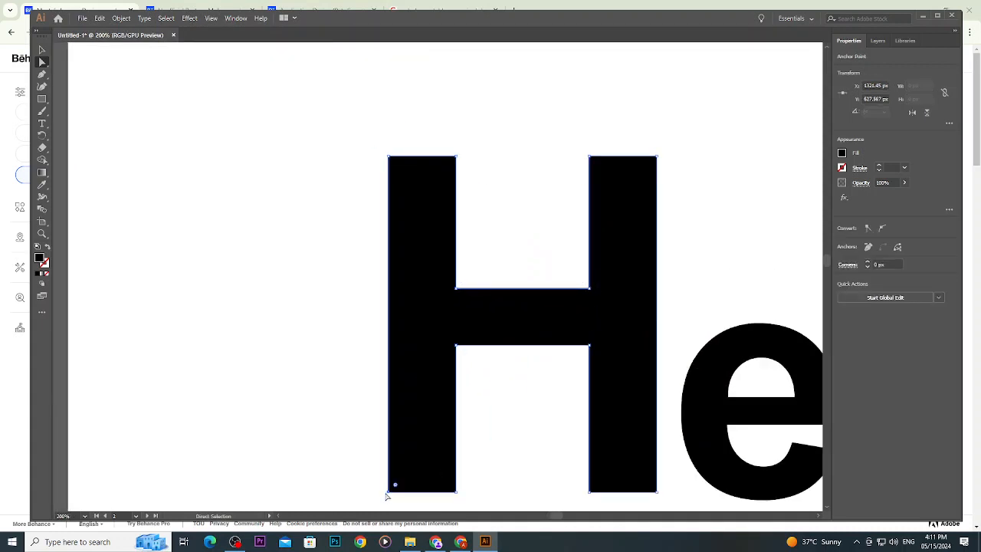
left_click_drag(388, 495, 403, 466)
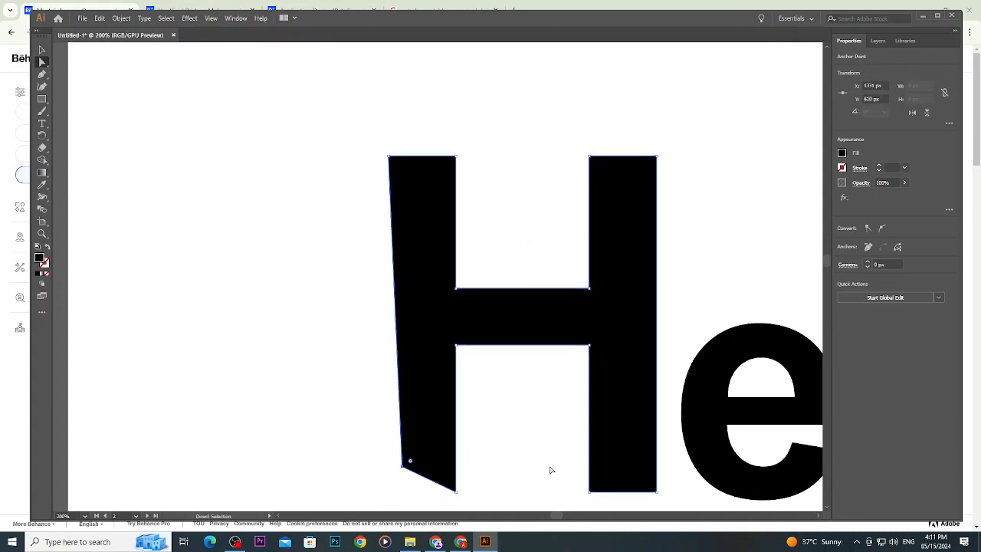
Move the H's lower-right outer corner anchor inward and up to about Y 617 px, and deselect the letter.
left_click(656, 491)
left_click_drag(657, 495, 637, 477)
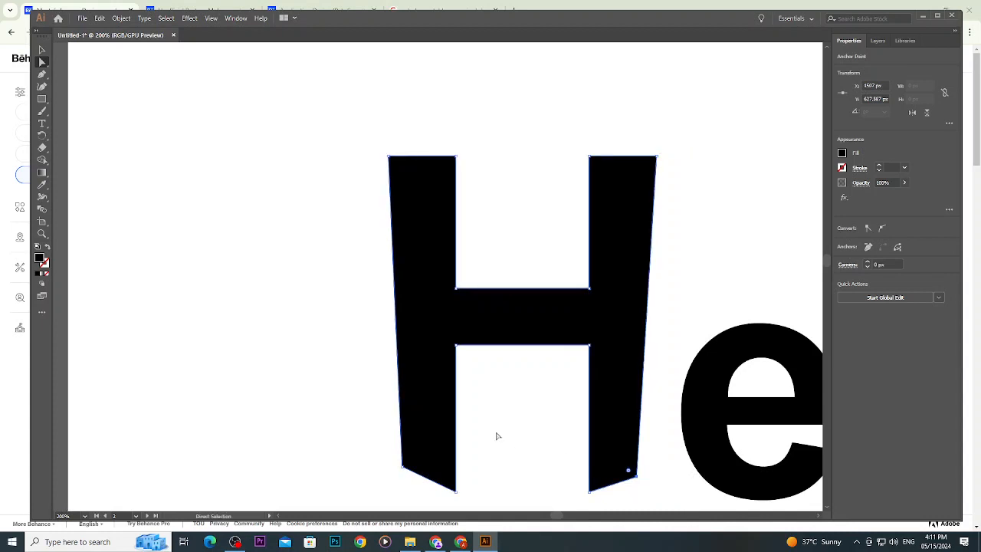
left_click(42, 50)
left_click(173, 212)
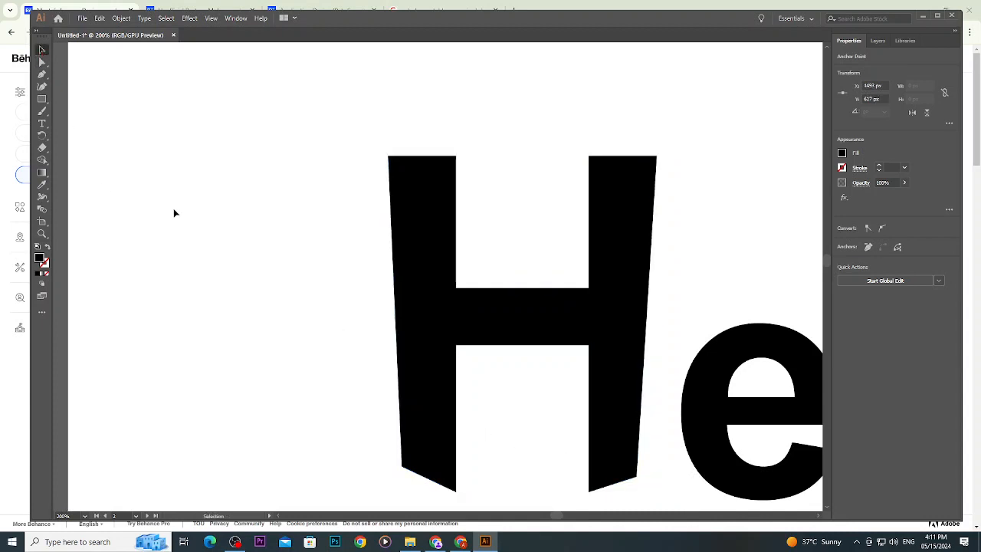
Add the point text "hello" on the empty artboard directly below the "Hello" artboard.
scroll(173, 212, "down", 3)
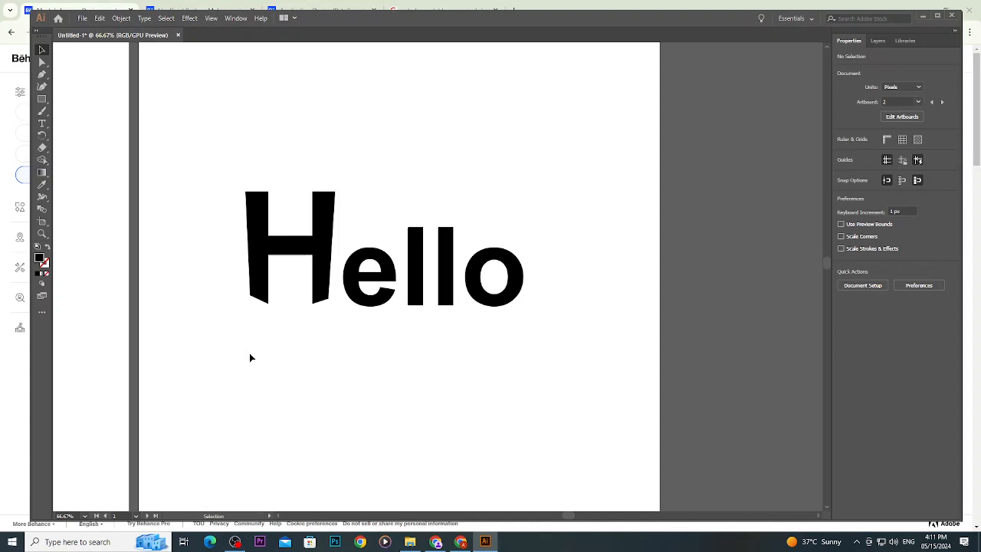
scroll(313, 260, "down", 3)
scroll(313, 261, "up", 3)
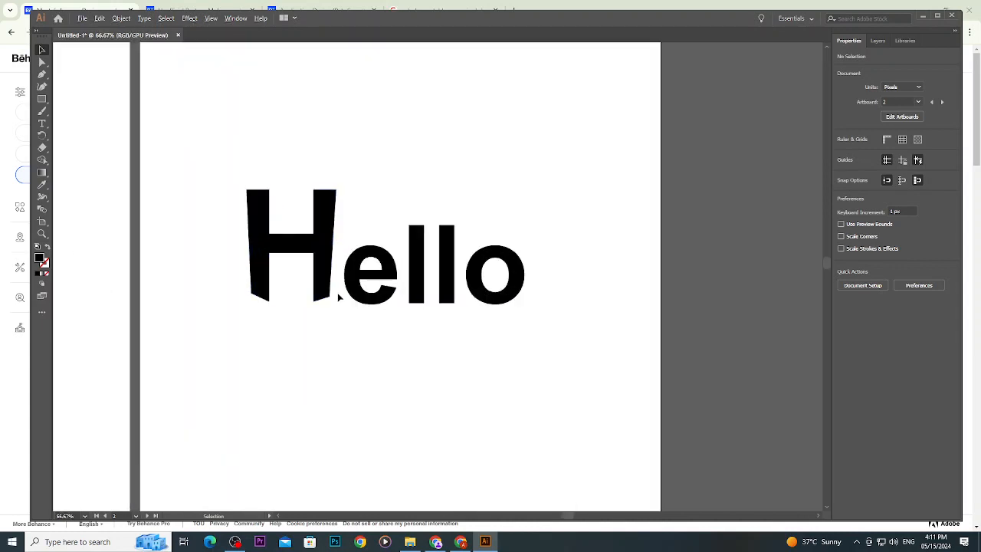
scroll(383, 322, "down", 5)
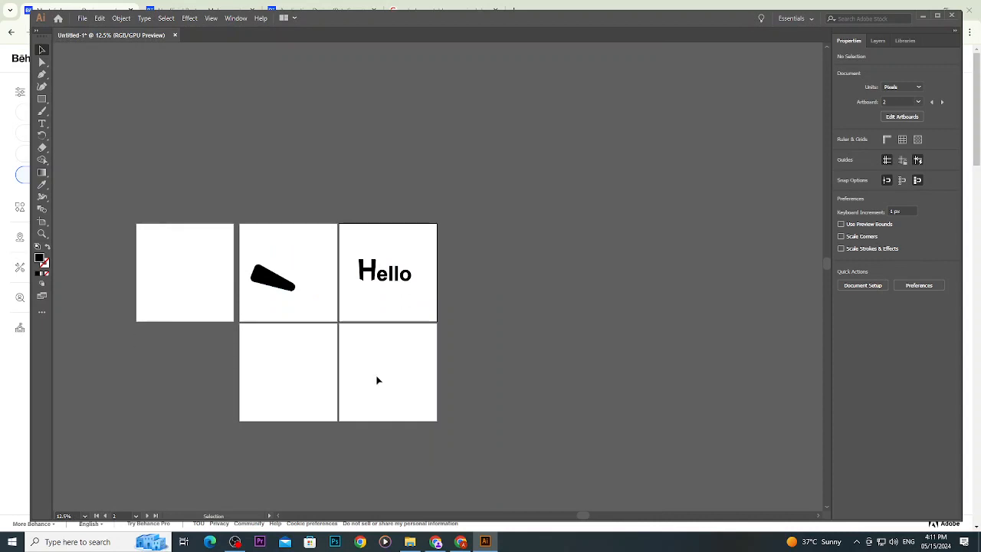
scroll(375, 375, "up", 2)
scroll(375, 375, "down", 1)
key("t")
left_click(376, 374)
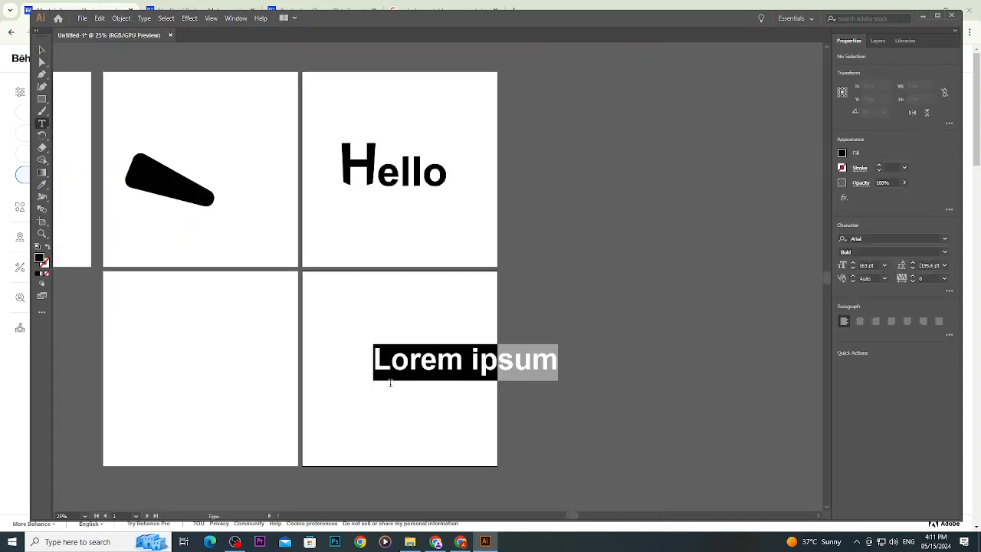
type("hello")
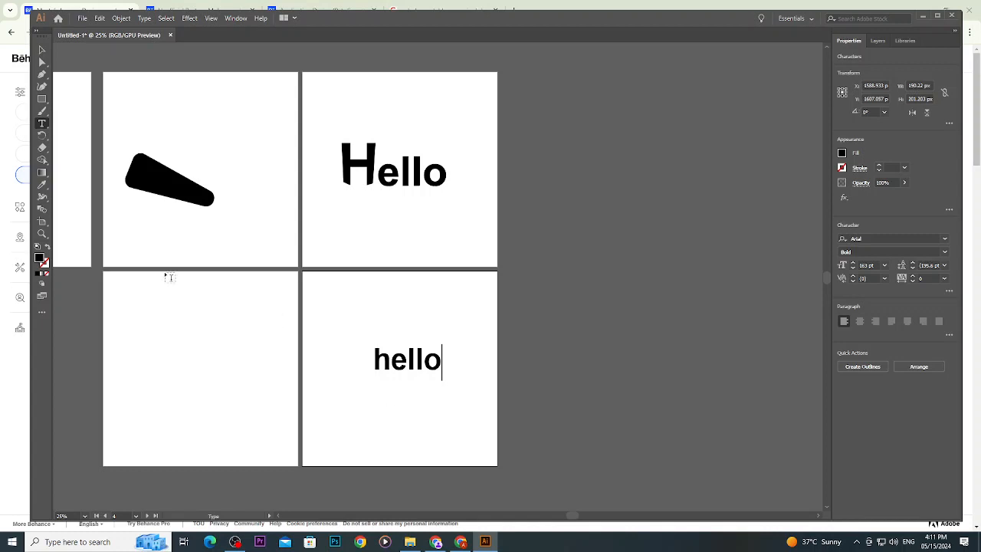
key("Escape")
Increase the "hello" text's font size to 291 pt, center it on its artboard at about X 1638, Y 1683 px, and deselect it.
left_click(853, 263)
left_click(853, 264)
left_click(852, 264)
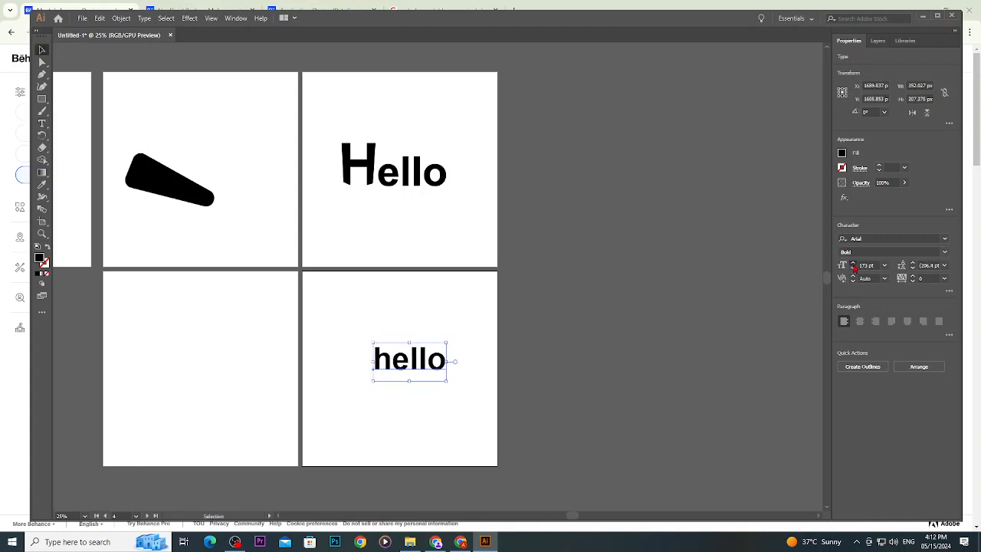
left_click(852, 265)
left_click(852, 264)
left_click(853, 265)
left_click(853, 265)
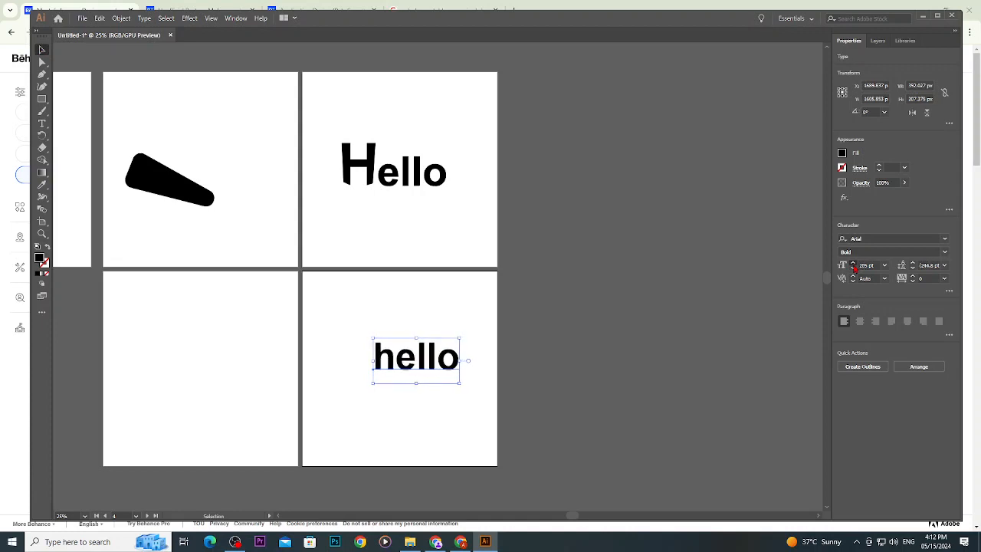
left_click(853, 264)
left_click(853, 264)
left_click(853, 264)
left_click(853, 264)
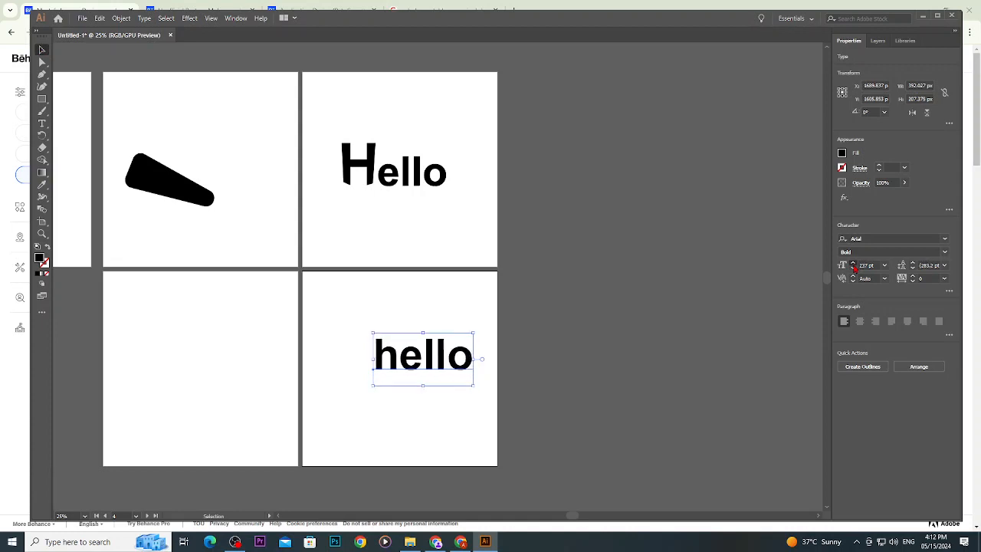
left_click(853, 264)
left_click(852, 264)
left_click(852, 264)
left_click(852, 265)
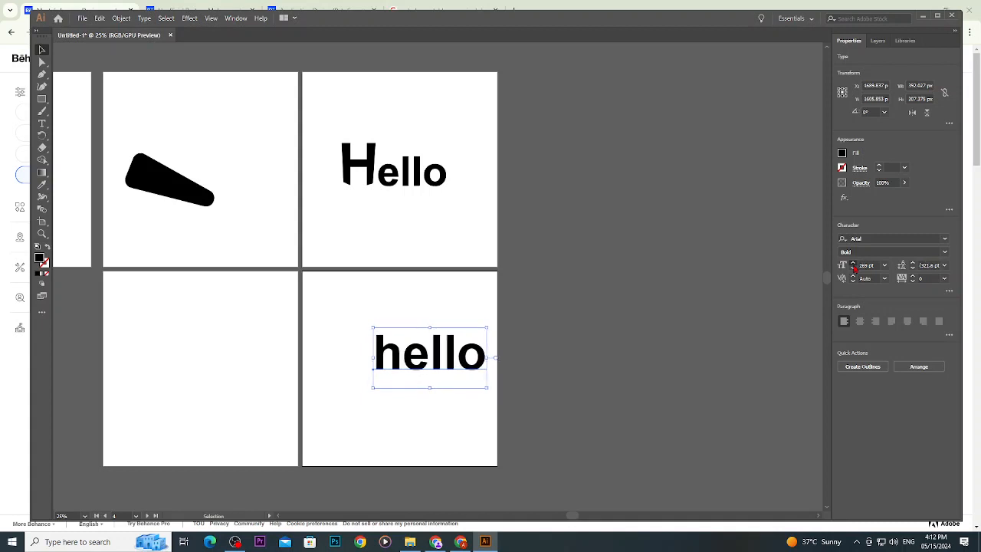
left_click(852, 264)
left_click(853, 264)
left_click(852, 264)
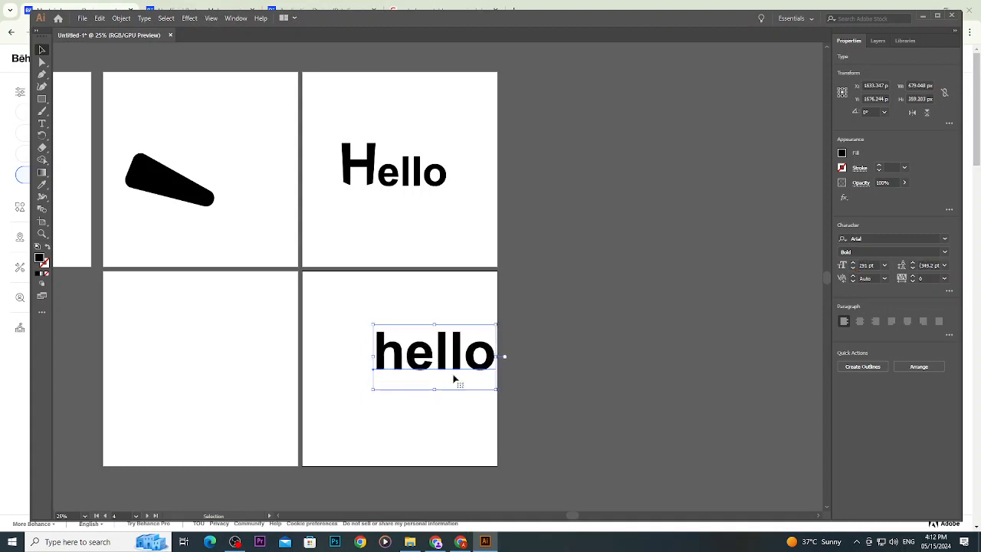
left_click_drag(457, 365, 423, 383)
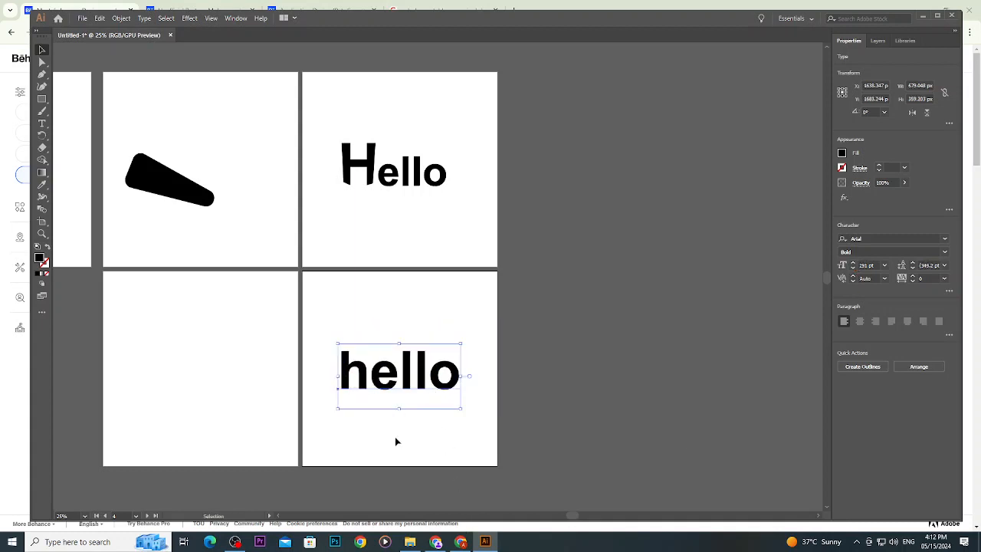
left_click(376, 427)
Try to cut the live "hello" text horizontally through its middle with the Knife tool, and check whether it split.
key("ctrl+0")
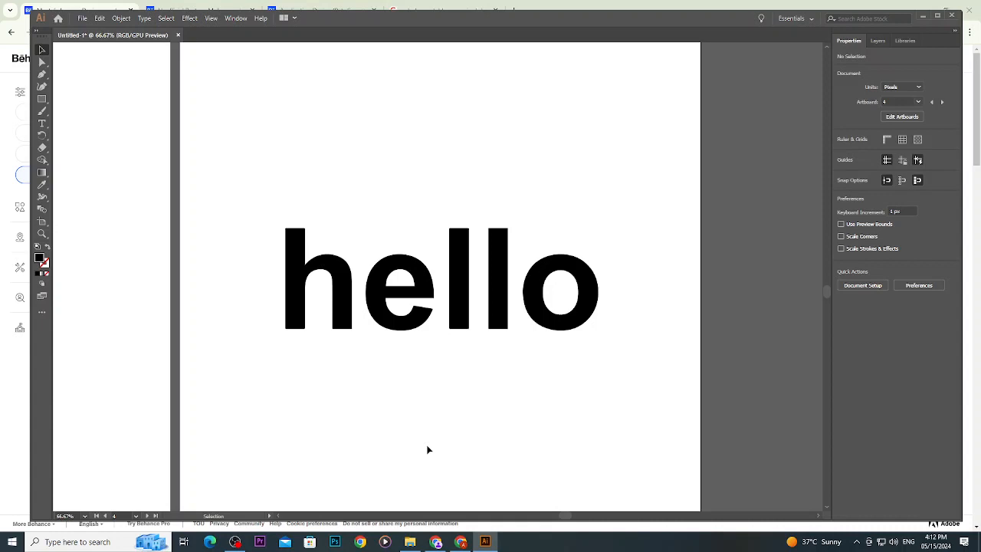
left_click(442, 306)
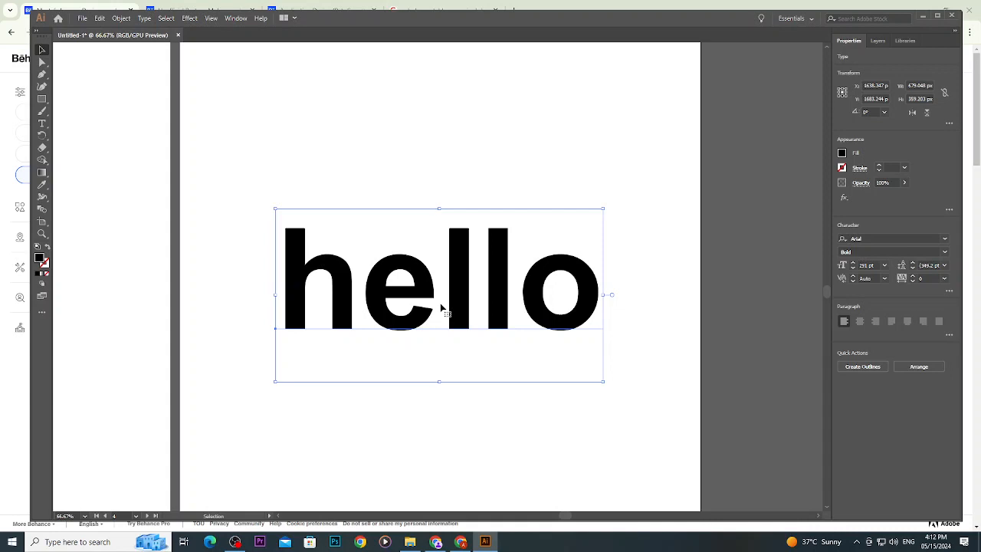
left_click(42, 184)
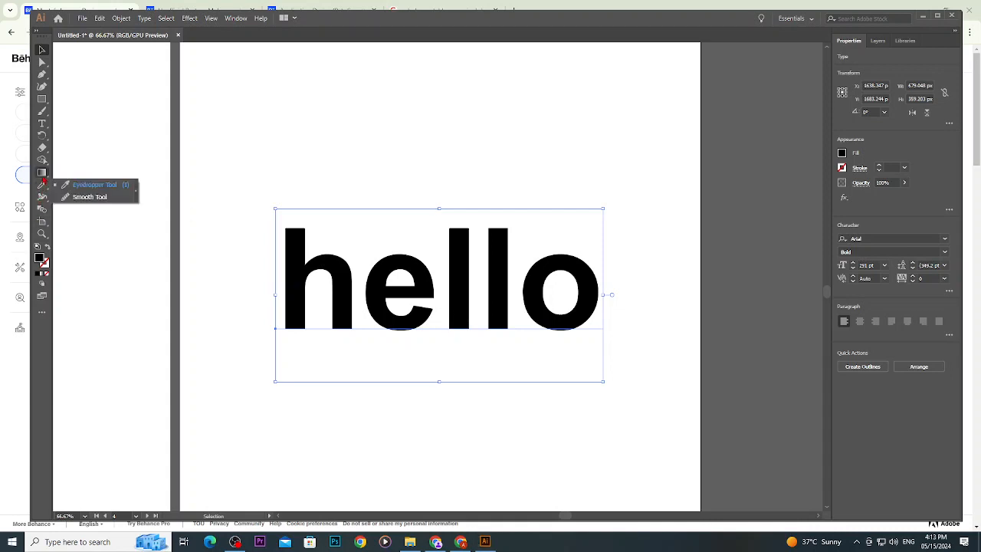
left_click(42, 197)
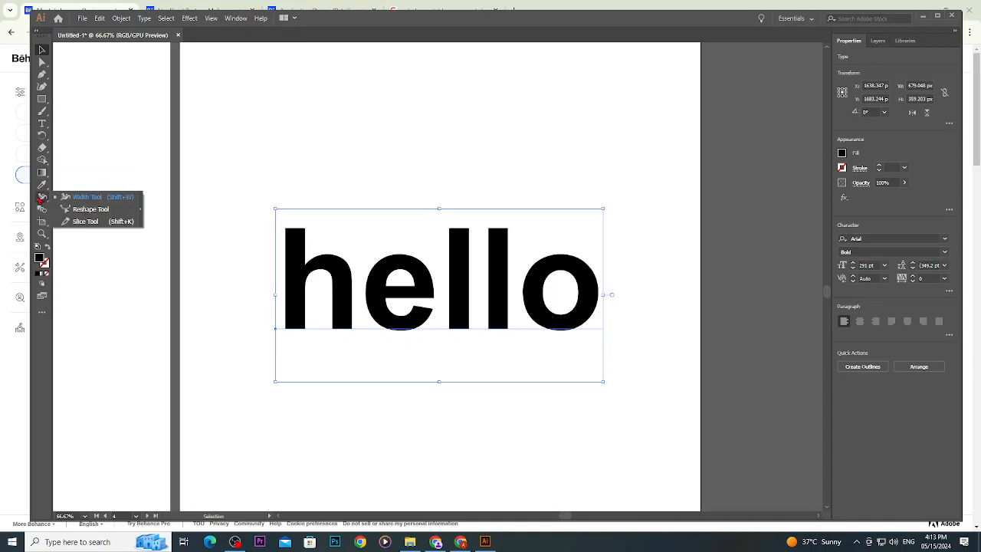
left_click(42, 221)
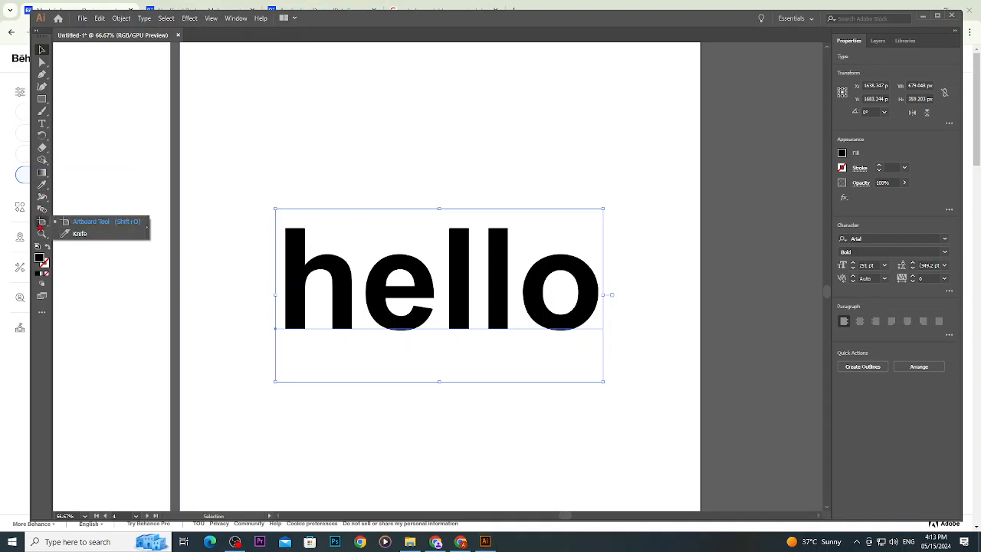
left_click(64, 234)
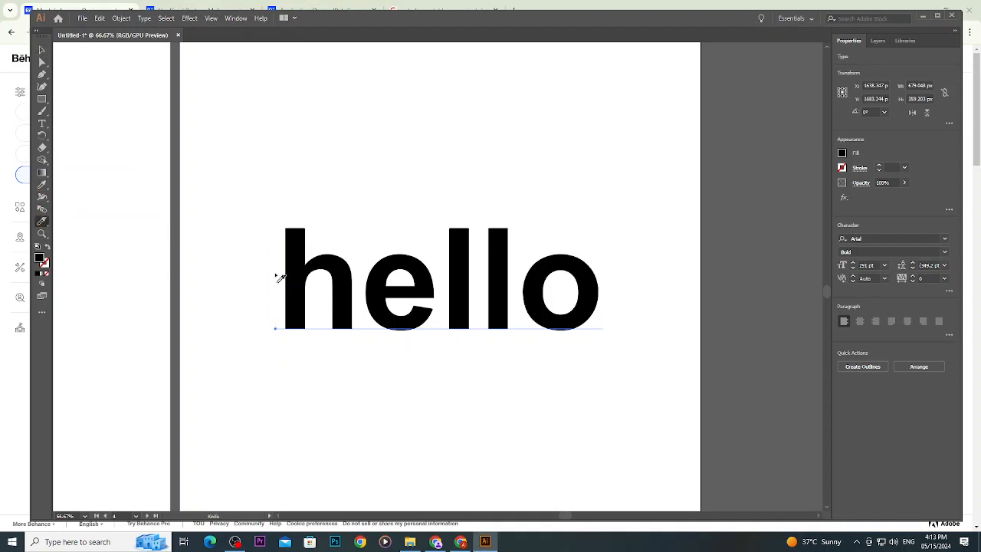
mouse_move(274, 278)
left_mouse_down()
mouse_move(515, 298)
mouse_move(610, 291)
left_mouse_up()
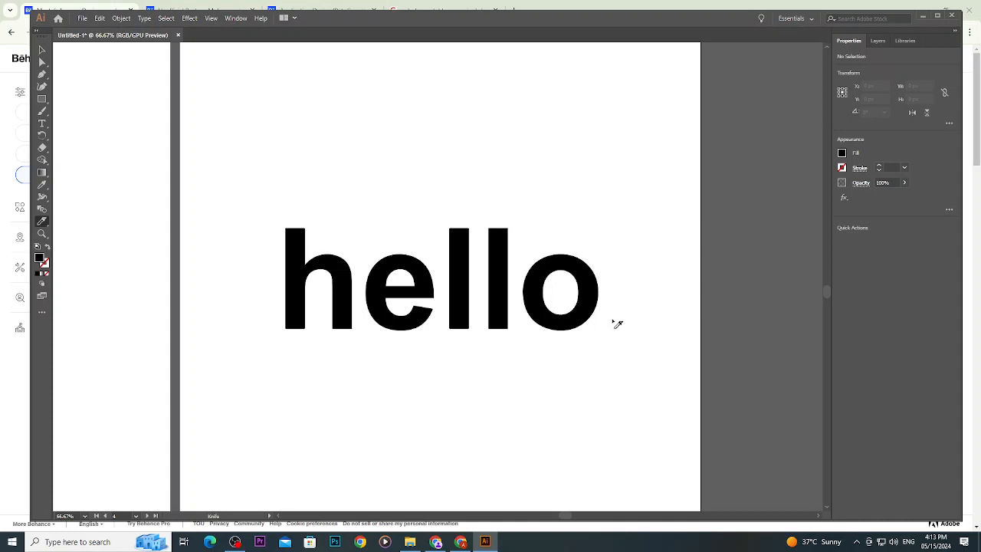
key("v")
left_click(559, 328)
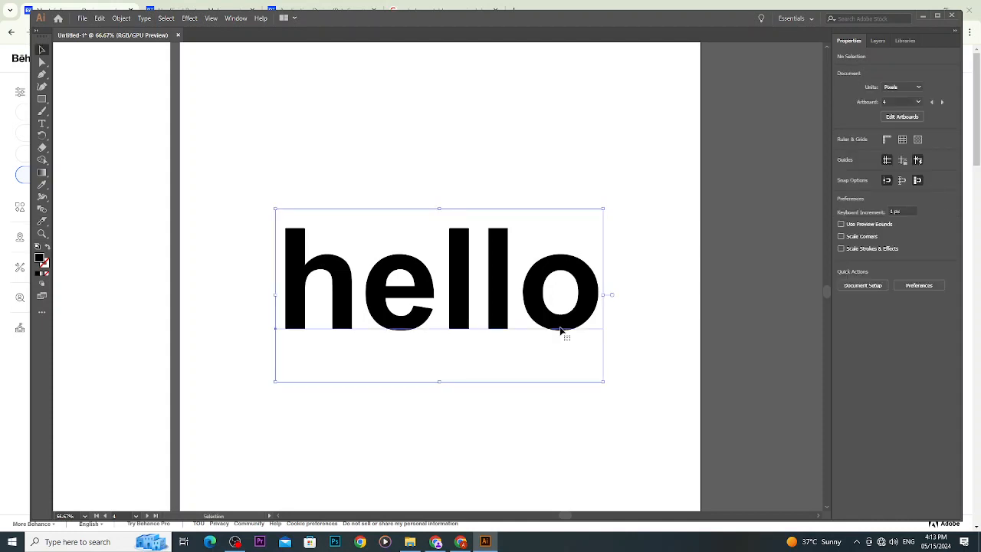
left_click(614, 418)
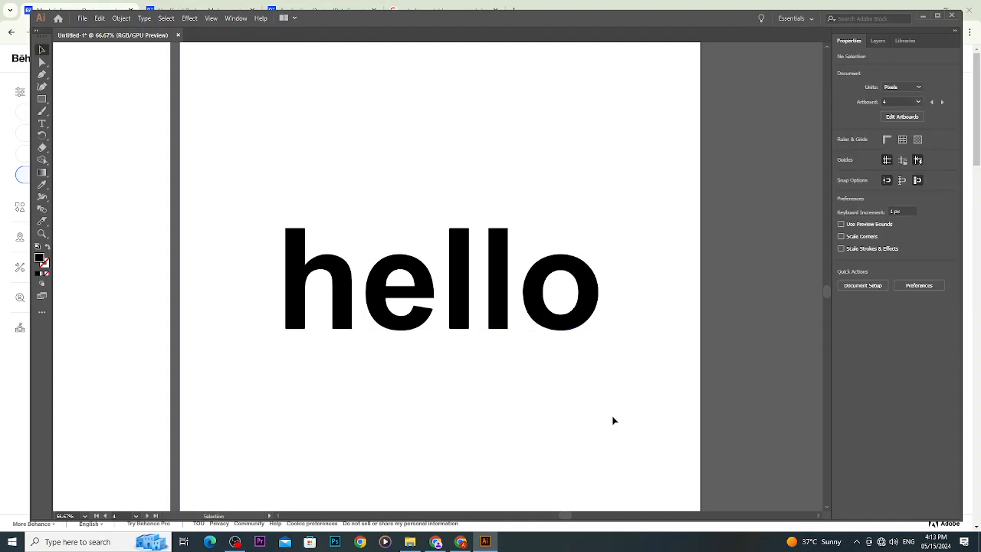
Select the live "hello" text again and retry a straighter Knife cut across all its letters.
left_click(574, 328)
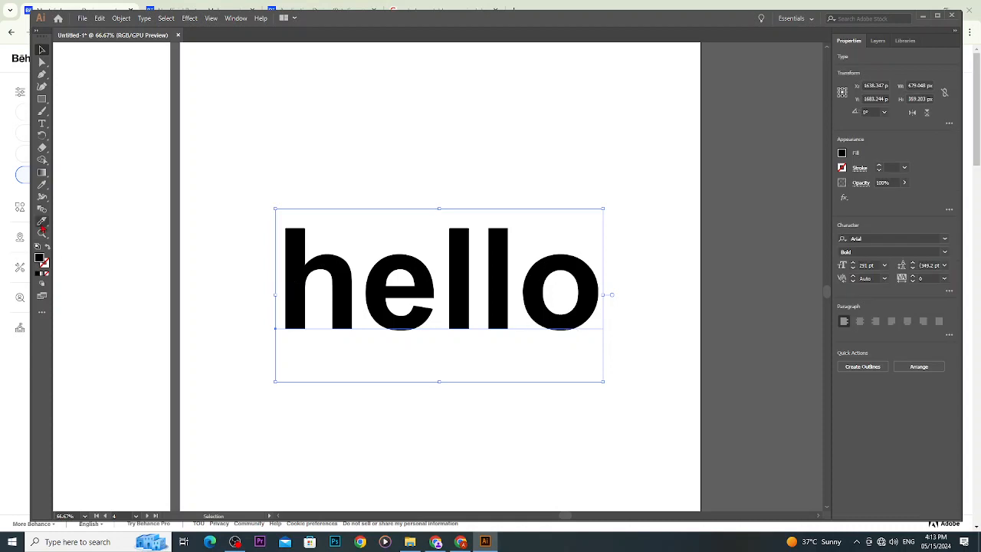
left_click(42, 222)
left_click_drag(248, 272, 609, 275)
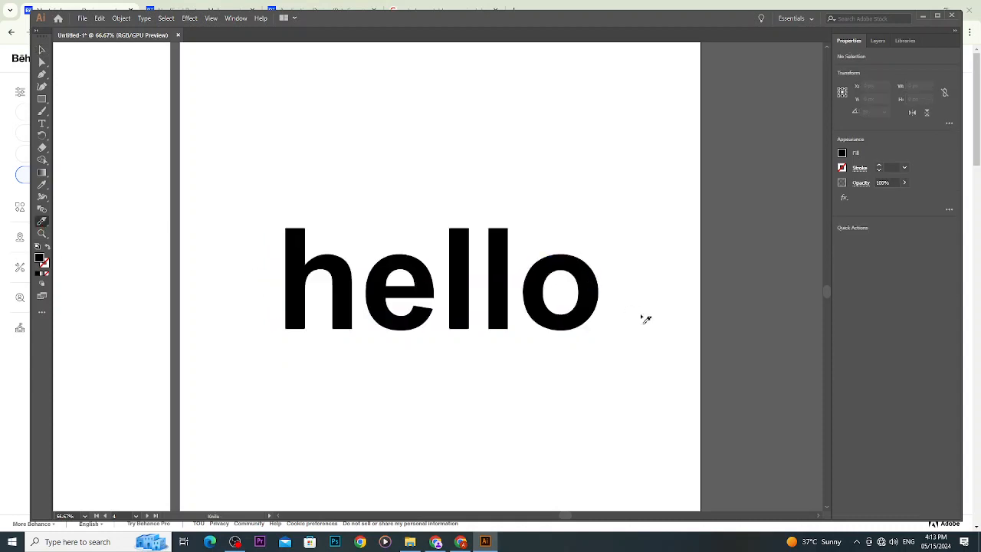
key("v")
Convert the "hello" text to outlines, cut across all its letters near mid-height with the Knife tool, and deselect them.
left_click(590, 299)
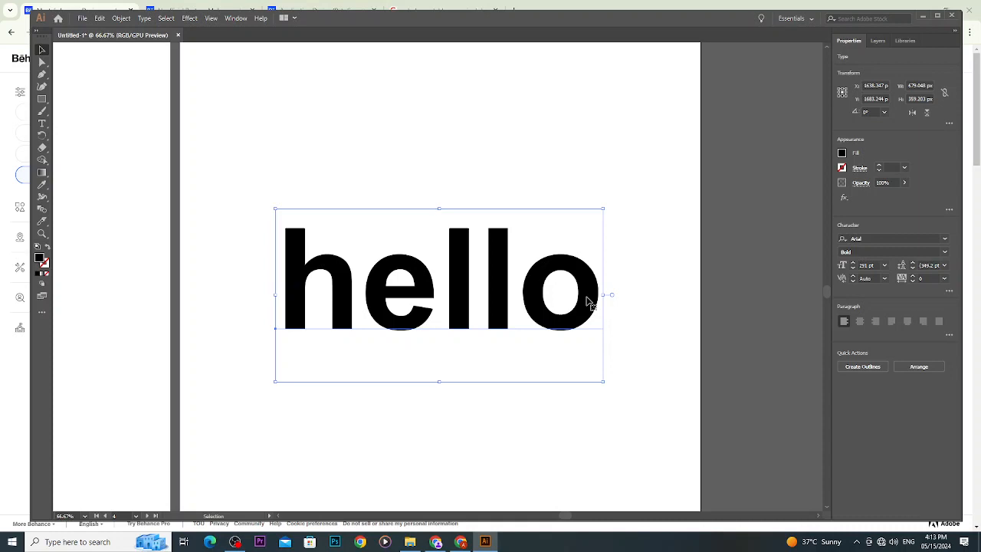
key("ctrl+shift+o")
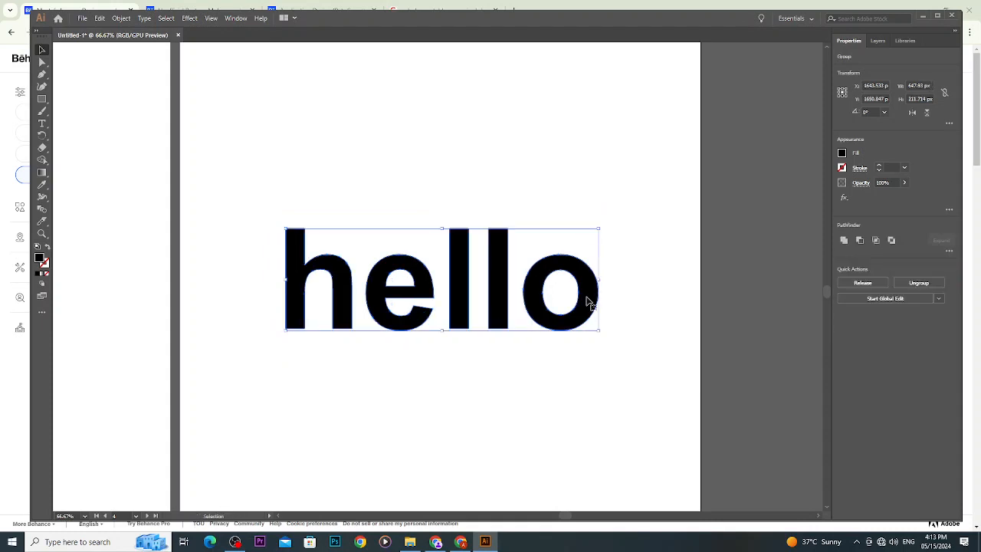
left_click(42, 222)
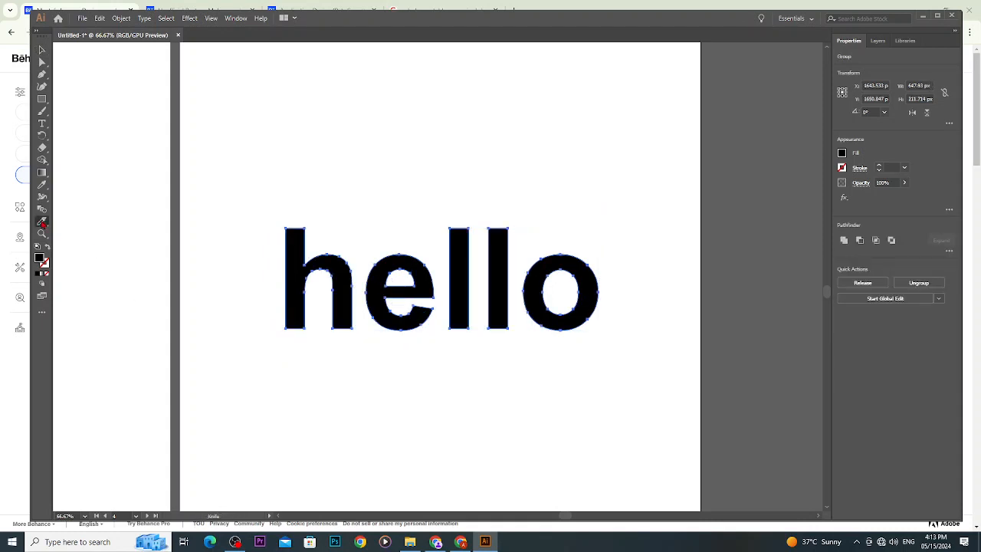
mouse_move(271, 290)
left_mouse_down()
mouse_move(511, 278)
mouse_move(613, 293)
mouse_move(624, 313)
left_mouse_up()
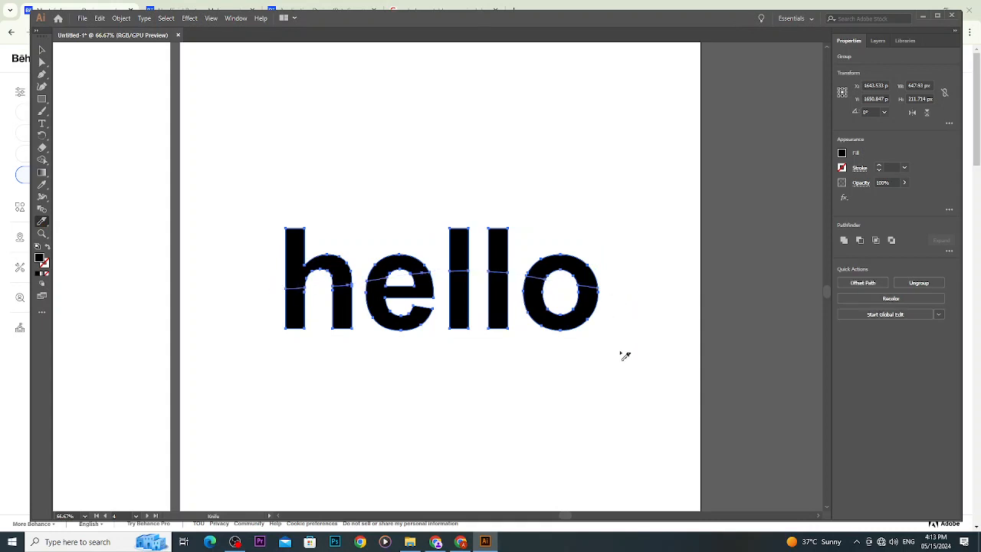
key("v")
left_click(383, 208)
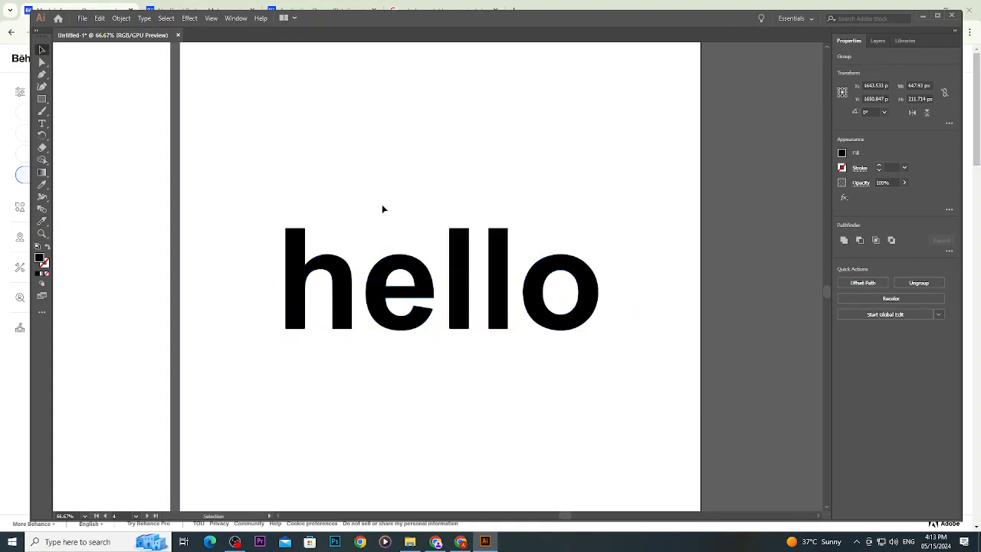
Ungroup the knife-cut "hello" outlines so their pieces can be selected separately, and deselect them.
left_click(349, 268)
key("ctrl")
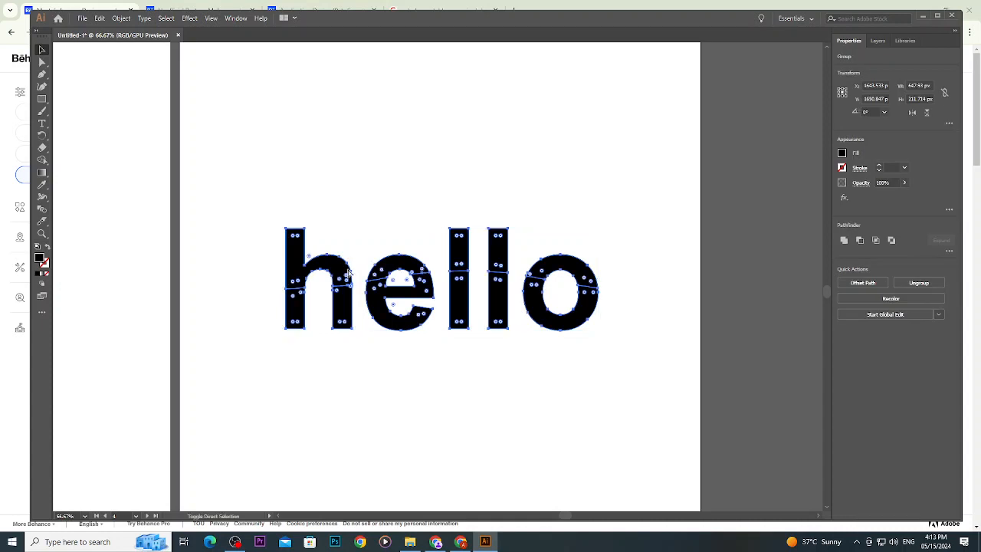
left_click(382, 379)
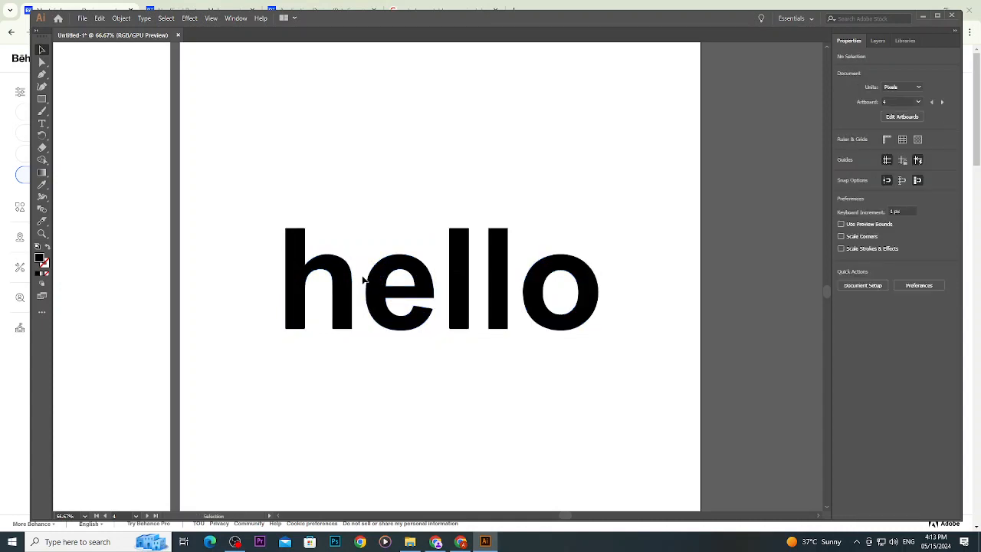
Select the upper pieces of all the "hello" letters, offset them about 7 px up and 12 px right, and deselect them.
left_click(354, 272)
left_click_drag(280, 197, 649, 272)
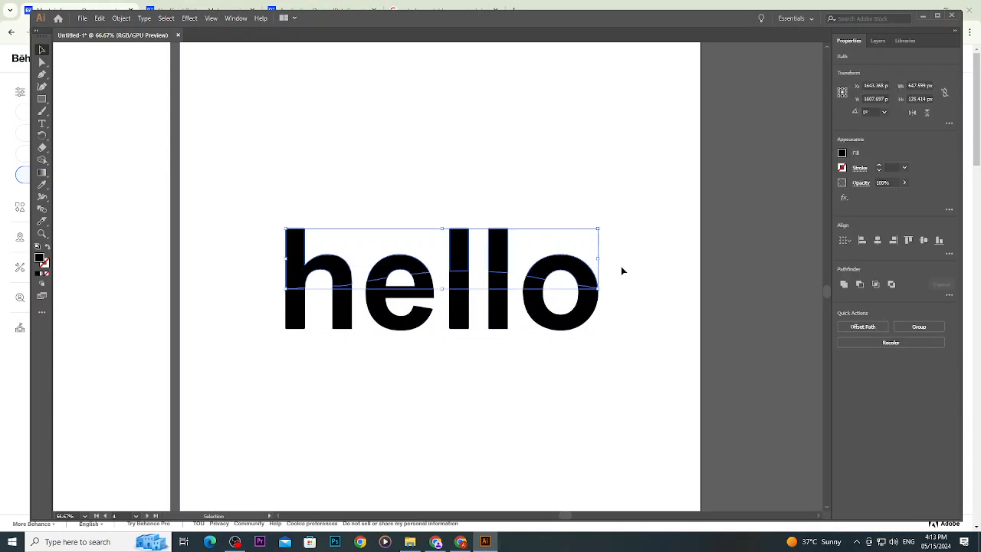
left_click(379, 182)
left_click_drag(289, 188, 605, 258)
key("Up")
key("Up")
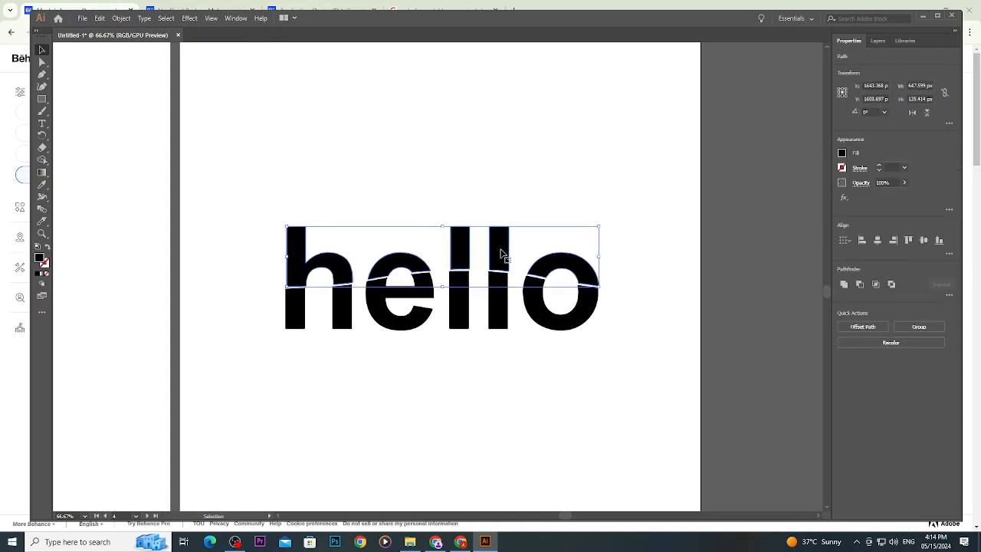
key("Right")
key("Right")
key("Right")
key("Right")
key("Right")
key("Right")
key("Right")
key("Right")
key("Right")
key("Right")
key("Right")
key("Right")
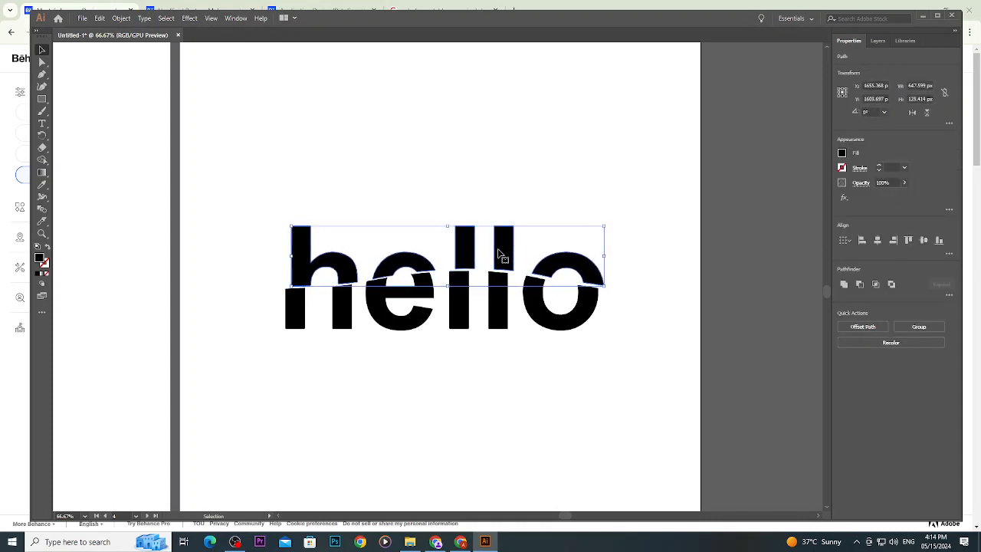
key("Up")
key("Up")
left_click(492, 174)
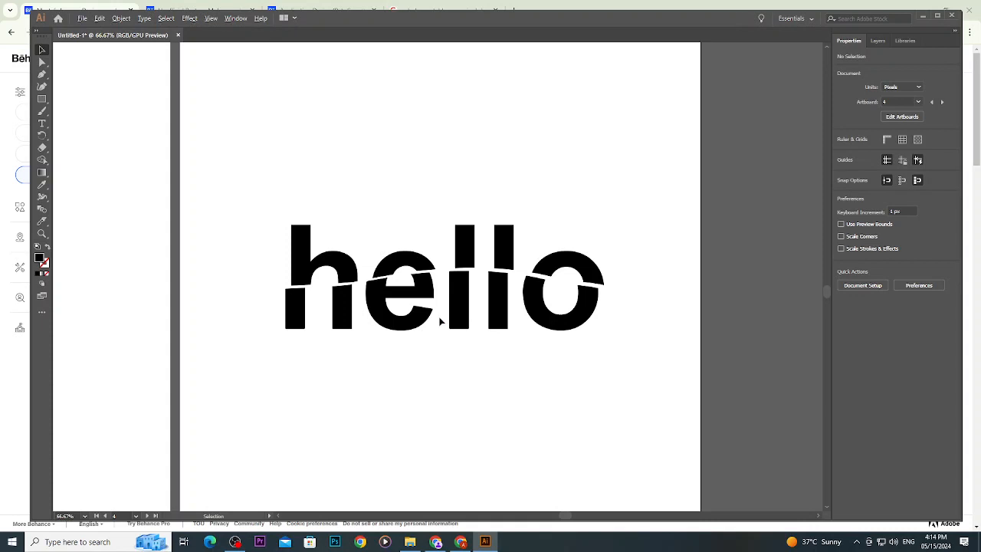
scroll(439, 318, "down", 5)
scroll(444, 319, "up", 3)
left_click(471, 321)
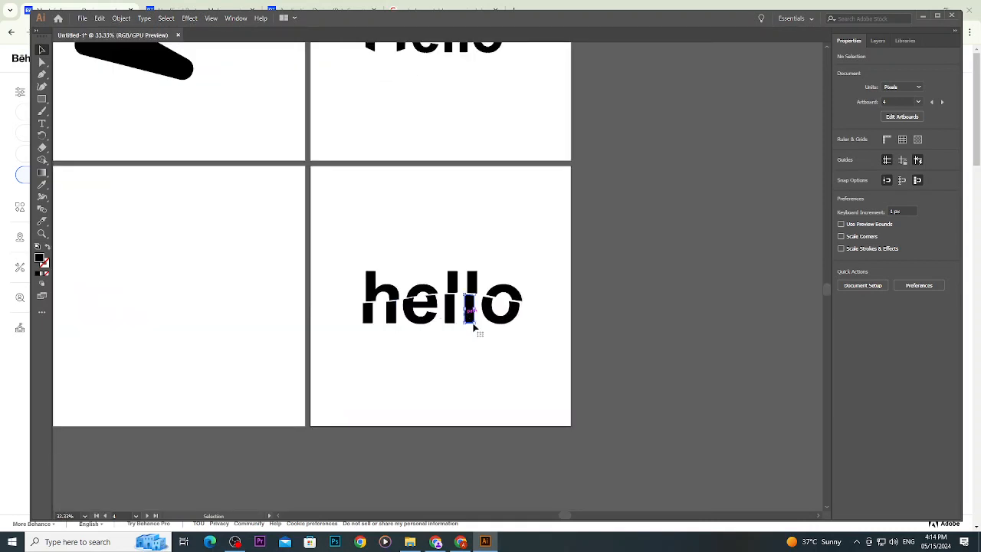
left_click(467, 346)
scroll(466, 345, "up", 6)
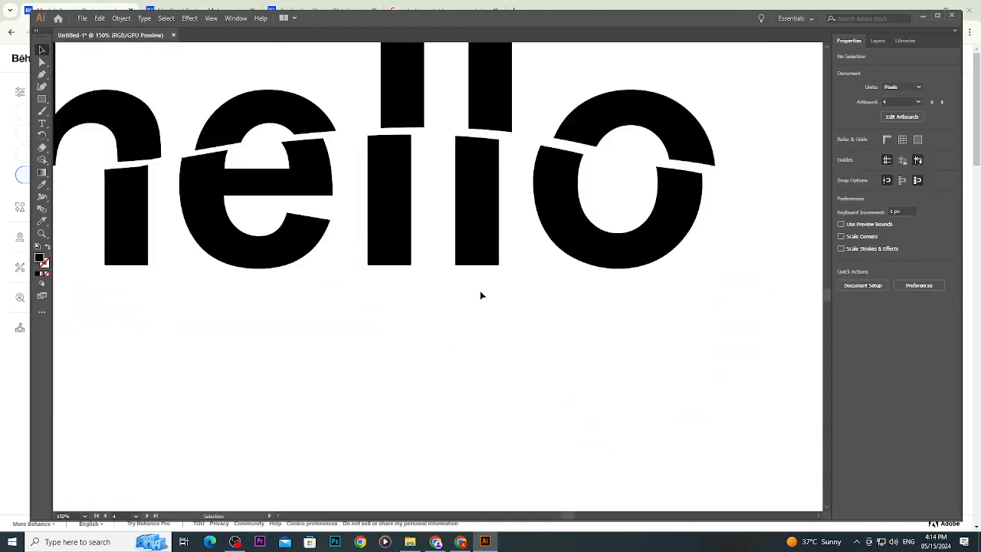
scroll(481, 294, "down", 3)
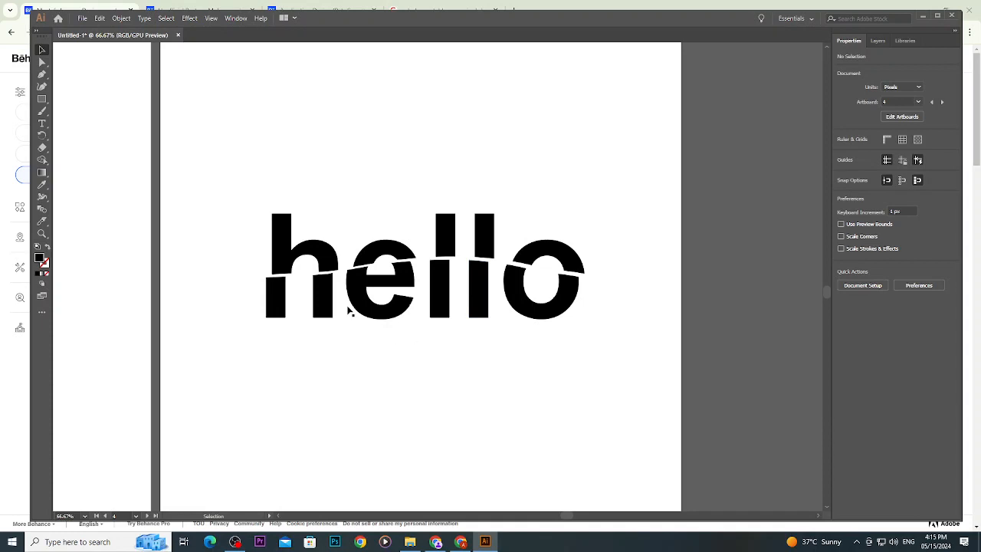
Cut the stem of the "h" upper piece with three Knife strokes: a diagonal near its top and two nearly horizontal ones beneath.
scroll(272, 277, "up", 3)
scroll(298, 153, "up", 2)
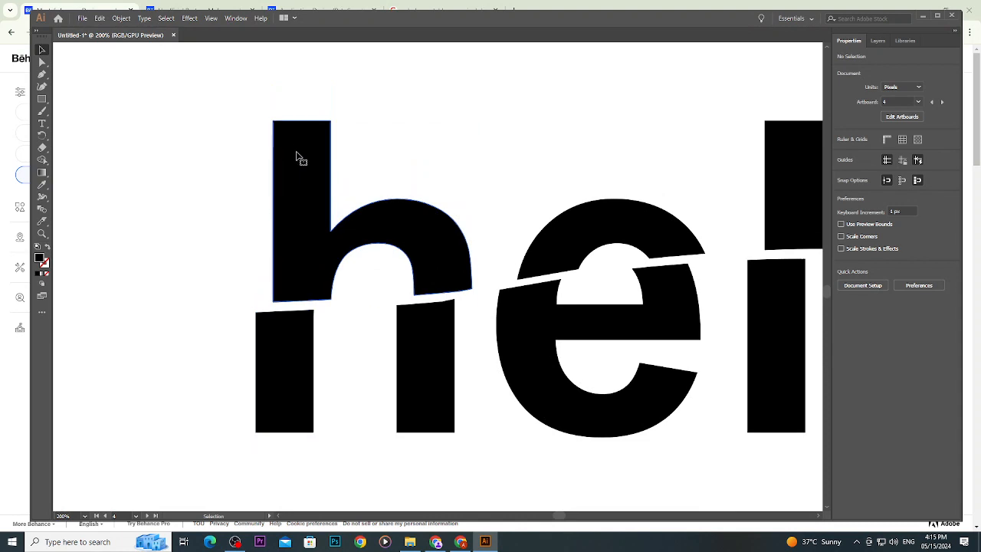
left_click(299, 157)
scroll(295, 162, "up", 3)
scroll(302, 190, "down", 2)
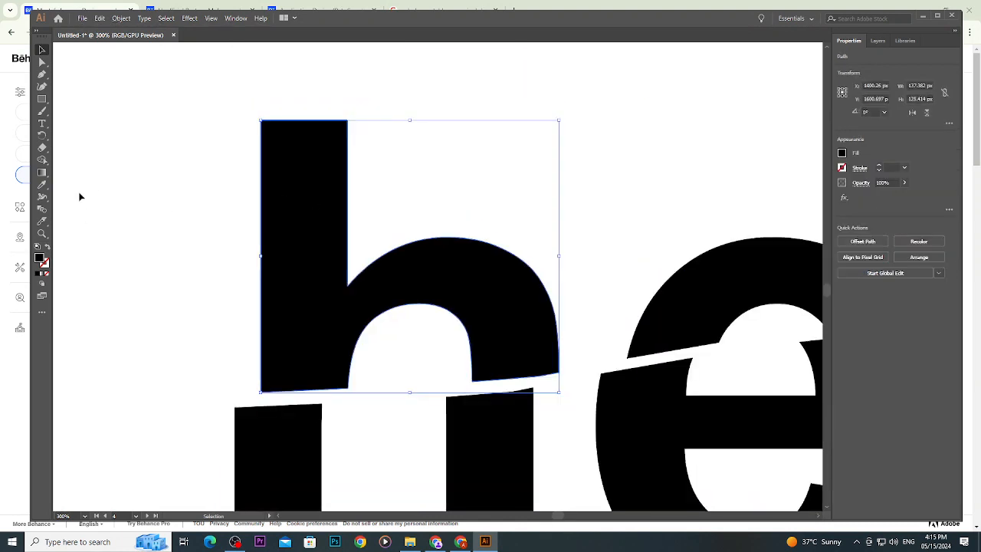
left_click(42, 220)
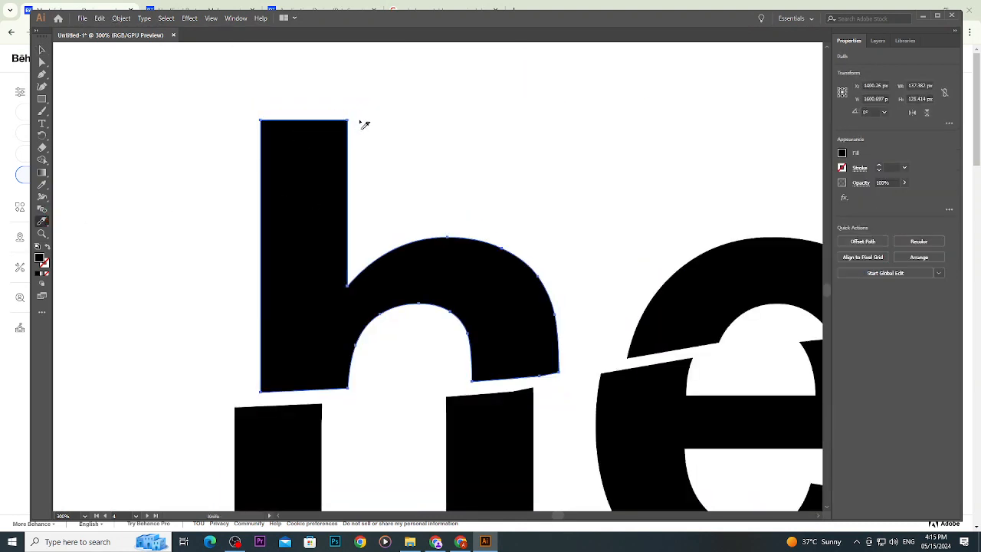
left_click_drag(359, 123, 244, 188)
left_click(368, 166, "ctrl")
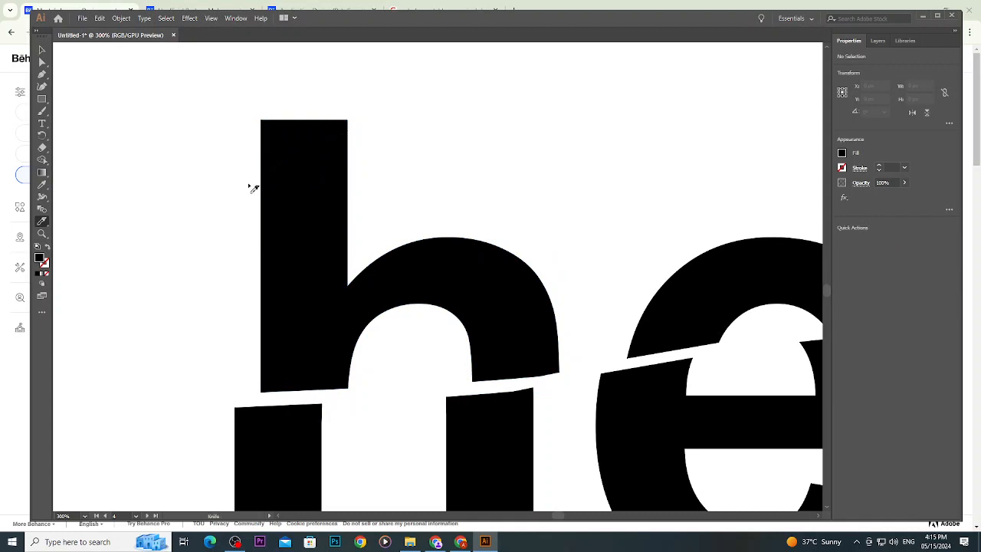
left_click_drag(249, 185, 377, 192)
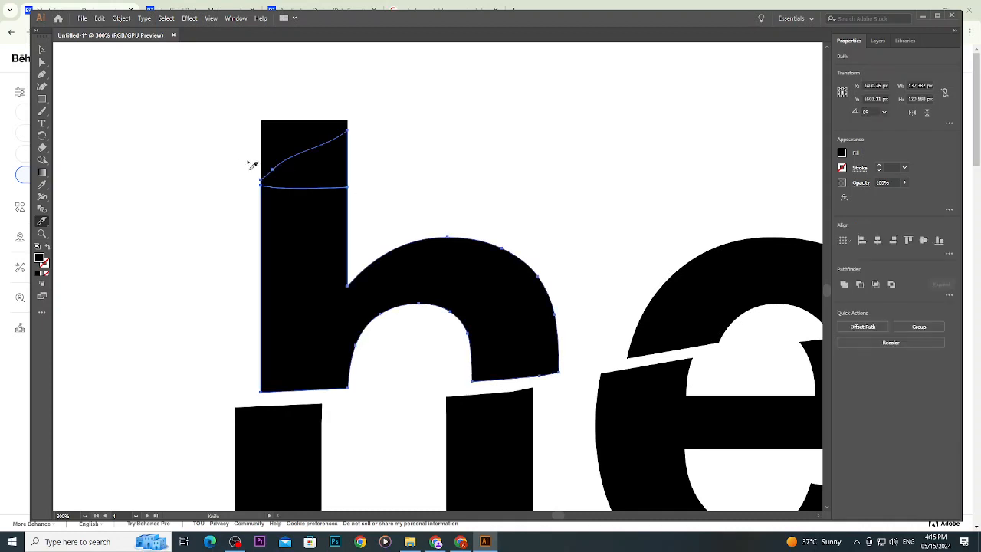
mouse_move(246, 220)
left_mouse_down()
mouse_move(390, 221)
mouse_move(405, 129)
mouse_move(391, 197)
mouse_move(391, 112)
mouse_move(391, 219)
mouse_move(392, 157)
mouse_move(397, 207)
left_mouse_up()
Delete the stem piece of the "h" between the diagonal cut and the upper horizontal cut.
left_click(42, 50)
left_click(339, 171)
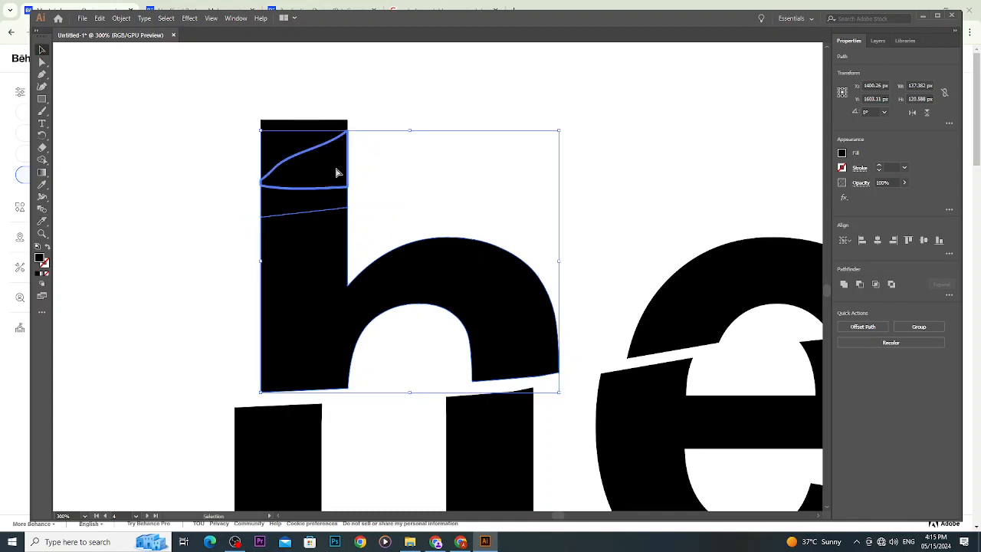
left_click(409, 121)
left_click(339, 161)
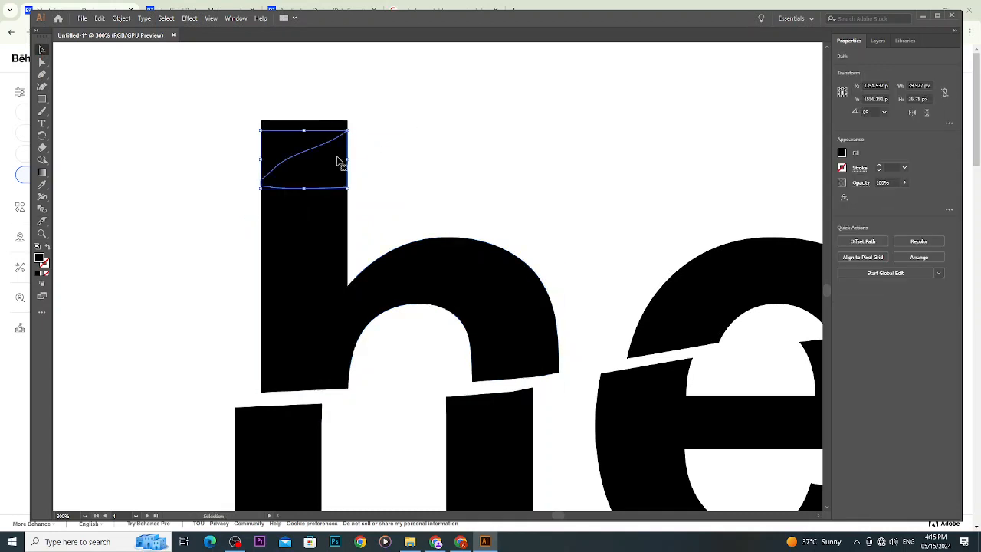
key("Delete")
Examine the sliced "hello" lettering and the gap in the "h" stem at different zoom levels.
scroll(439, 140, "down", 6, "alt")
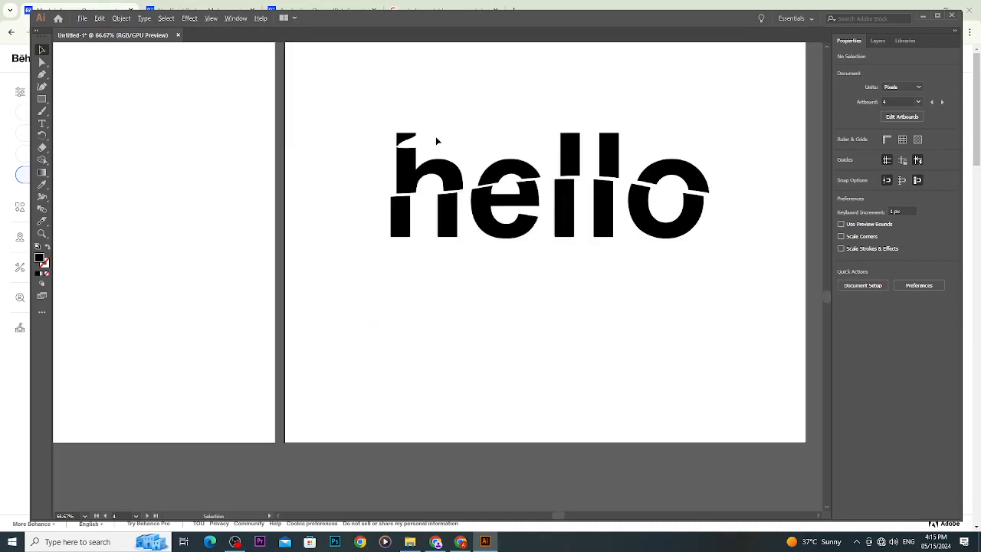
scroll(430, 224, "up", 2, "alt")
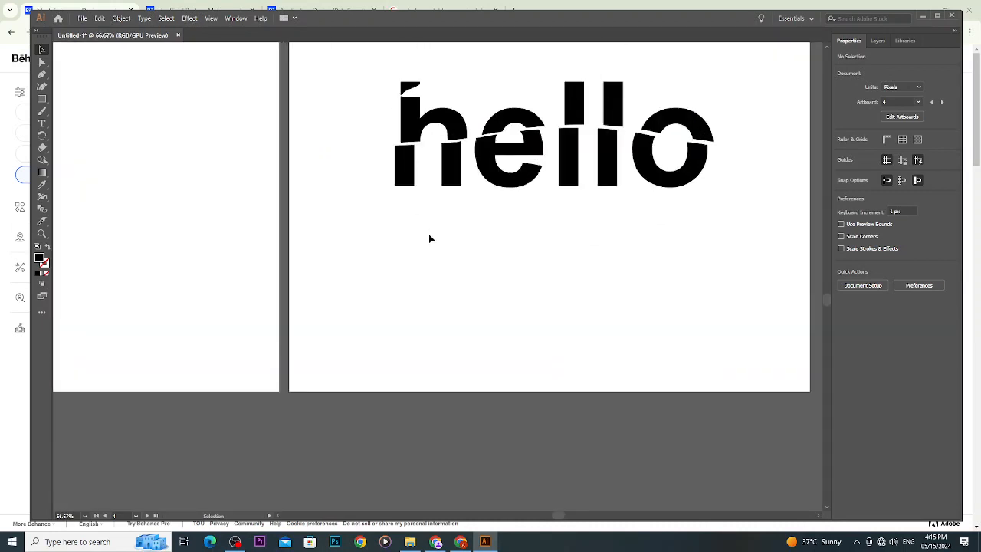
scroll(428, 223, "up", 2, "alt")
scroll(428, 222, "up", 4)
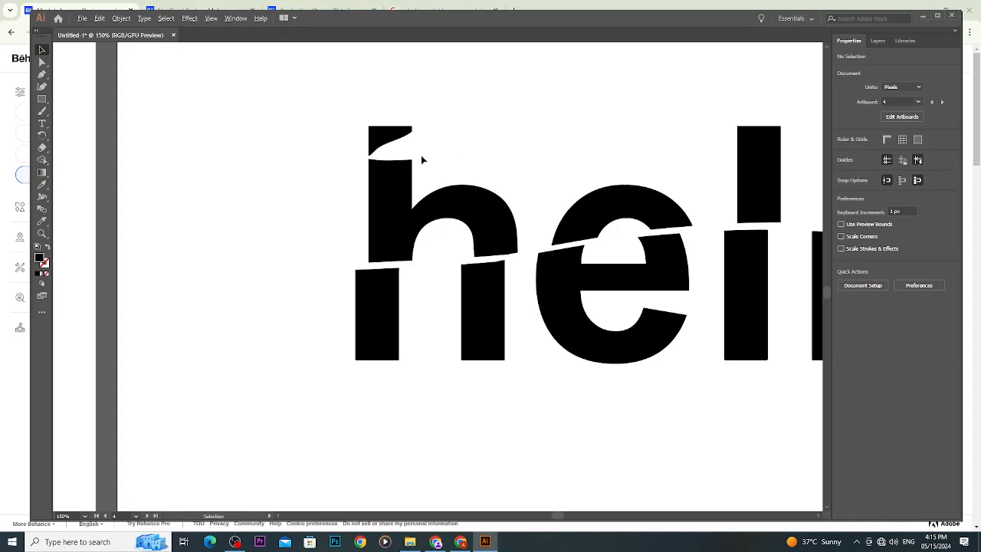
scroll(422, 159, "down", 7, "alt")
scroll(460, 161, "up", 4, "alt")
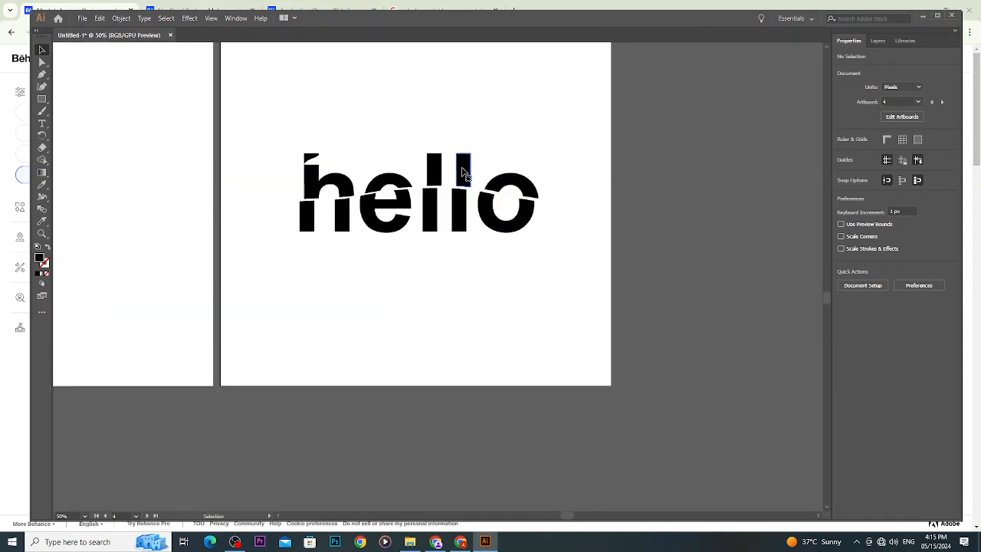
left_click(490, 204)
left_click(497, 245)
Draw a black rectangle about 389 × 193 px on the empty artboard beside "hello", and deselect it.
scroll(342, 213, "up", 2, "ctrl")
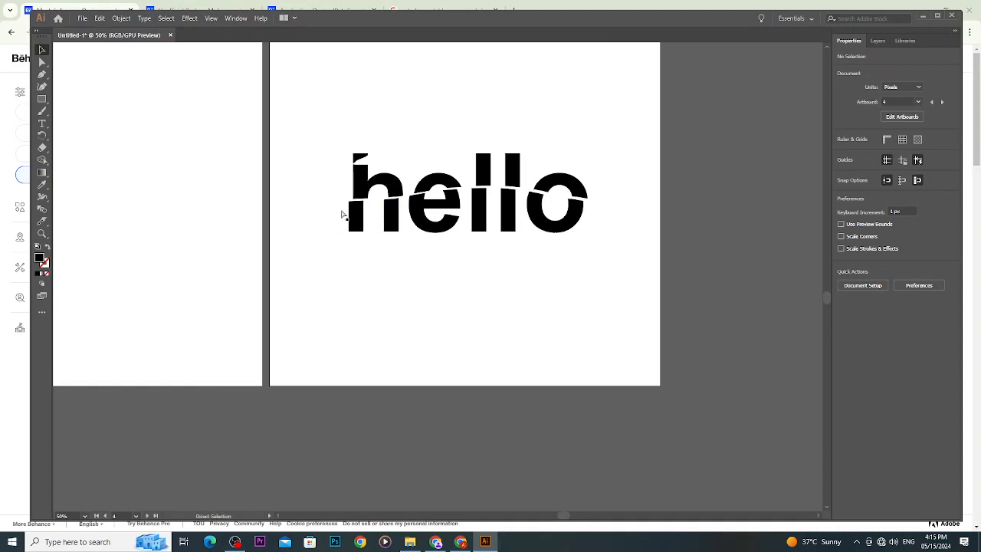
scroll(341, 212, "up", 10, "ctrl")
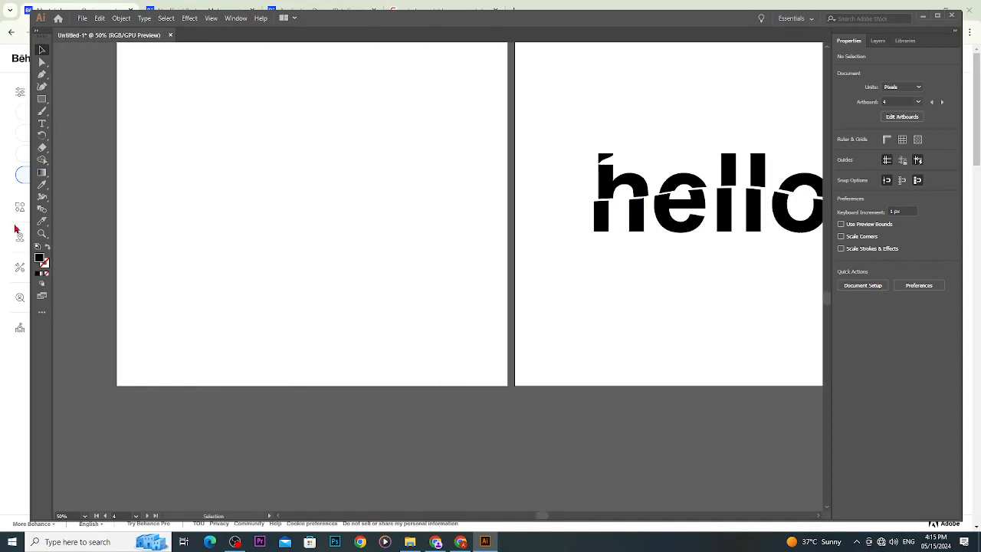
left_click(43, 99)
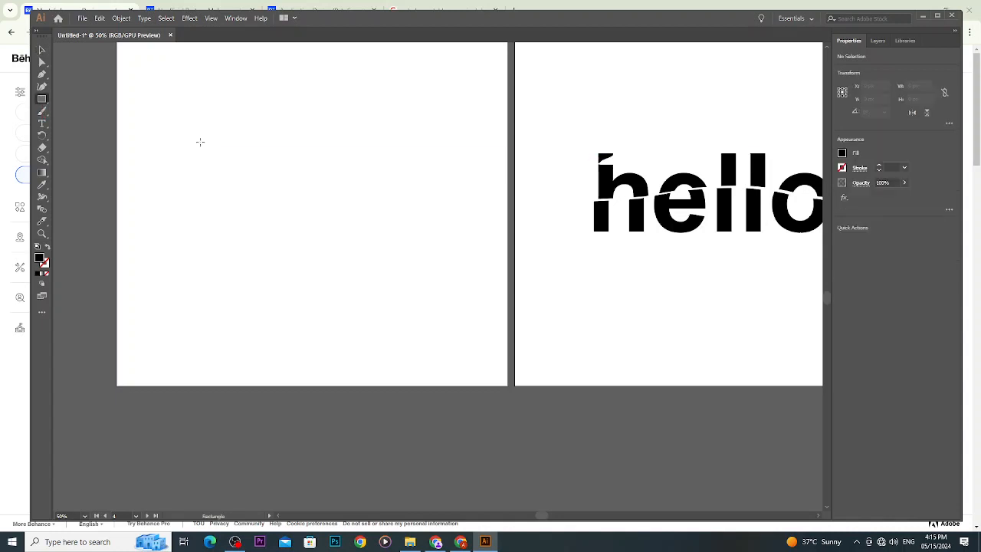
left_click_drag(200, 142, 342, 213)
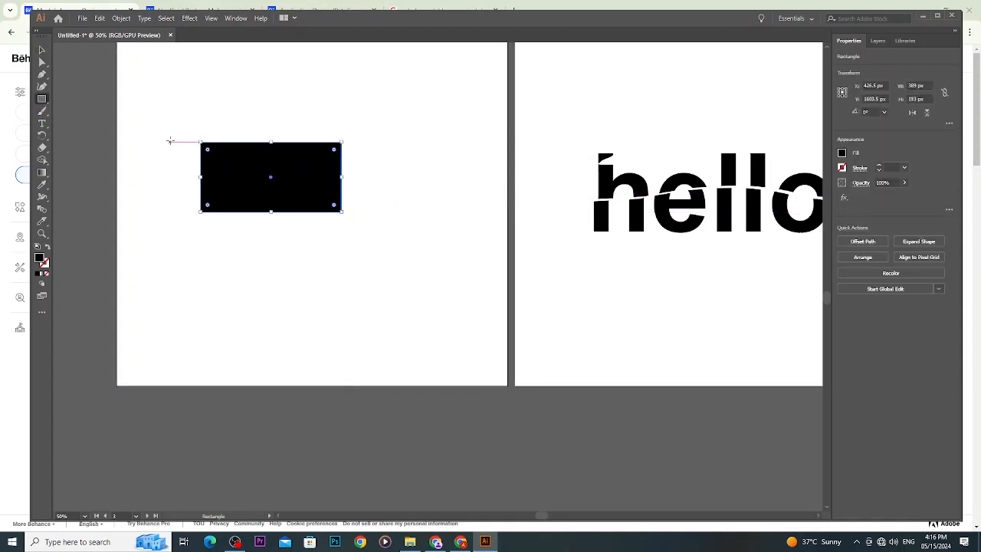
left_click(43, 50)
left_click(366, 159)
Slice off the black rectangle's upper-right corner diagonally with the Knife tool and delete the corner piece.
left_click(324, 171)
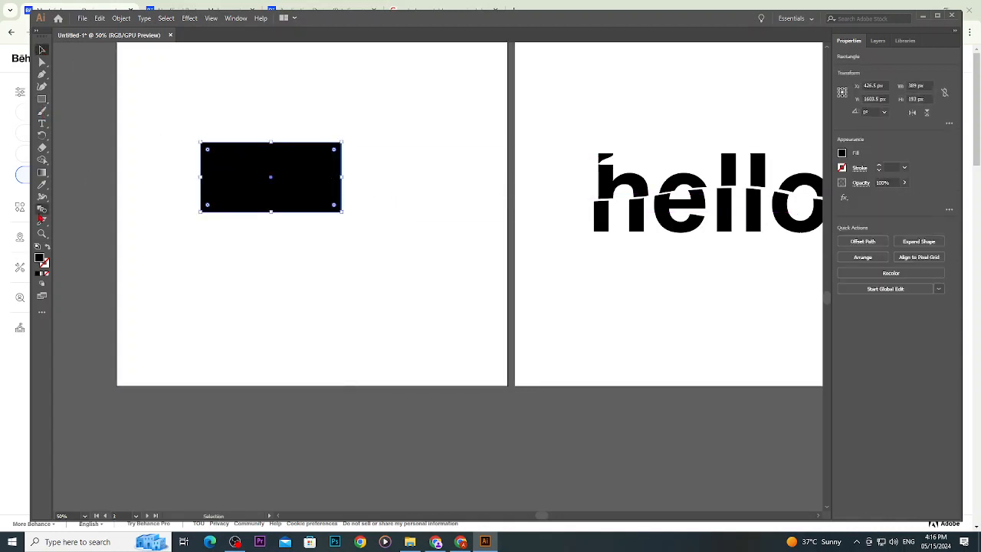
left_click(42, 221)
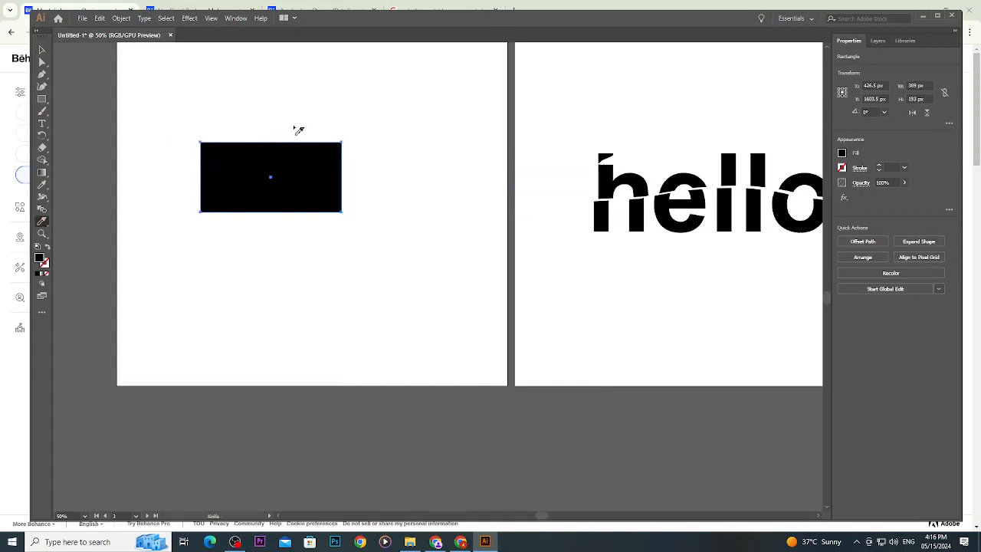
left_click_drag(299, 131, 401, 207)
left_click(42, 49)
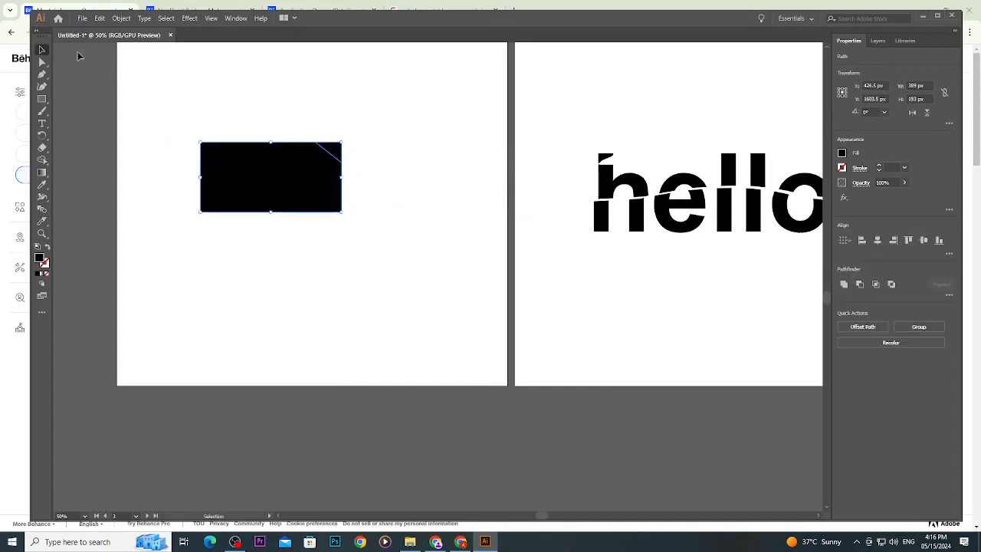
left_click(366, 103)
left_click(334, 152)
key("Delete")
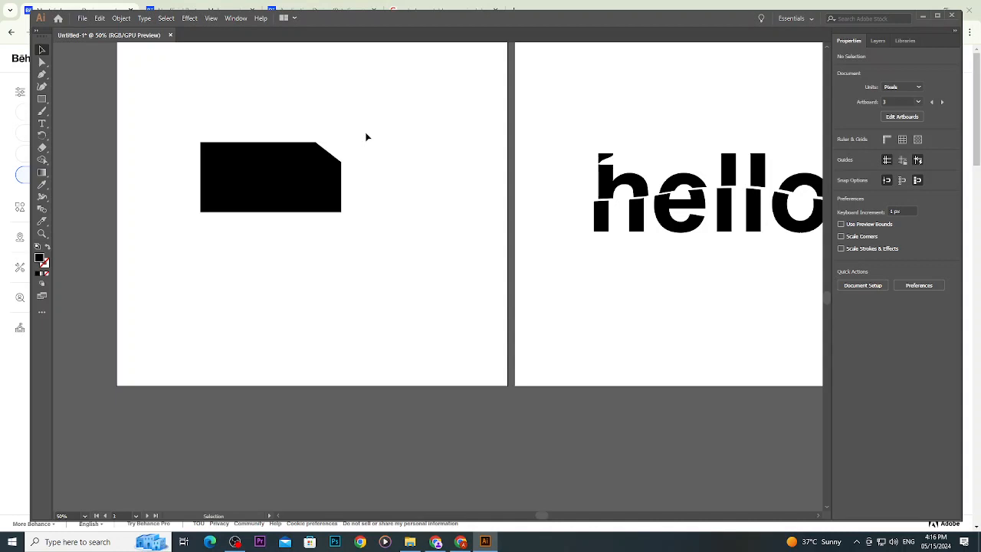
scroll(306, 176, "up", 5)
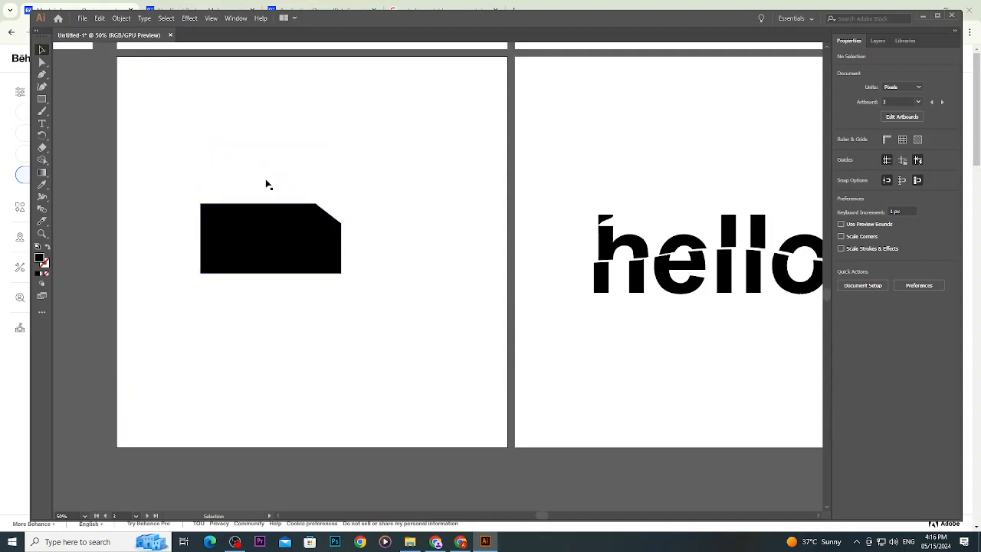
left_click(332, 306)
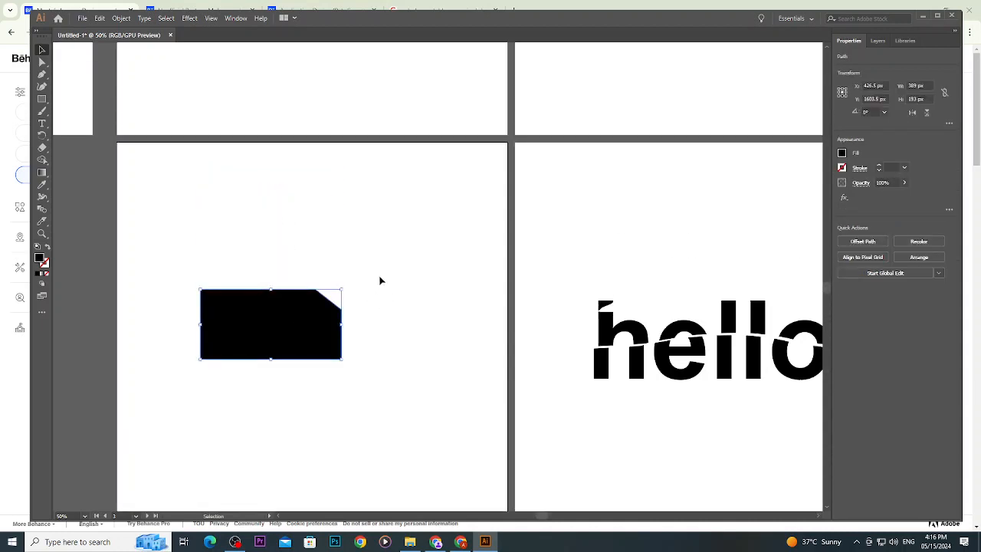
left_click(379, 287)
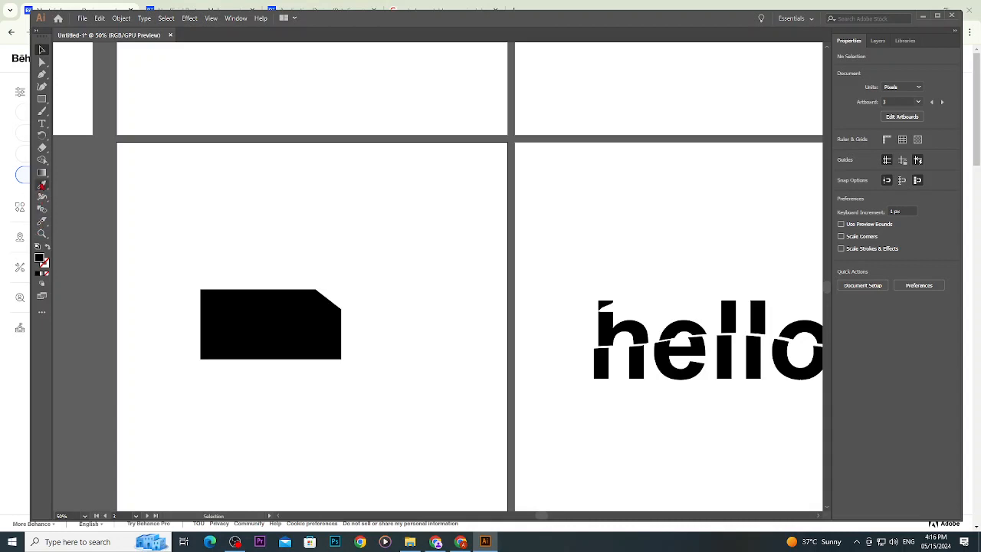
Open the complete list of tools, try to add the Add Anchor Point tool to the toolbar, and close the list.
left_click(41, 313)
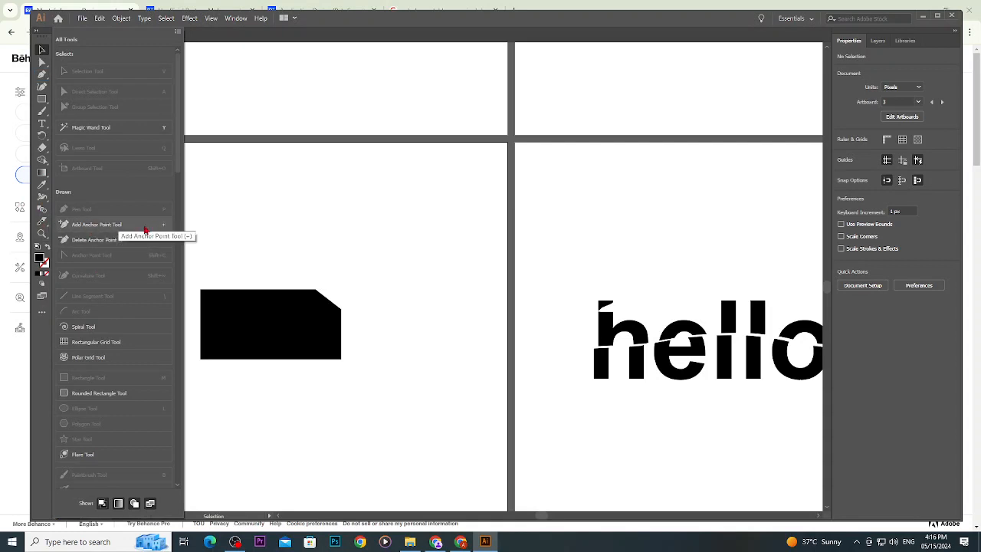
left_click_drag(145, 230, 43, 201)
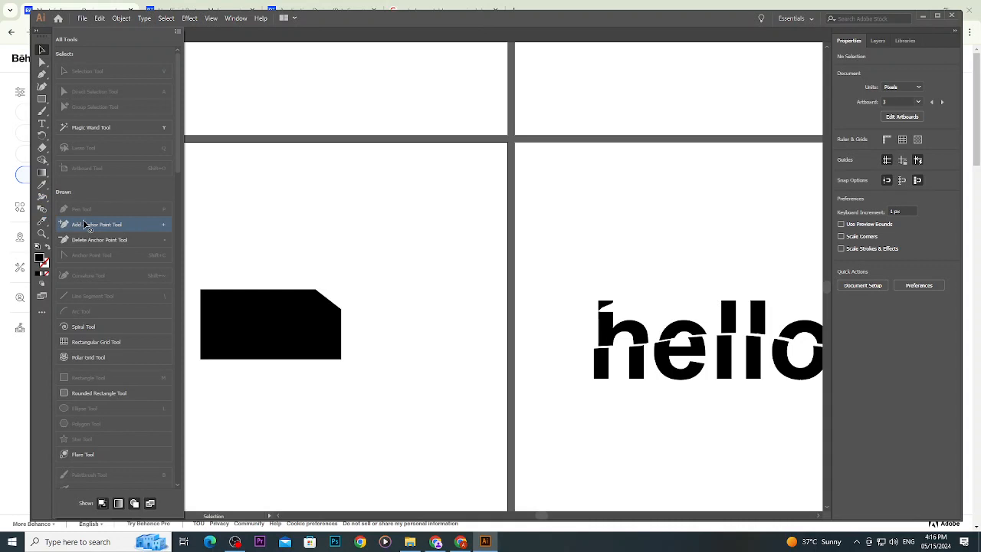
left_click(217, 221)
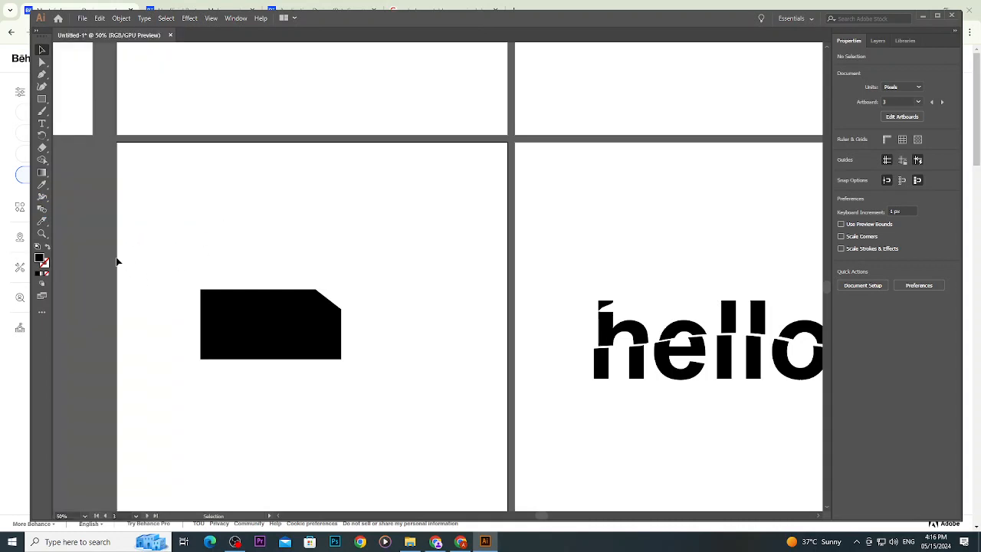
Add the Spiral tool to the toolbar from the complete list of tools, and close the list.
left_click(232, 325)
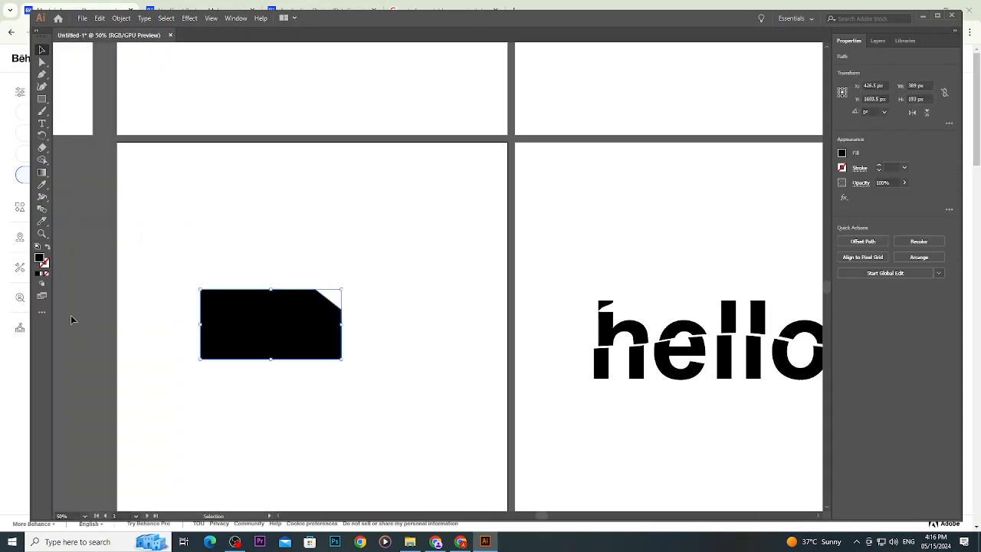
left_click(41, 314)
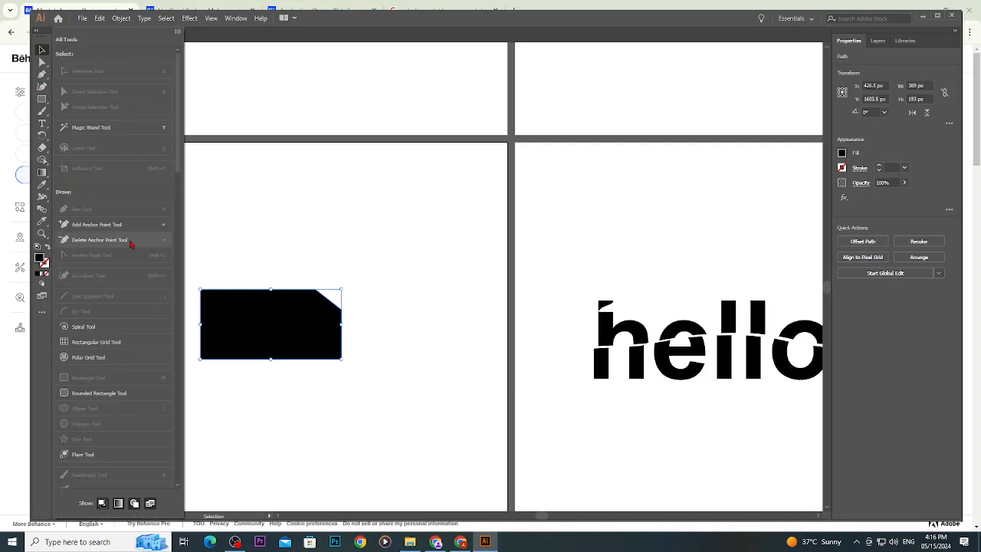
left_click_drag(114, 329, 42, 188)
left_click(241, 177)
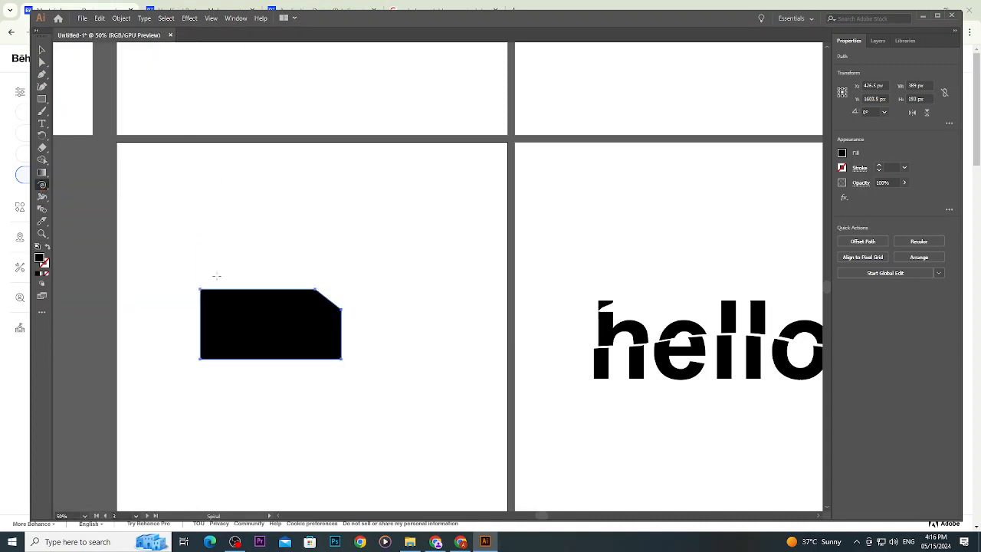
Draw a spiral about 60 × 76 px on the cut-corner black rectangle and move it into the empty space above.
left_click_drag(229, 296, 226, 311)
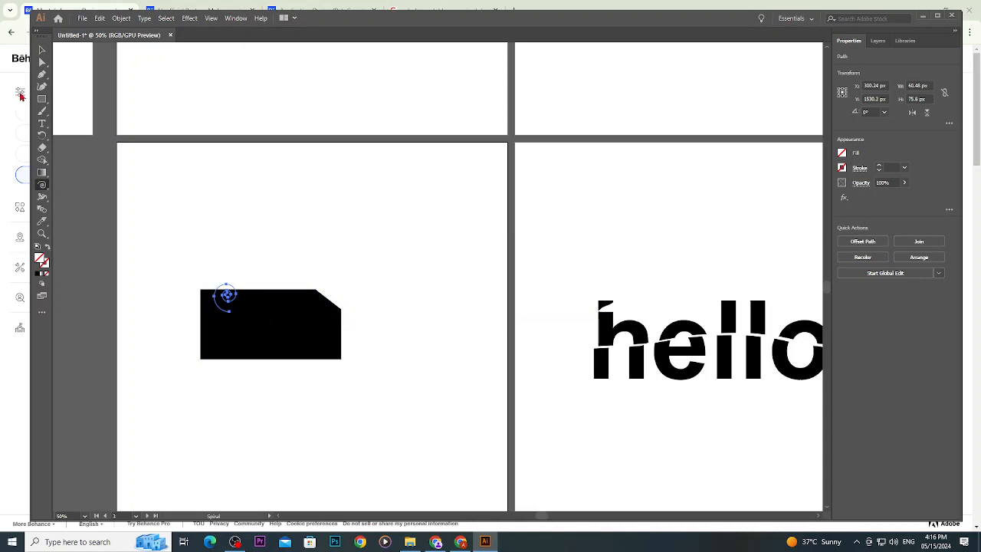
left_click(42, 50)
left_click(247, 244)
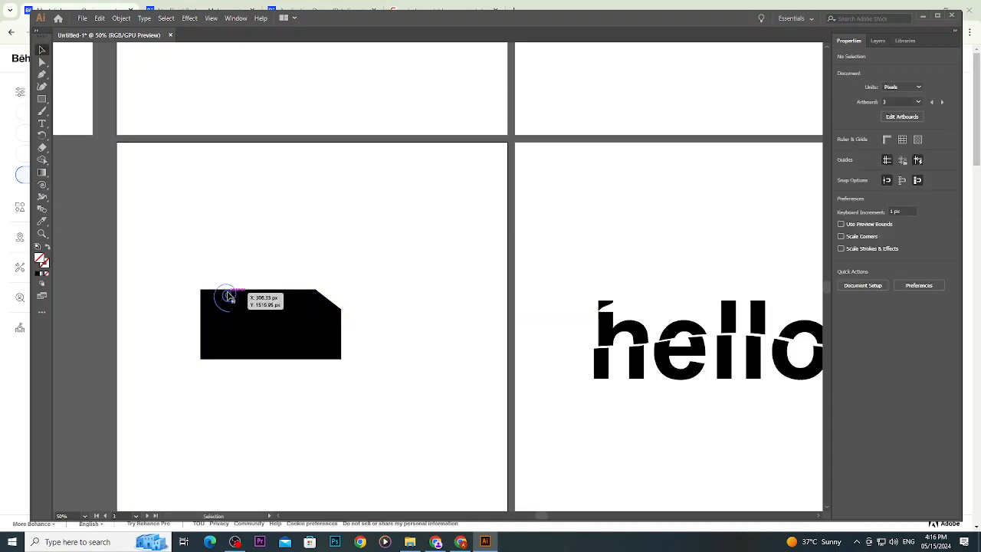
left_click_drag(229, 296, 234, 234)
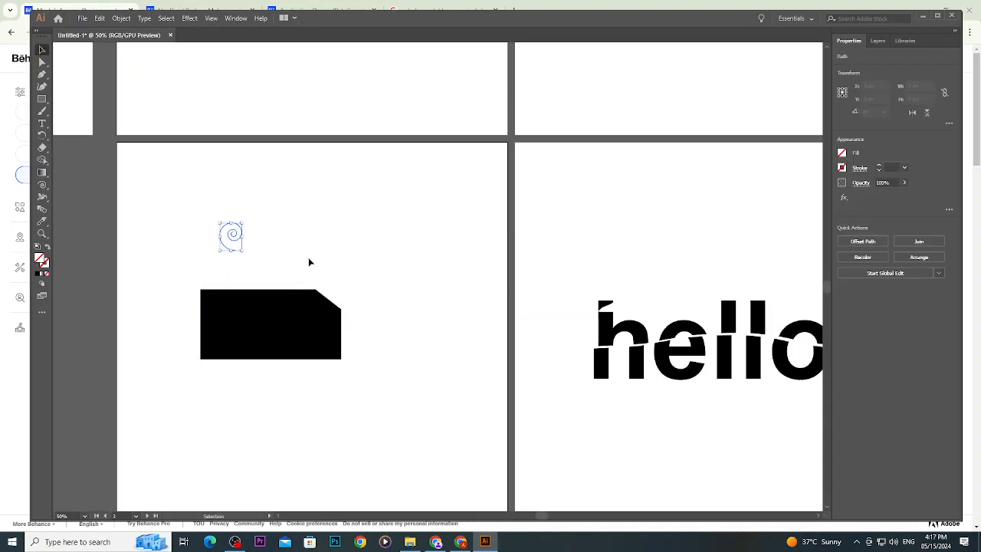
Thicken the spiral's stroke so its line shows in black, and delete the spiral.
left_click(878, 164)
left_click(877, 165)
left_click(878, 164)
left_click(878, 165)
left_click(406, 204)
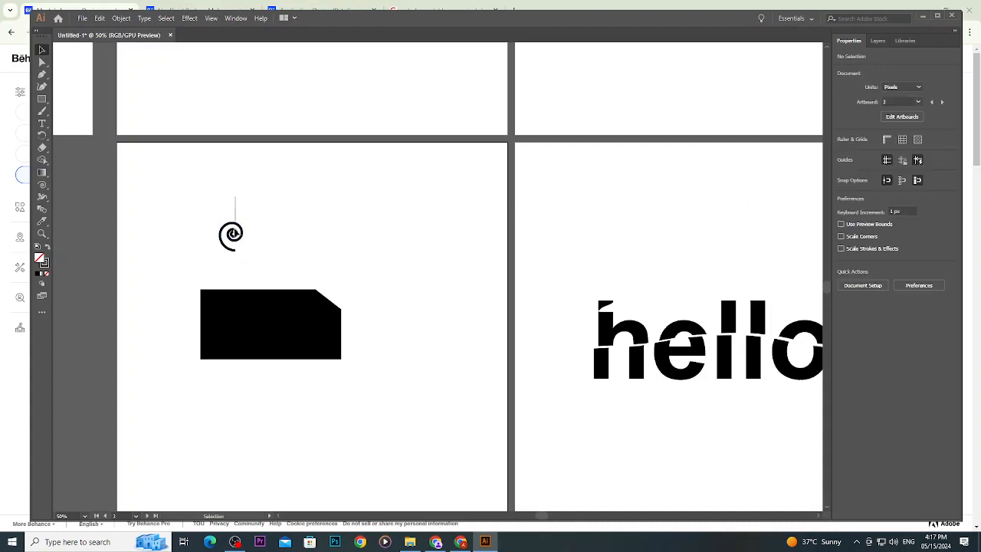
left_click(230, 244)
key("Delete")
Examine the four artboards with the reshaped shape, the two "hello" letterings and the cut-corner rectangle.
scroll(288, 250, "up", 2)
scroll(340, 294, "down", 3)
scroll(333, 274, "down", 1)
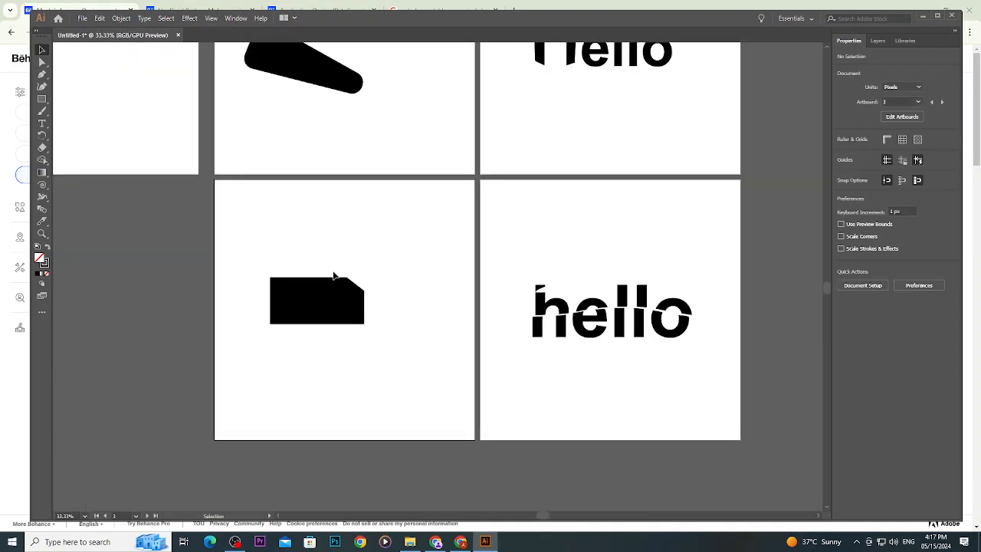
scroll(330, 269, "up", 3)
scroll(329, 270, "up", 2)
left_click(329, 258)
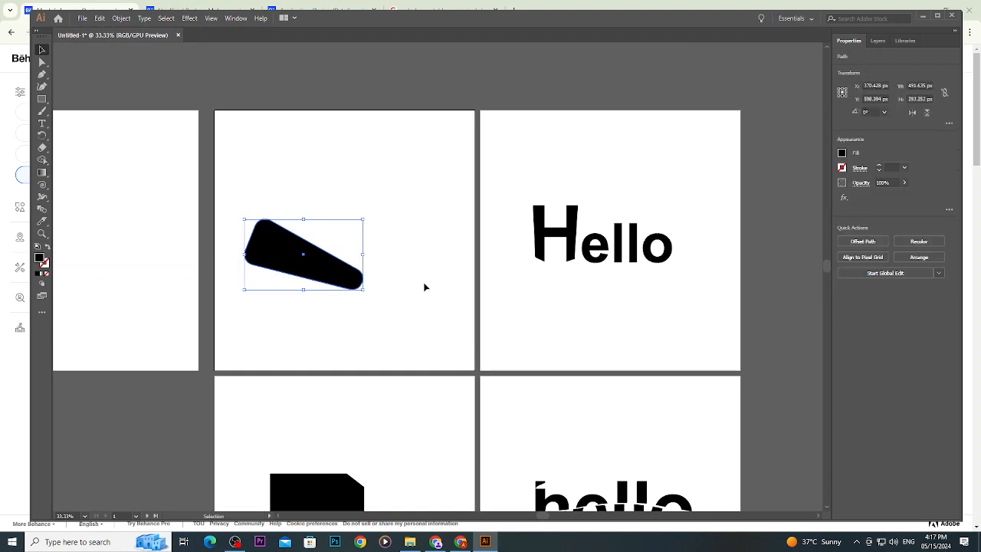
scroll(387, 320, "down", 4)
scroll(401, 339, "up", 3)
left_click(340, 373)
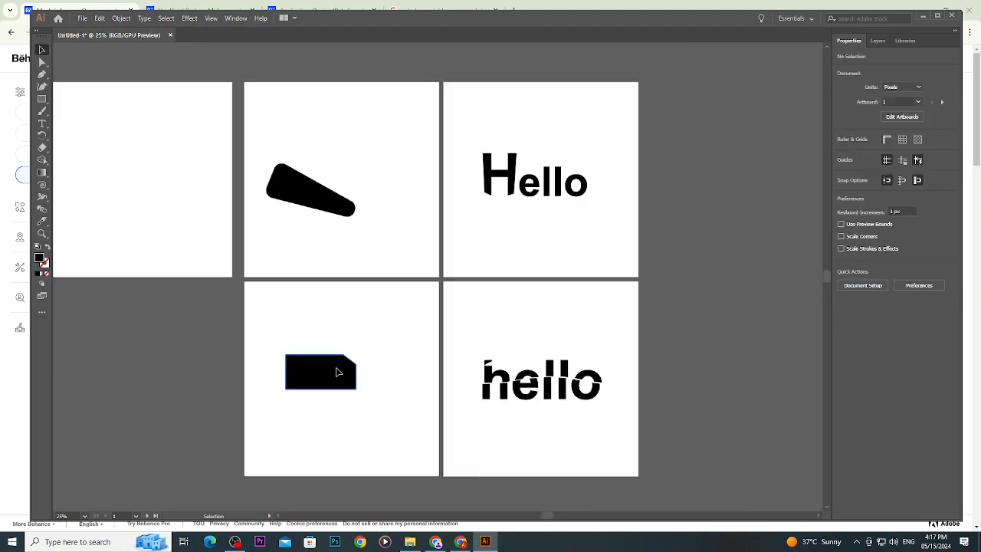
left_click(373, 320)
Delete the cut-corner black rectangle from the artboard beside the sliced "hello".
scroll(328, 378, "up", 2)
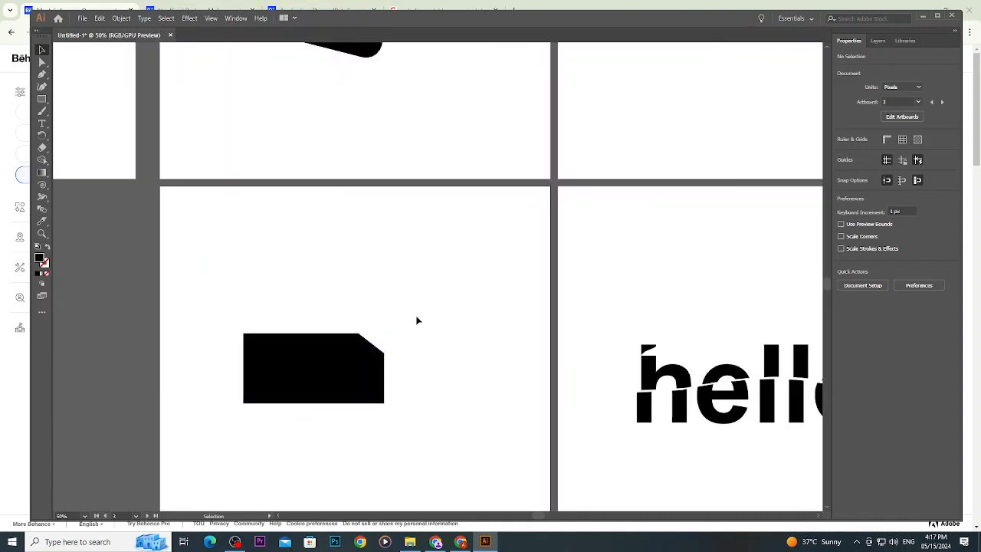
left_click(354, 350)
key("Delete")
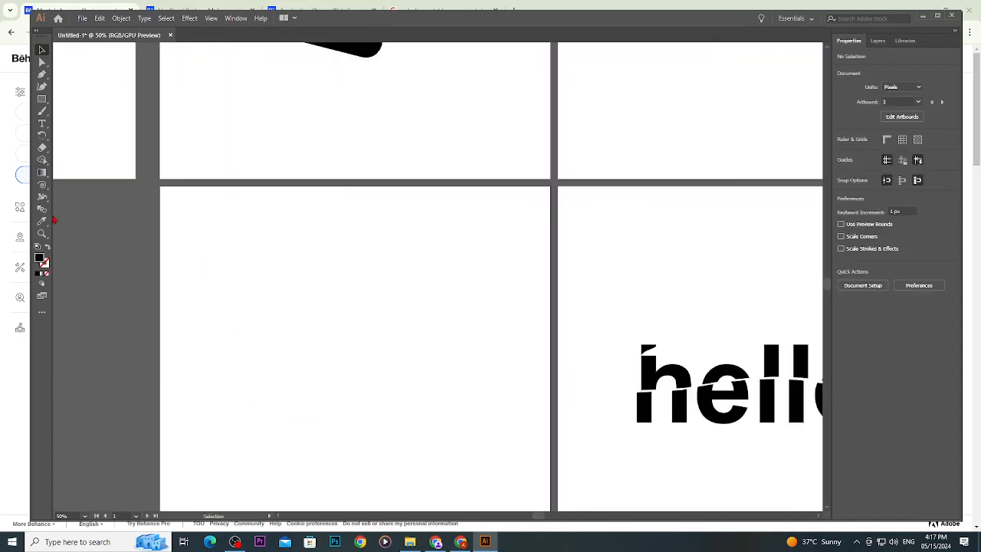
Draw a circle about 415 px in diameter on the emptied artboard with the Ellipse tool.
right_click(45, 101)
left_click(88, 114)
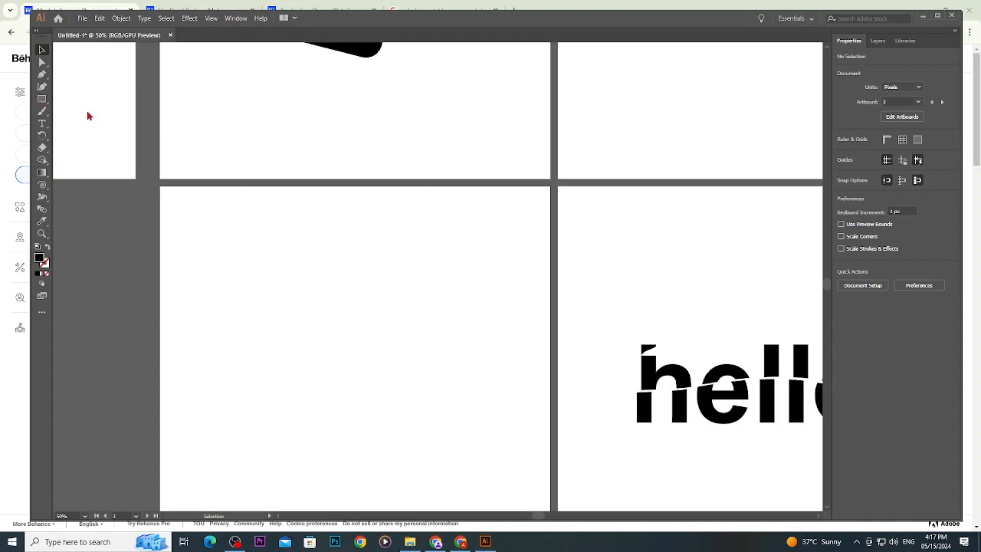
left_click_drag(289, 266, 439, 393)
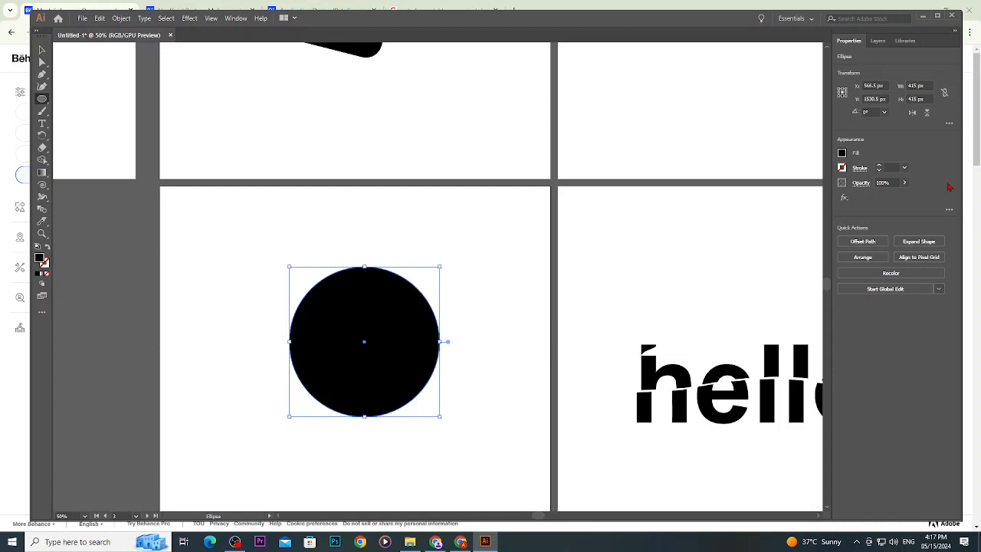
Give the circle a 9 pt stroke and no fill, and deselect it.
left_click(879, 165)
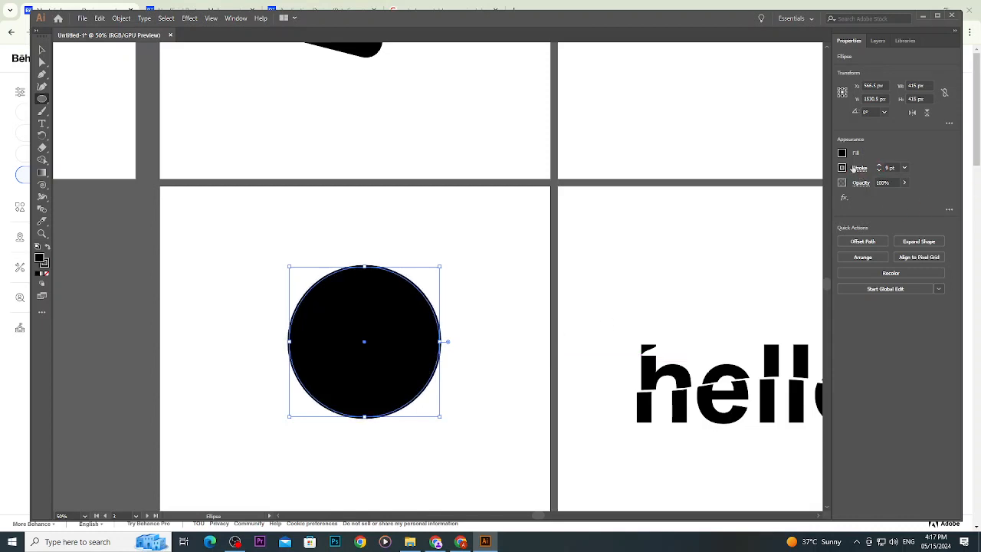
left_click(843, 156)
left_click(843, 156)
left_click(844, 157)
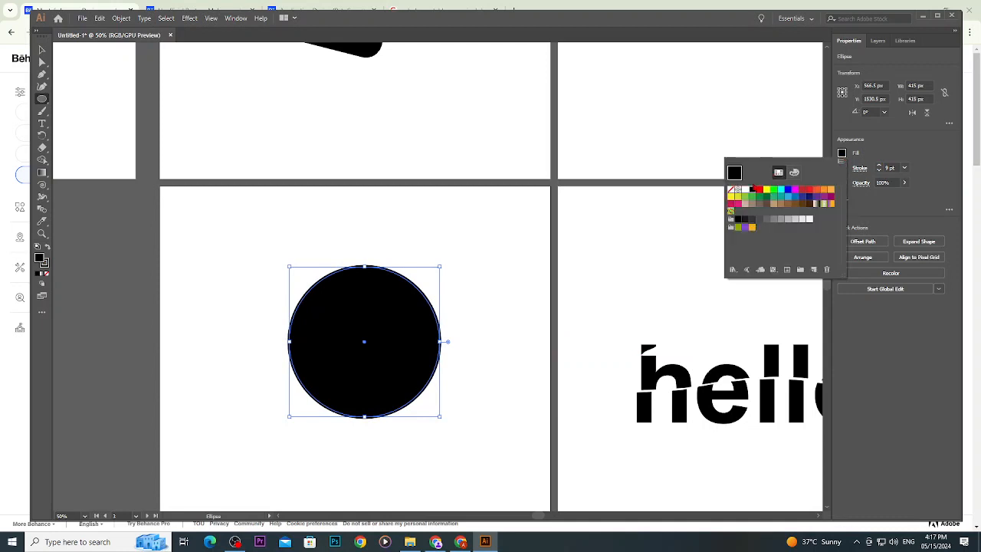
left_click(732, 190)
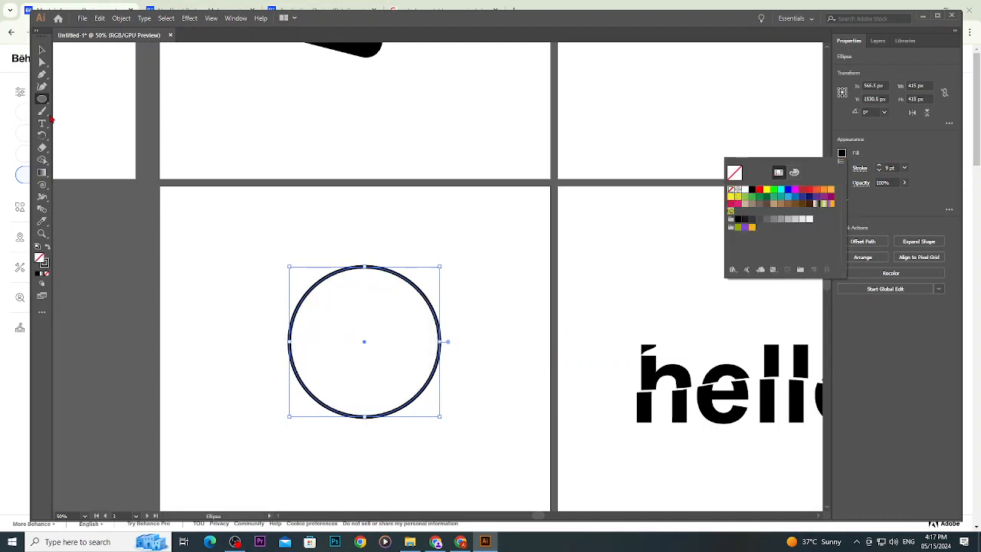
left_click(357, 227)
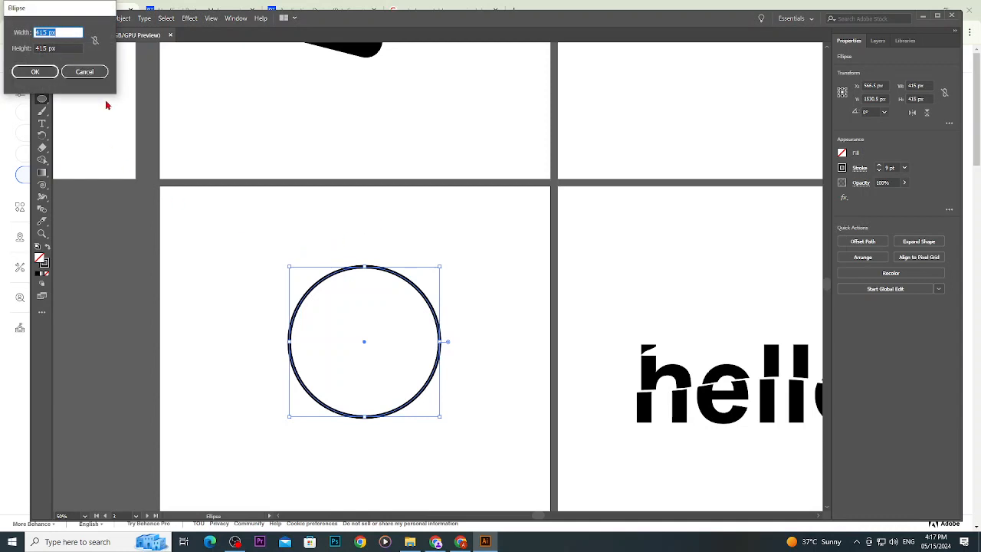
left_click(84, 72)
left_click(42, 50)
left_click(454, 206)
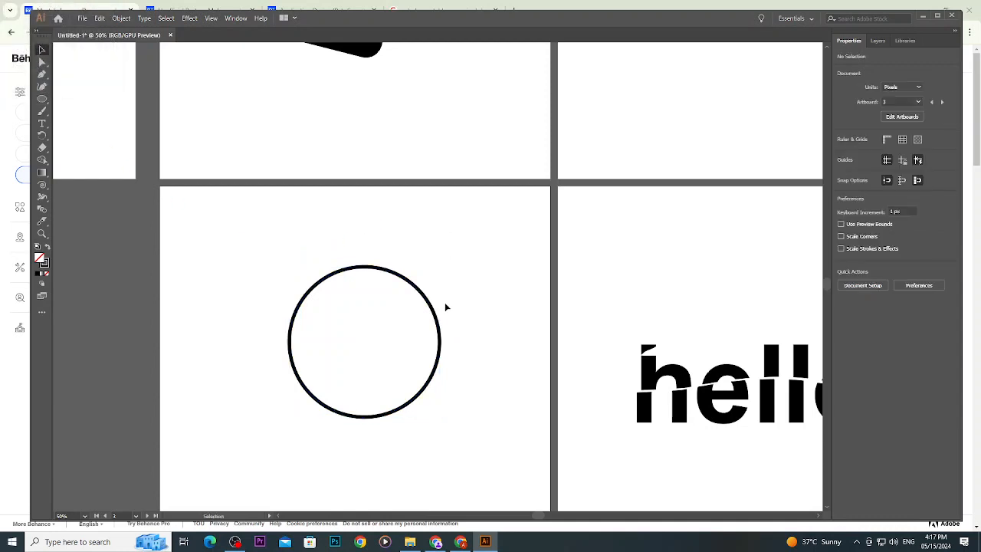
Select the circle outline, look through the grouped tools, and activate the Scissors tool.
left_click(432, 310)
scroll(435, 316, "up", 2)
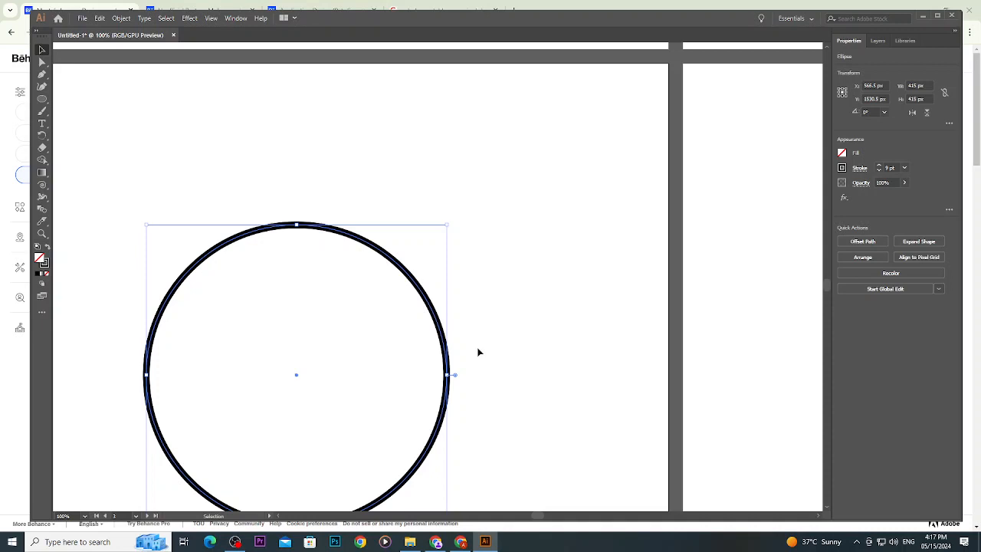
scroll(477, 350, "up", 1)
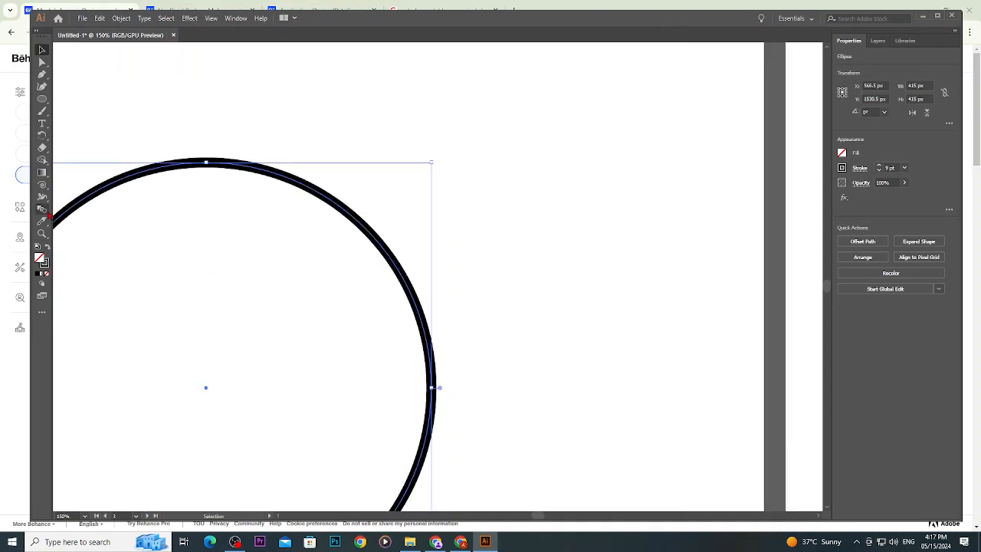
left_click(42, 208)
left_click(44, 197)
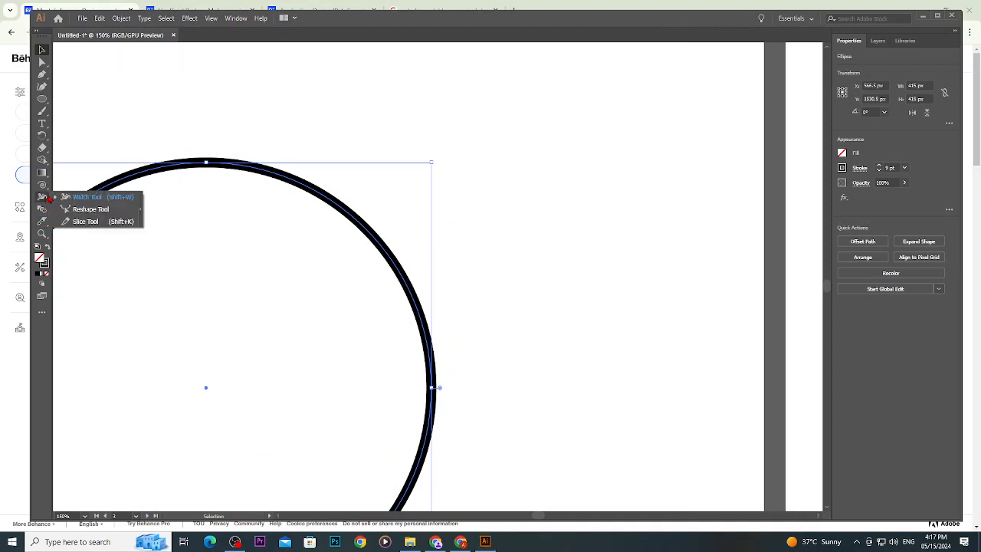
left_click(44, 186)
left_click(43, 173)
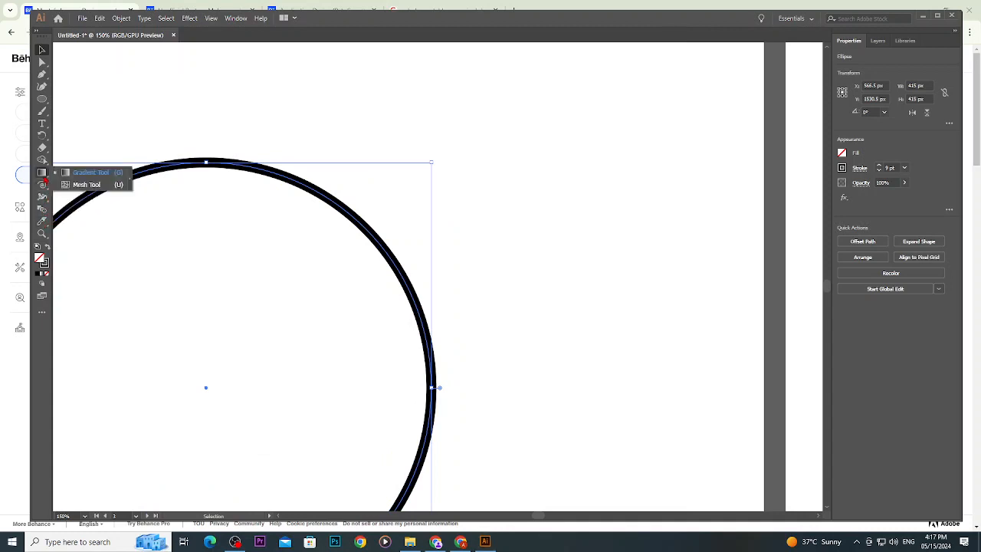
left_click(43, 160)
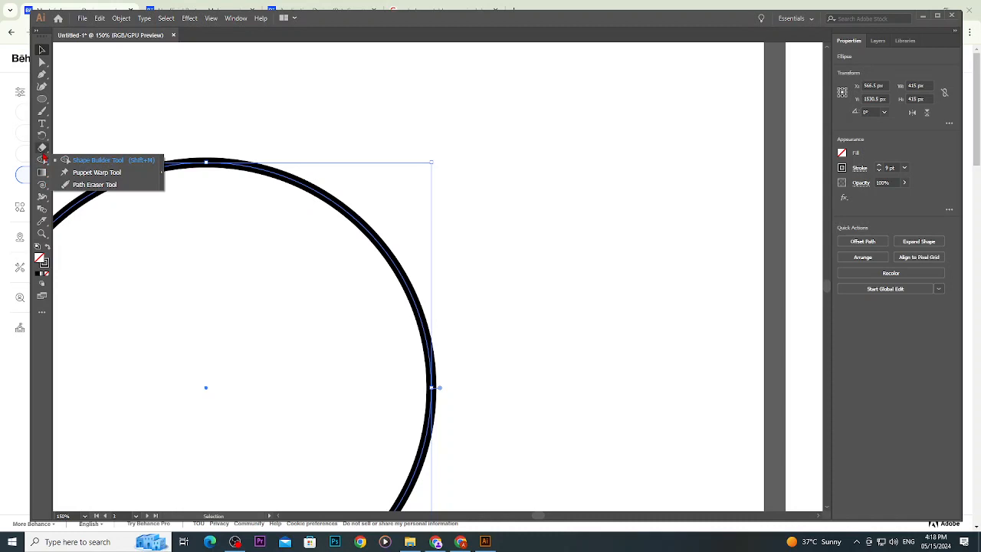
left_click(43, 154)
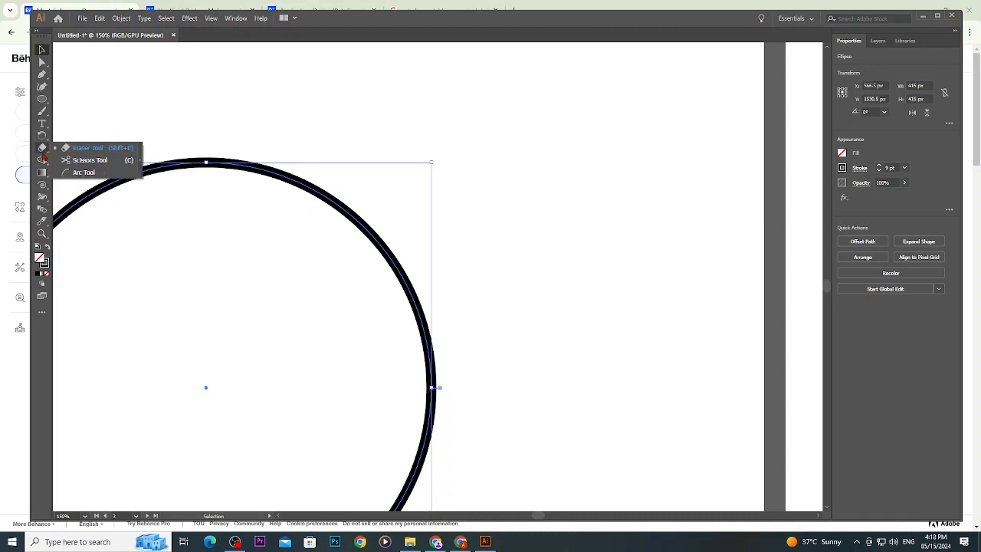
left_click(84, 160)
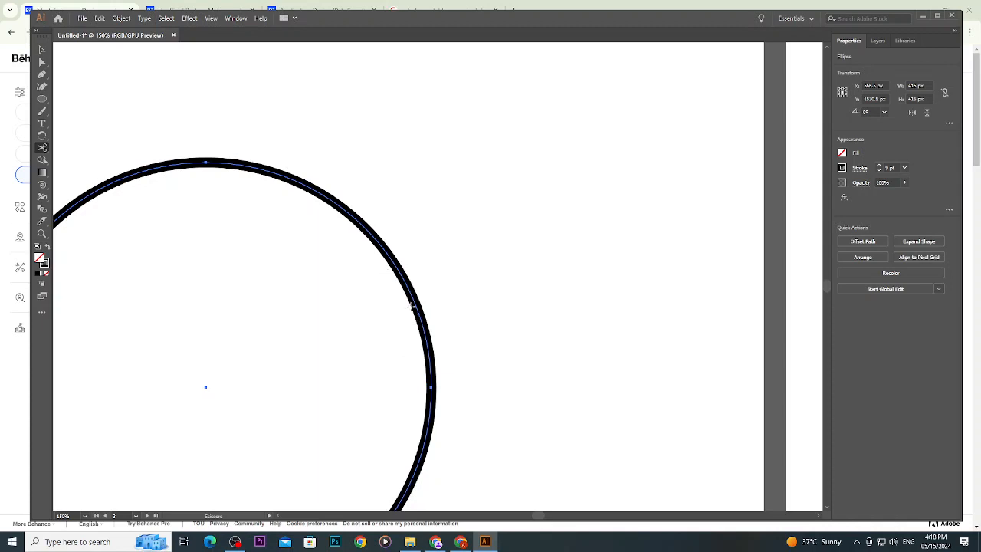
Cut the circle at its top and right anchor points, and delete the upper-right quarter arc.
left_click(205, 161)
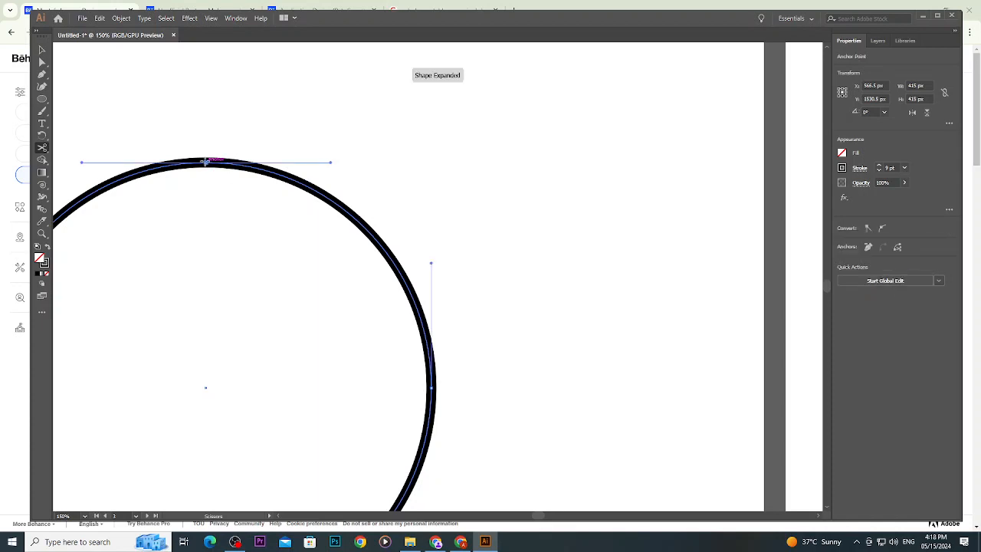
left_click(431, 380)
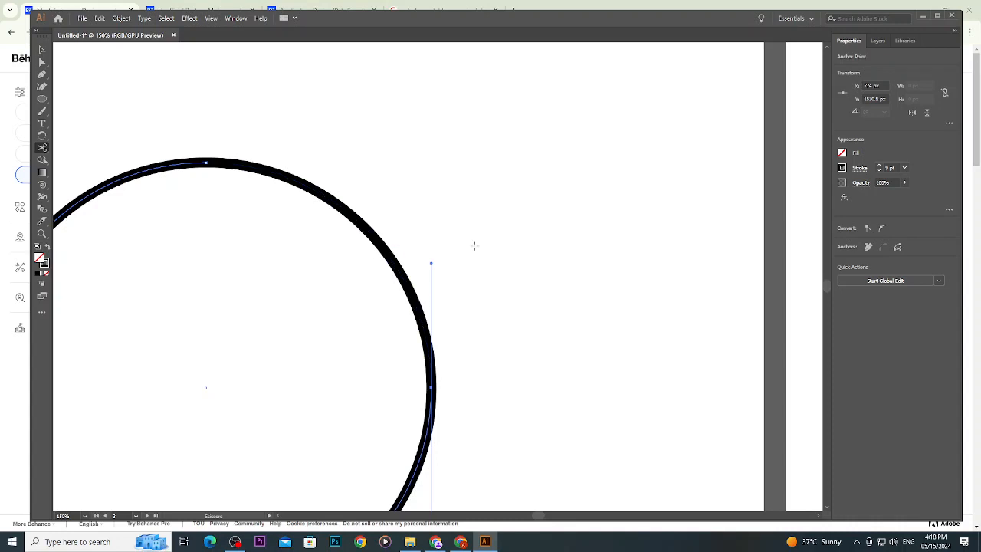
left_click(42, 50)
left_click(348, 112)
left_click(328, 199)
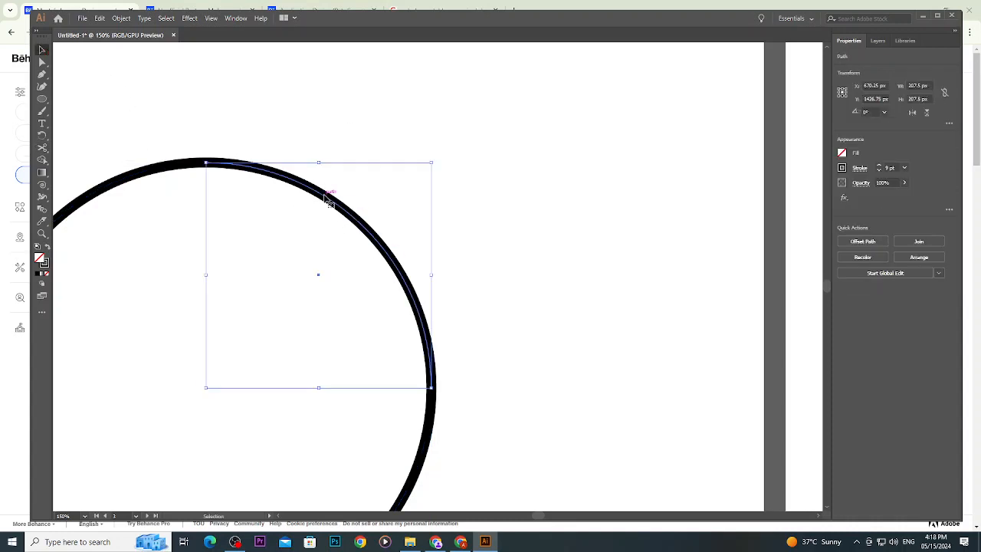
key("Delete")
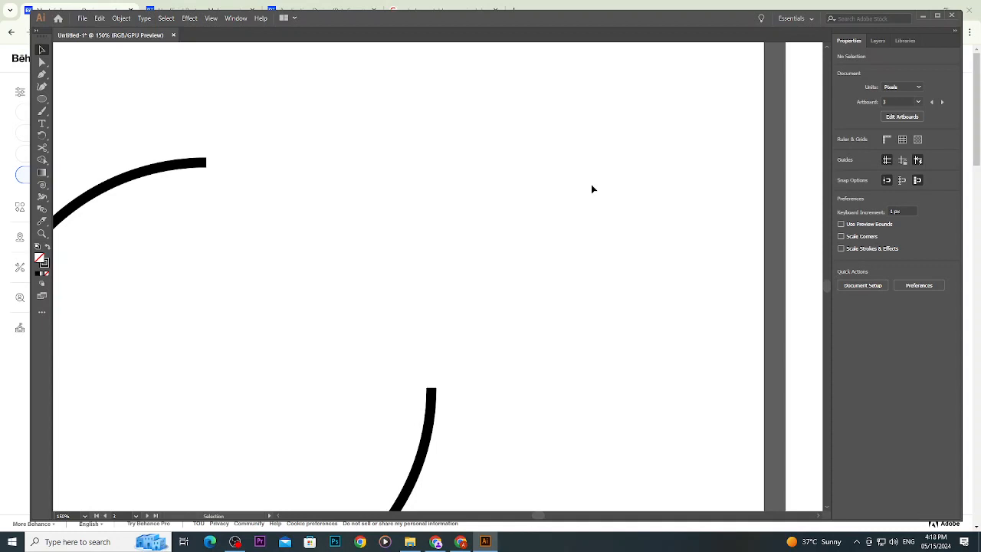
Cut the open circle with Scissors at its left anchor point and just left of its bottom anchor point, and delete the lower-left arc.
scroll(591, 186, "down", 5)
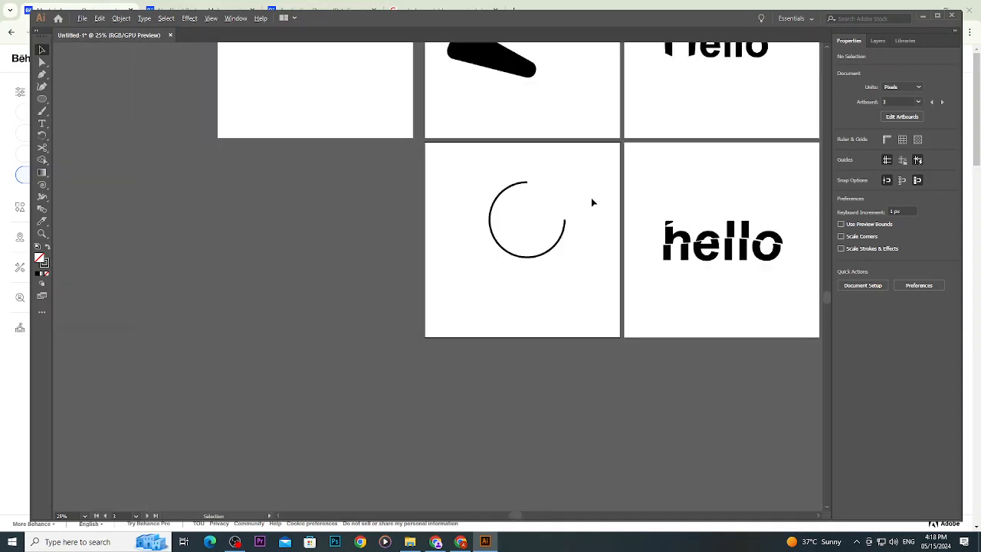
scroll(557, 213, "up", 4)
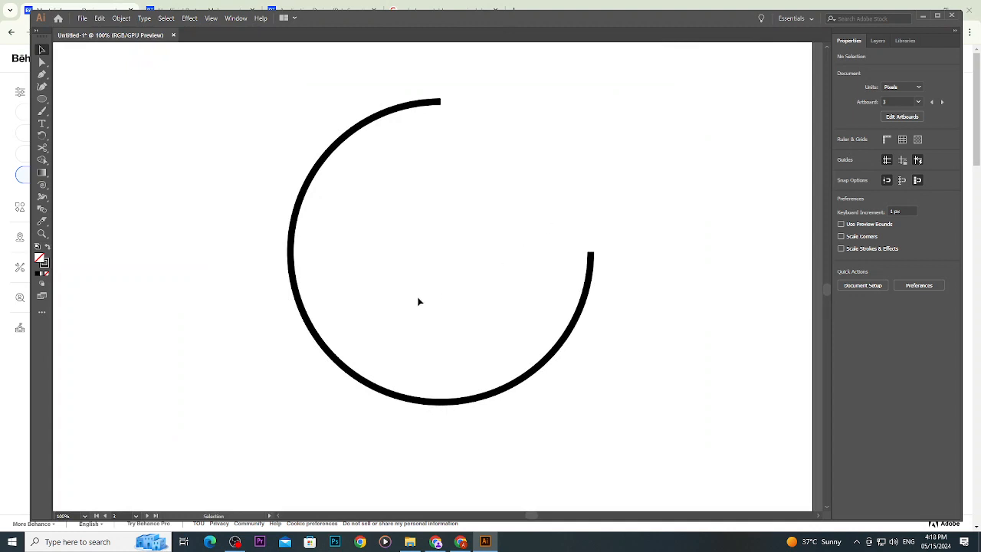
left_click(307, 184)
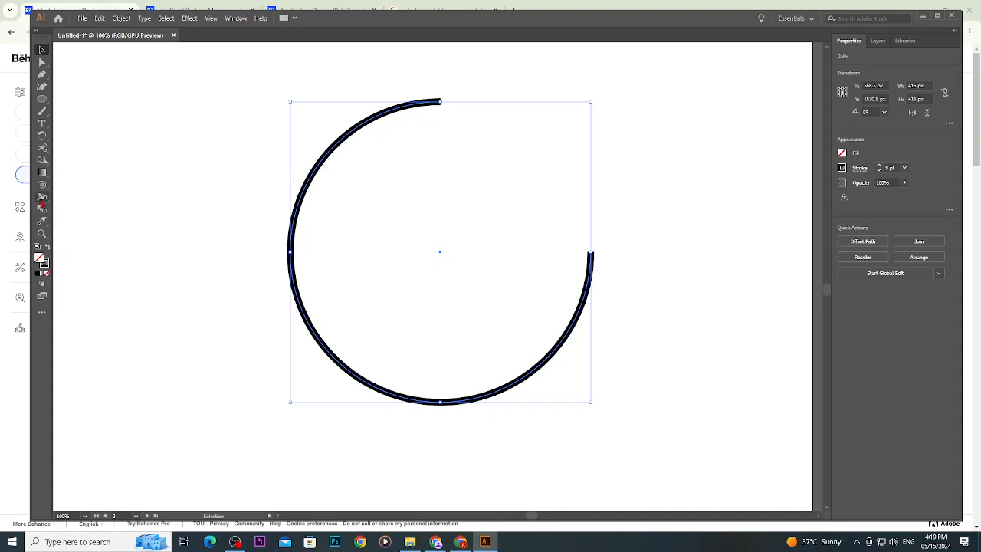
left_click(42, 148)
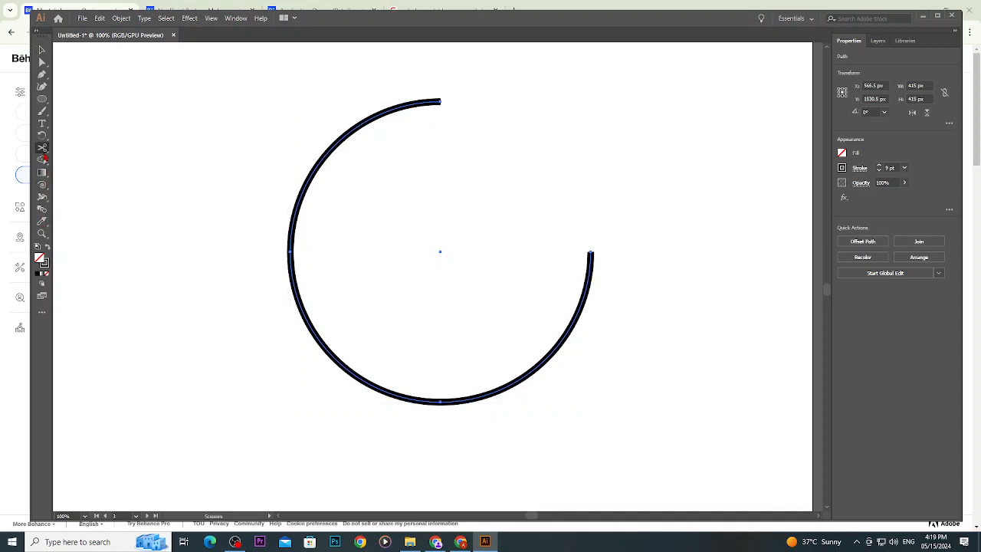
left_click(290, 251)
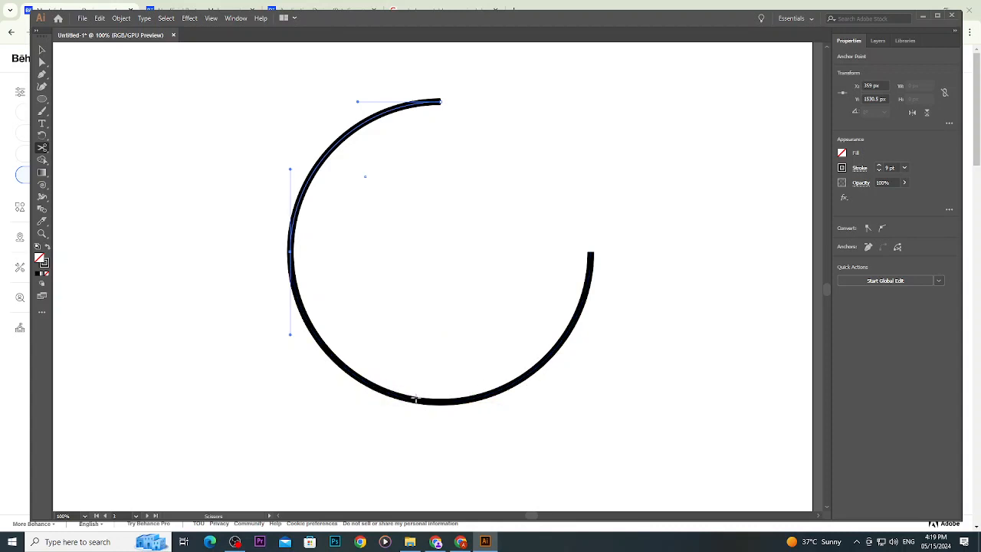
left_click(424, 401)
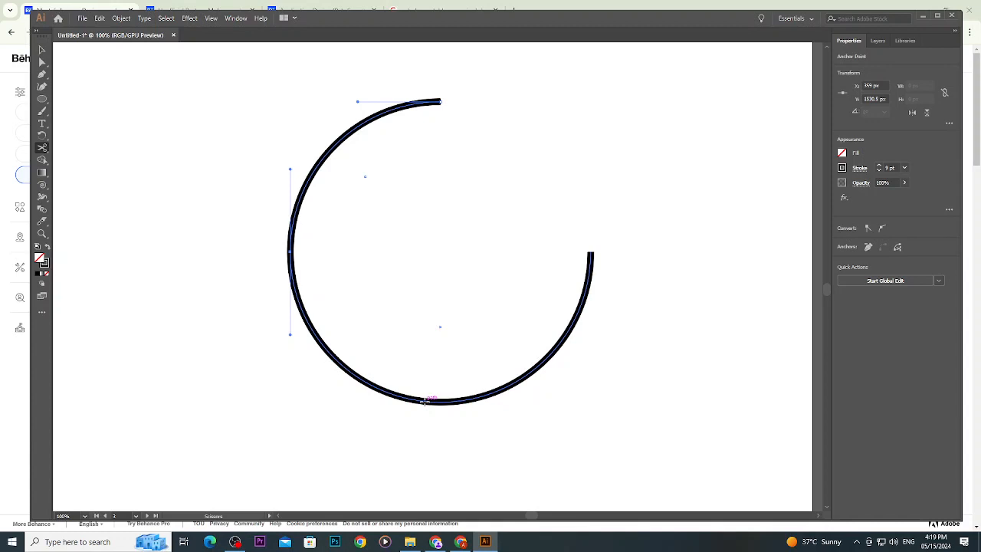
left_click(423, 401)
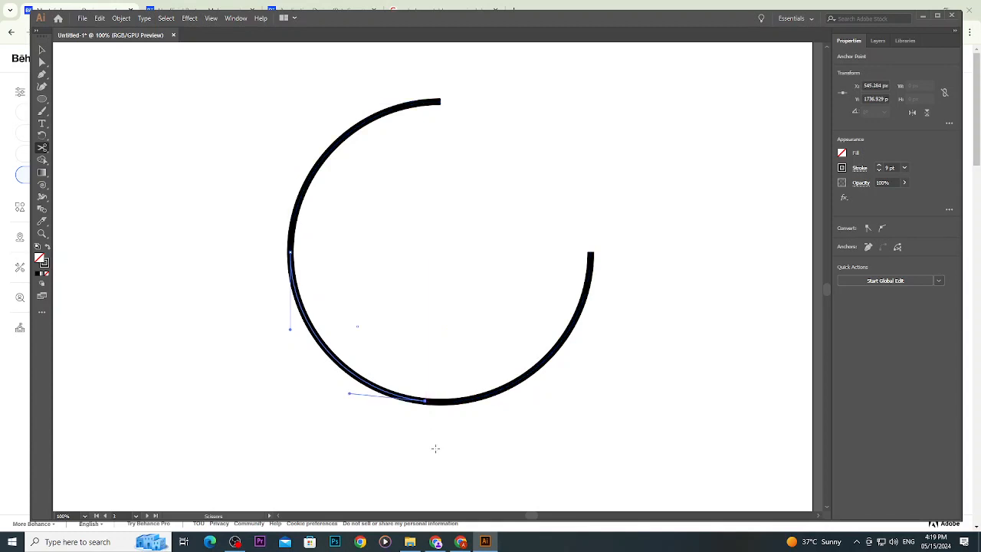
key("v")
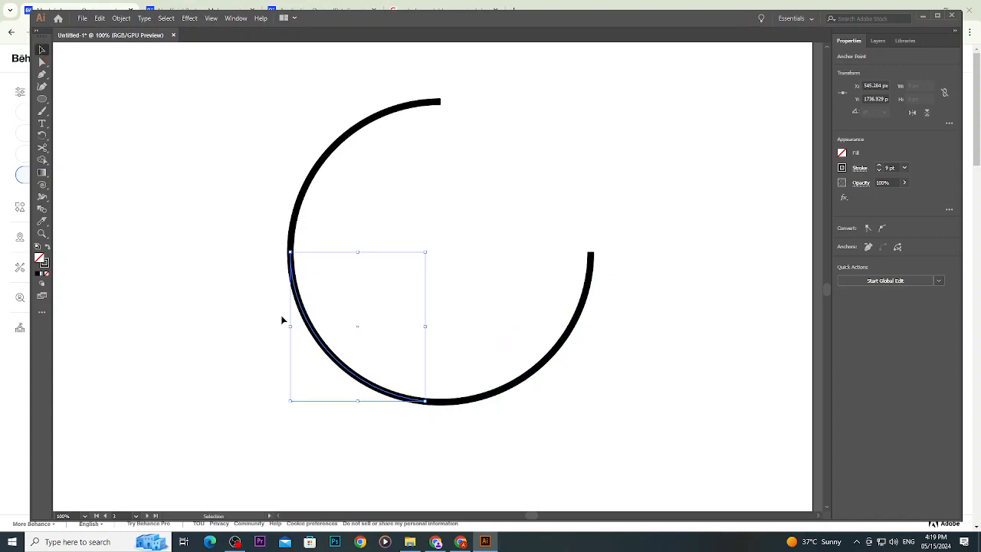
key("Delete")
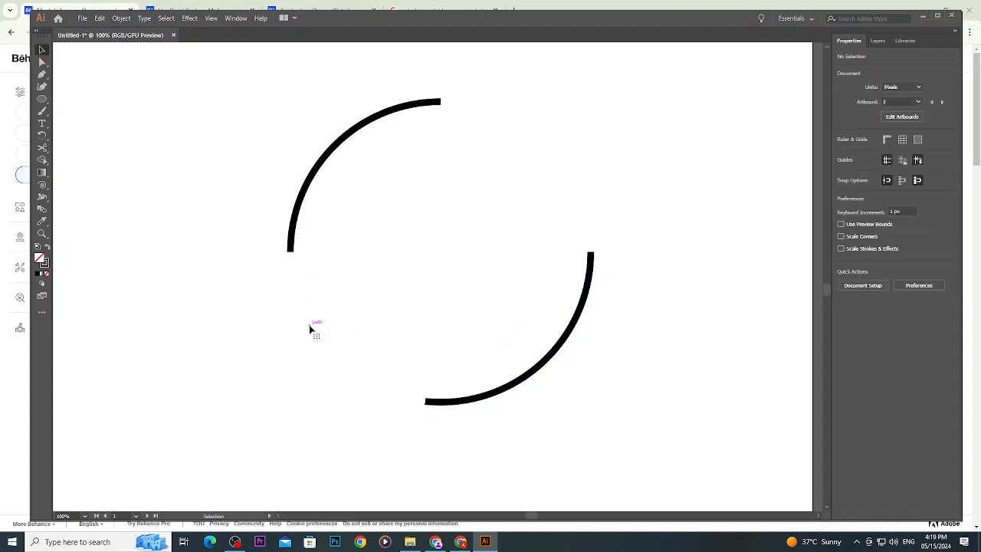
Split the upper-left arc with Scissors a little below its middle, and delete the upper piece.
scroll(387, 300, "down", 4)
scroll(394, 303, "up", 2)
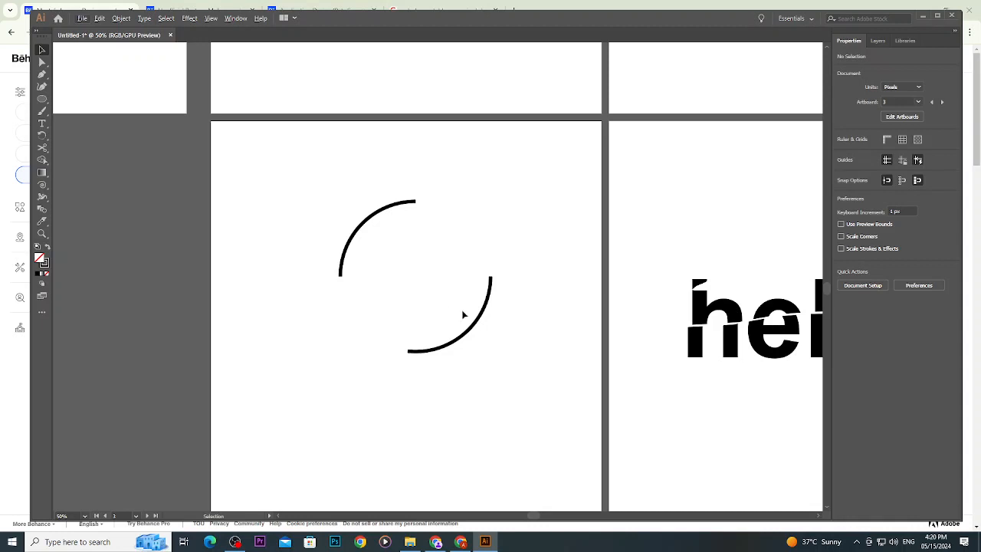
scroll(393, 217, "up", 2)
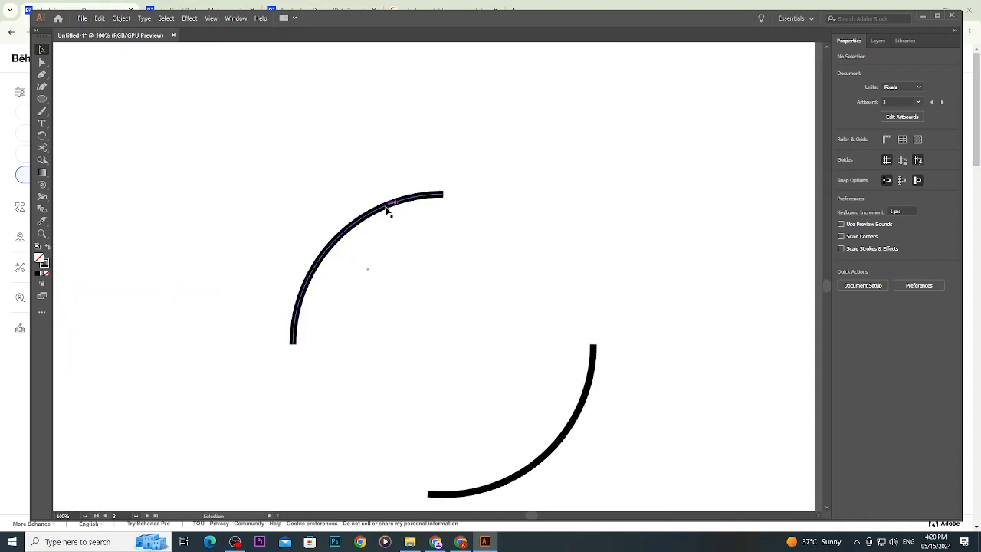
left_click(387, 209)
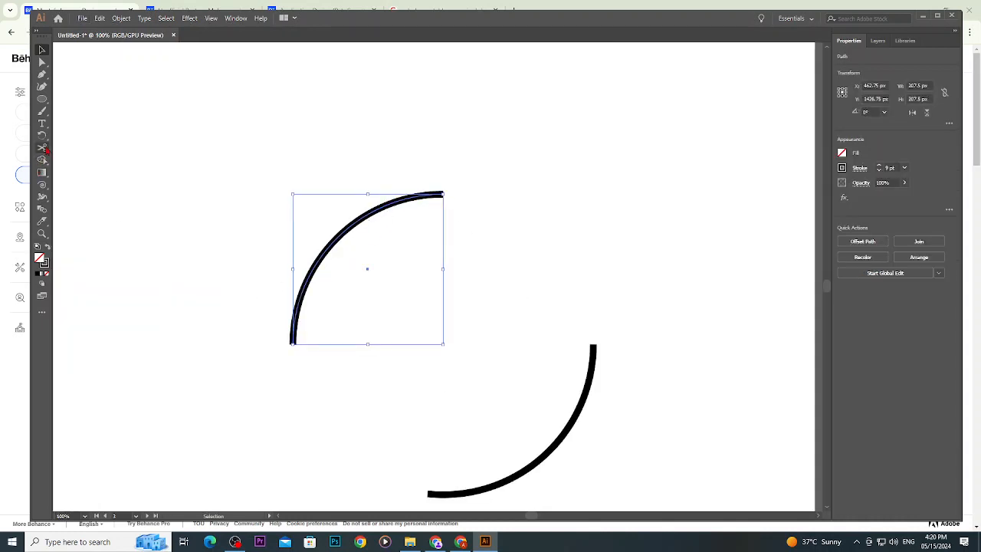
left_click(42, 148)
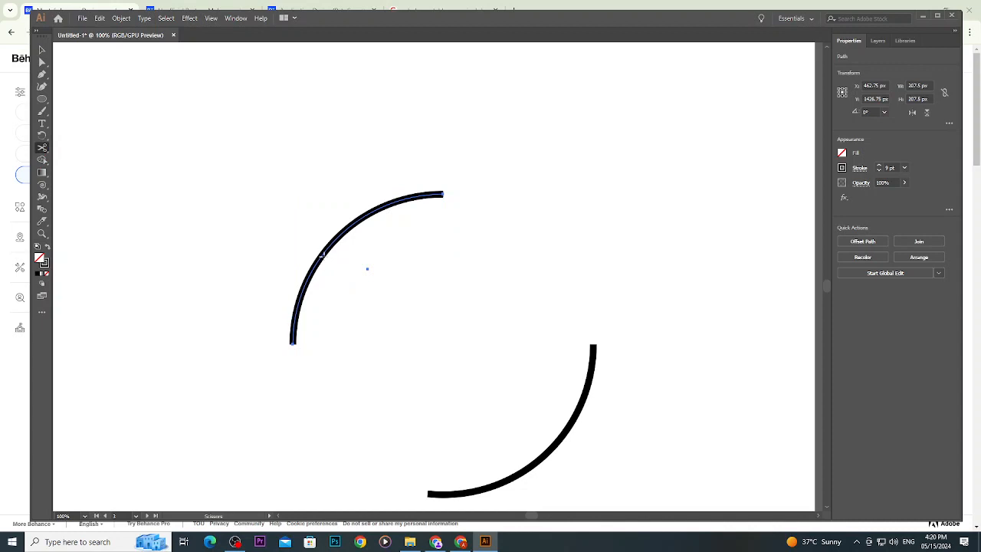
left_click(321, 255)
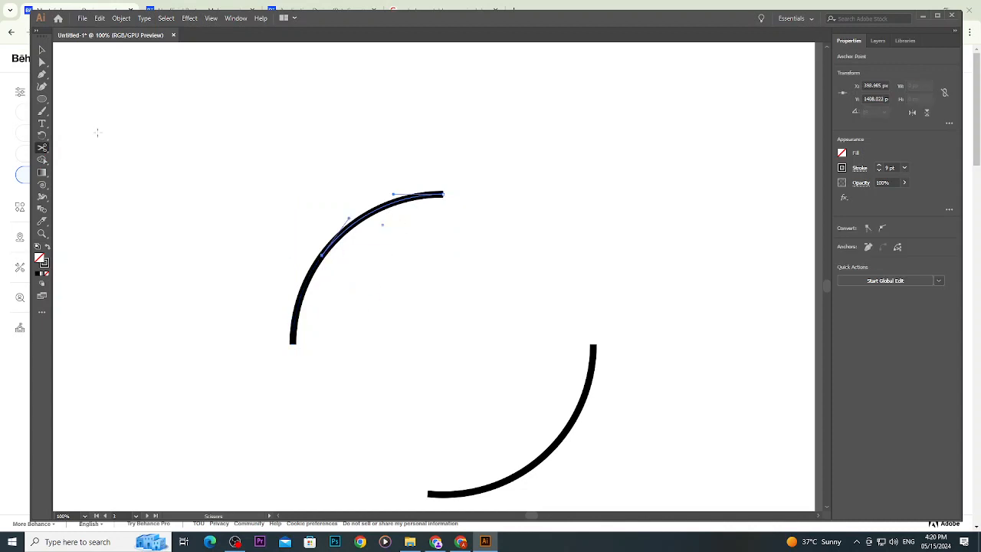
left_click(42, 50)
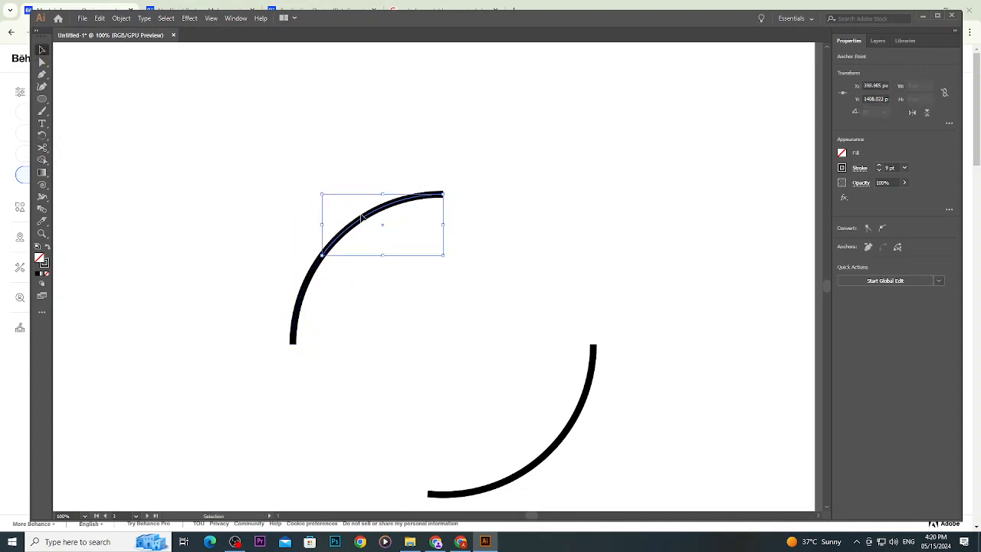
key("Delete")
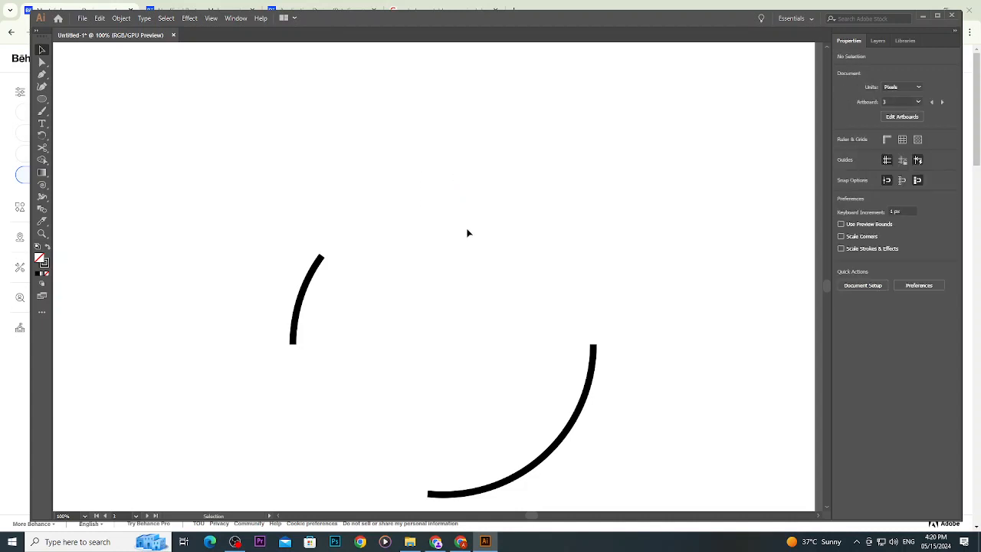
Reshape the lower-right arc by extending the right direction handle of its bottom anchor point outward and slightly down, and deselect it.
scroll(464, 239, "down", 3)
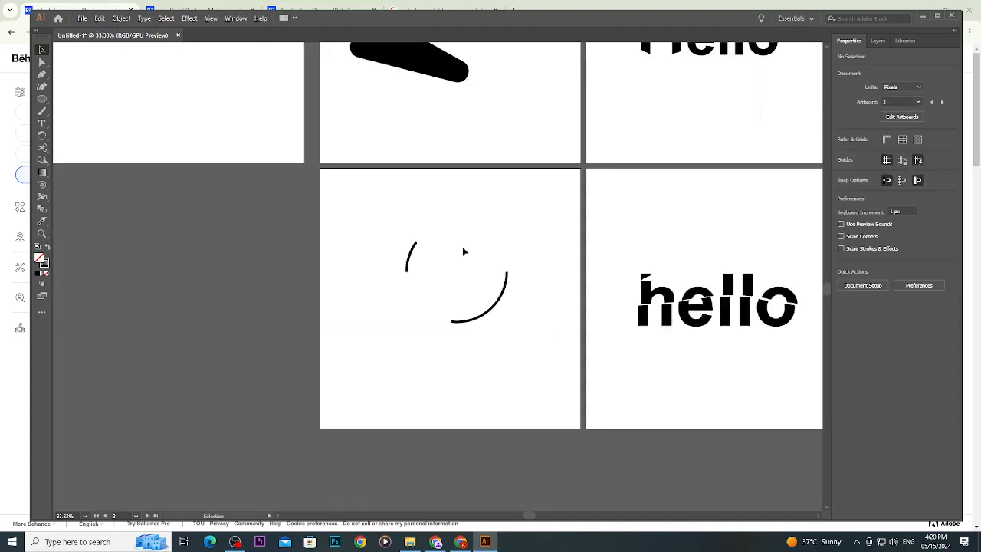
left_click(499, 305)
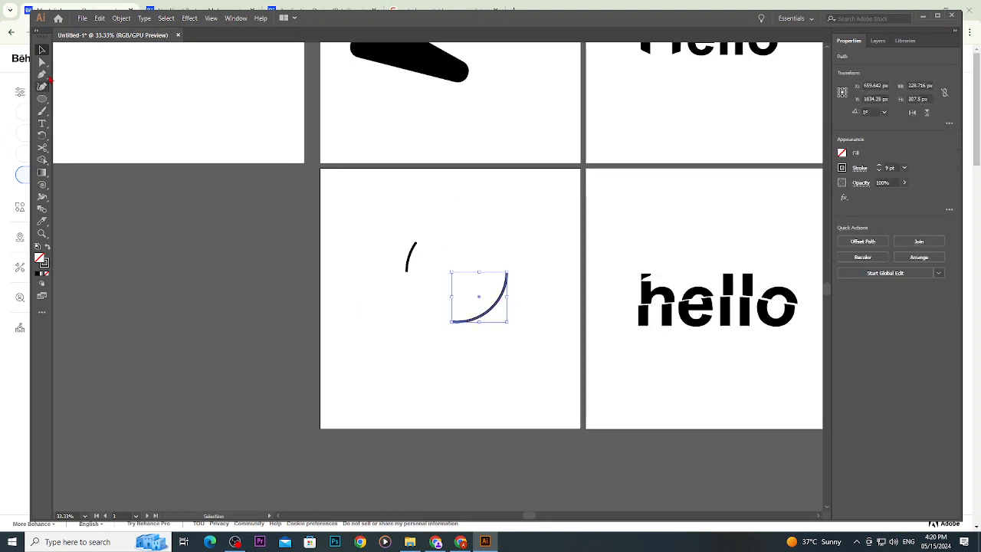
left_click(42, 61)
scroll(501, 337, "up", 4)
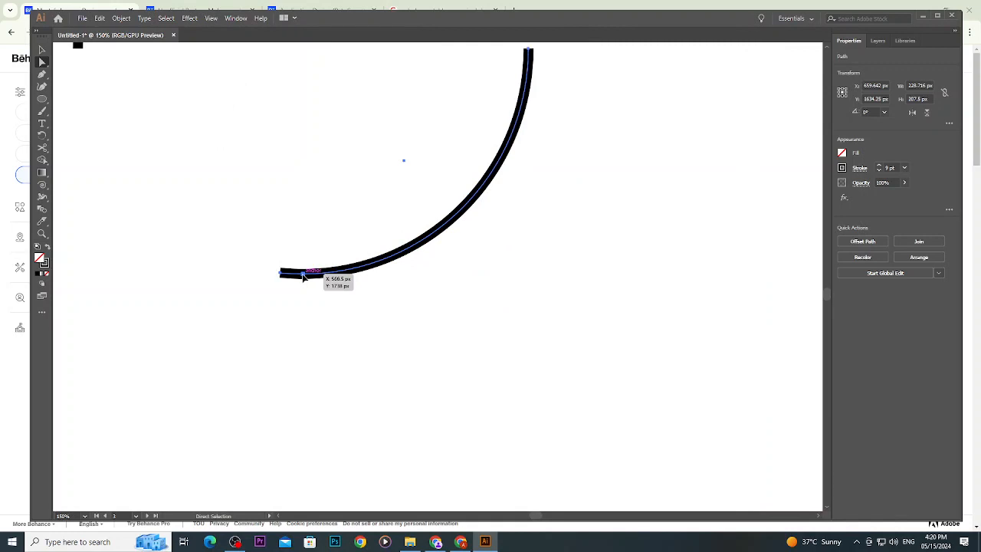
left_click(304, 276)
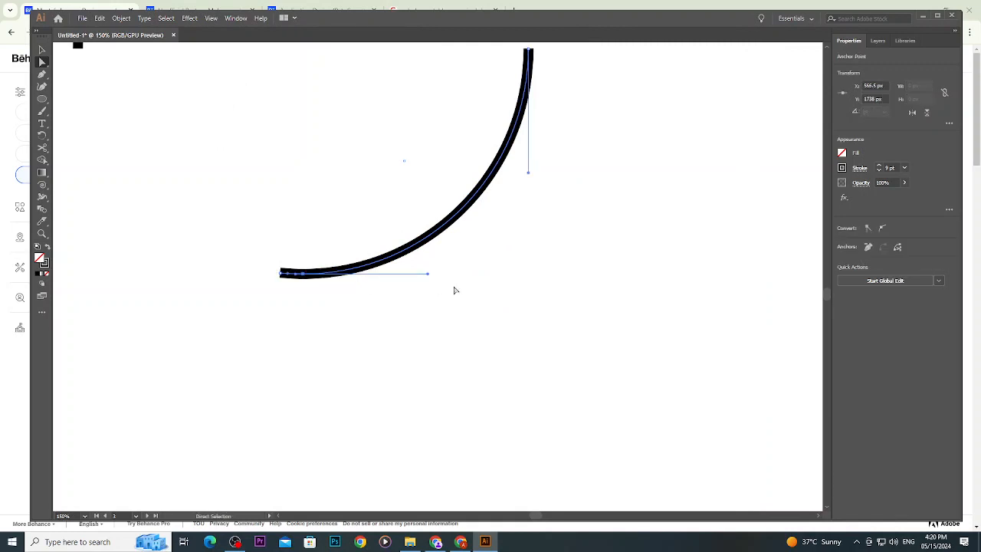
mouse_move(427, 273)
left_mouse_down()
mouse_move(431, 300)
mouse_move(464, 300)
mouse_move(490, 280)
mouse_move(499, 288)
left_mouse_up()
left_click(250, 256)
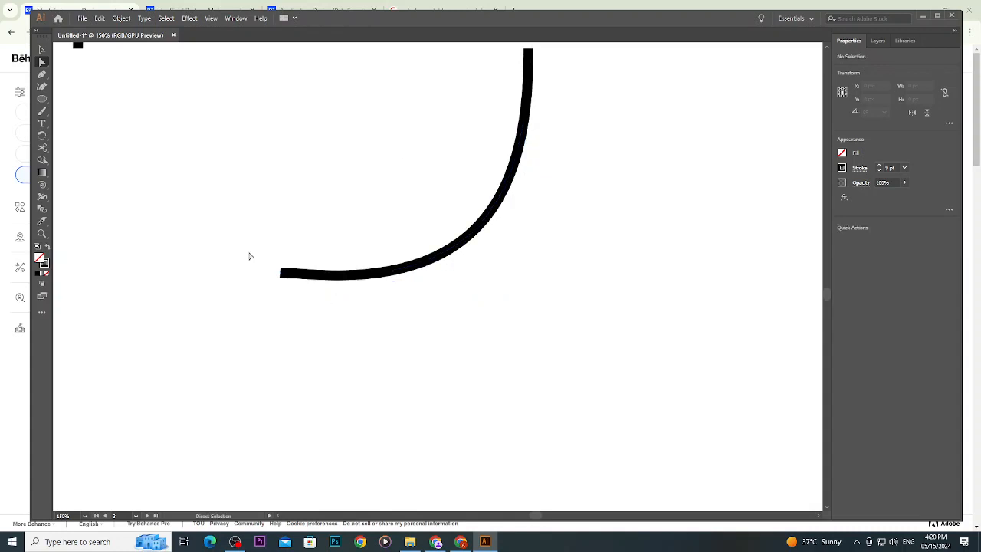
Select both remaining arc pieces and delete them to empty the artboard.
scroll(253, 181, "down", 4)
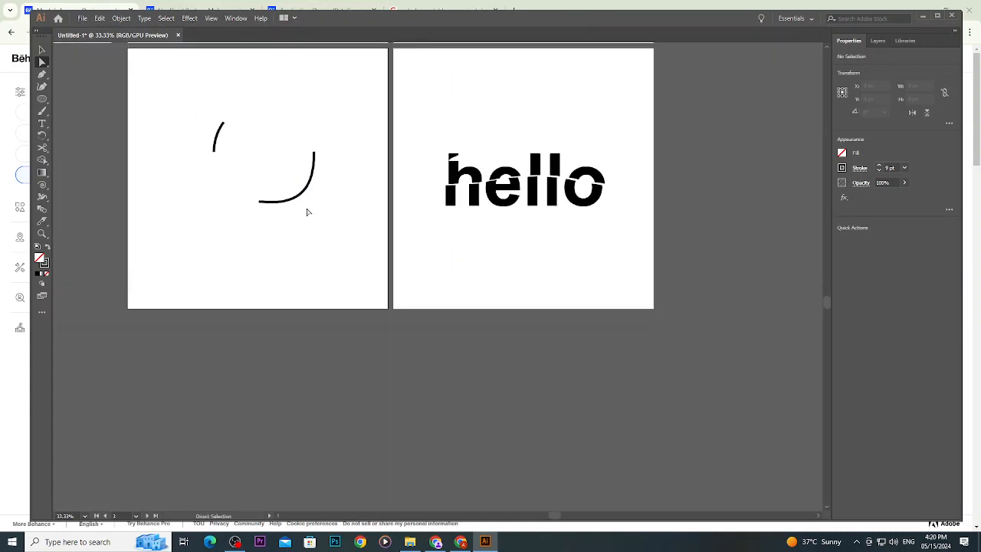
scroll(307, 212, "up", 1)
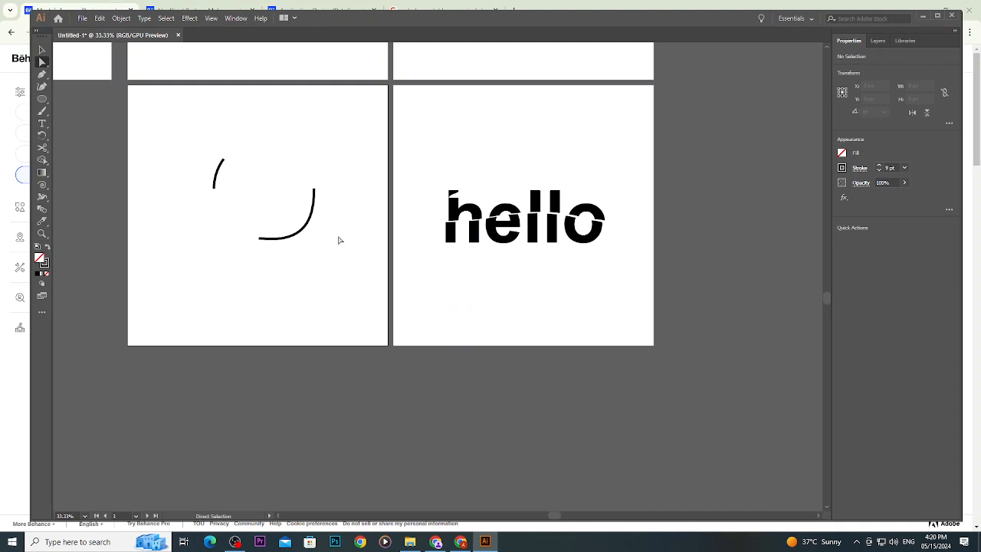
key("v")
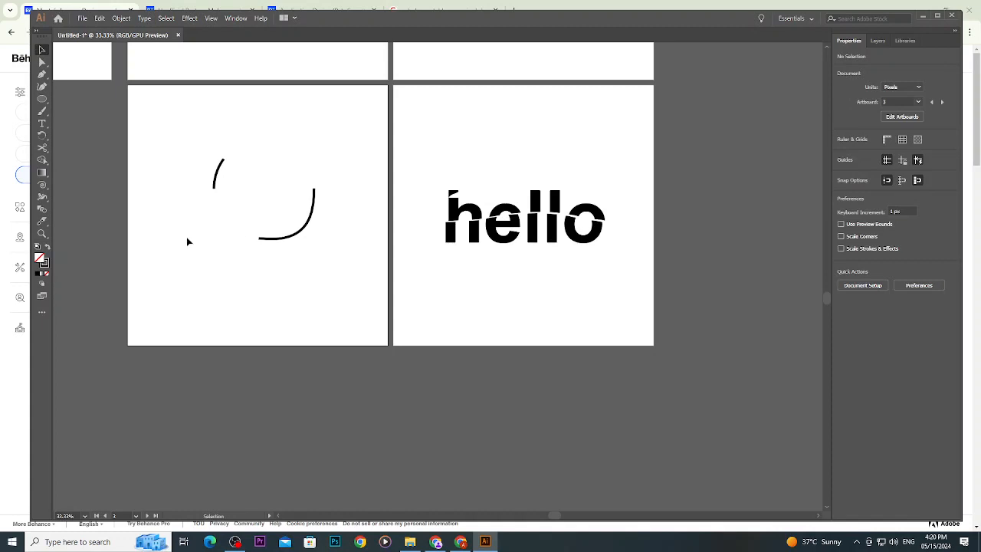
left_click_drag(172, 136, 339, 283)
key("Delete")
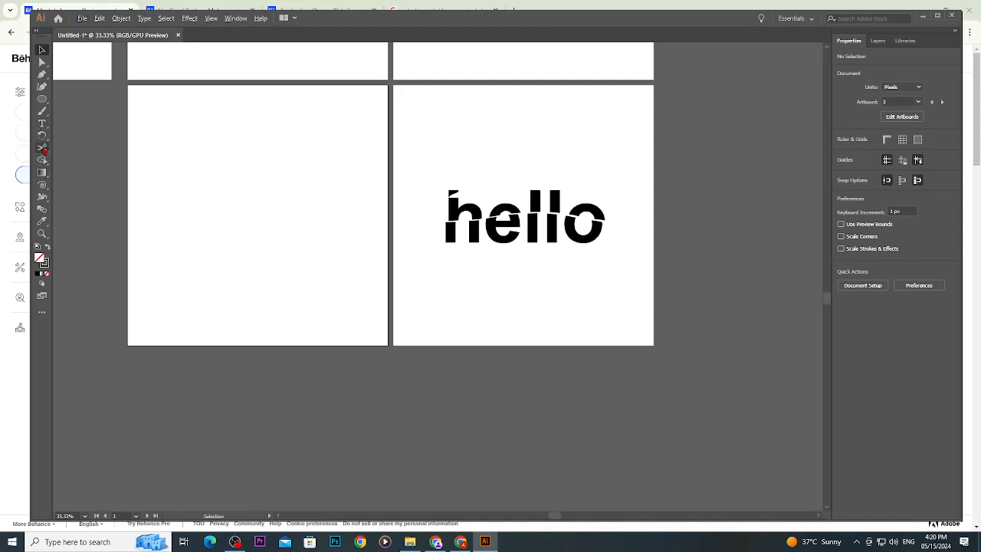
Draw a horizontal line about 356 px long on the emptied artboard with the Line Segment tool.
left_click(42, 129)
left_click(43, 130)
left_click(42, 99)
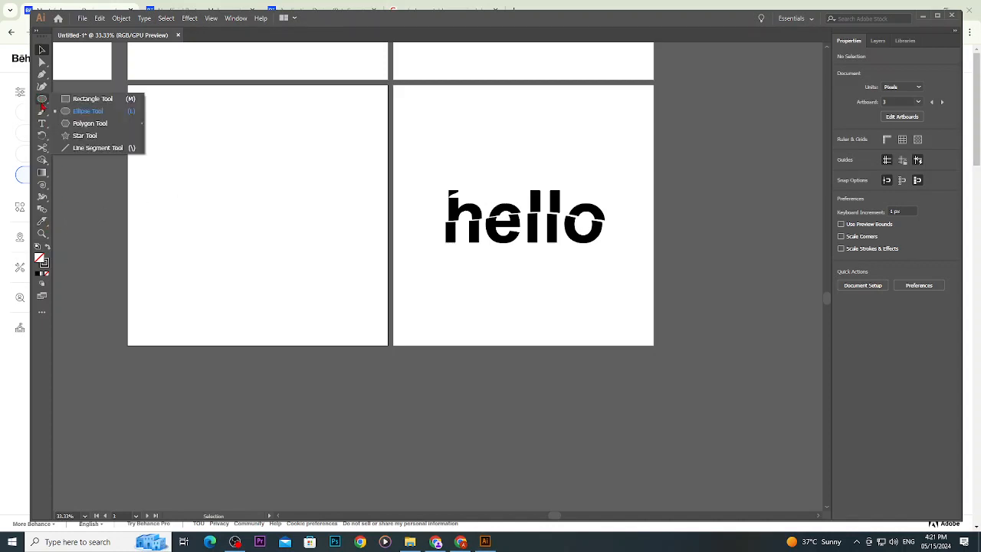
left_click(97, 147)
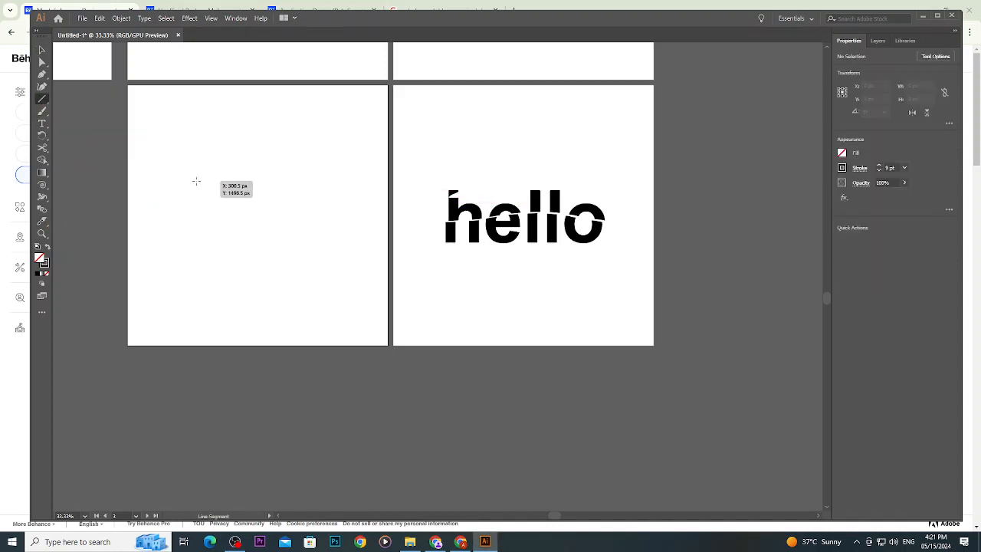
left_click_drag(186, 180, 275, 180)
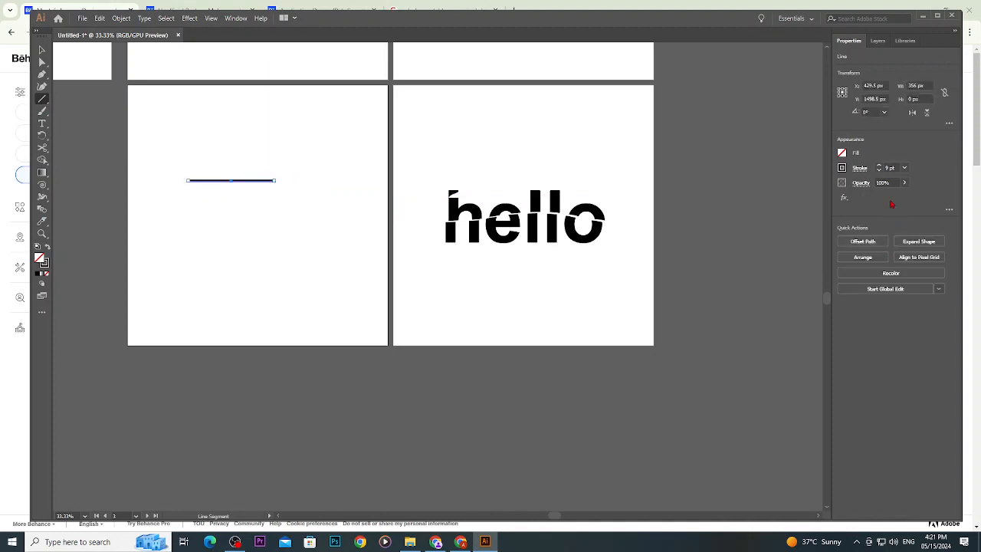
Increase the line's stroke weight to 17 pt, and select the line with the Selection tool.
left_click(878, 167)
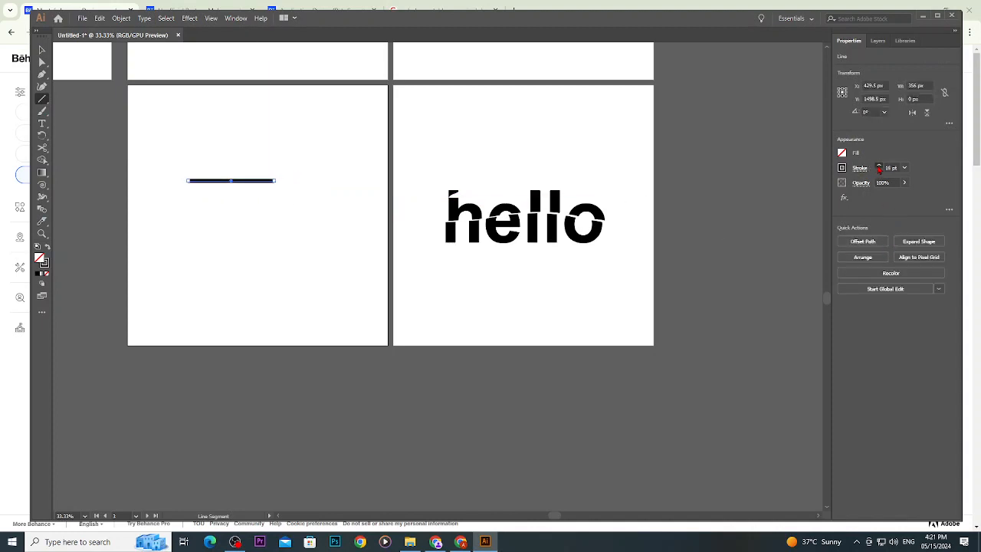
left_click(878, 167)
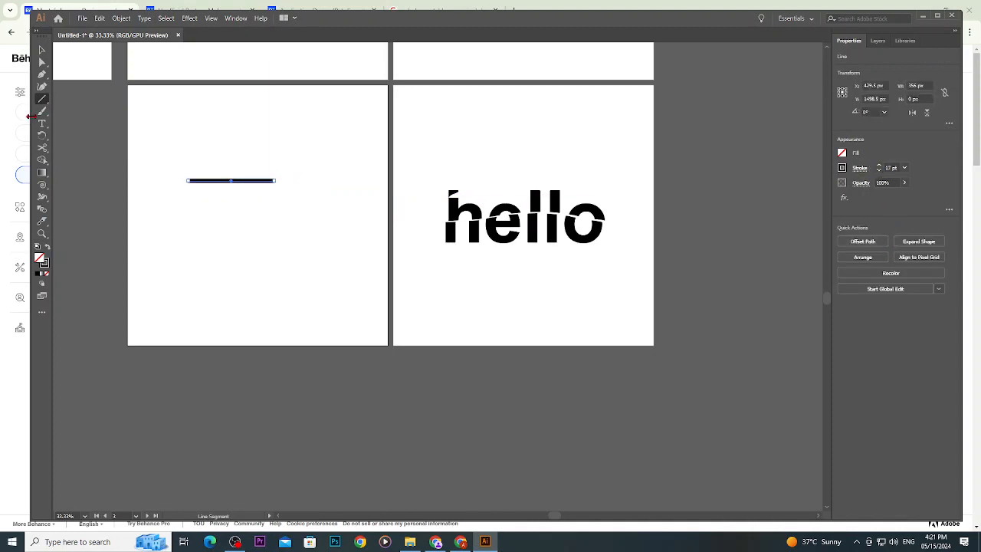
left_click(264, 217)
left_click(267, 181)
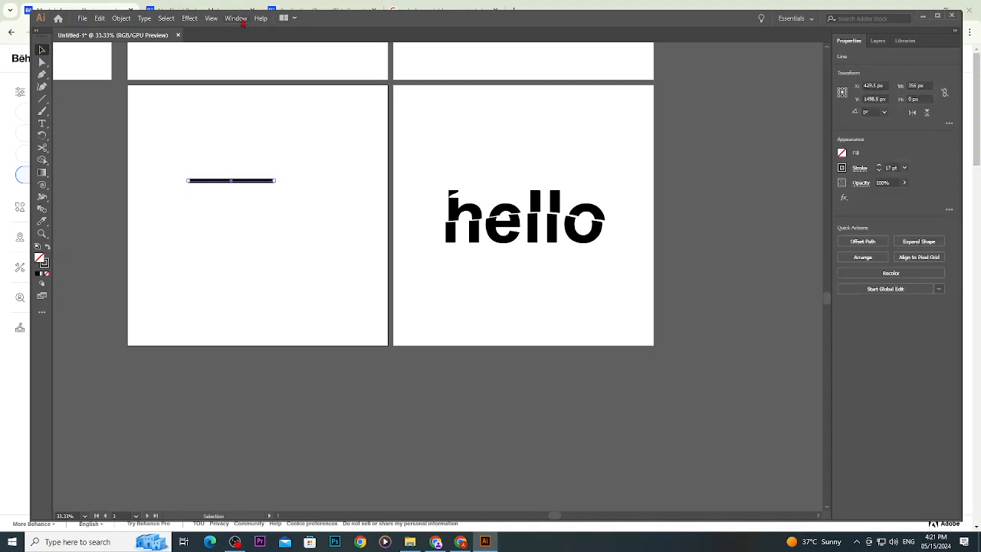
Open the Zig Zag distort effect for the selected line with its live preview switched on.
left_click(188, 19)
mouse_move(231, 145)
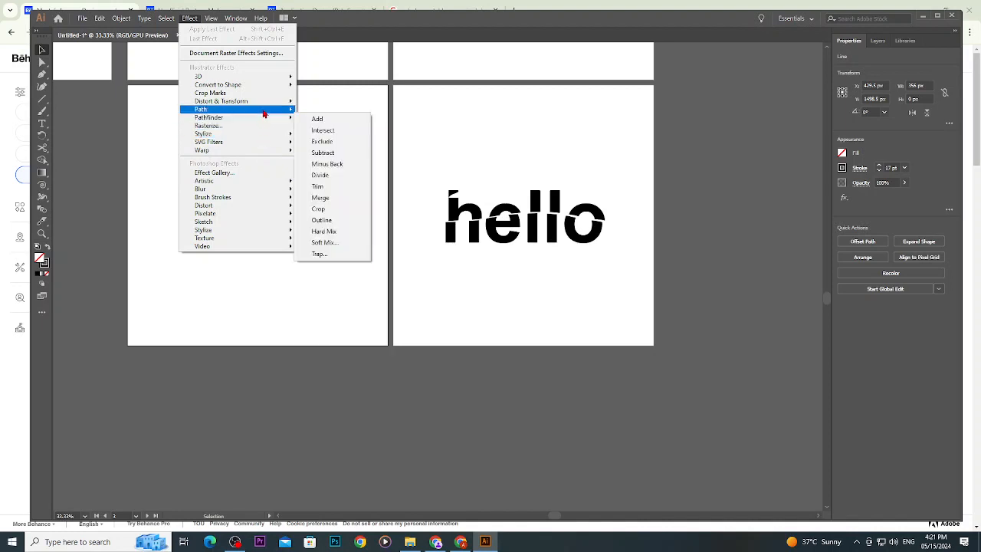
mouse_move(272, 181)
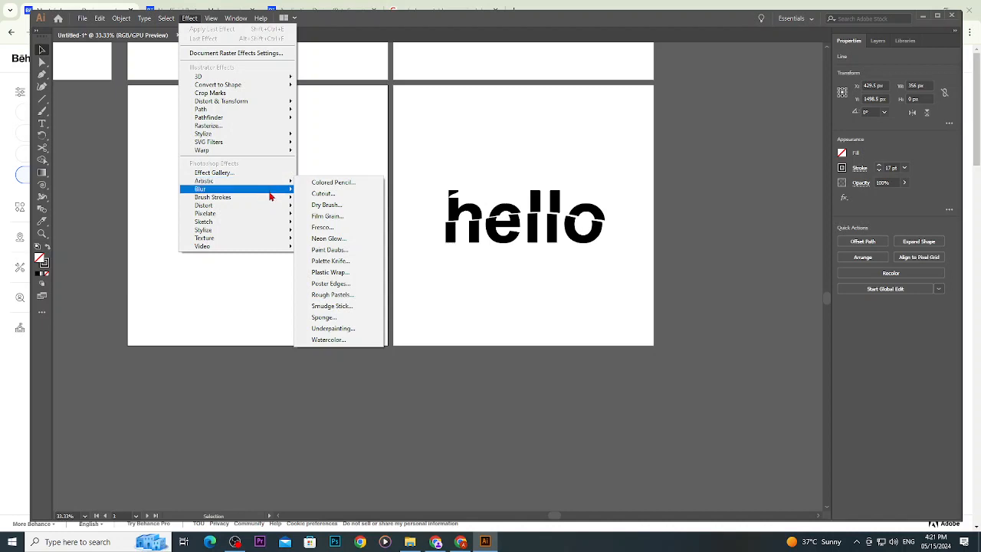
mouse_move(268, 207)
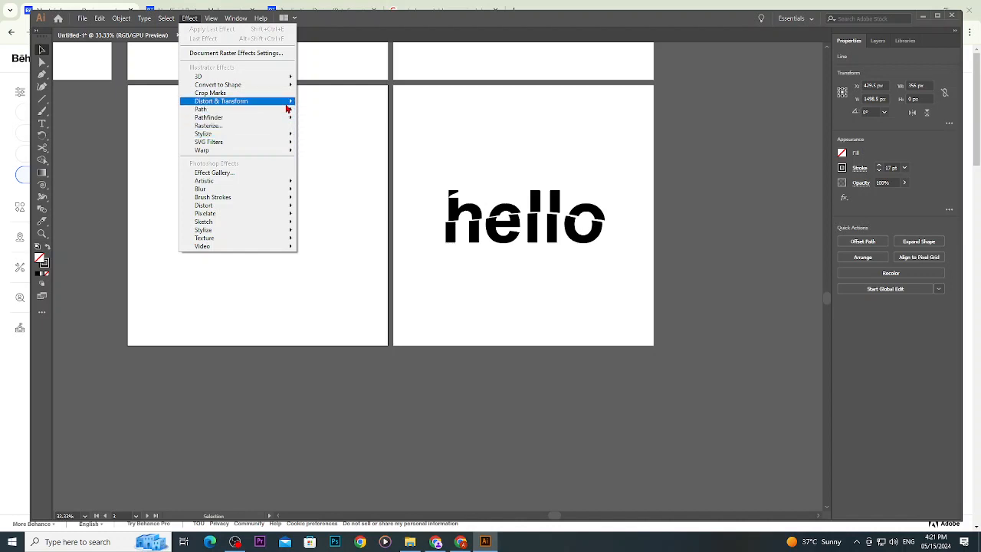
mouse_move(288, 106)
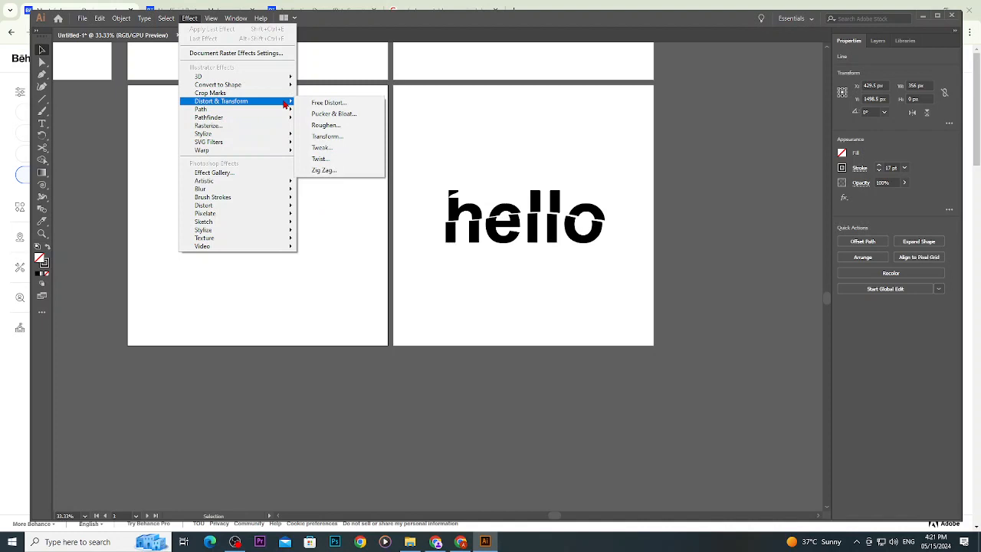
left_click(344, 172)
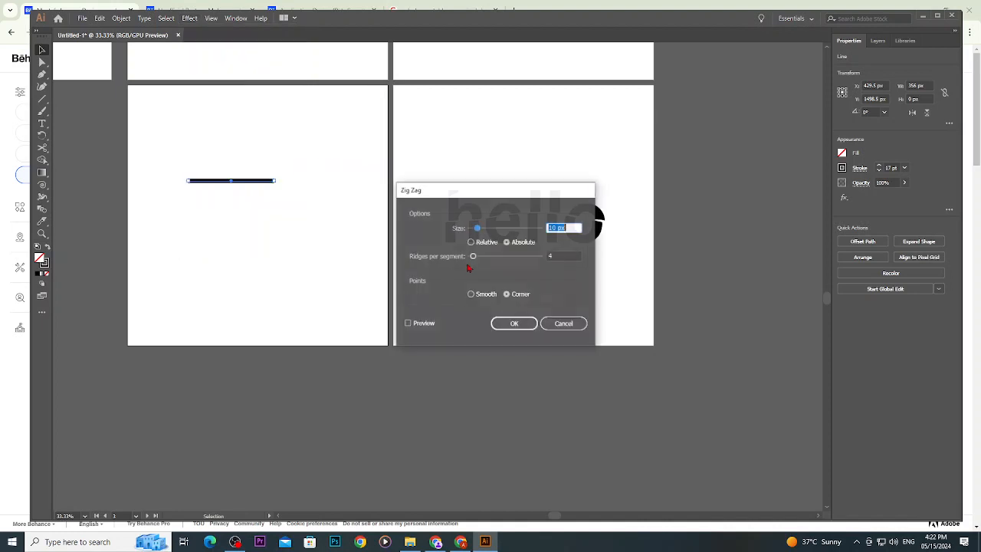
left_click(408, 324)
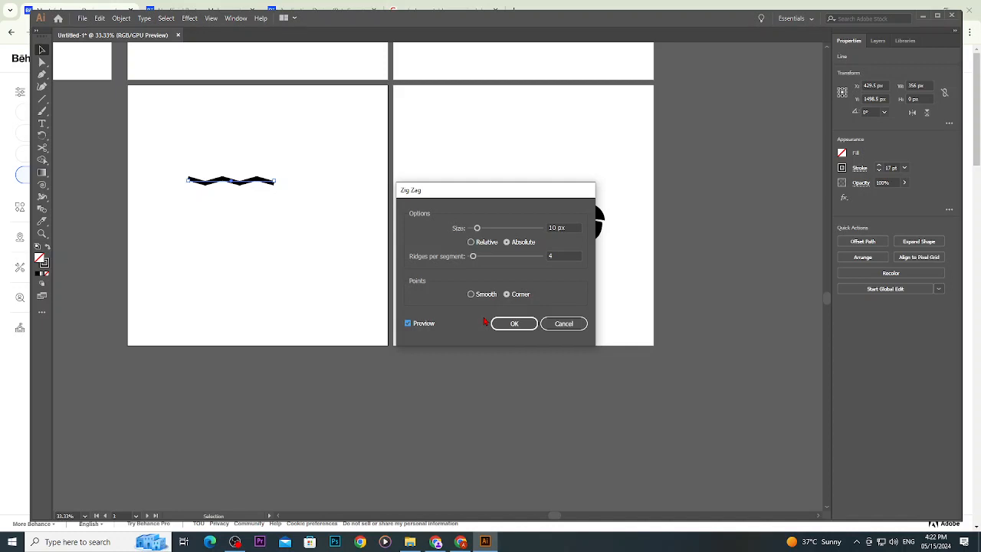
Apply the Zig Zag effect with 3 ridges per segment, smooth points and a size of 37 px, and deselect the line.
left_click(550, 255)
type("3")
left_click(470, 294)
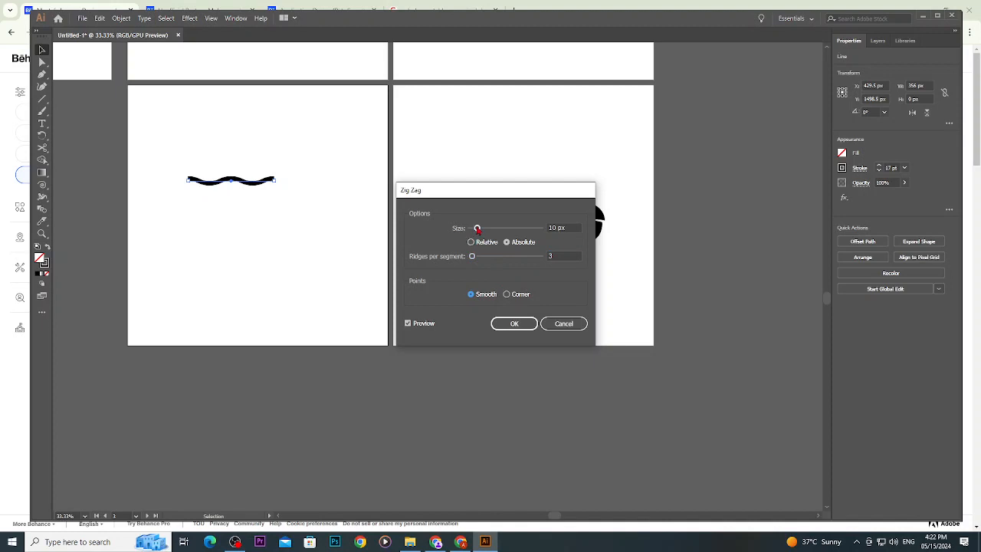
left_click_drag(476, 228, 498, 230)
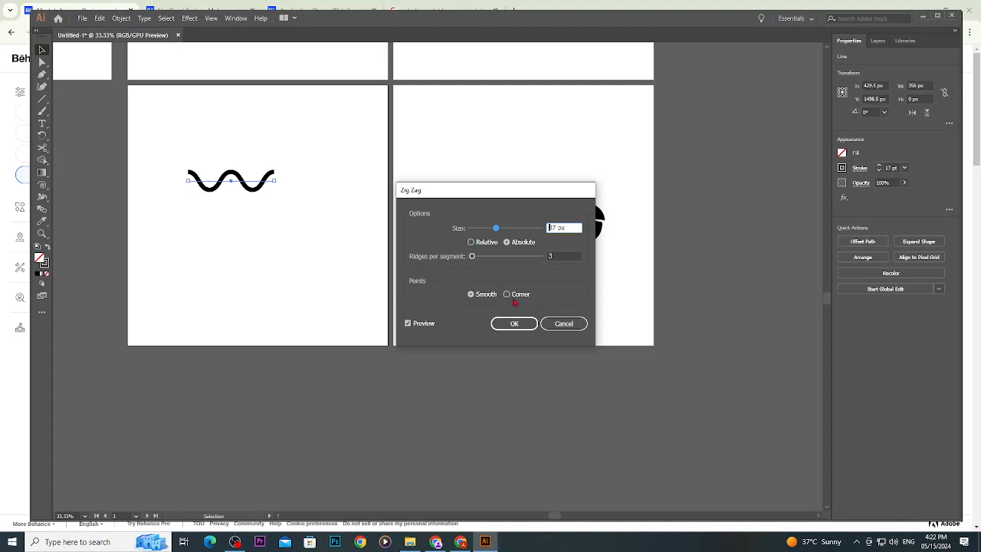
left_click(514, 324)
left_click(319, 243)
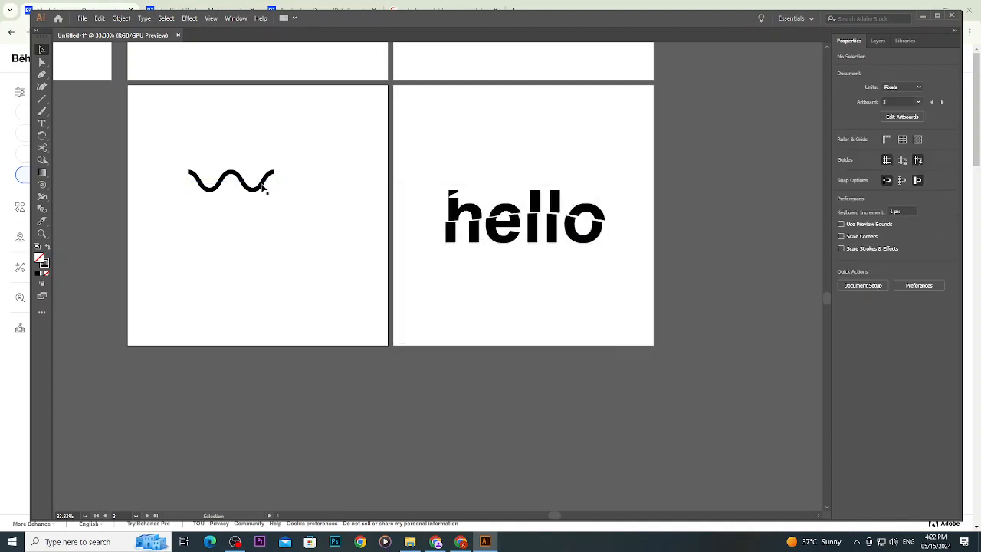
Move the wavy line down to about X 422 px, Y 1668.5 px, and deselect it.
left_click_drag(259, 182, 256, 223)
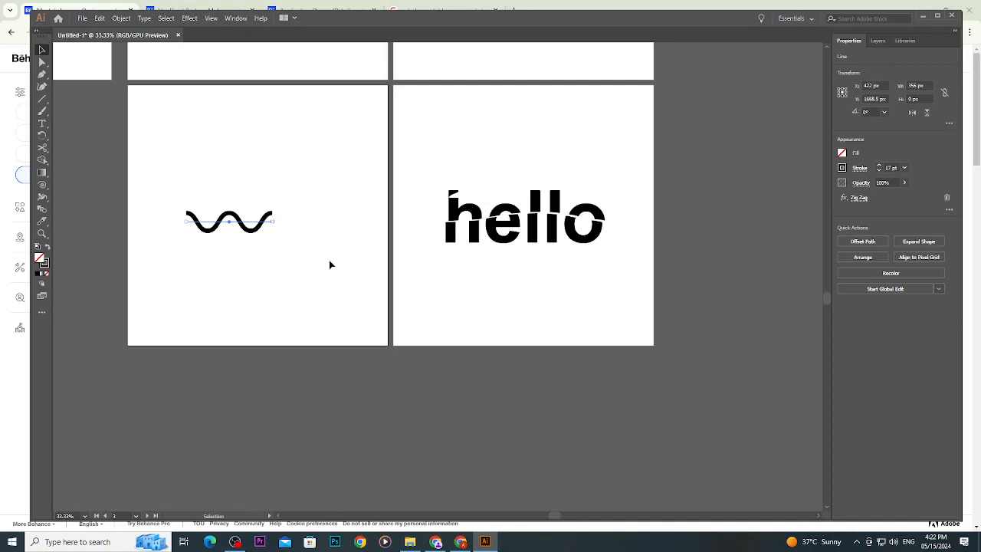
left_click(347, 207)
scroll(266, 155, "up", 1)
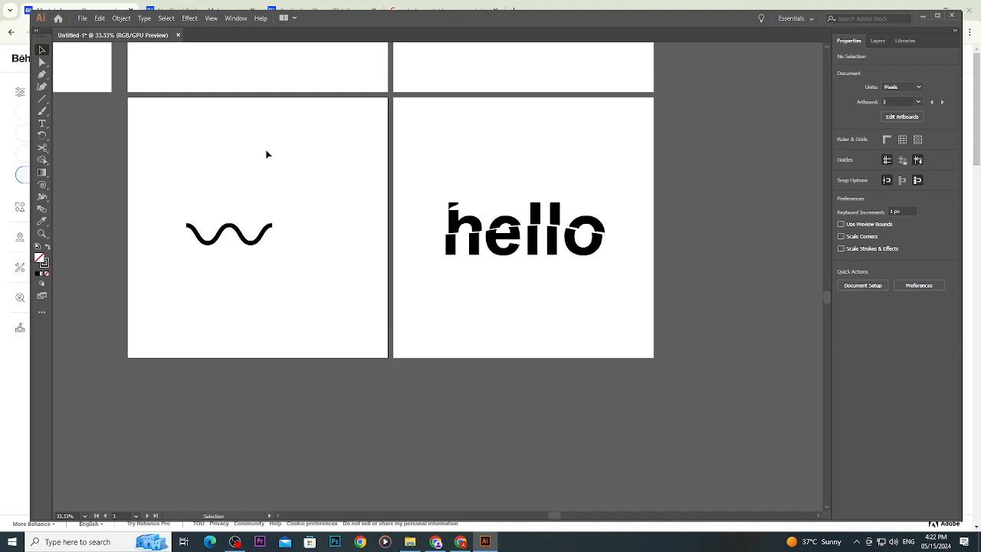
Add the point text "BMJ" above the wavy line and move it fully inside the artboard.
scroll(267, 155, "up", 4)
key("t")
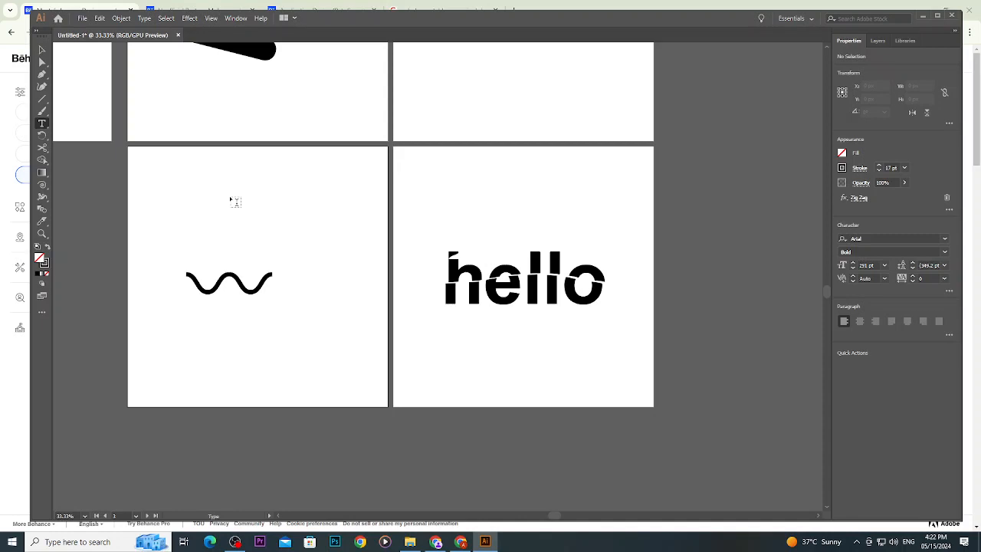
left_click(257, 204)
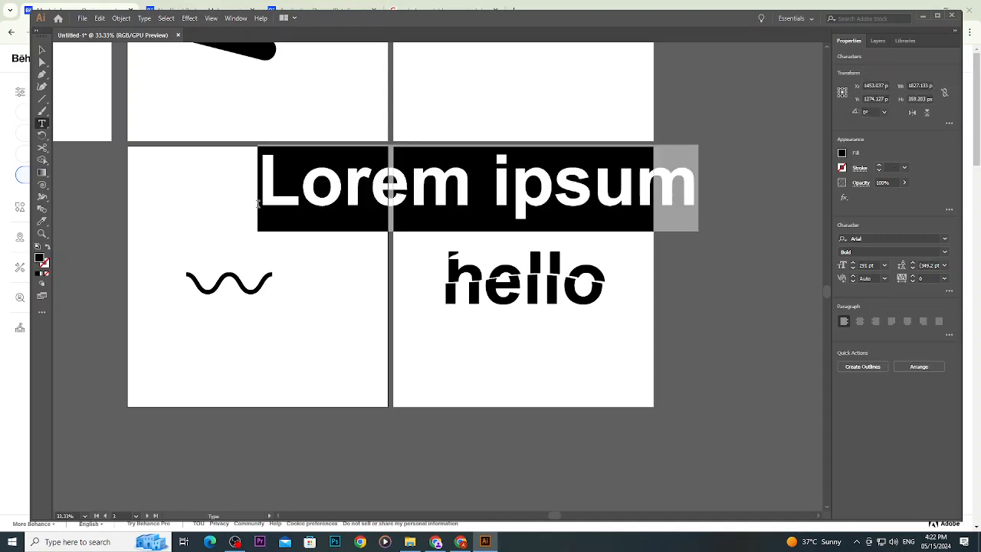
type("ar")
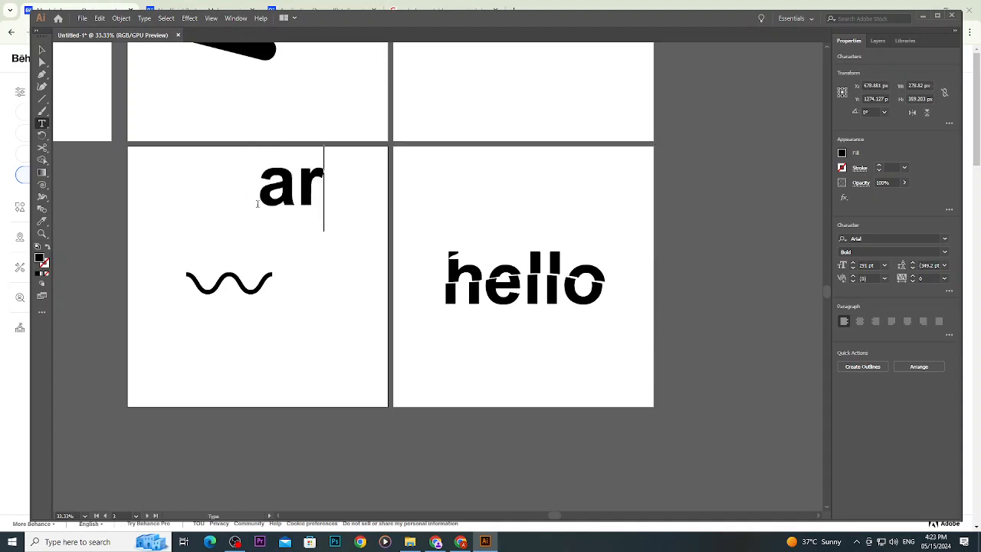
key("BackSpace")
key("BackSpace")
type("BM")
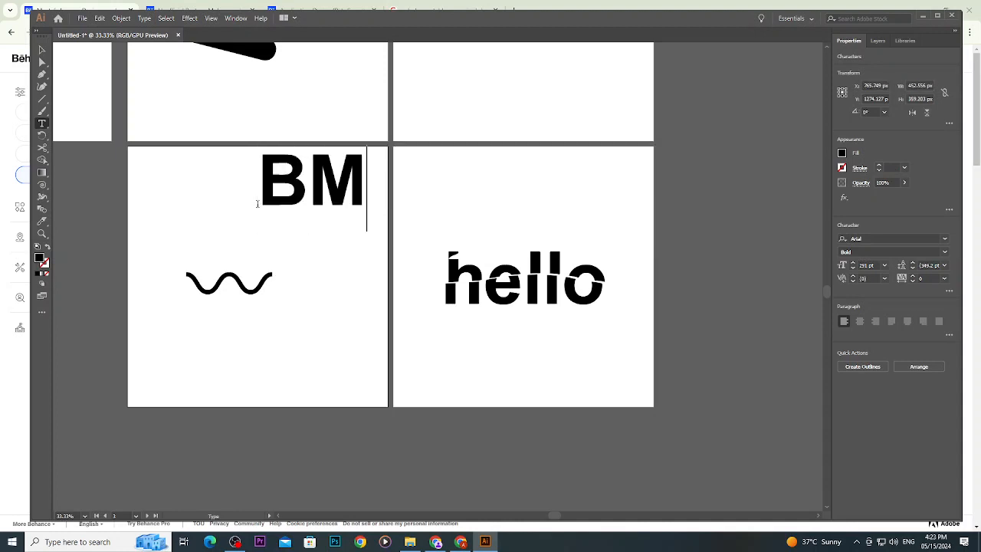
type("J")
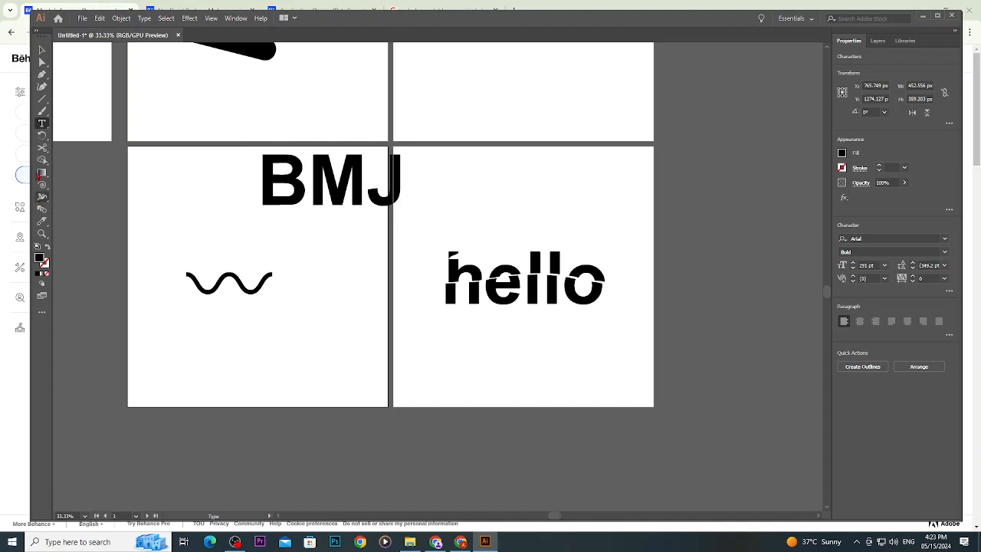
left_click(43, 51)
left_click_drag(293, 181, 222, 199)
Try the Arc warp effect on the BMJ text with preview on, horizontal distortion 41% and vertical distortion -1%.
left_click(190, 18)
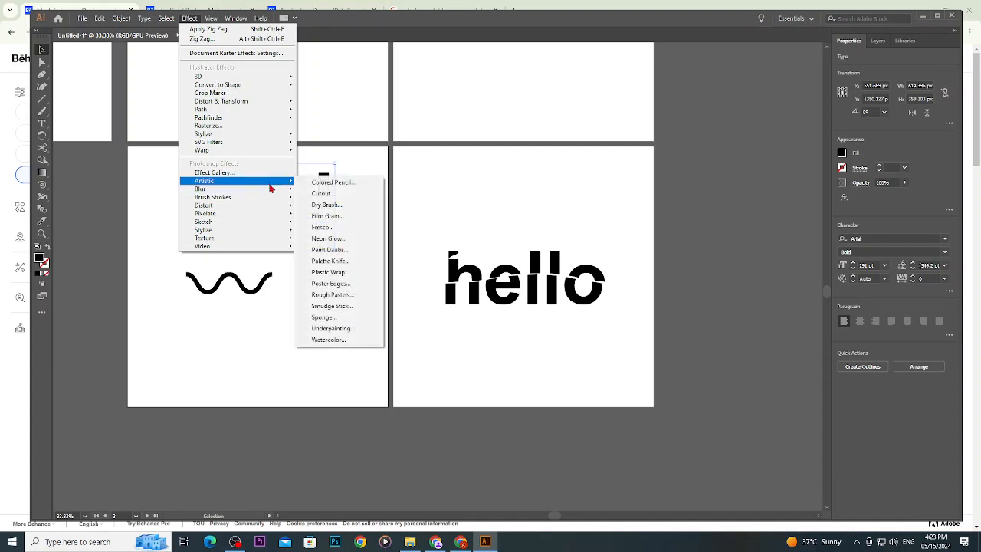
mouse_move(270, 190)
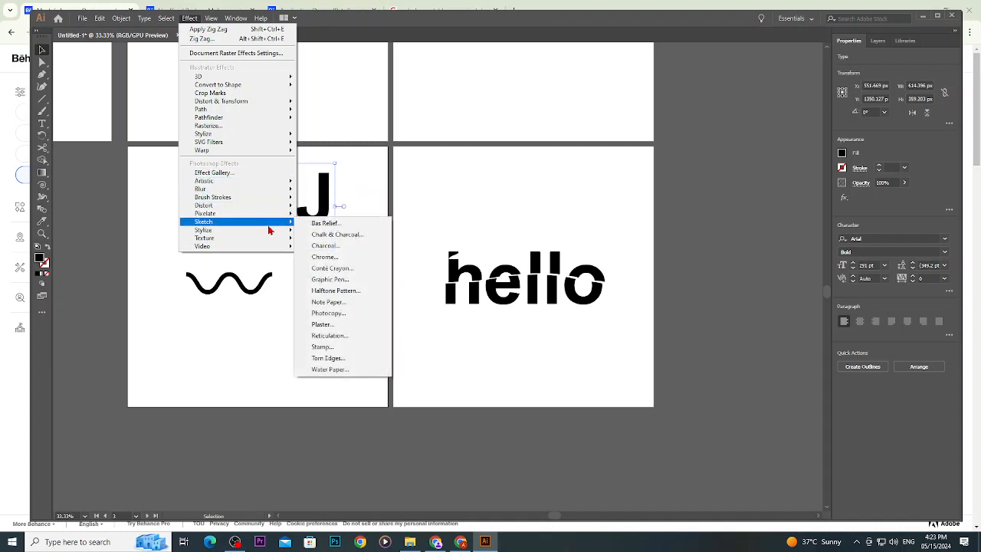
mouse_move(274, 101)
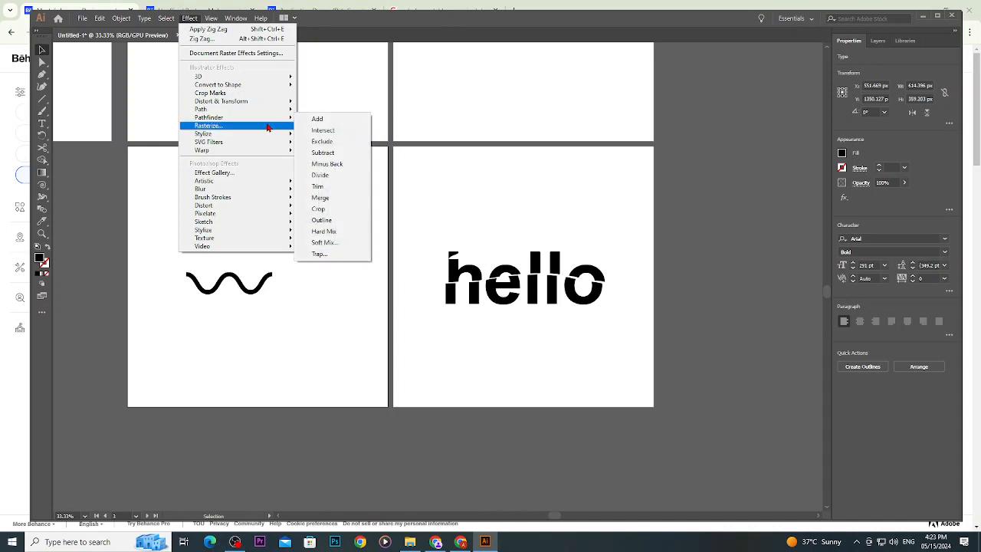
mouse_move(268, 145)
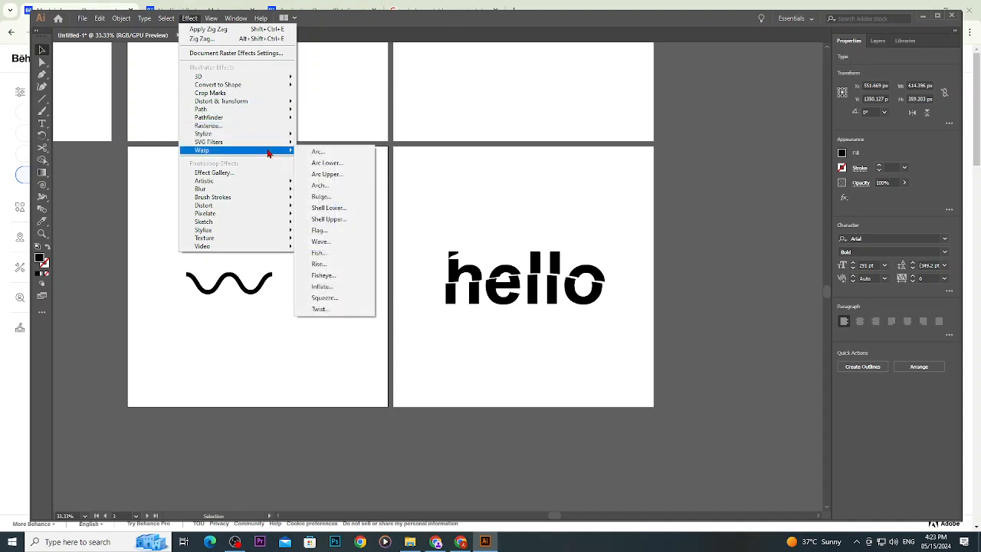
left_click(317, 151)
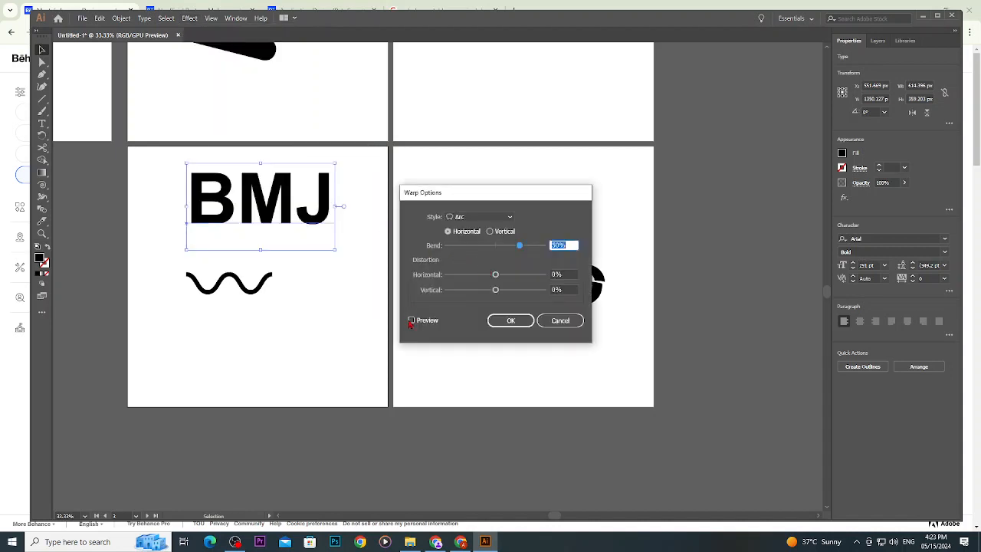
left_click(410, 320)
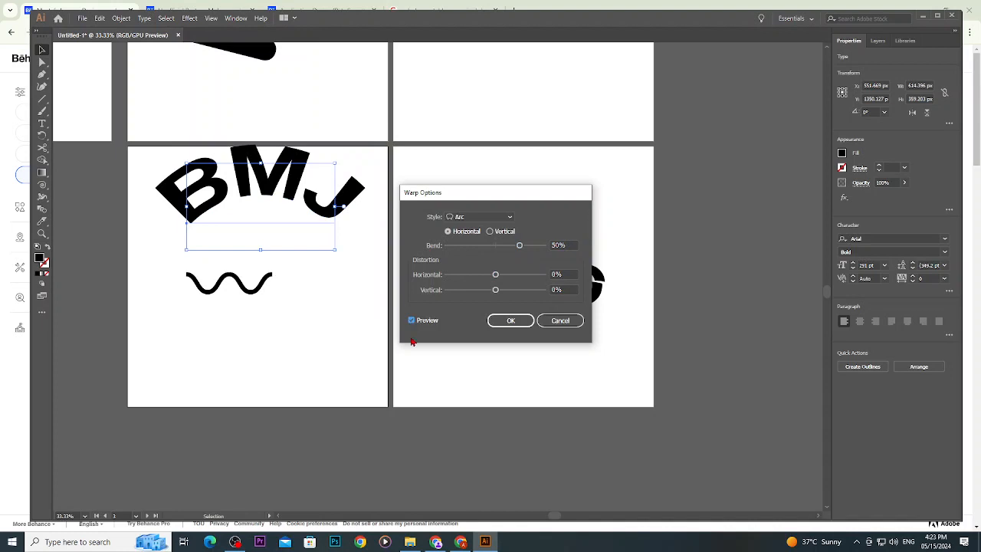
left_click(495, 290)
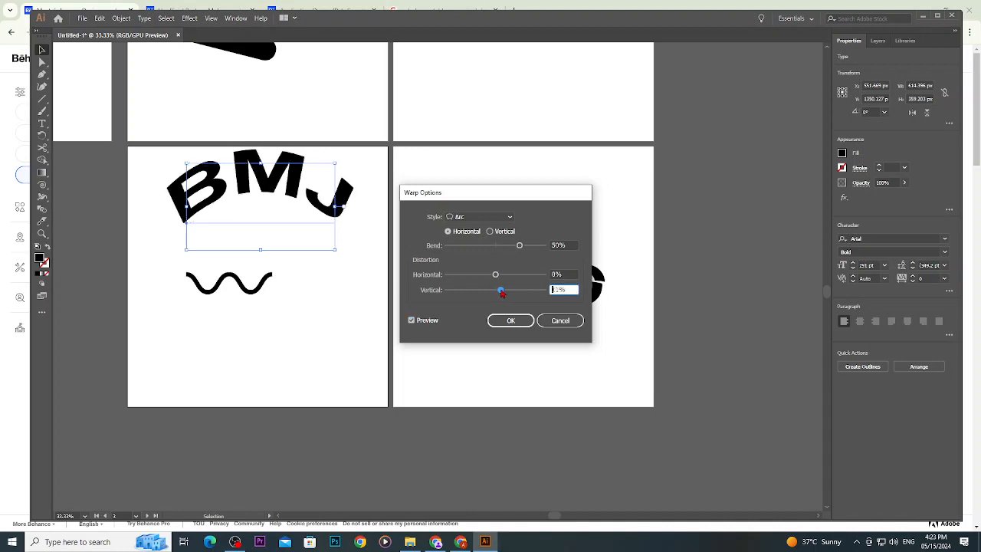
left_click_drag(495, 275, 516, 275)
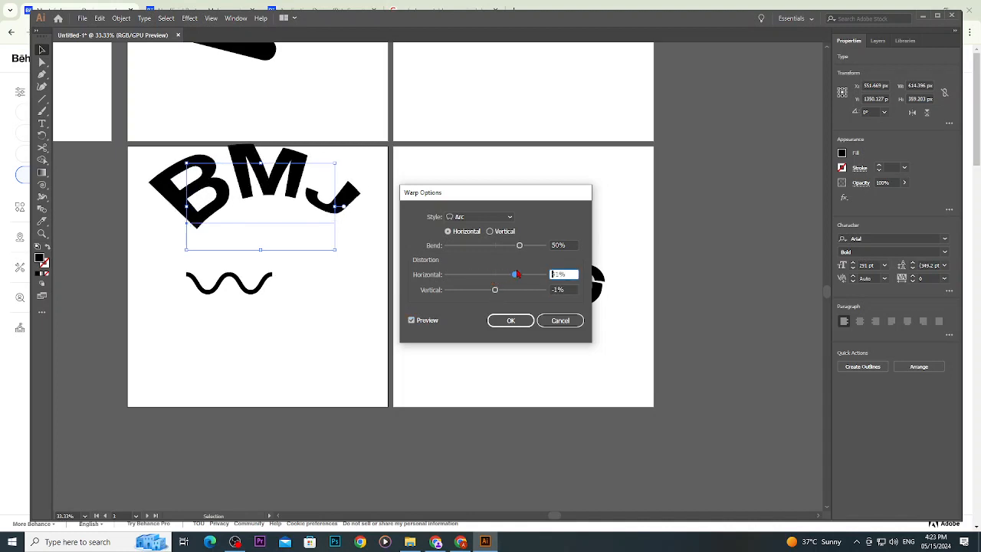
Try the Arc Lower, Arc Upper, Arch and Bulge warp styles on the BMJ text, and cancel the warp.
left_click(492, 218)
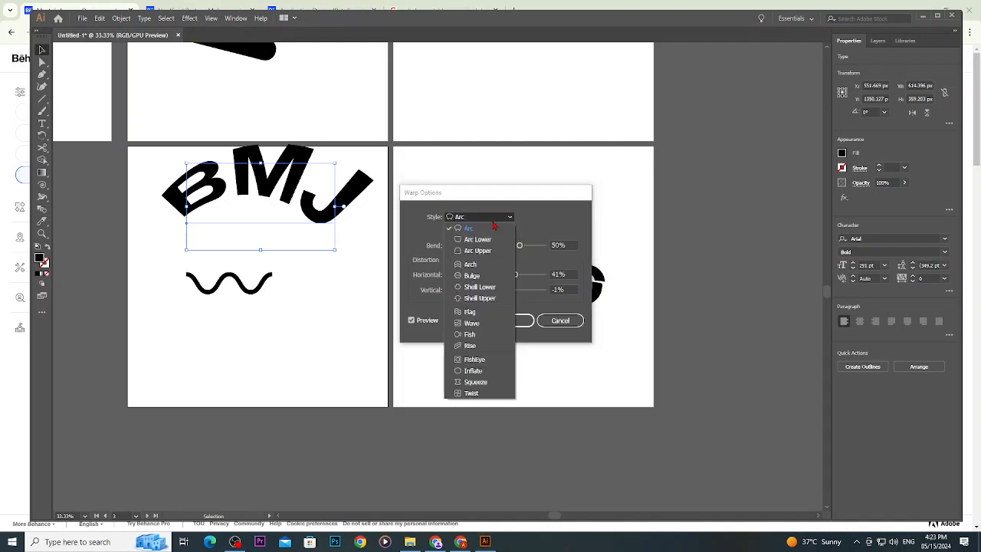
left_click(492, 239)
left_click(492, 219)
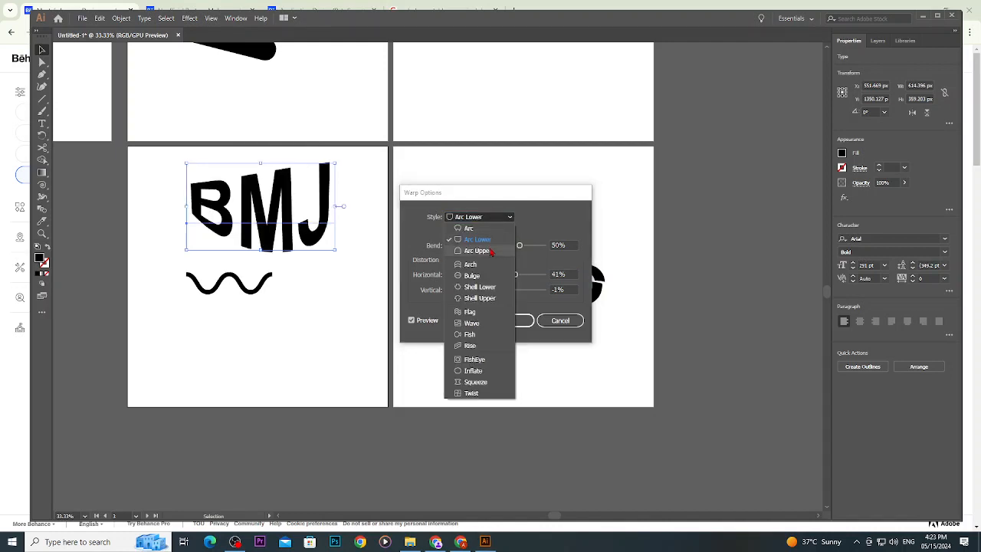
left_click(490, 250)
left_click(494, 222)
left_click(490, 265)
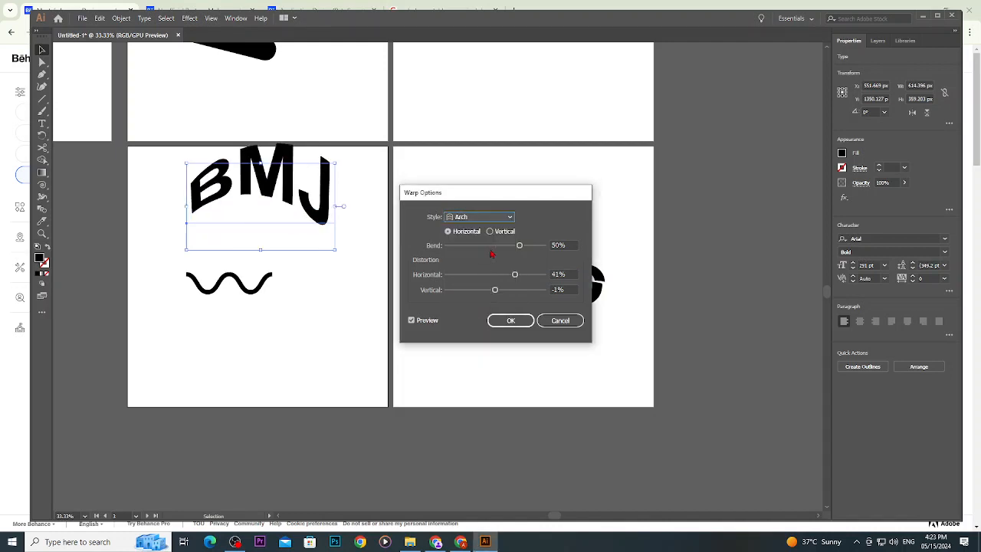
left_click(491, 219)
left_click(483, 275)
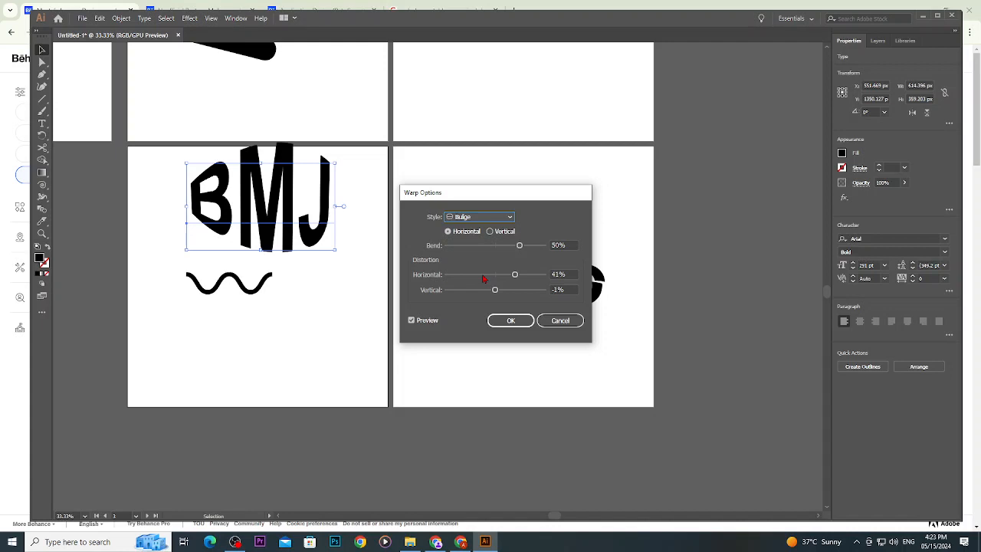
left_click(560, 320)
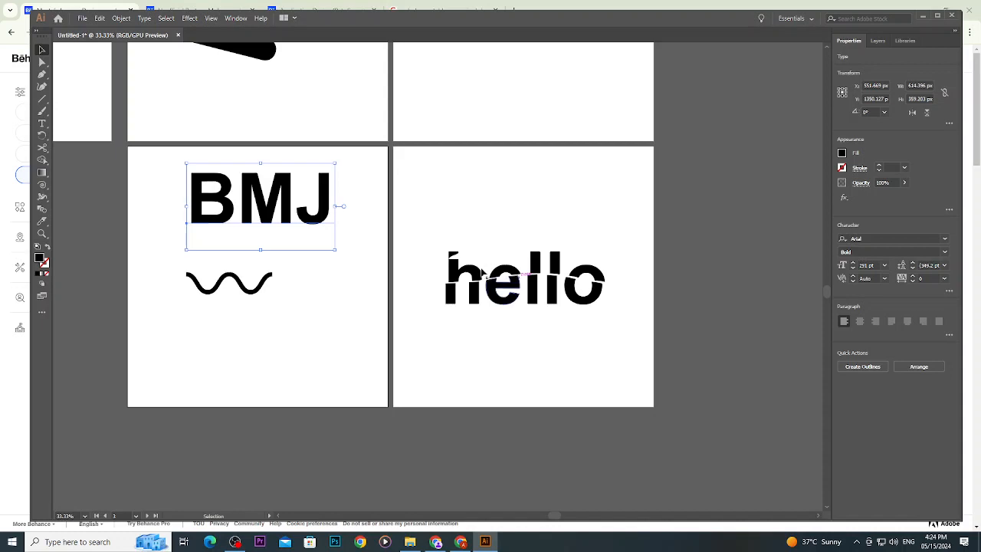
Delete the BMJ text and the wavy line from the artboard.
left_click(406, 341)
left_click_drag(159, 192, 300, 317)
key("Delete")
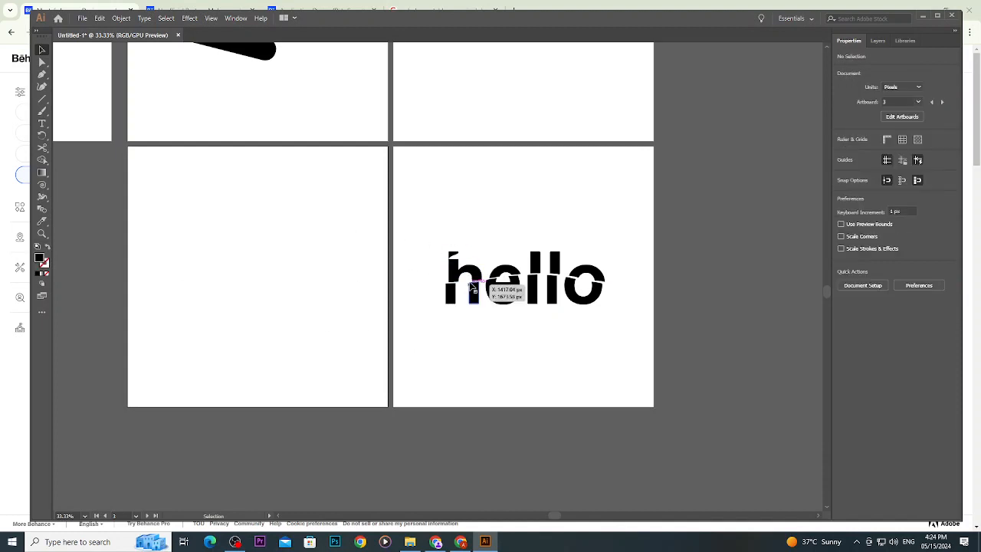
Add the text "HELLO" on the emptied artboard and shift it toward the artboard's left side.
left_click(465, 269)
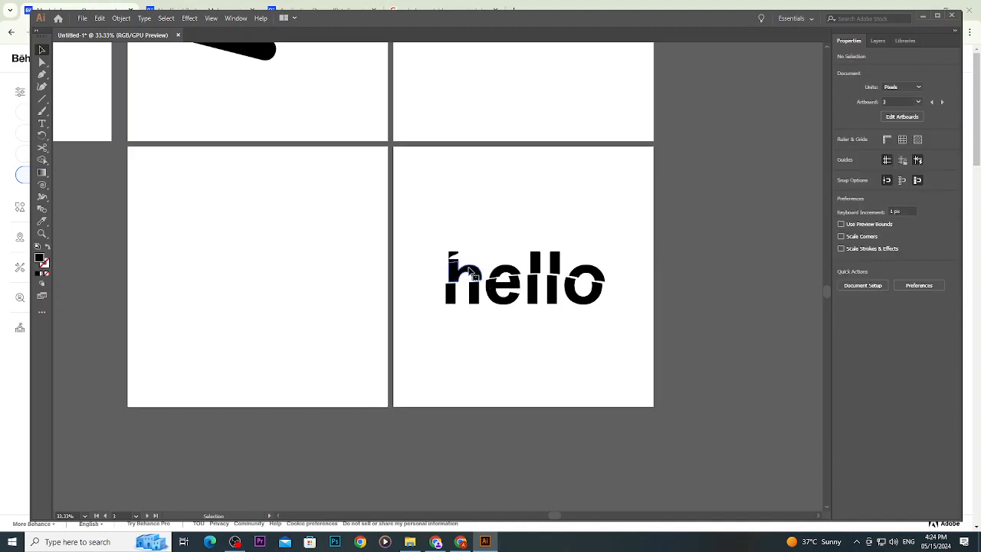
left_click(340, 177)
key("t")
left_click(221, 280)
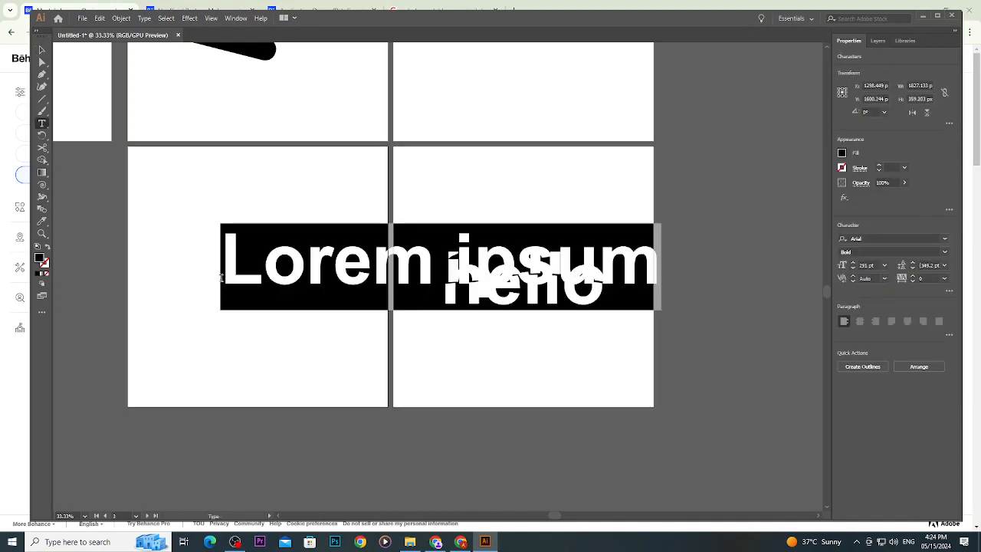
type("HELLO")
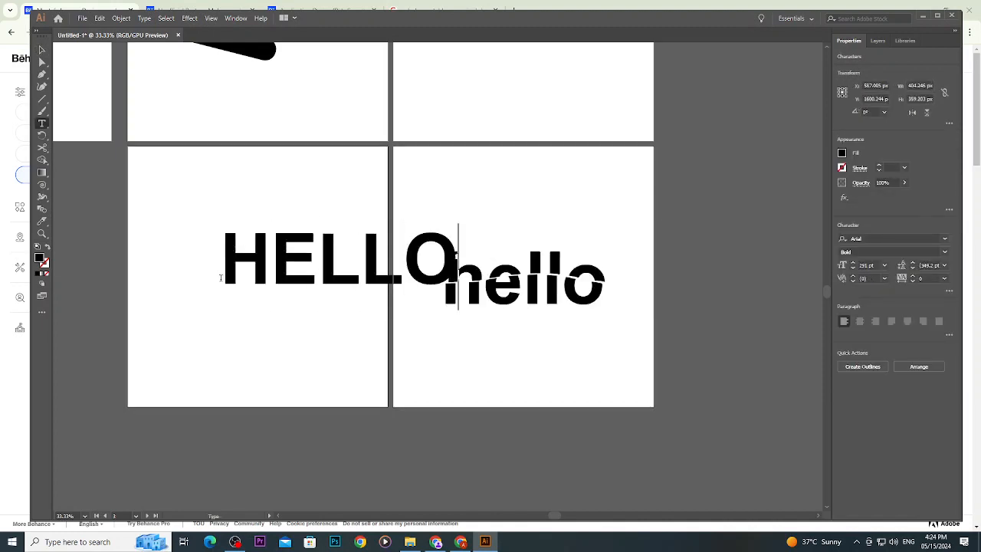
key("Escape")
left_click_drag(259, 253, 187, 228)
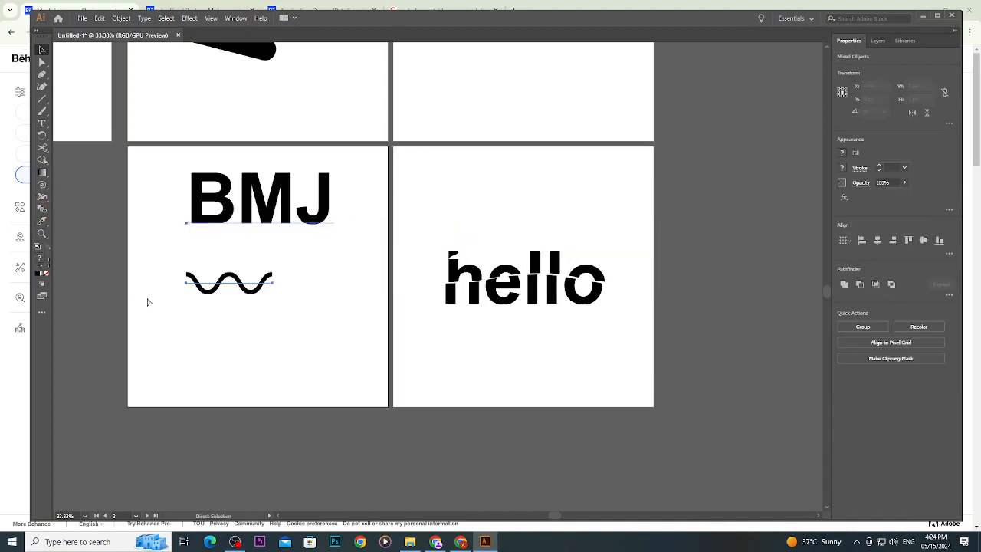
Select the BMJ text and the wavy line together with the Selection tool.
key("v")
left_click(241, 339)
left_click_drag(299, 339, 264, 215)
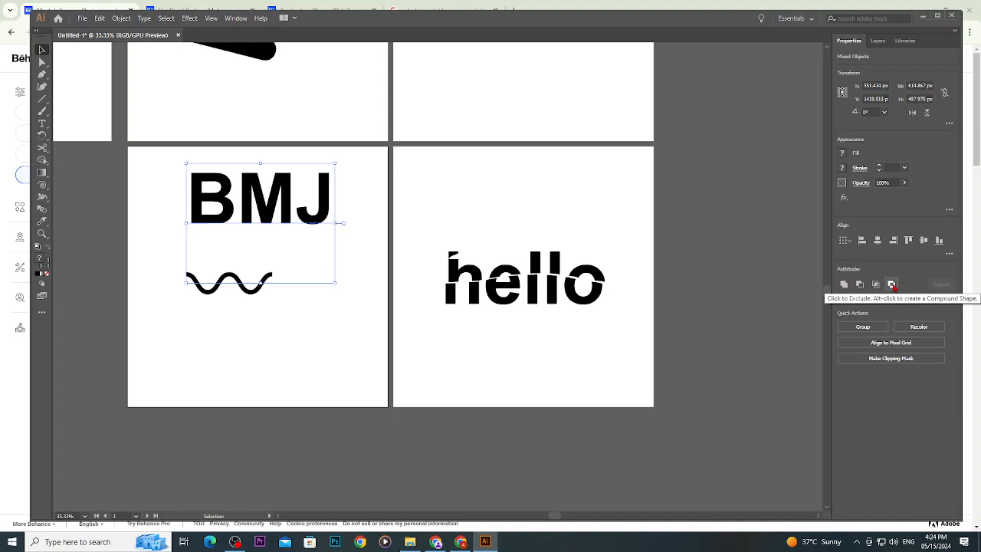
Examine the outlined "Hello" lettering with the reshaped H, selecting its letters and viewing it up close.
left_click(536, 200)
scroll(543, 212, "up", 3)
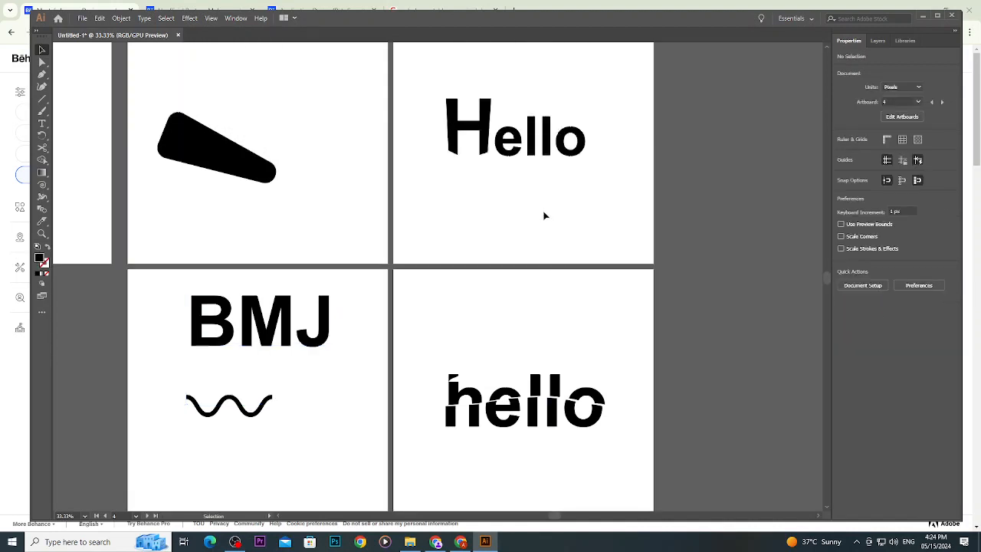
scroll(543, 215, "up", 1)
left_click(567, 178)
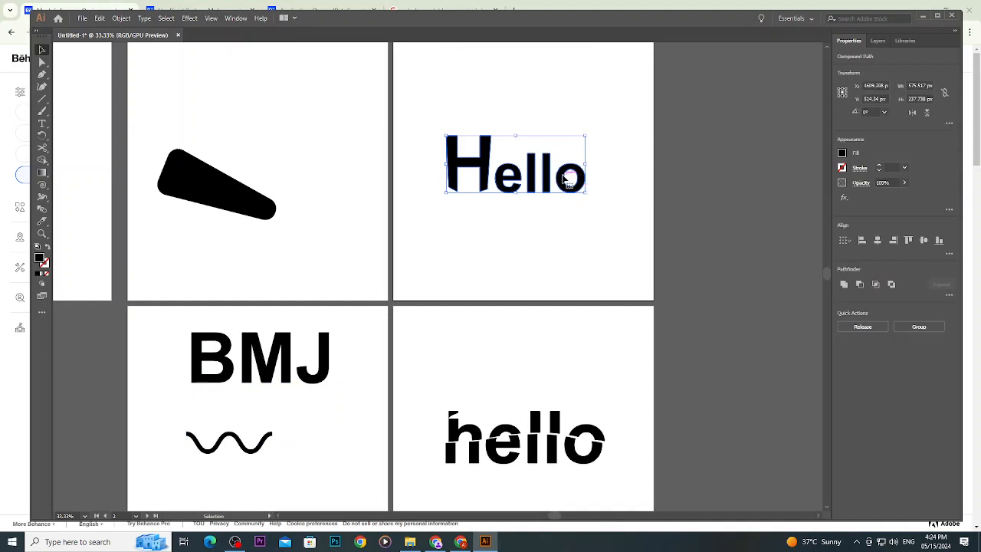
left_click_drag(567, 179, 562, 223)
left_click(565, 171)
scroll(506, 239, "up", 4)
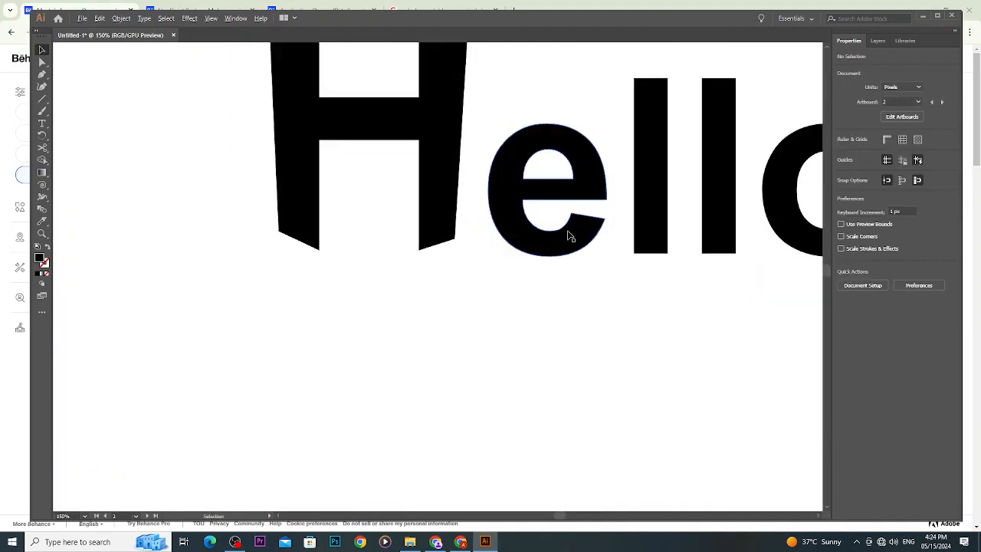
scroll(568, 236, "down", 4)
left_click(561, 240)
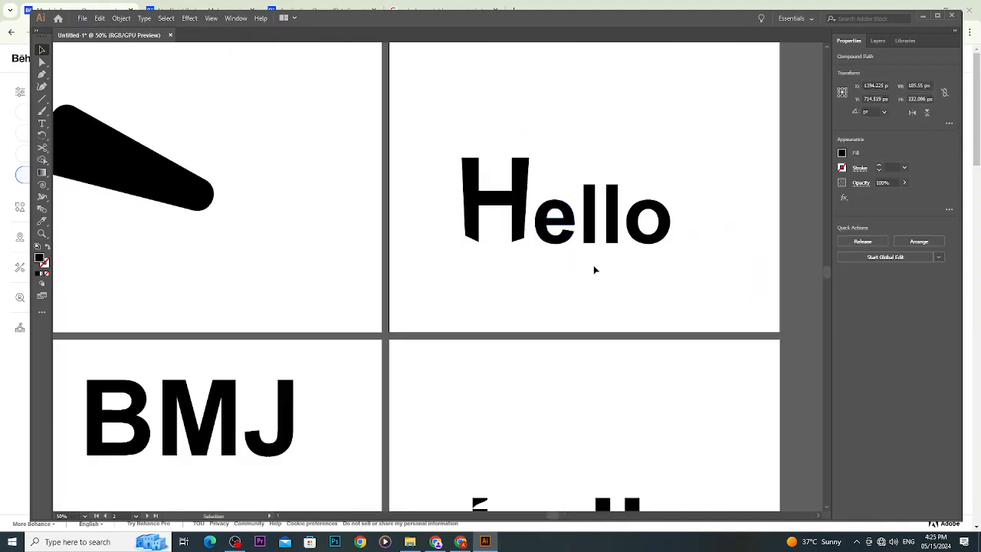
left_click(594, 269)
scroll(589, 272, "down", 3)
scroll(587, 273, "up", 4)
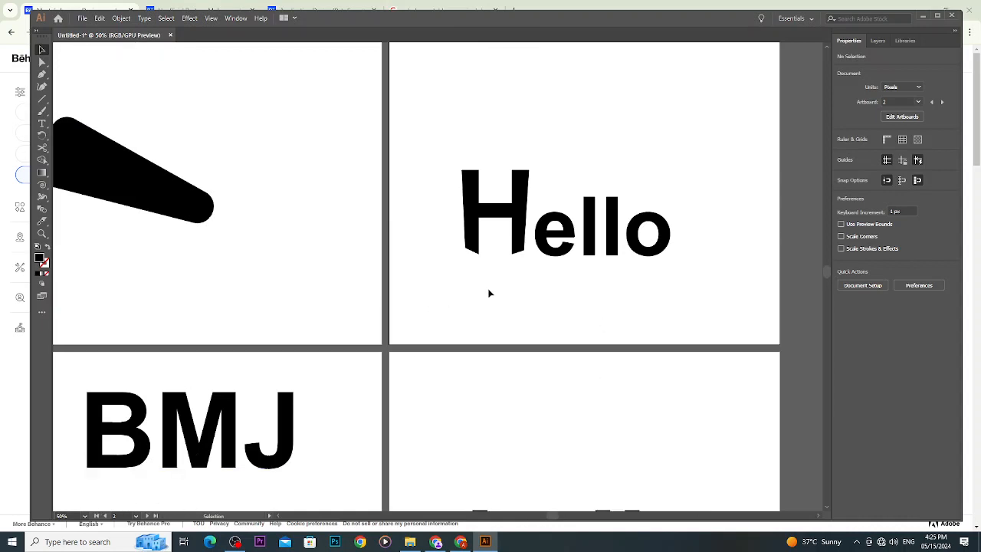
Replace the BMJ text with "SPICY".
left_click(290, 452)
double_click(289, 452)
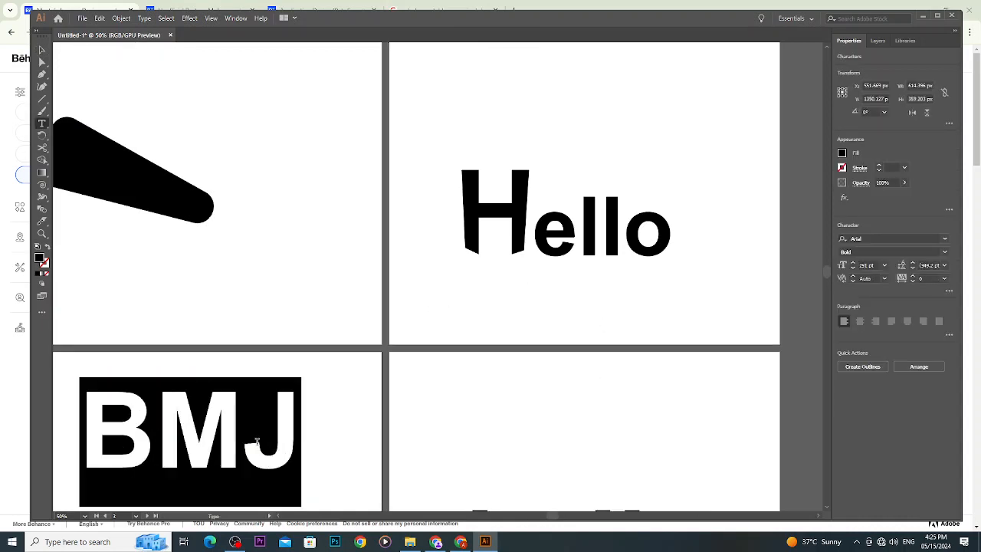
type("SPICY")
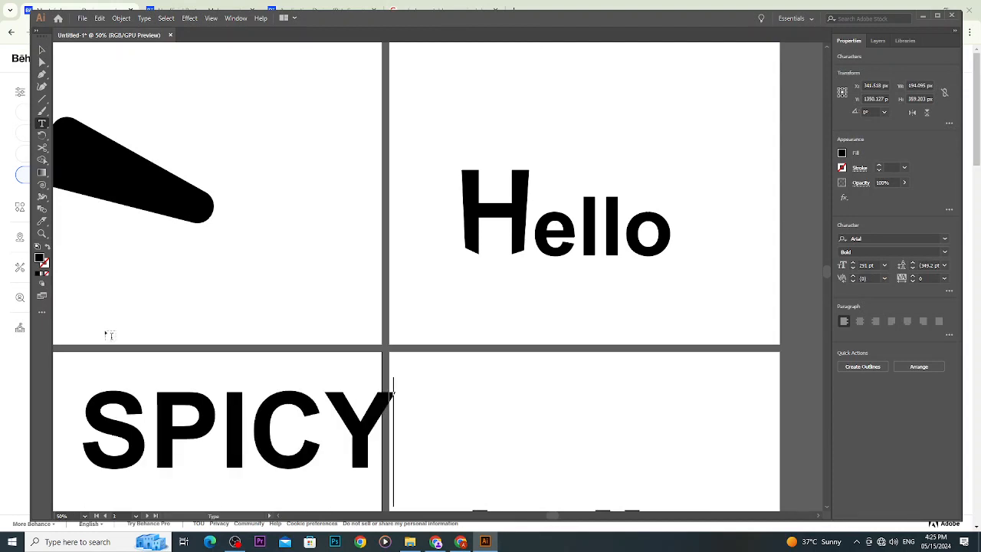
Move the SPICY text onto the neighbouring artboard, above the sliced "hello" lettering.
left_click(42, 51)
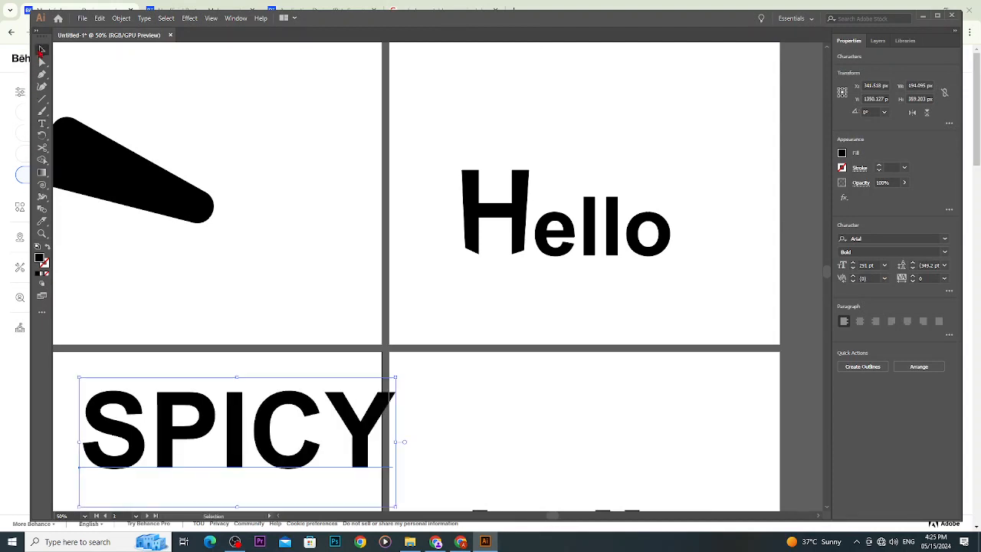
left_click_drag(245, 412, 559, 423)
scroll(564, 459, "up", 2)
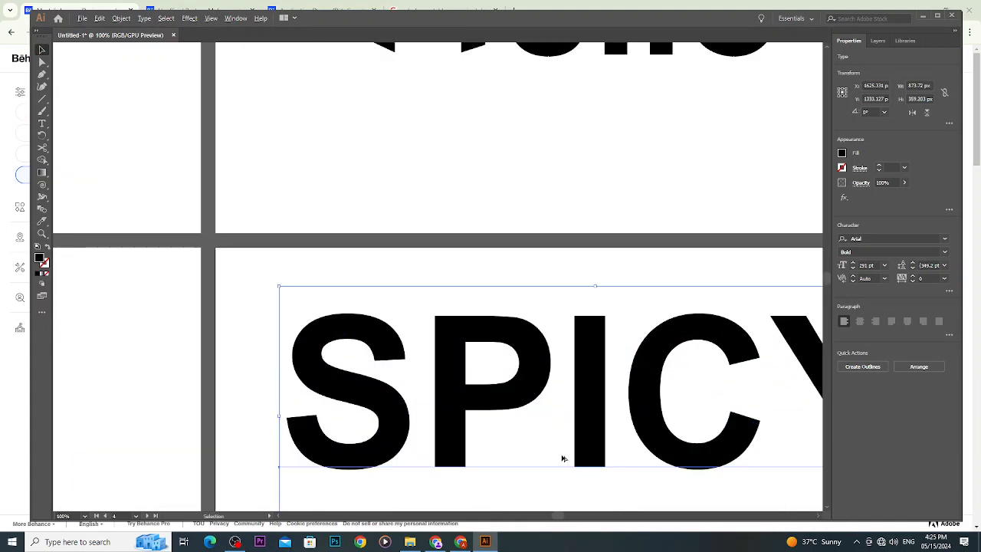
scroll(514, 388, "down", 1)
scroll(511, 373, "down", 1)
left_click(547, 223)
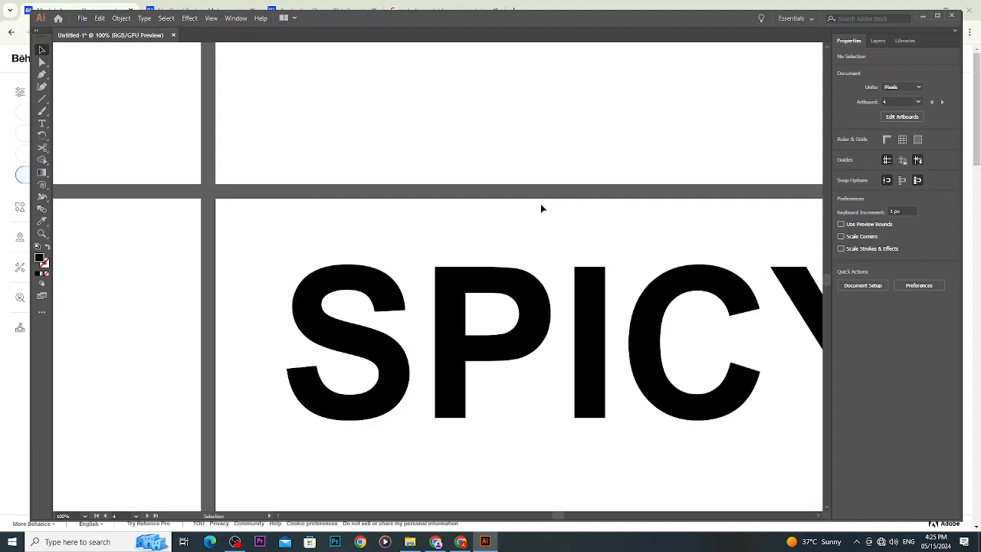
Convert the SPICY text to outlines and ungroup it into separate letters.
scroll(306, 331, "up", 3)
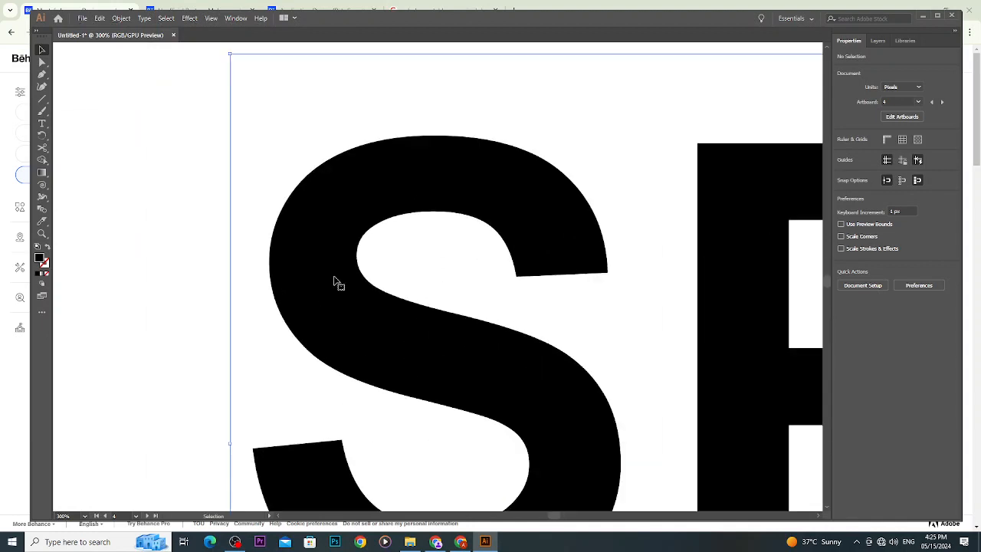
left_click(295, 266)
scroll(315, 203, "down", 4)
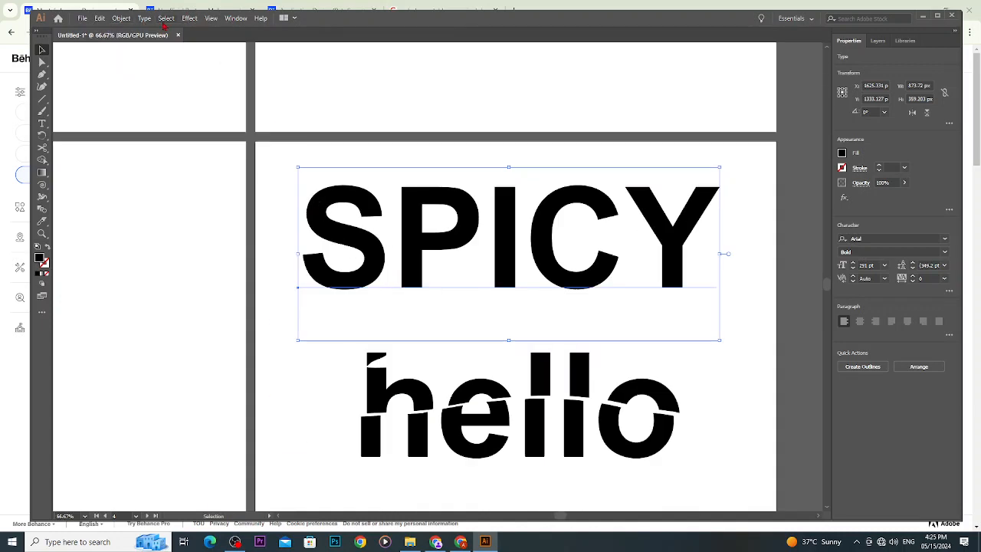
key("ctrl+shift+o")
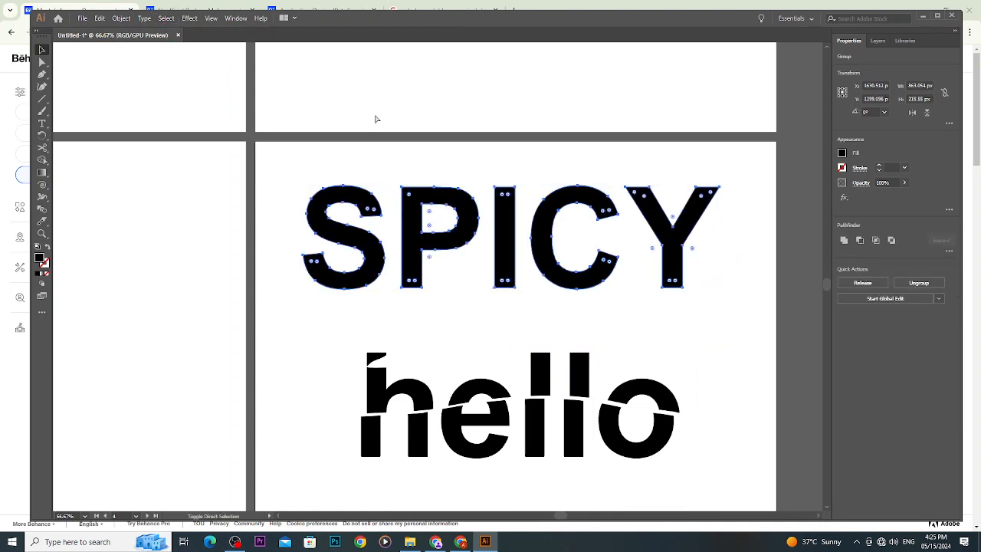
key("ctrl+shift+g")
left_click(373, 151)
Enlarge the letter S up and to the left to about 217 × 277 px, keeping its baseline aligned with the other letters.
left_click(376, 188)
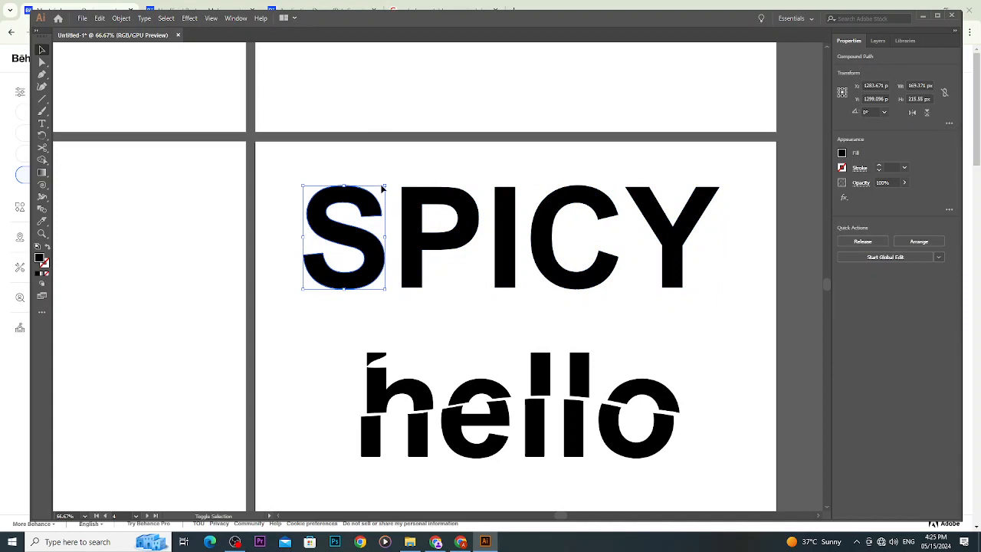
left_click_drag(304, 185, 279, 156)
mouse_move(365, 253)
left_mouse_down()
mouse_move(387, 247)
mouse_move(375, 243)
left_mouse_up()
left_click(416, 165)
left_click(365, 179)
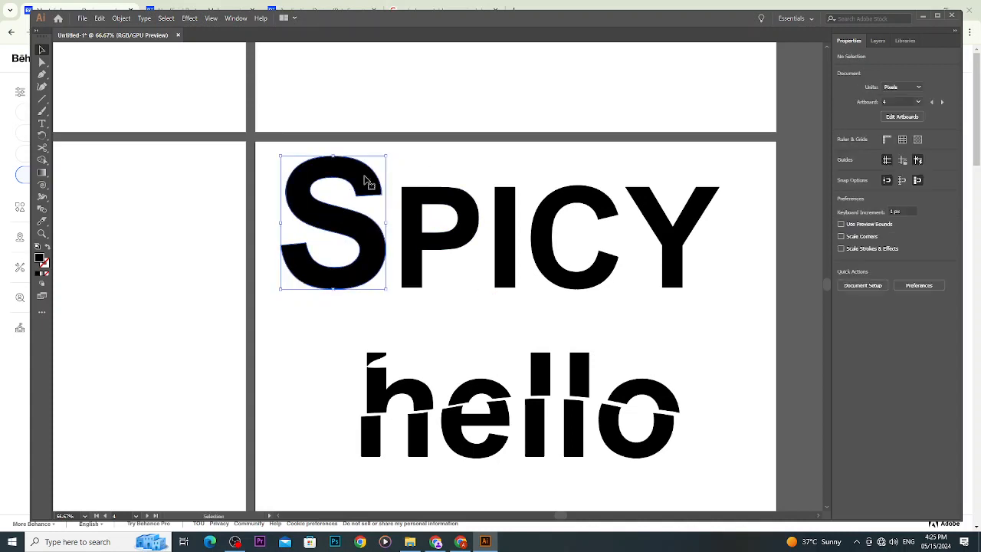
Draw a circle about 26 px in diameter over the S's upper-left edge and fill it white.
scroll(268, 207, "up", 1)
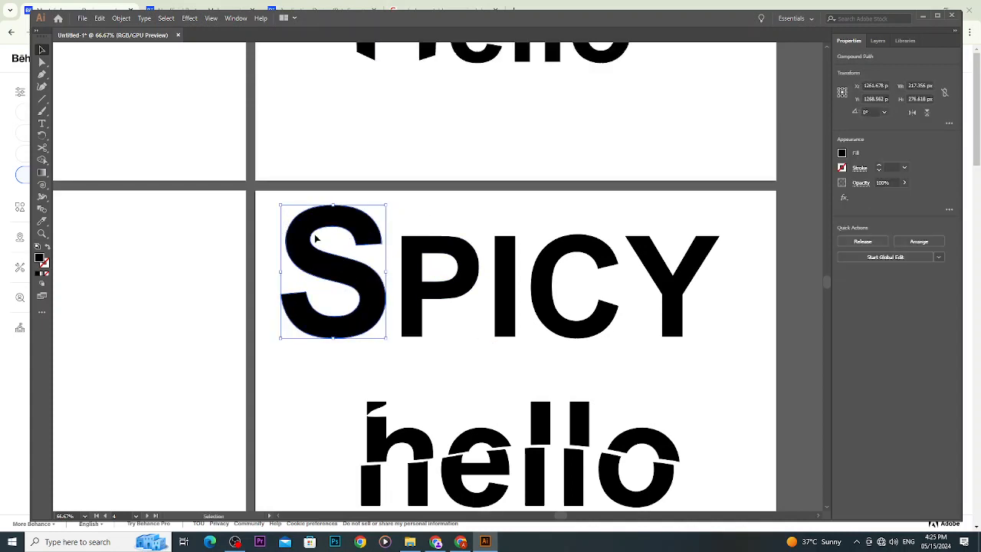
scroll(286, 236, "up", 2, "alt")
left_click(331, 161)
scroll(339, 223, "up", 1, "alt")
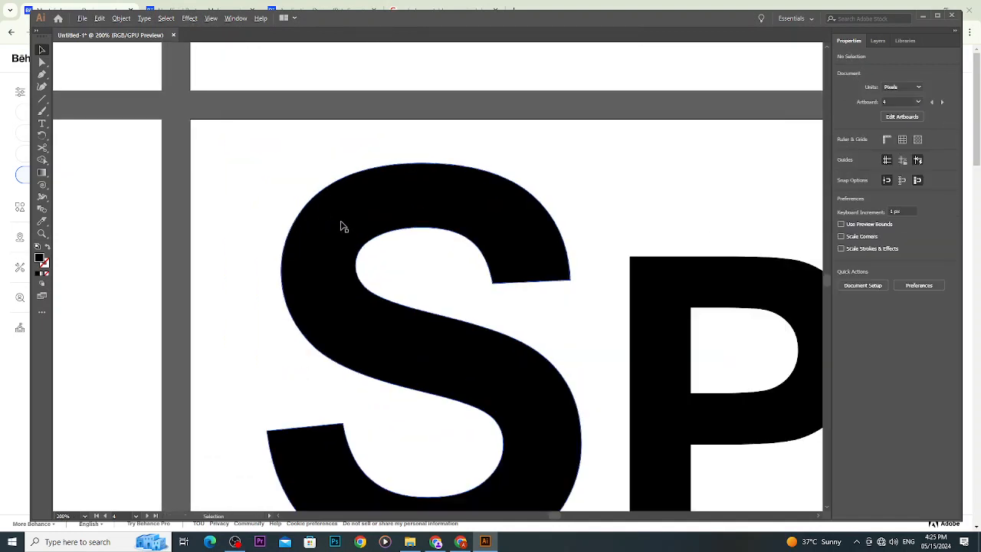
left_click(344, 225)
scroll(337, 171, "up", 1, "alt")
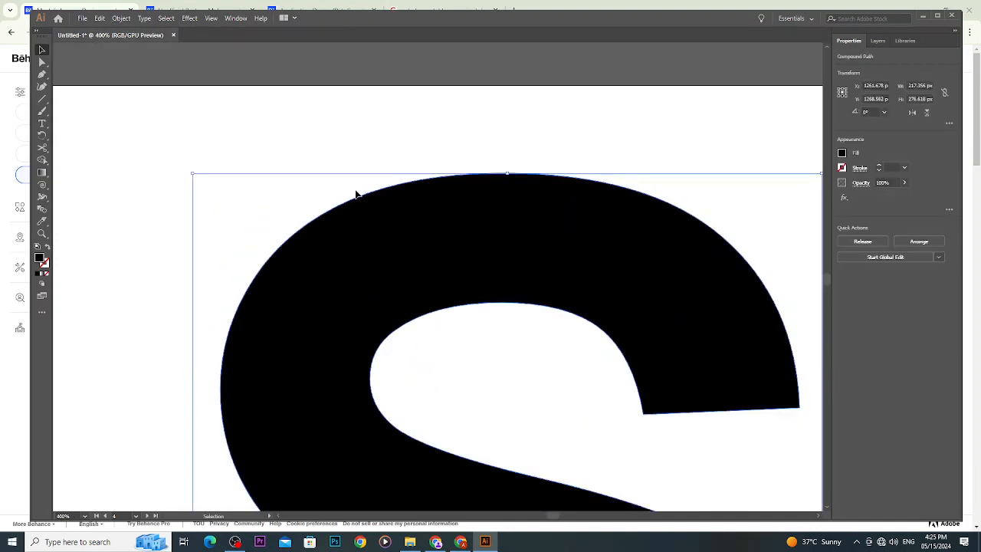
scroll(360, 197, "down", 2)
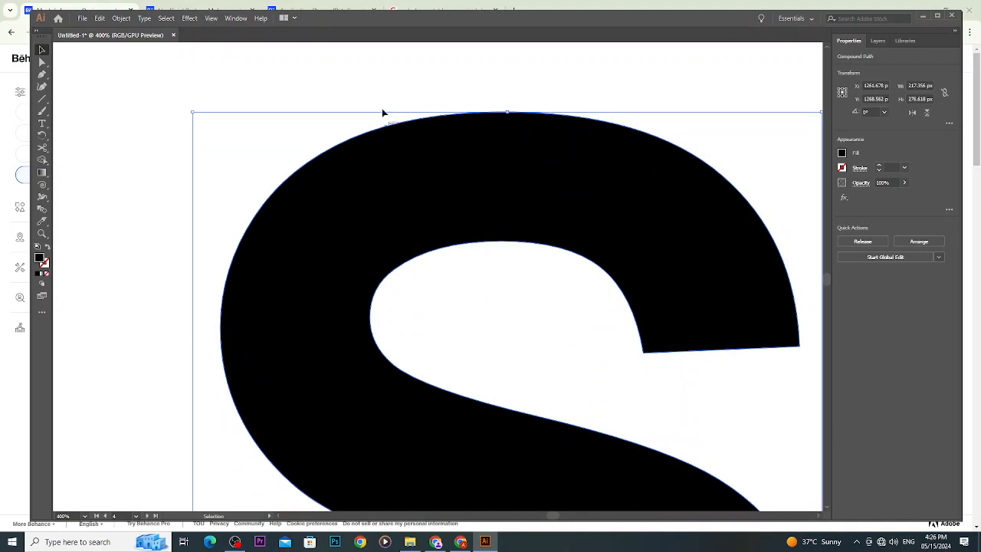
left_click(379, 131)
left_click(306, 197)
left_click(43, 98)
left_click(82, 115)
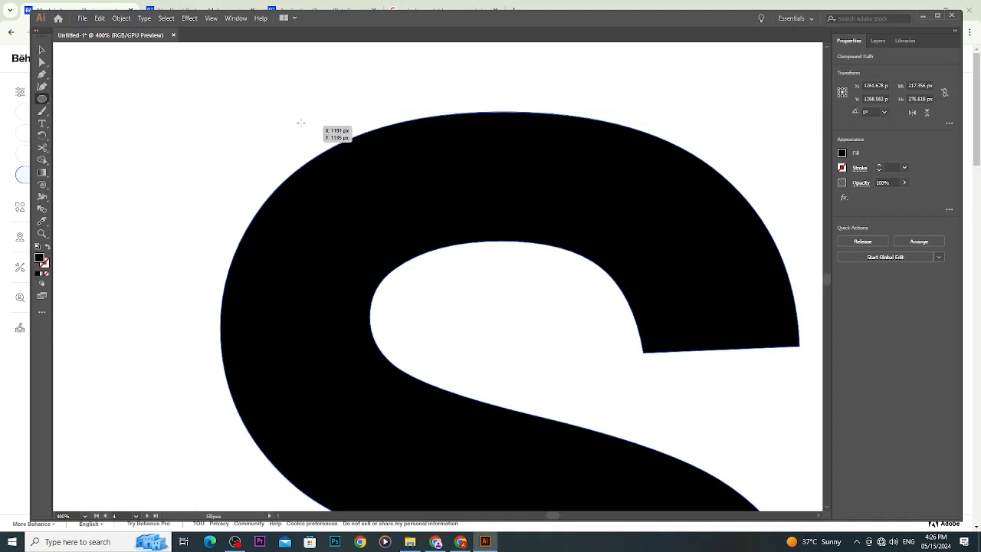
left_click_drag(293, 117, 369, 190)
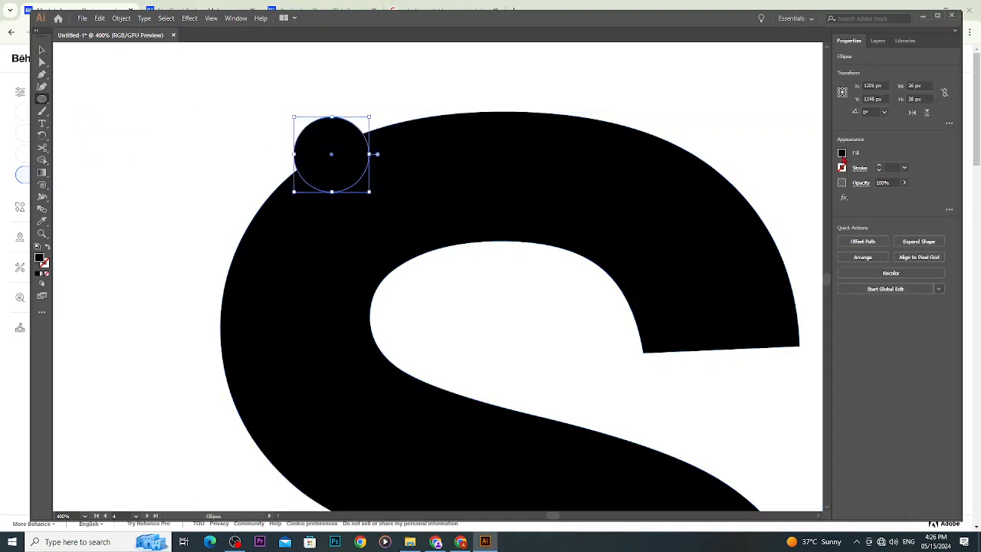
left_click(841, 153)
left_click(744, 189)
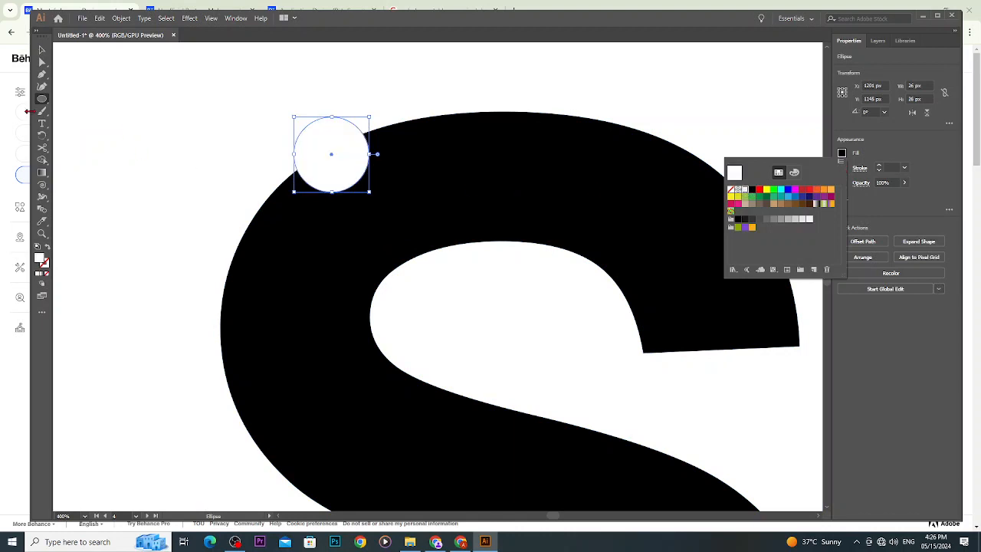
Place copies of the white circle along the upper-left edge of the S to form a bite shape.
left_click(43, 51)
left_click(42, 49)
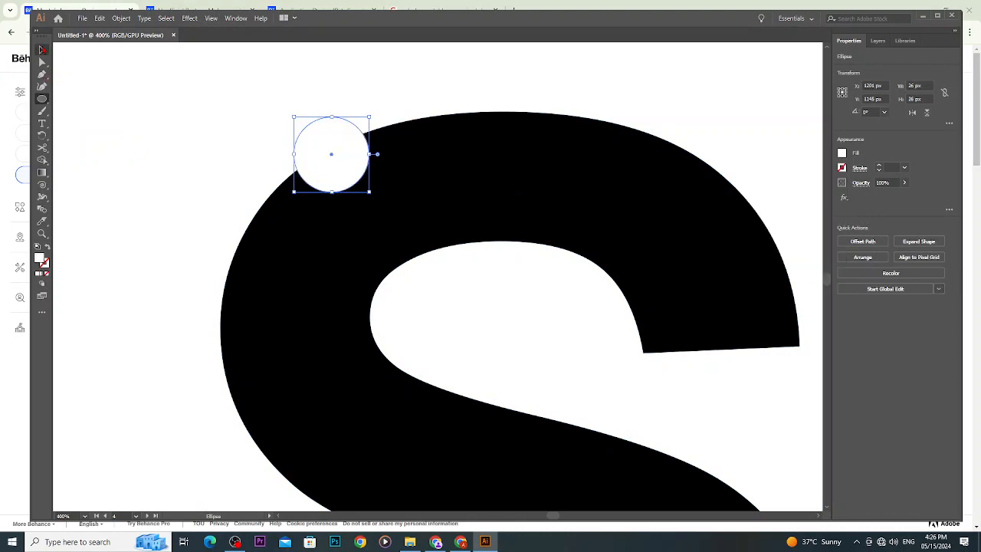
left_click(270, 185)
left_click(338, 185)
left_click_drag(339, 185, 260, 258)
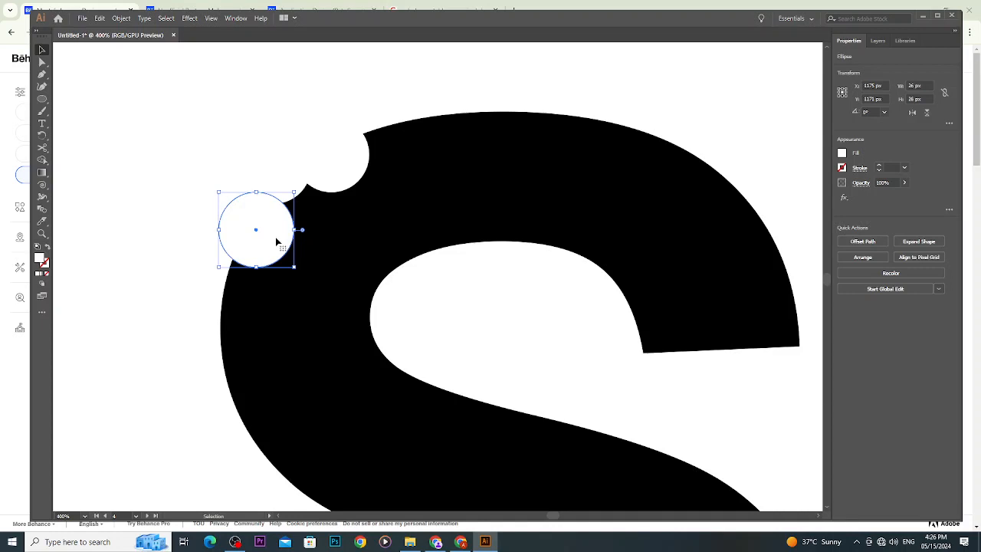
left_click_drag(276, 244, 228, 263)
left_click(97, 227)
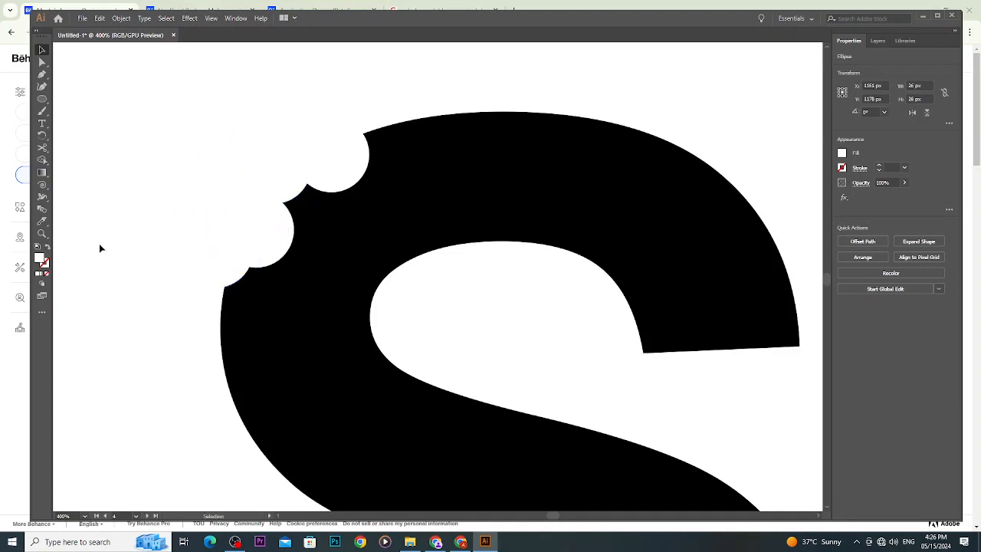
Inspect the circles overlapping the S in Outline view, and return to the normal preview.
scroll(100, 244, "down", 4)
scroll(103, 284, "up", 2)
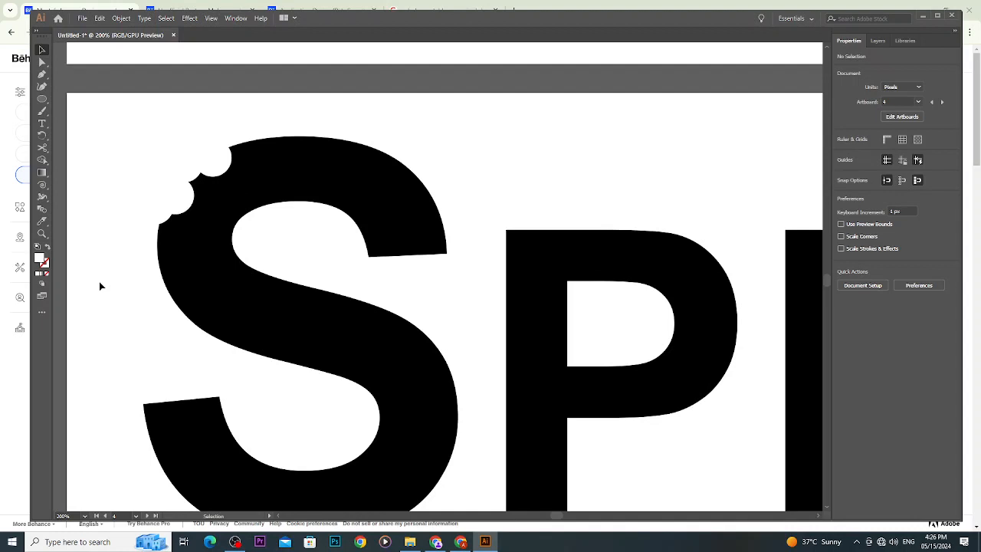
scroll(96, 285, "down", 3)
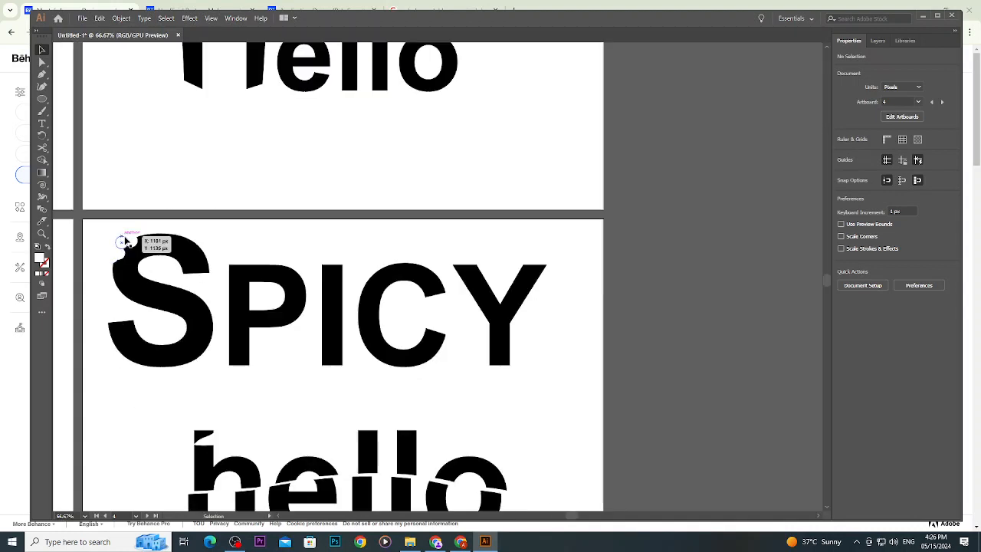
scroll(109, 258, "up", 2)
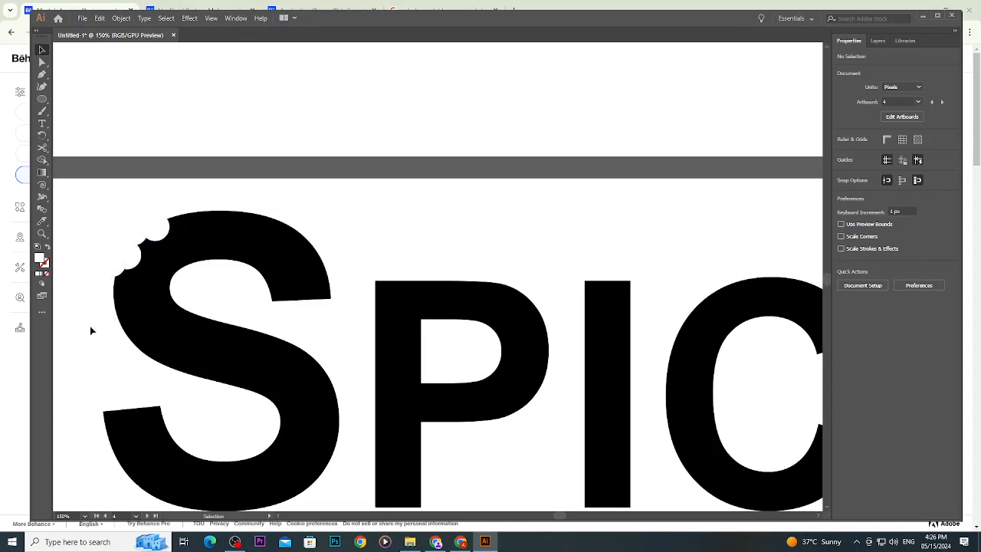
key("a")
key("ctrl+y")
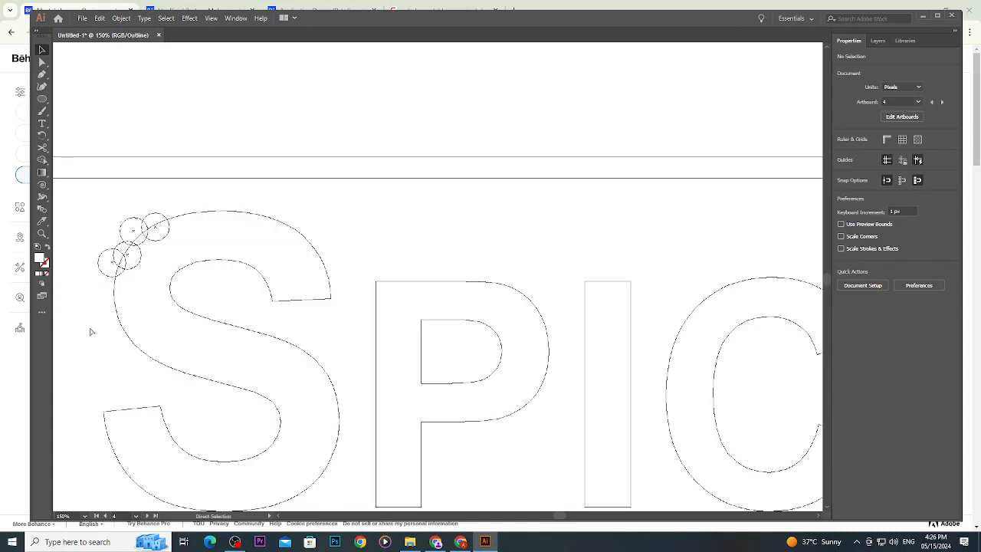
key("v")
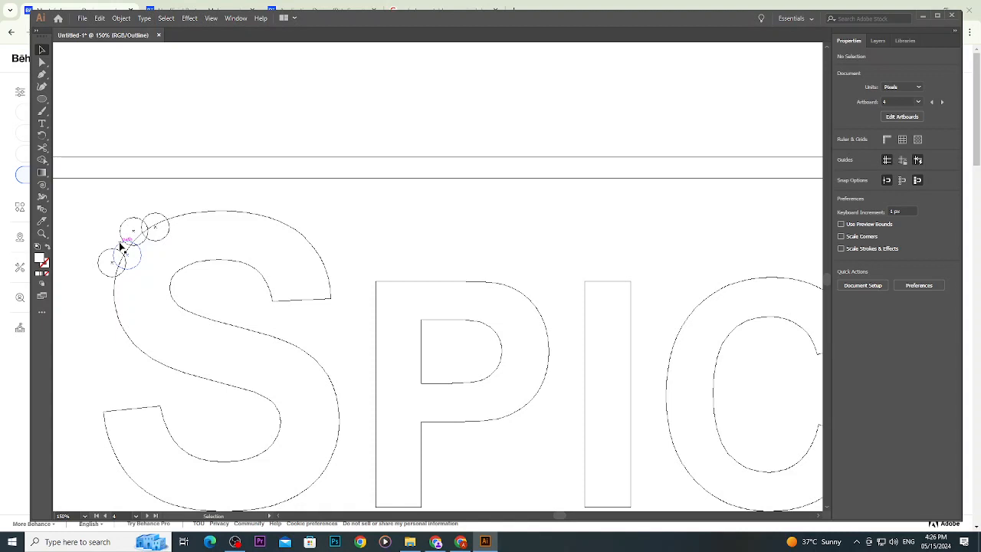
key("a")
key("ctrl+y")
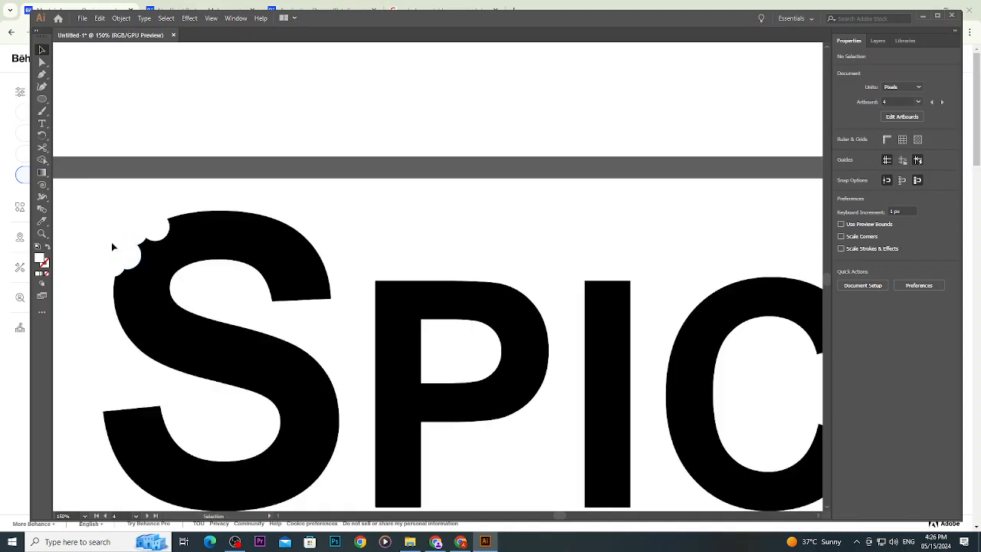
Try Pathfinder Unite on the S and its circles, undo it, and subtract the circles from the S with Minus Front.
left_click_drag(66, 188, 280, 464)
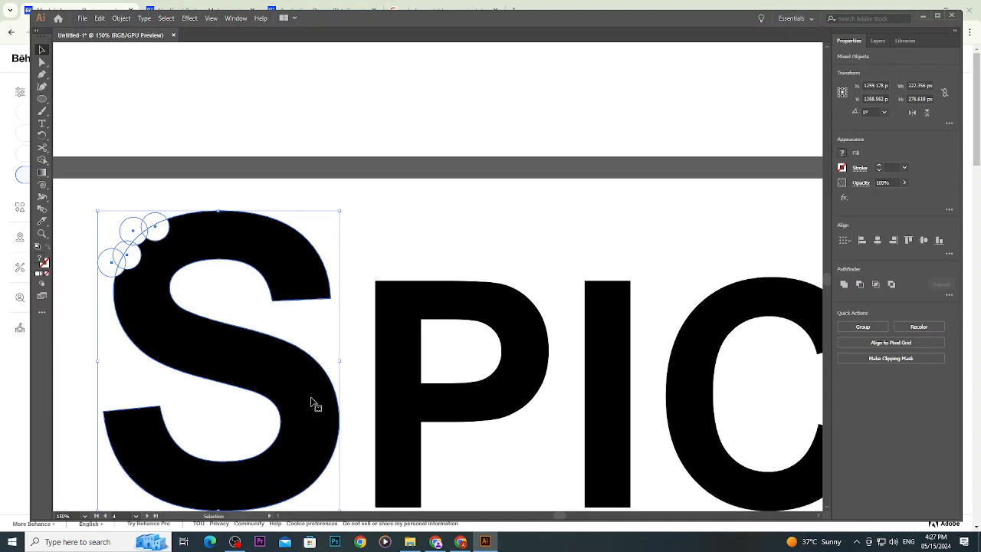
left_click(843, 284)
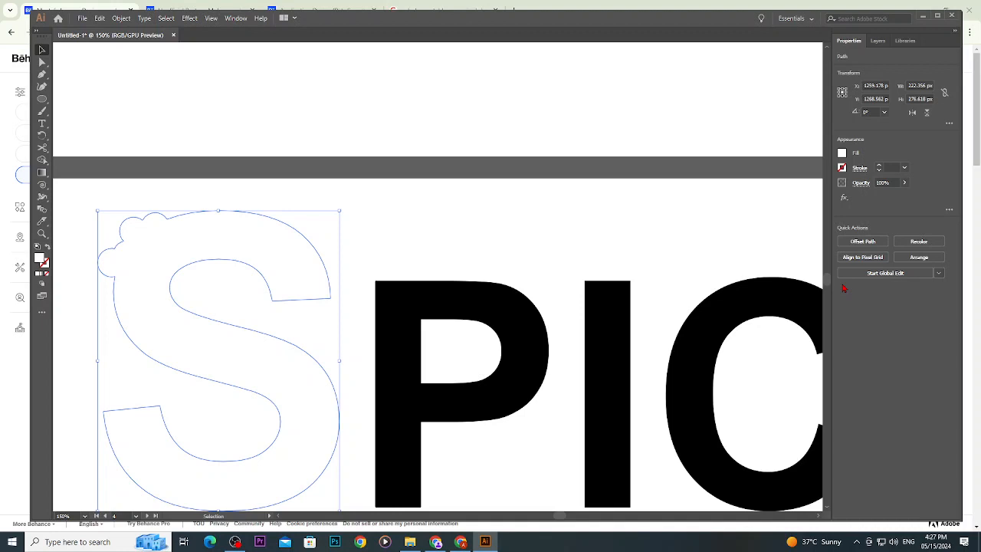
key("ctrl+z")
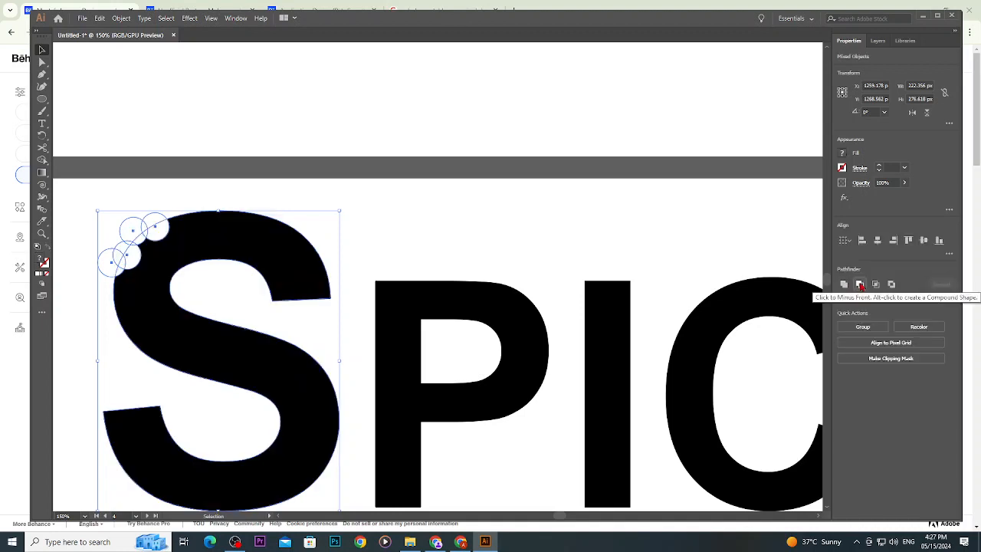
left_click(859, 284)
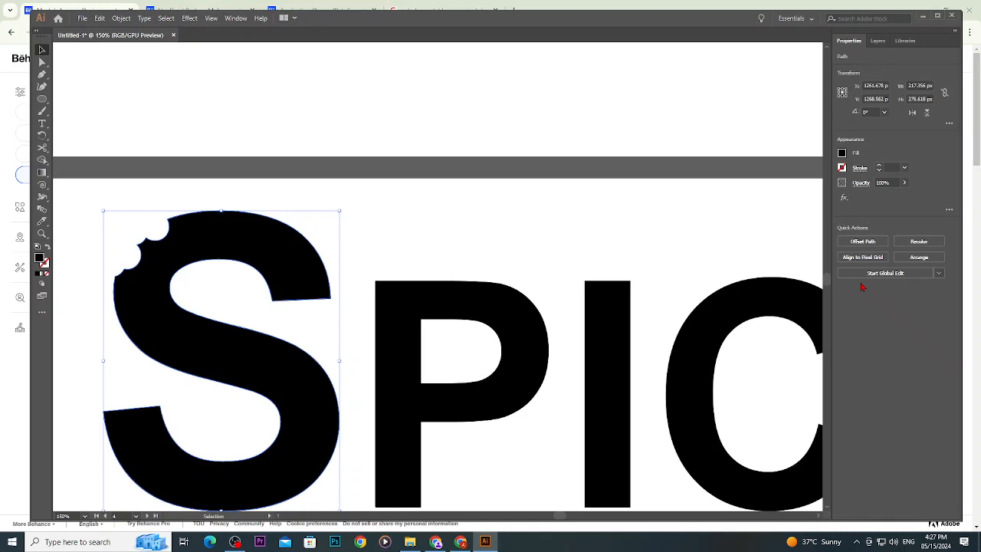
Examine the bitten S's path in Outline view.
left_click(501, 222)
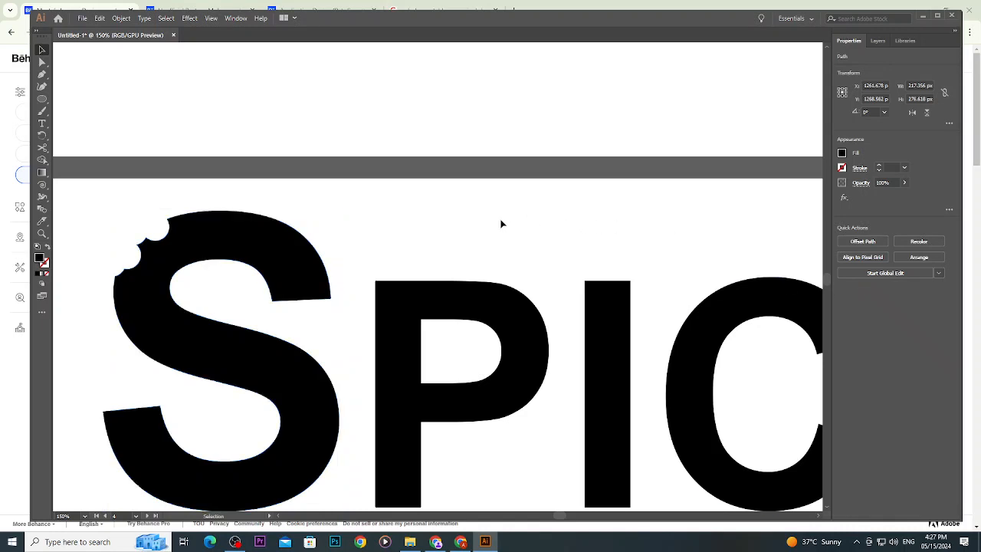
left_click(289, 252)
key("ctrl+y")
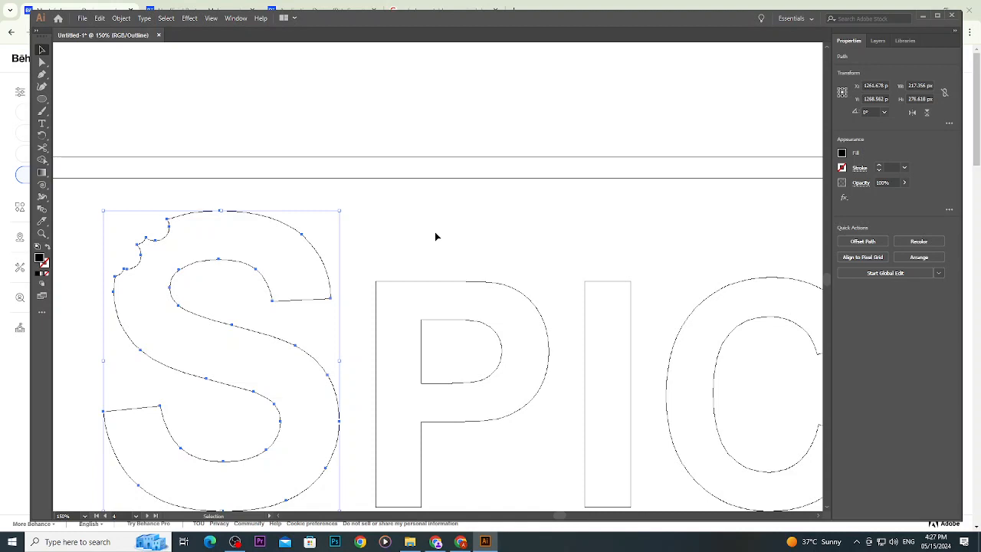
Undo the Minus Front subtraction to bring back the circles on the S, and return to the normal preview.
key("ctrl+z")
key("ctrl+z")
key("ctrl+z")
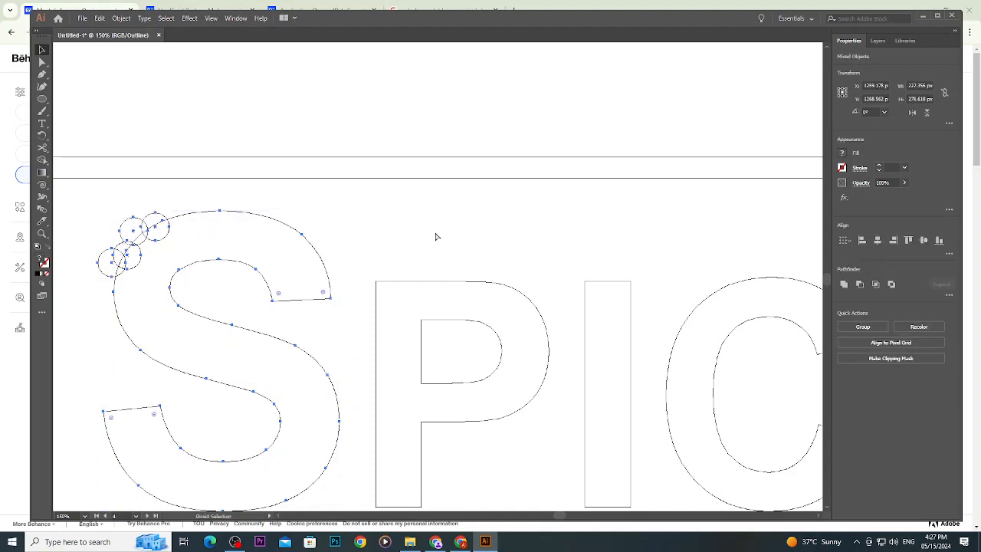
left_click(423, 232)
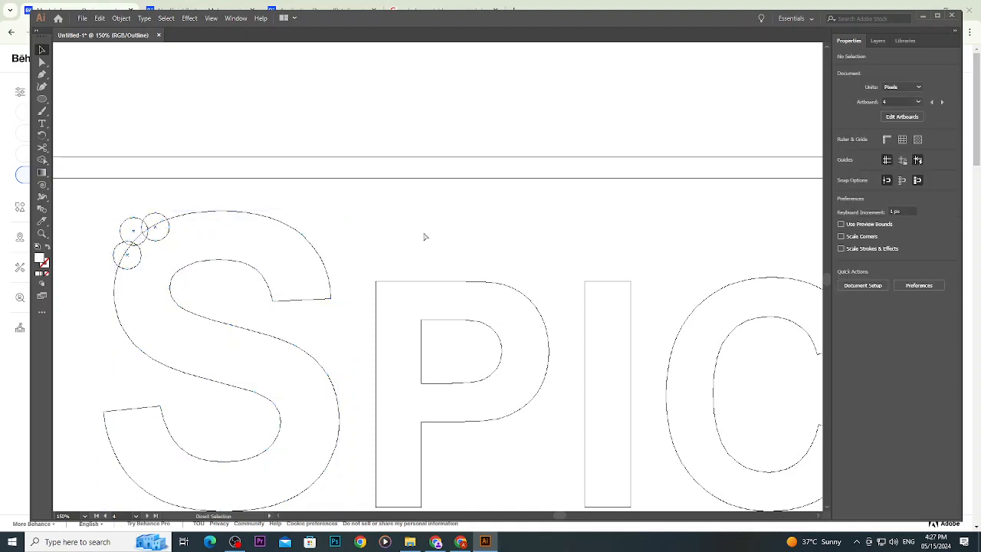
key("ctrl+y")
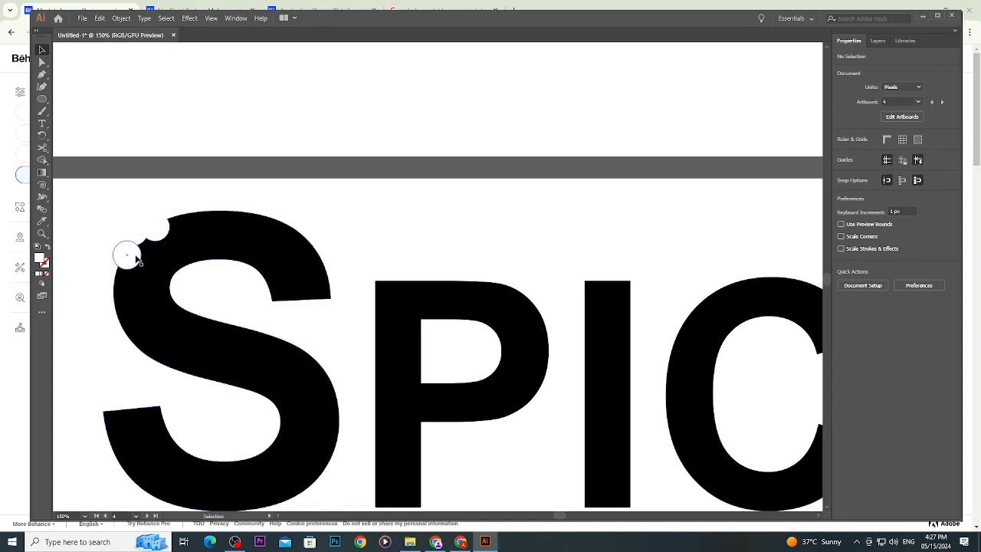
key("ctrl+z")
key("ctrl+shift+z")
key("ctrl+shift+z")
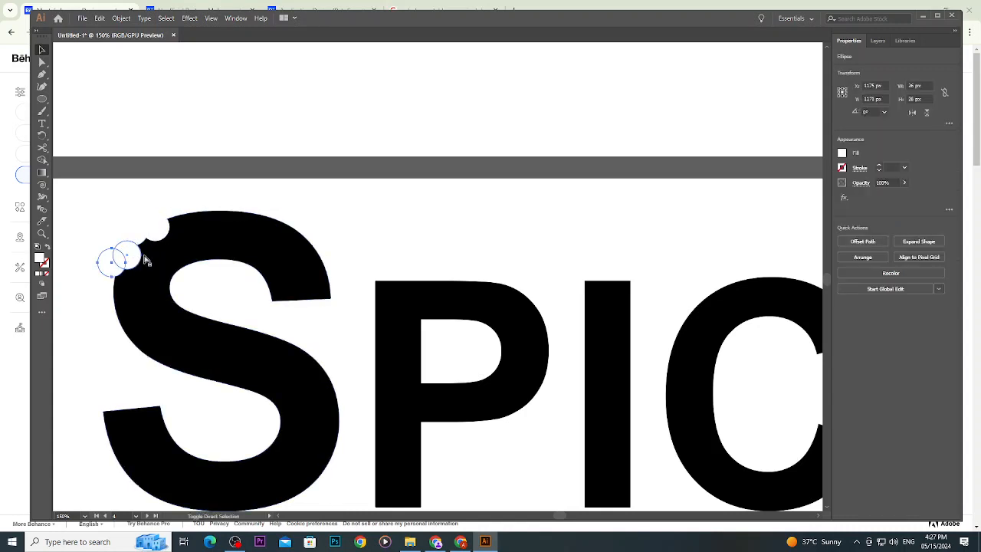
Check the white circles overlapping the S in Outline view, and switch back to the normal preview.
left_click(362, 227)
key("a")
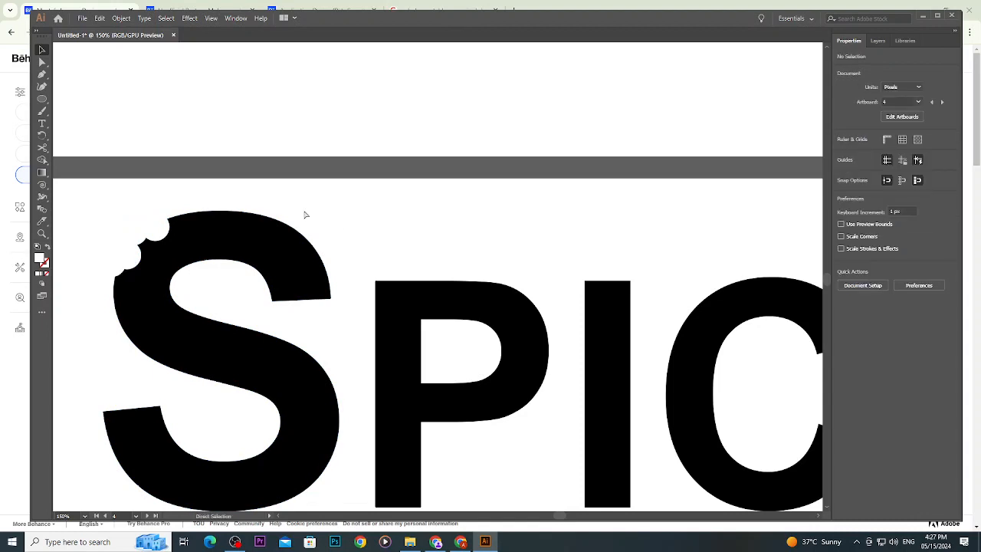
key("ctrl+y")
key("v")
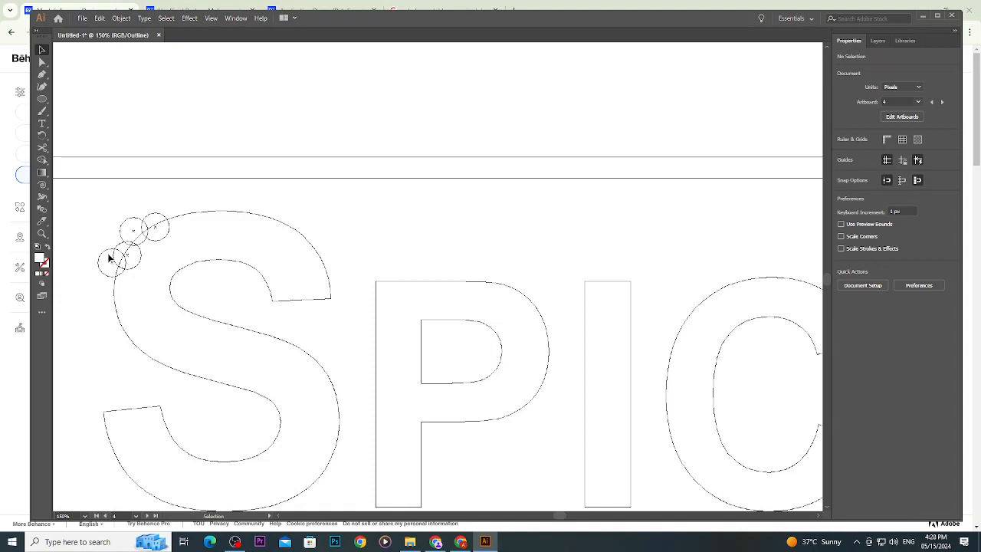
key("a")
key("ctrl+y")
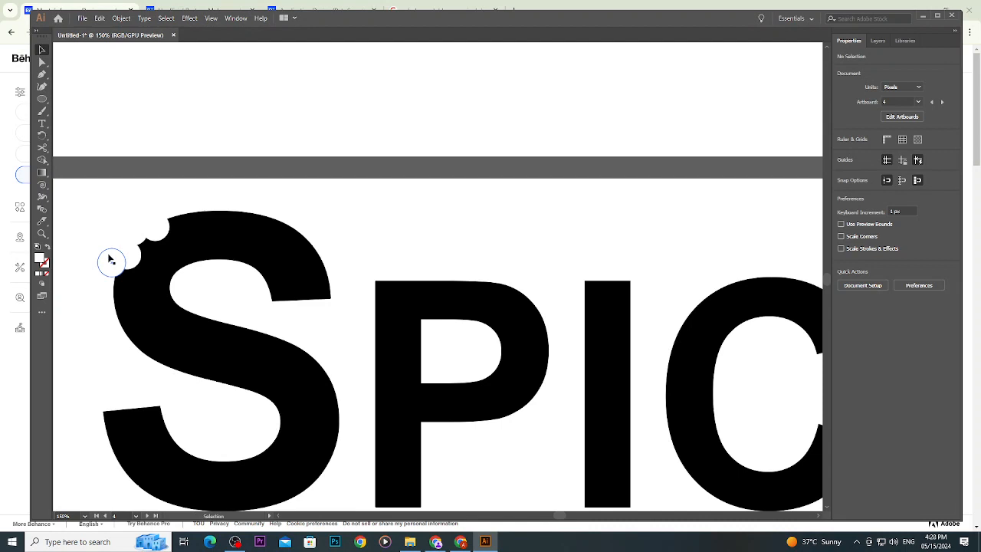
Subtract the four white circles from the S of SPICY with Pathfinder Minus Front.
left_click(111, 261)
left_click_drag(80, 192, 342, 507)
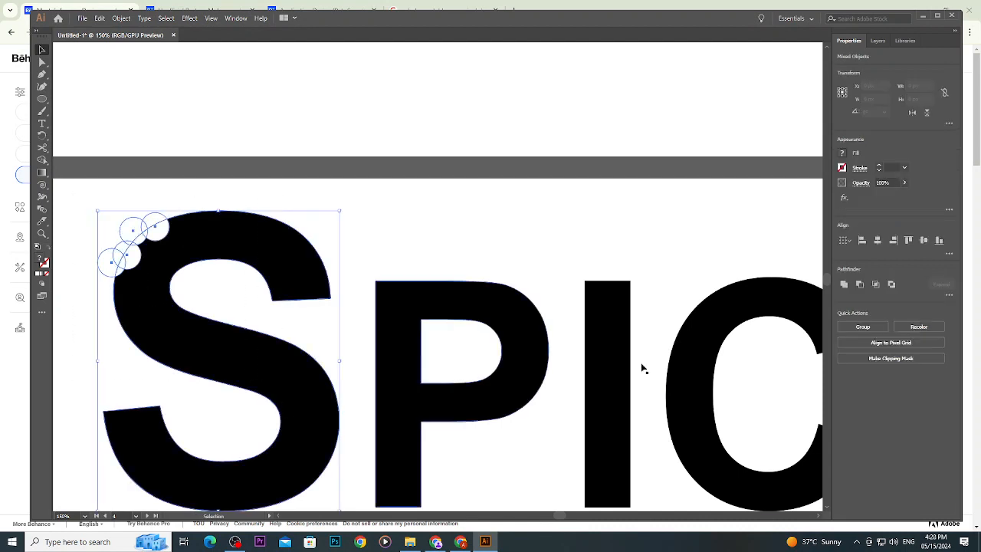
left_click(859, 285)
left_click(456, 248)
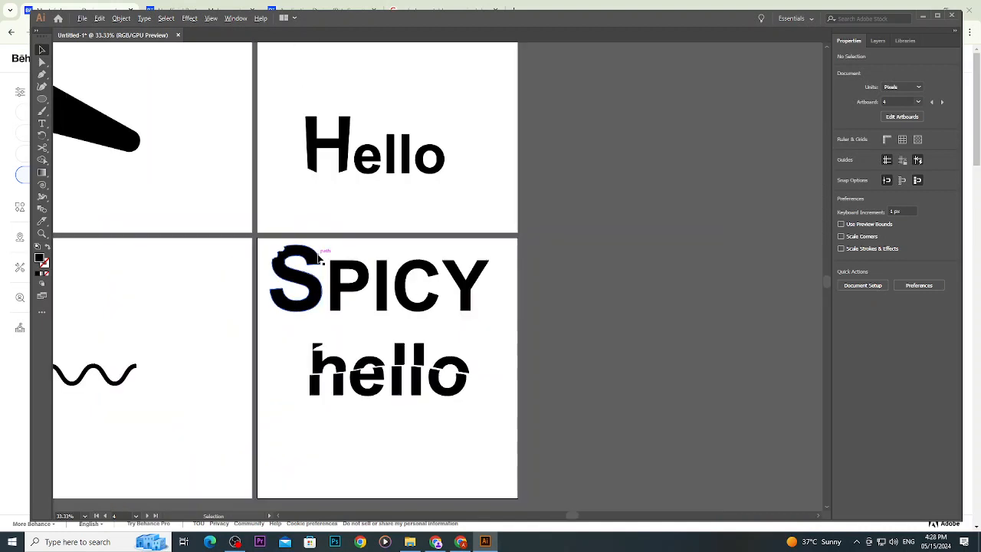
scroll(360, 254, "down", 4)
left_click(315, 263)
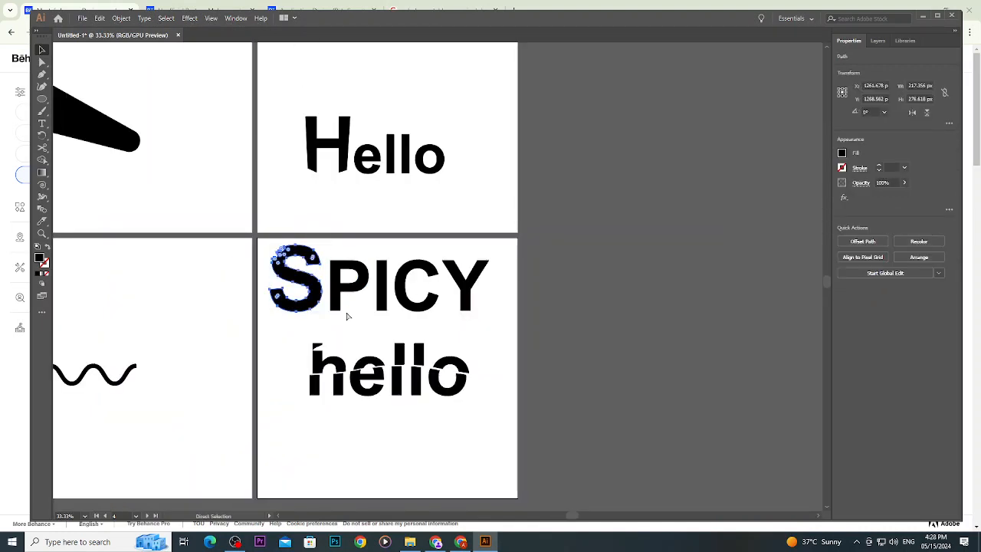
Draw a black ellipse about 363 by 182 px above the wavy line on artboard 3.
scroll(347, 316, "left", 13)
scroll(349, 315, "left", 3)
left_click(358, 302)
scroll(383, 310, "left", 6)
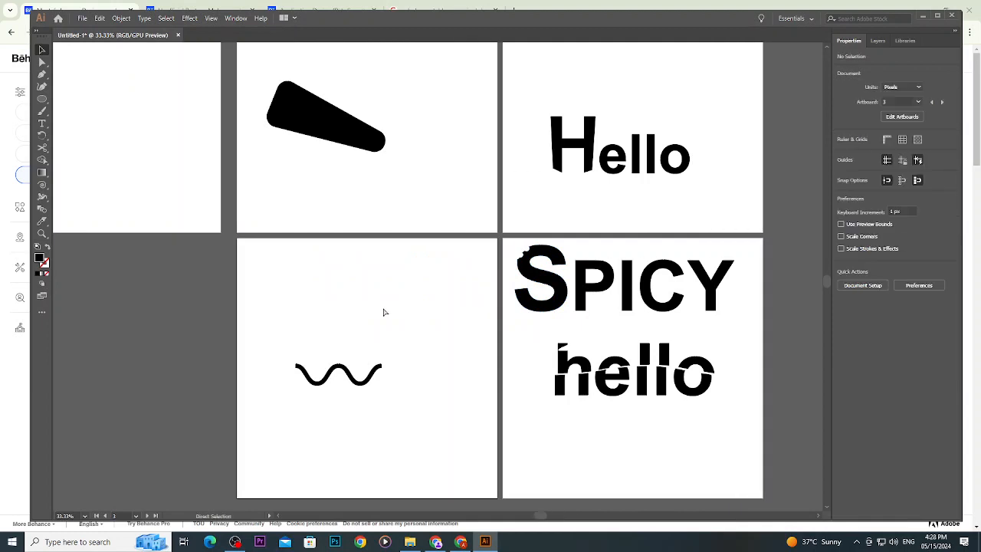
scroll(397, 306, "up", 2)
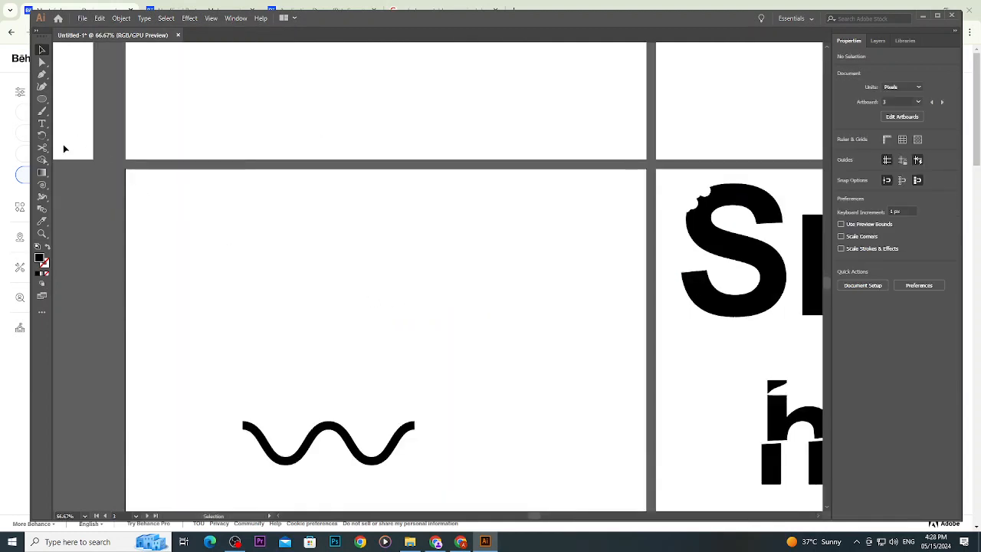
left_click(42, 98)
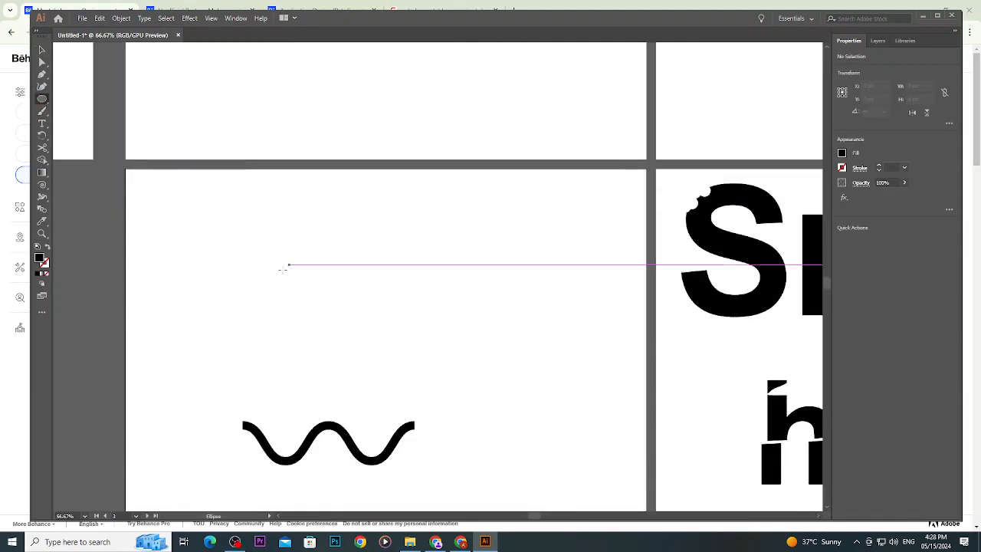
left_click_drag(264, 270, 439, 358)
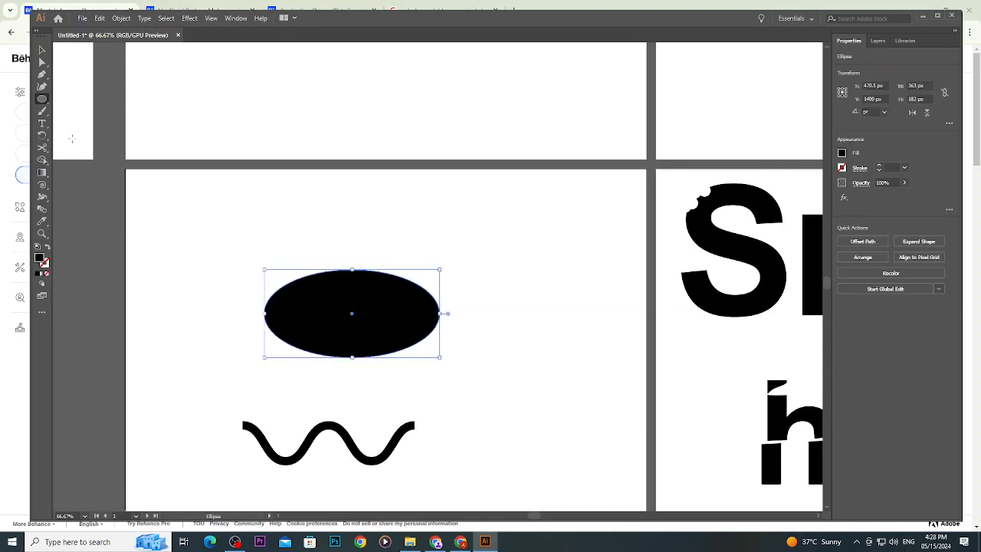
key("v")
left_click(473, 352)
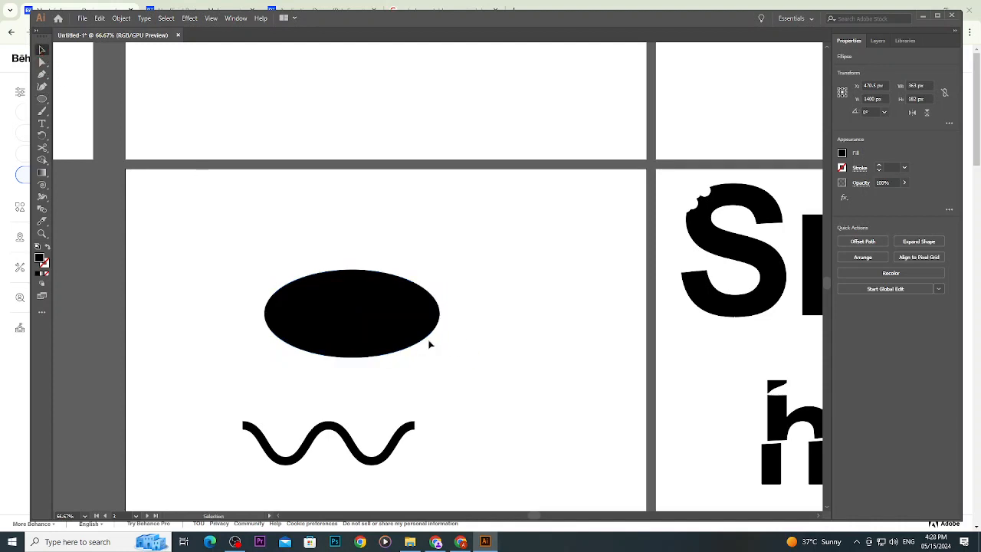
Move the wavy Zig Zag line onto the middle of the black ellipse.
left_click(411, 332)
left_click(408, 434)
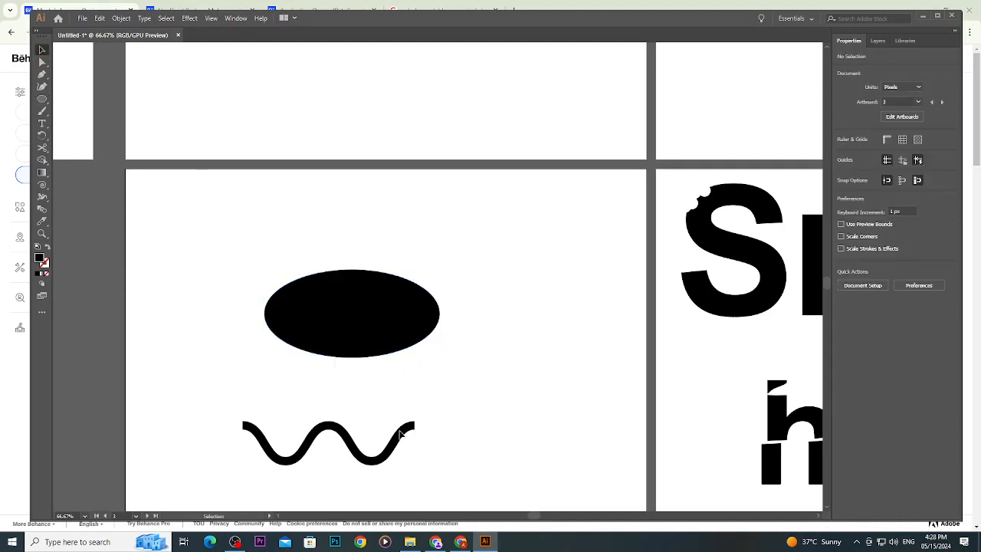
left_click(396, 449)
left_click_drag(392, 453, 416, 318)
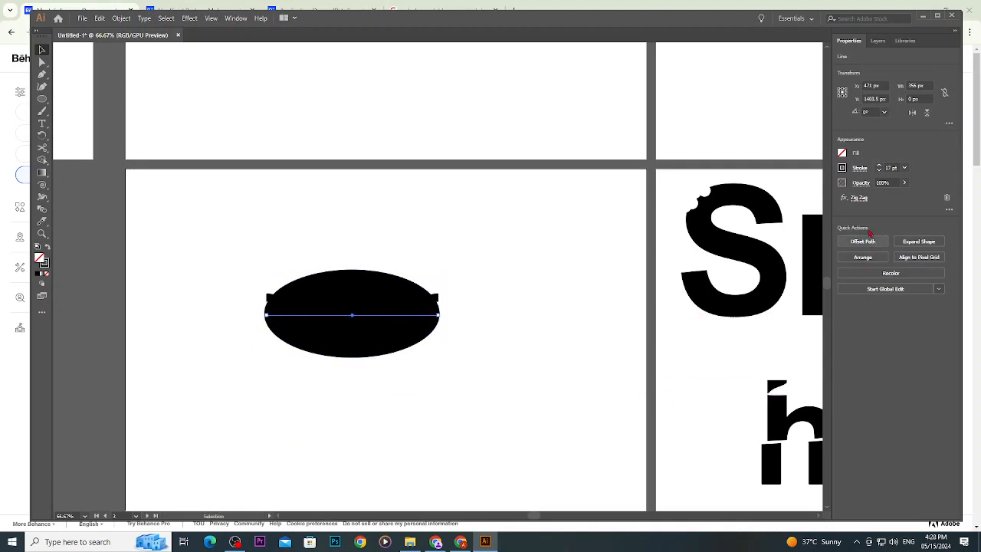
Set the wavy line's stroke to white and bring it to the front of the ellipse.
left_click(842, 168)
left_click(744, 205)
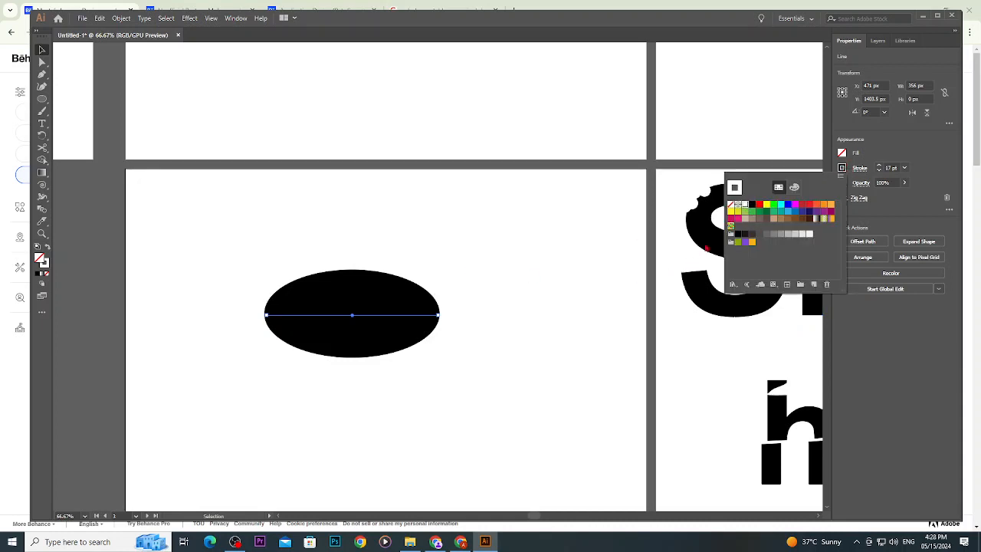
left_click(523, 254)
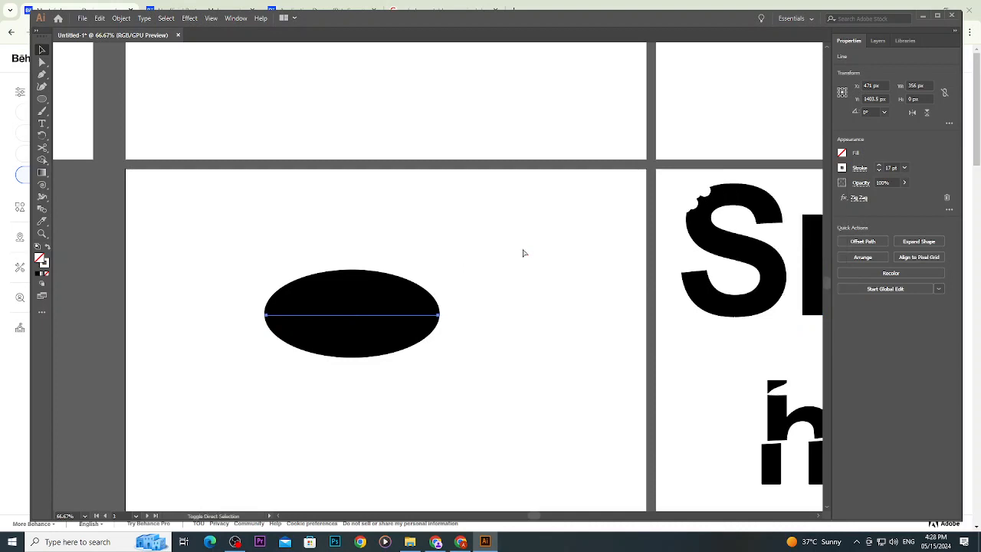
key("ctrl+shift+]")
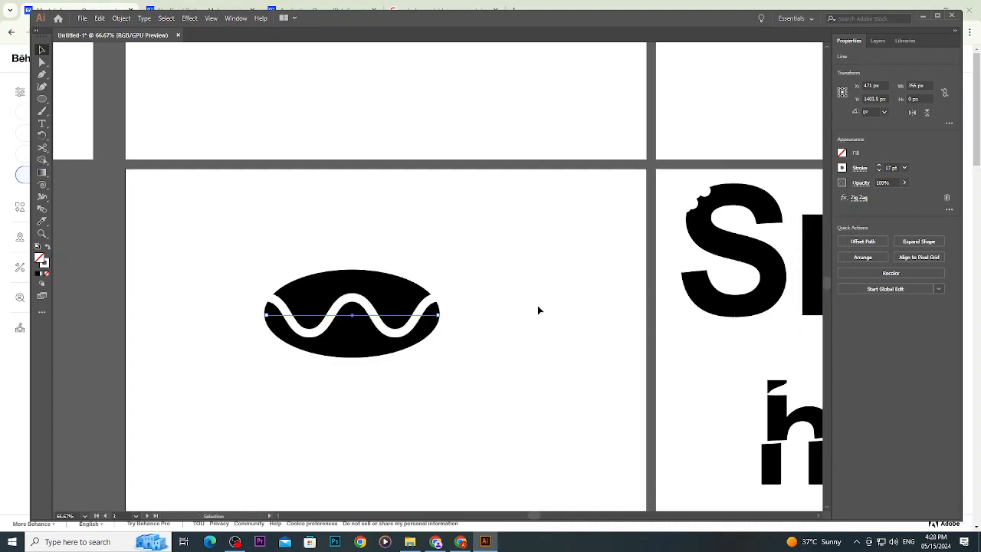
left_click(537, 307)
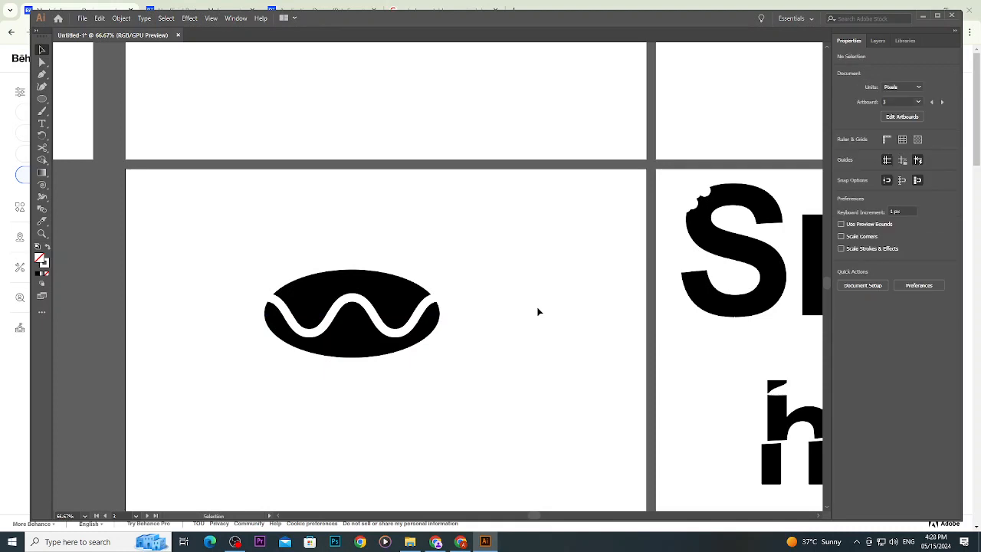
Fill the ellipse behind the wavy line with brown.
left_click(401, 286)
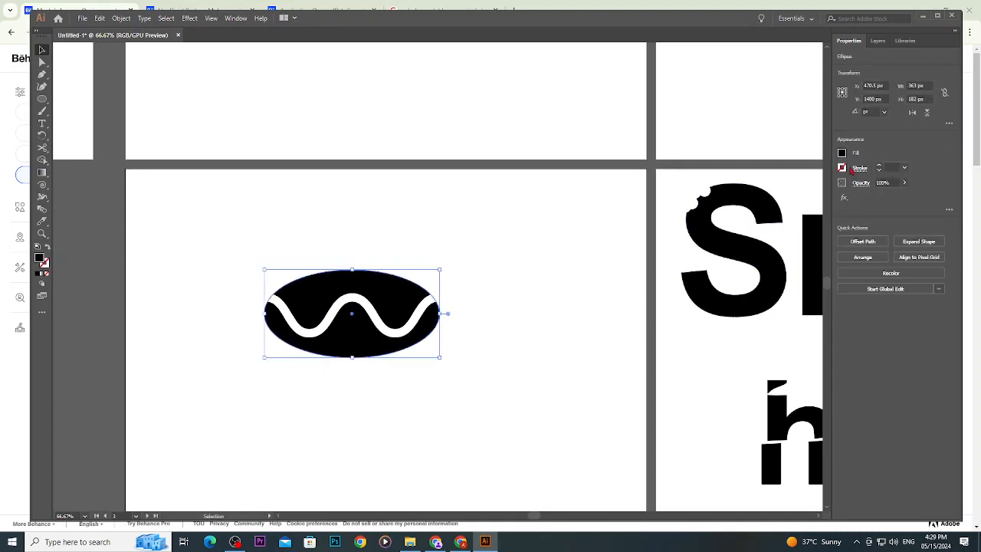
left_click(841, 152)
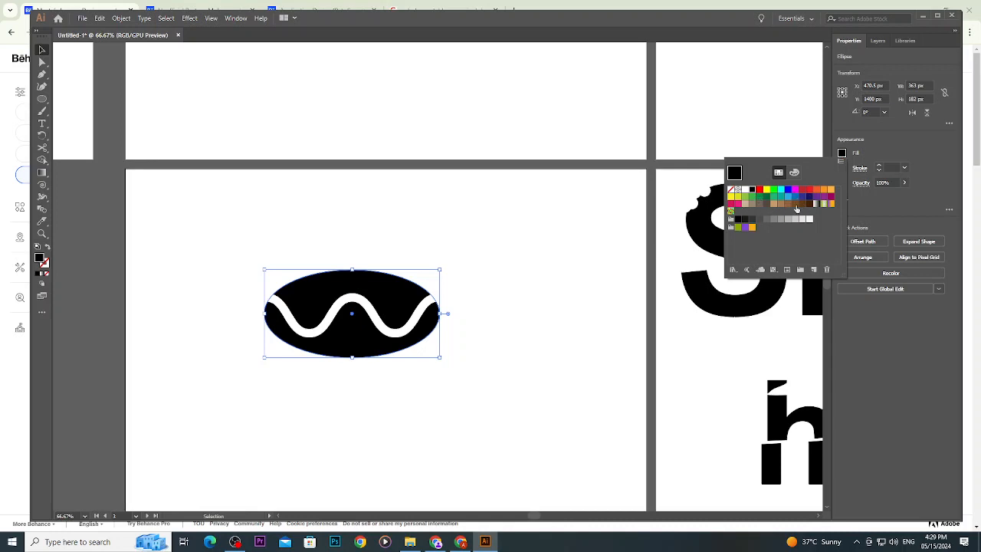
left_click(797, 207)
left_click(558, 260)
left_click(559, 260)
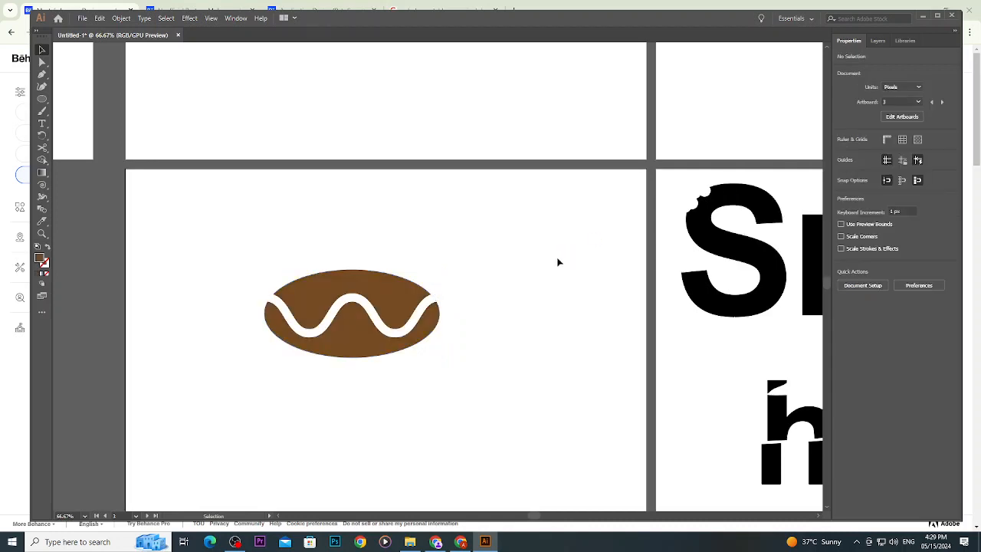
Inspect the ellipse and its wavy line in Outline view, and return to the normal preview.
key("ctrl+y")
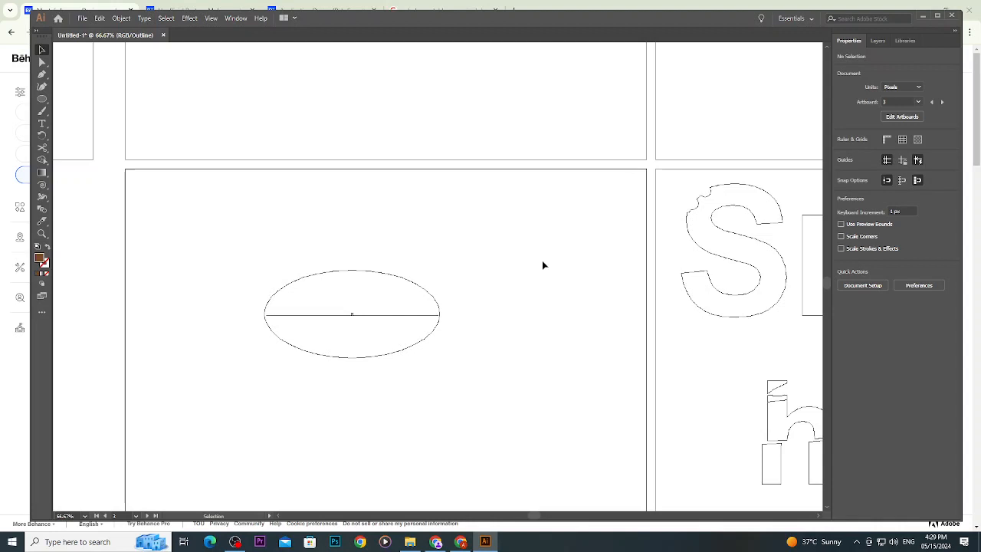
key("a")
key("ctrl+y")
key("v")
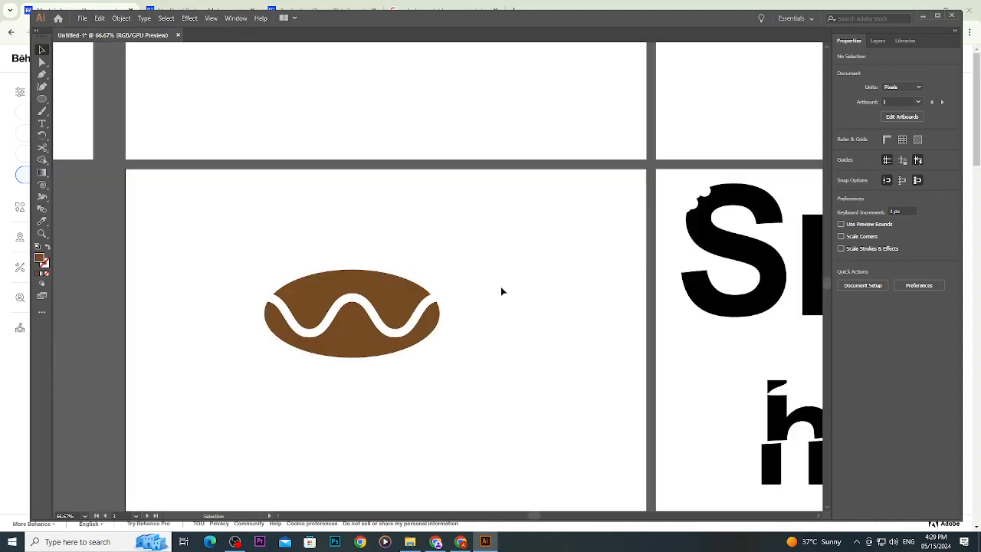
Try to subtract the live Zig Zag line from the brown ellipse with Minus Front, and undo the attempt.
left_click_drag(463, 274, 264, 395)
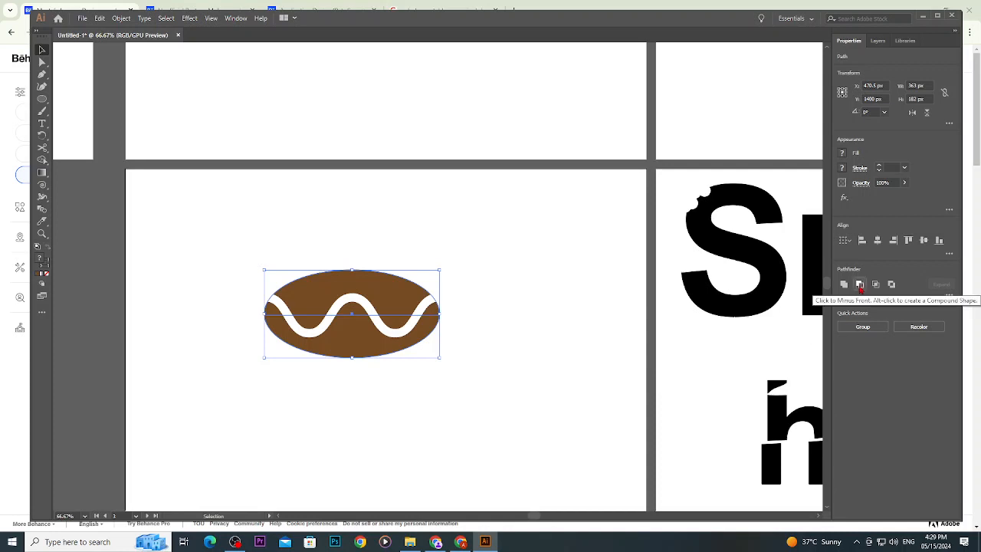
left_click(860, 285)
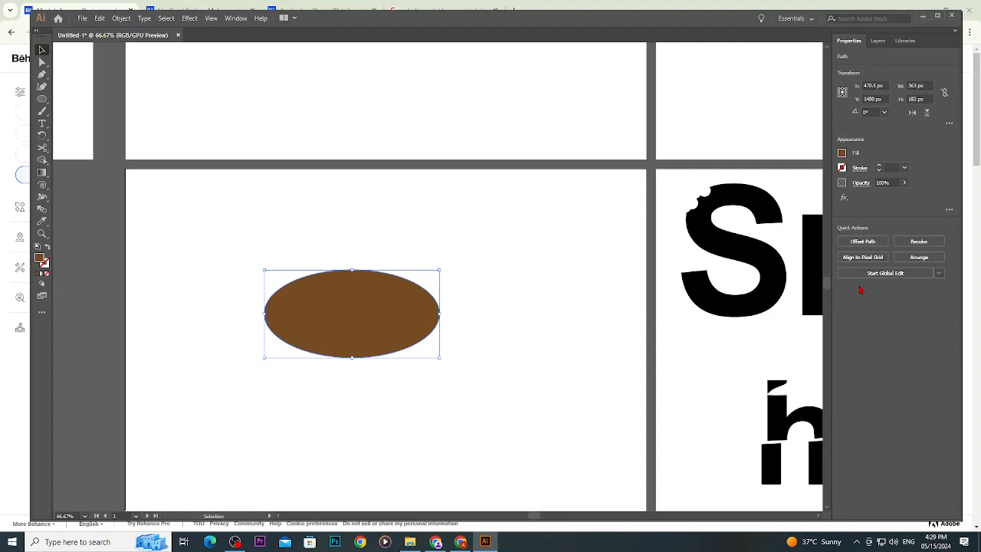
key("ctrl+z")
key("ctrl+z")
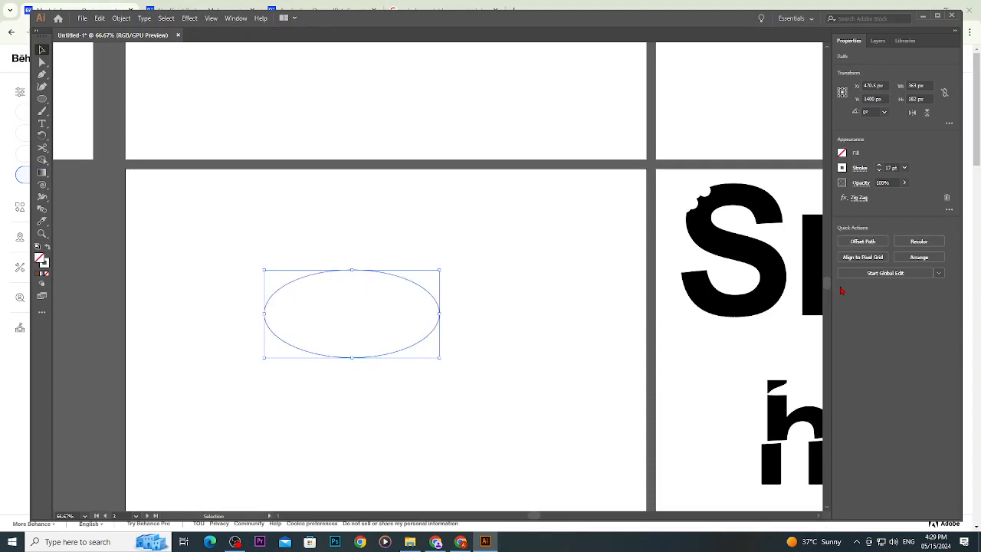
key("ctrl+shift+z")
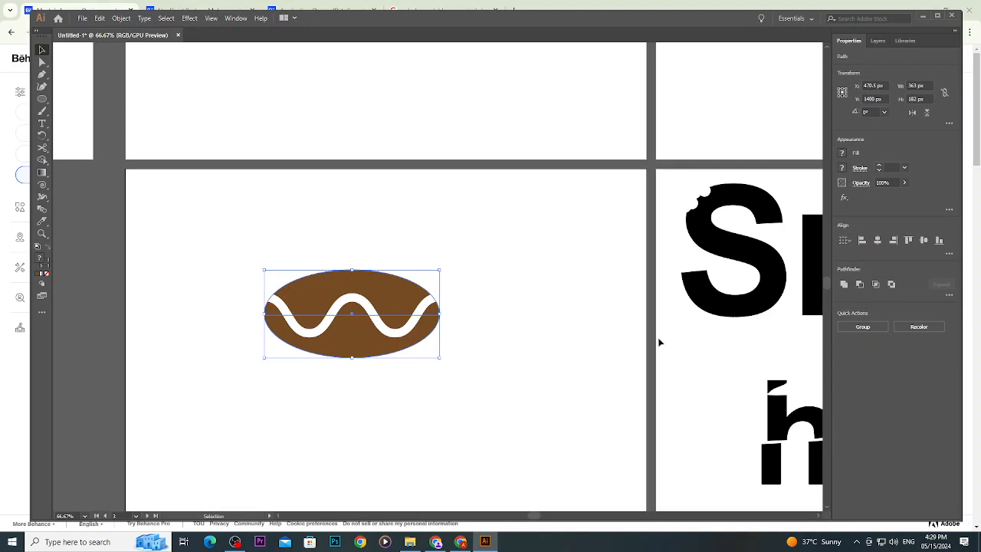
left_click(599, 339)
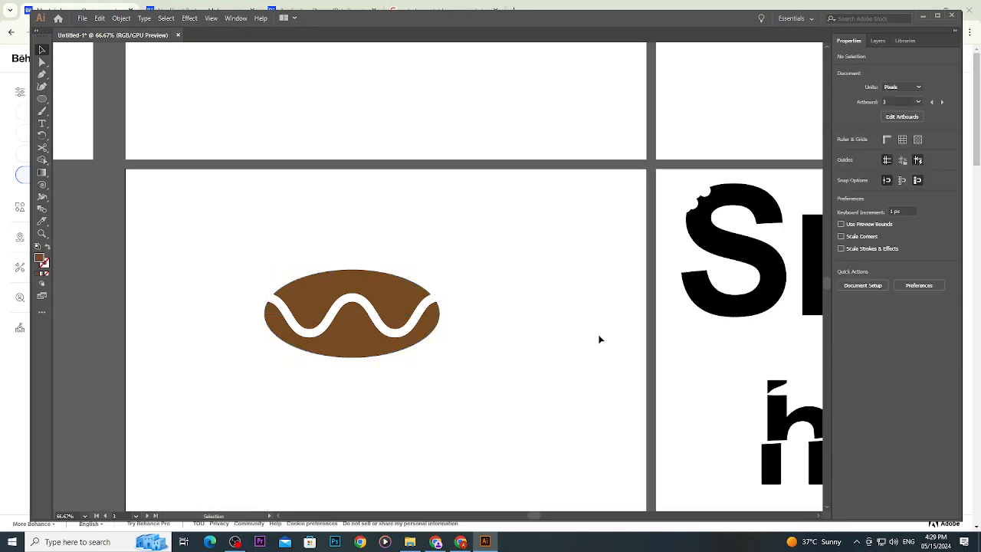
Inspect the wavy line's underlying path, try Minus Front on both shapes again, and undo it.
left_click(421, 321)
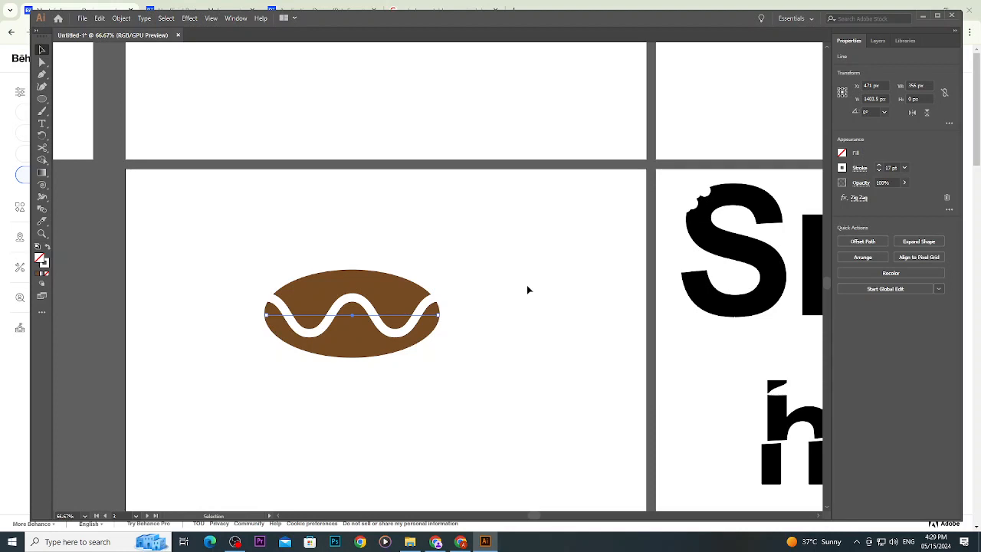
key("a")
left_click(502, 277)
mouse_move(480, 272)
left_mouse_down()
mouse_move(362, 340)
mouse_move(404, 354)
left_mouse_up()
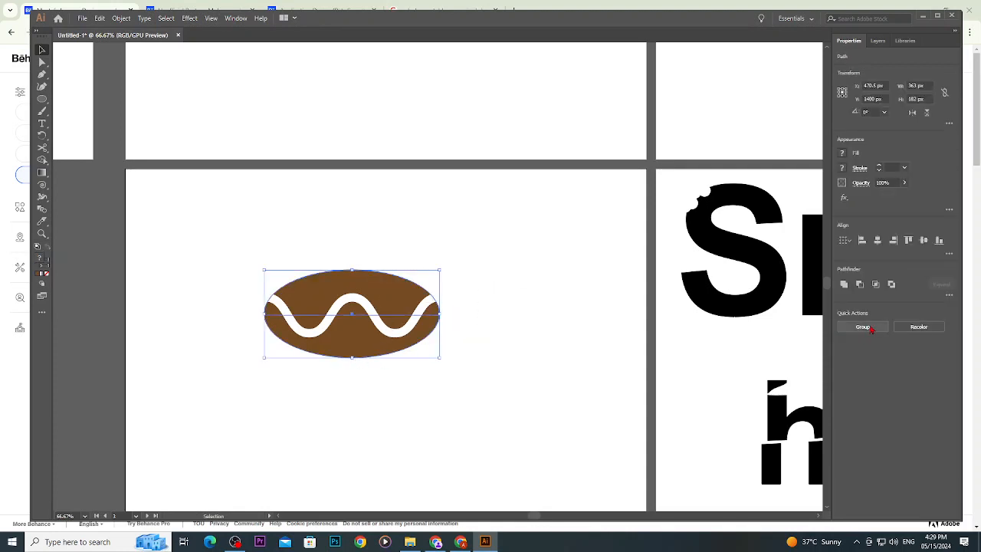
left_click(858, 285)
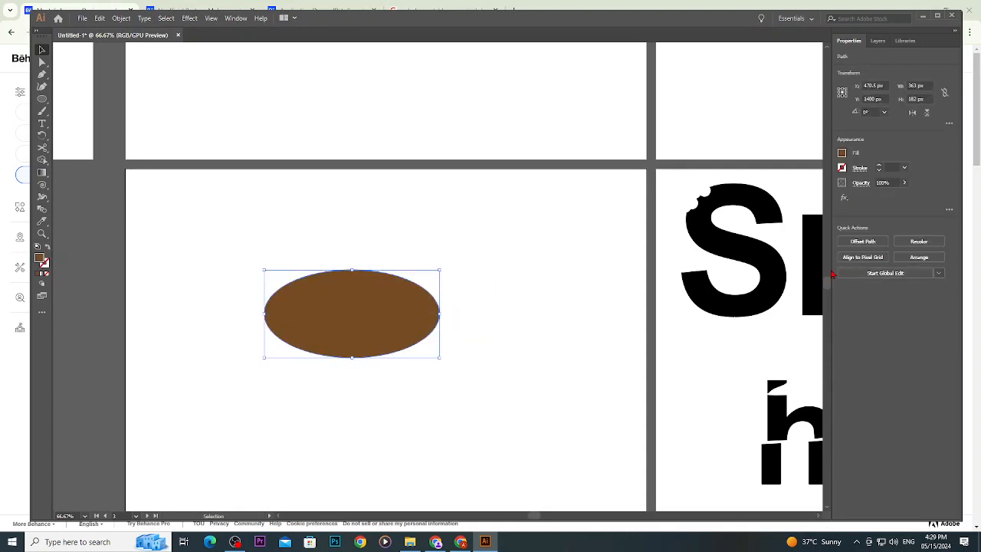
key("ctrl+z")
left_click(528, 314)
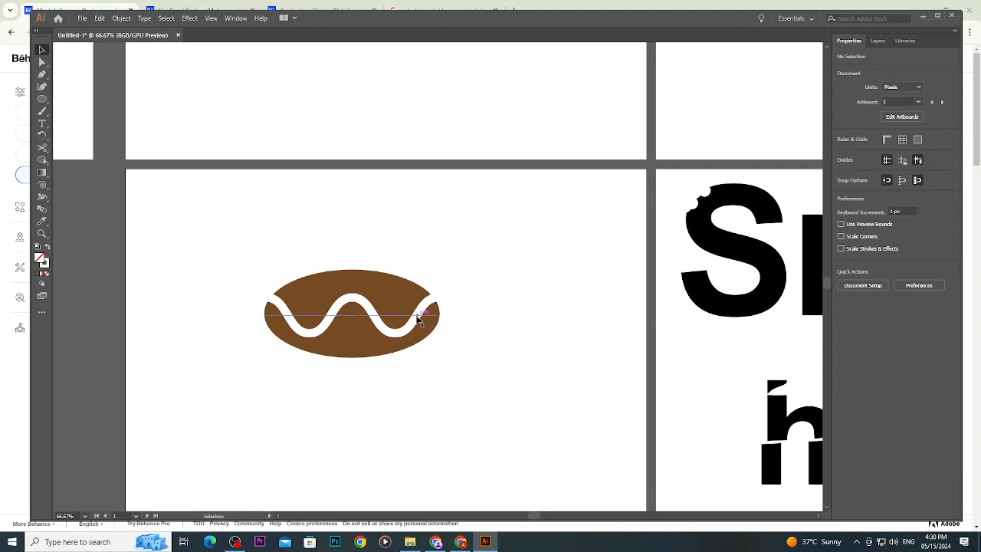
Convert the wavy line over the brown ellipse into a filled shape with Outline Stroke.
left_click(418, 318)
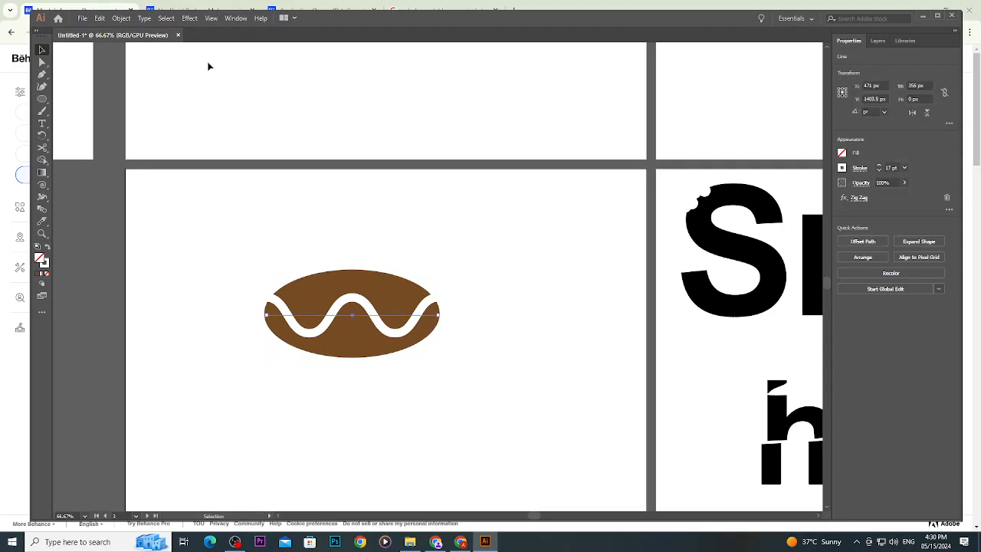
left_click(123, 18)
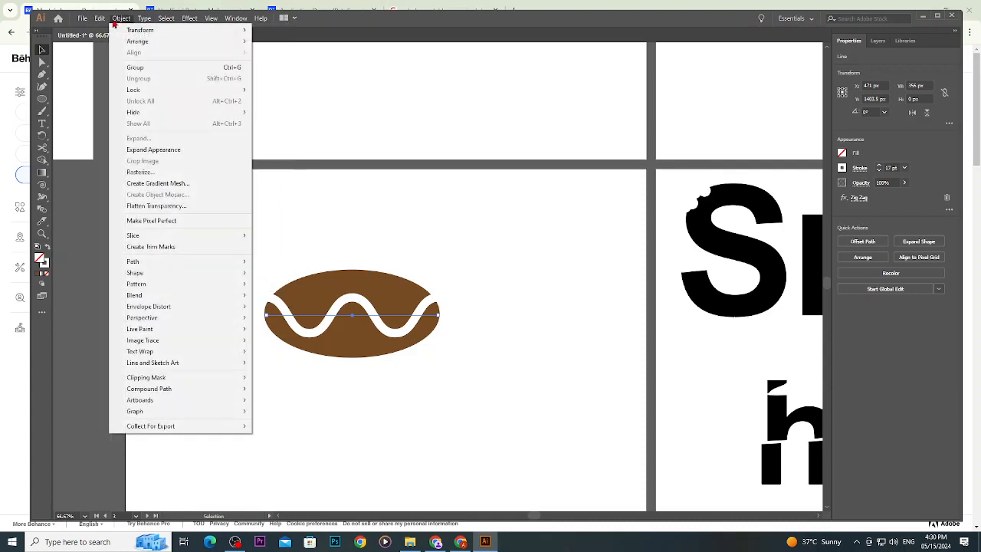
mouse_move(144, 18)
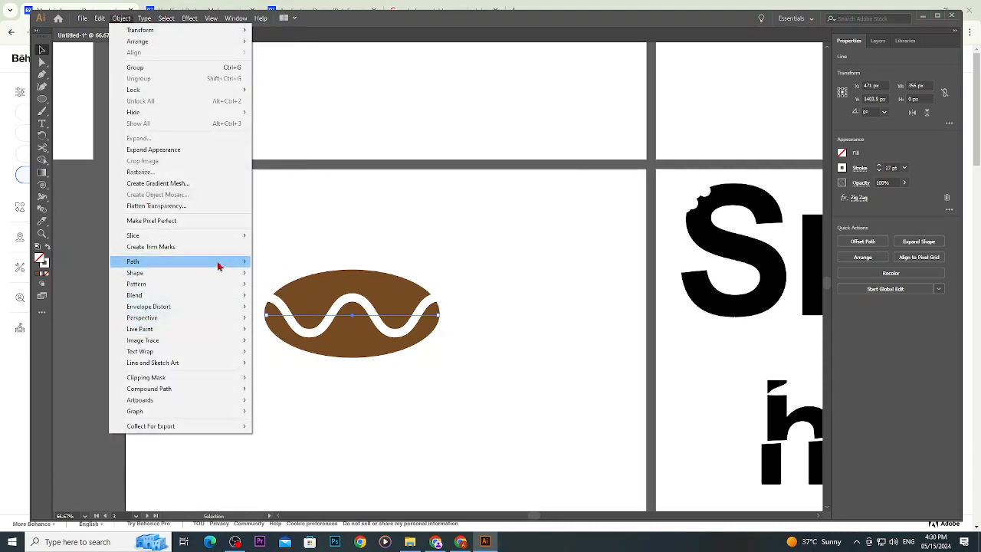
mouse_move(221, 264)
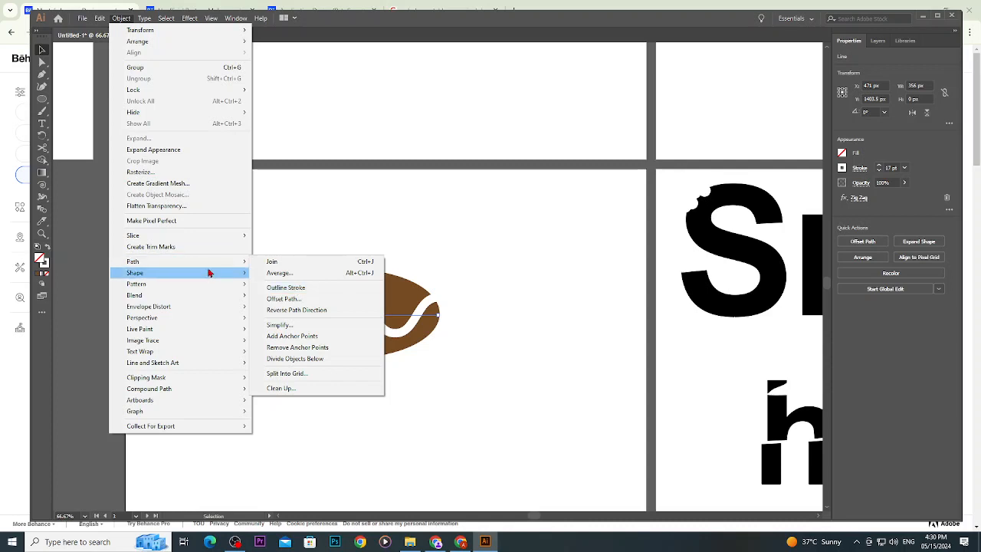
mouse_move(210, 285)
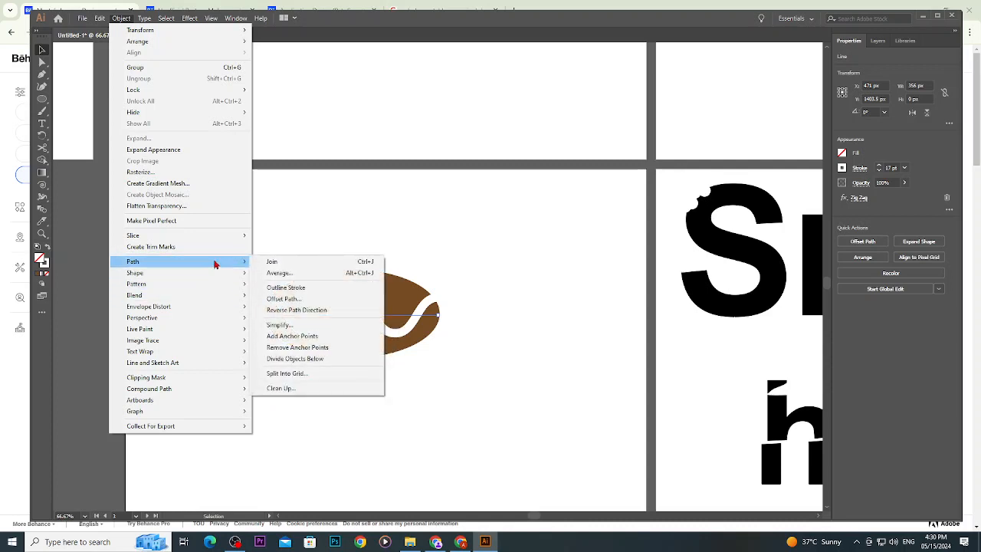
left_click(289, 287)
left_click(589, 309)
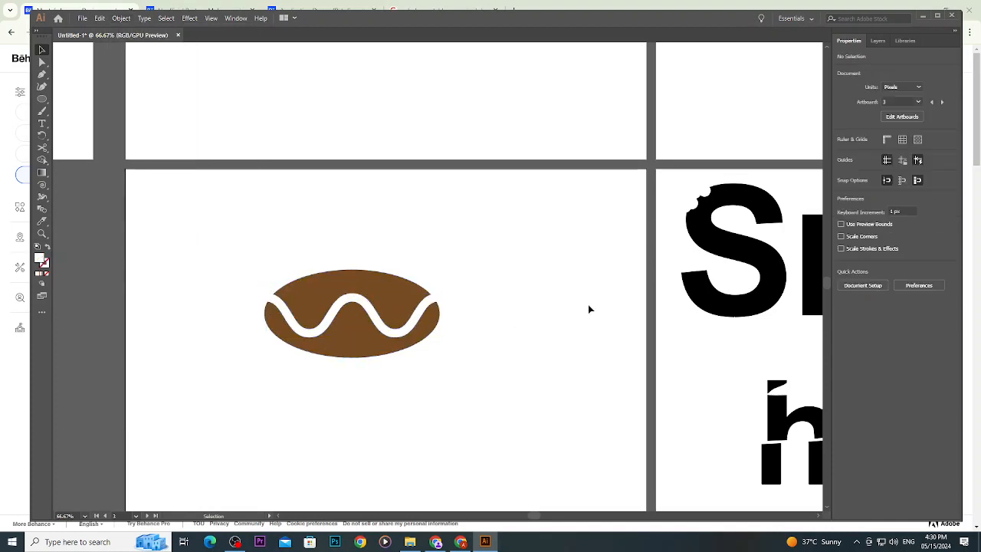
Subtract the outlined wavy line from the brown ellipse with Minus Front and check the cut paths in outline view.
left_click_drag(505, 266, 345, 377)
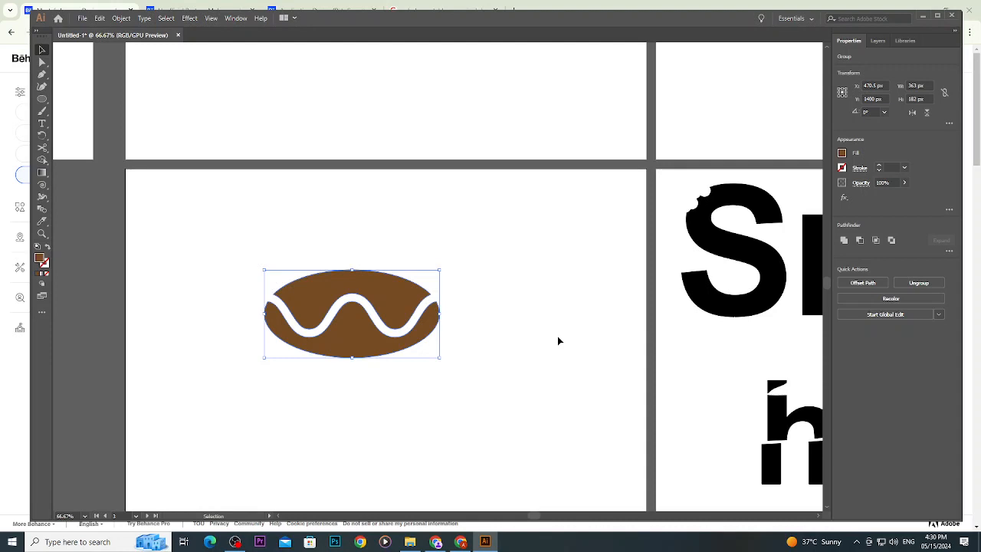
left_click(543, 332)
left_click(415, 298)
key("a")
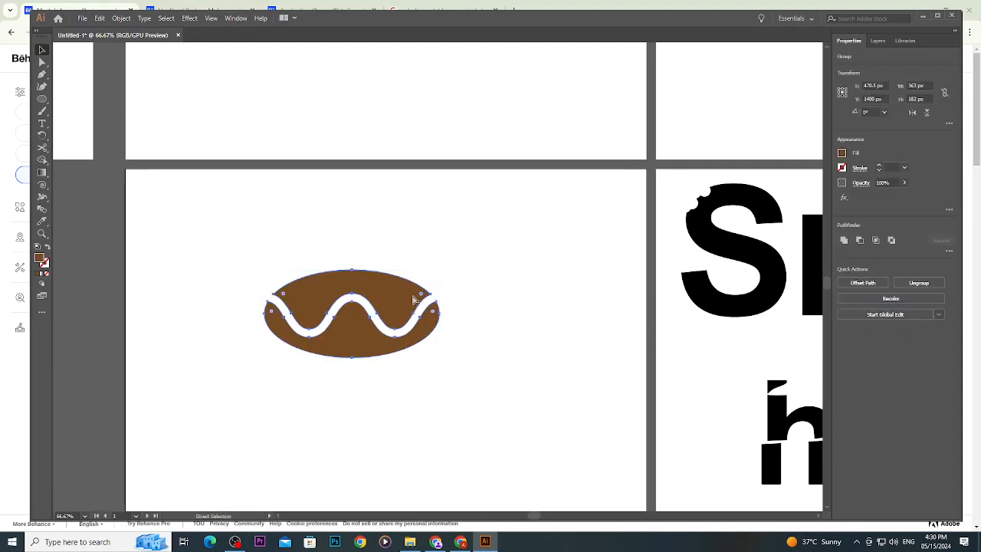
key("ctrl+y")
key("v")
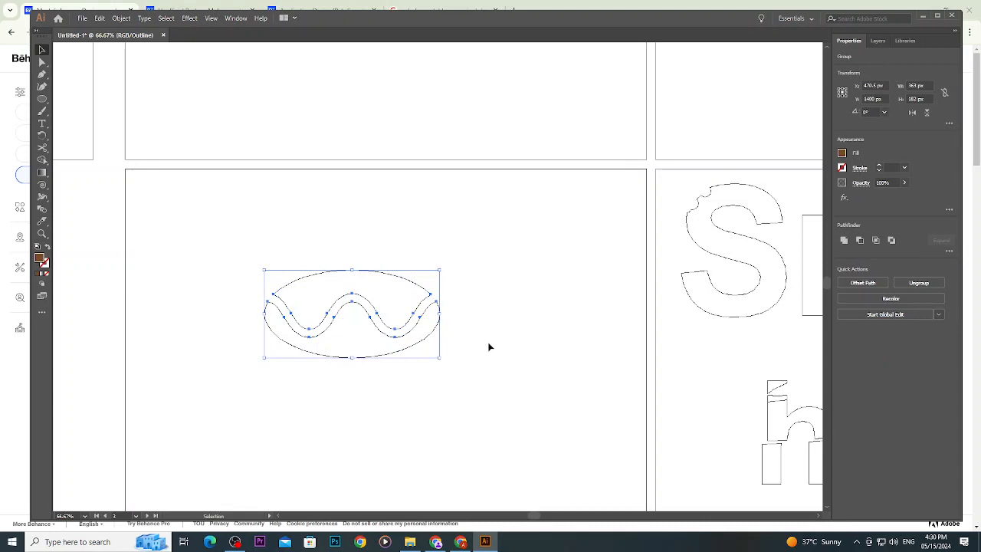
key("ctrl+h")
key("ctrl+y")
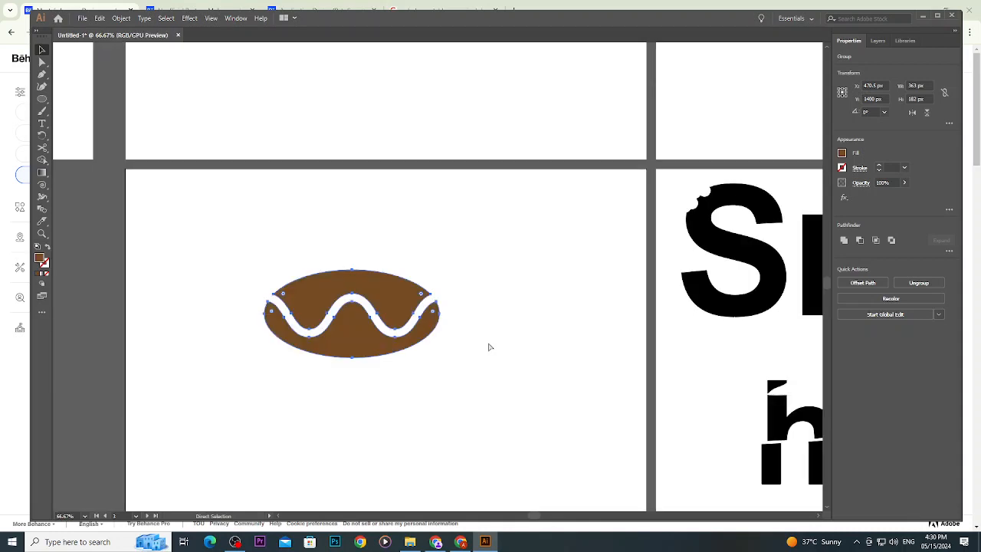
key("ctrl+shift+a")
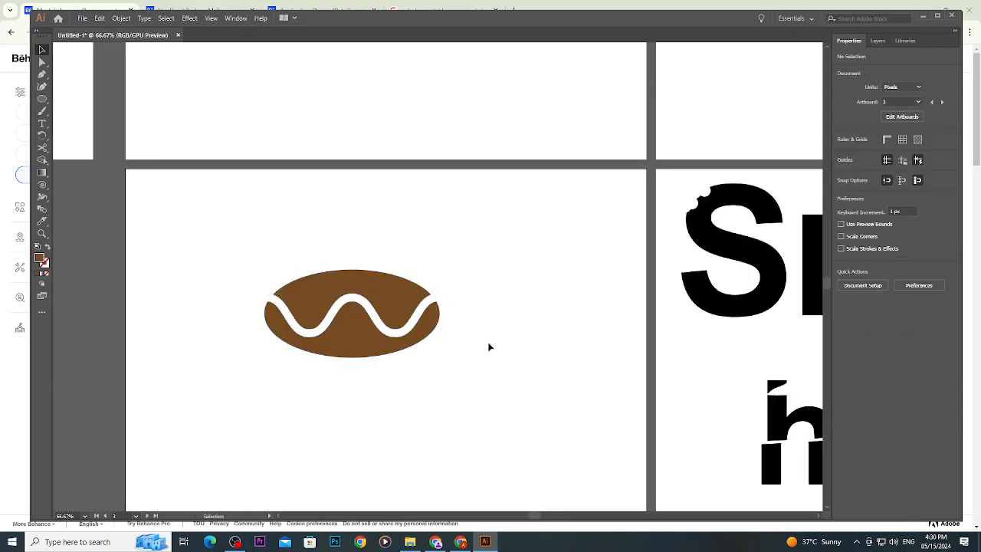
Undo the Minus Front cut and the Outline Stroke conversion of the wavy line.
key("ctrl+z")
key("ctrl+z")
key("ctrl+z")
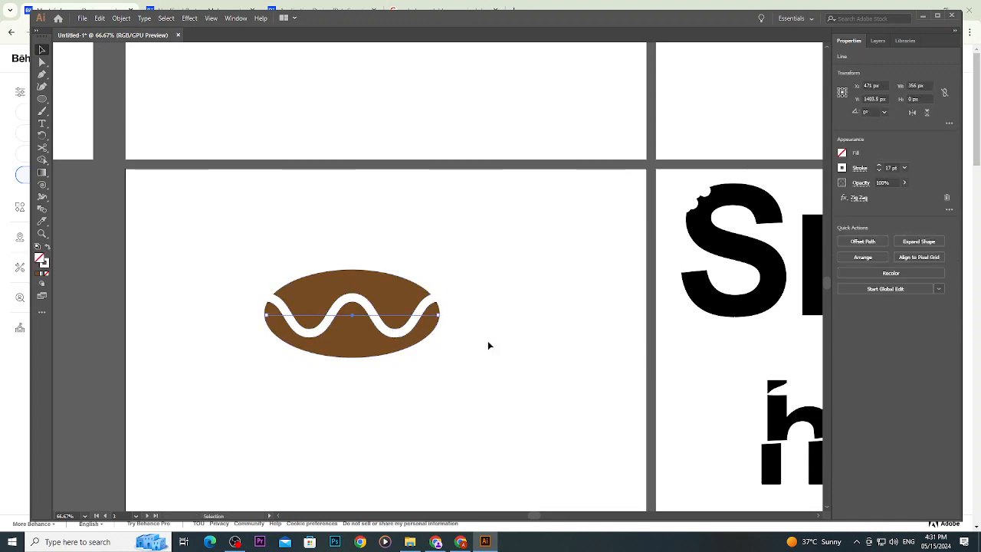
Apply Outline Stroke to the wavy Zig Zag line on the ellipse again.
left_click(488, 346)
left_click(417, 315)
left_click(129, 20)
mouse_move(206, 262)
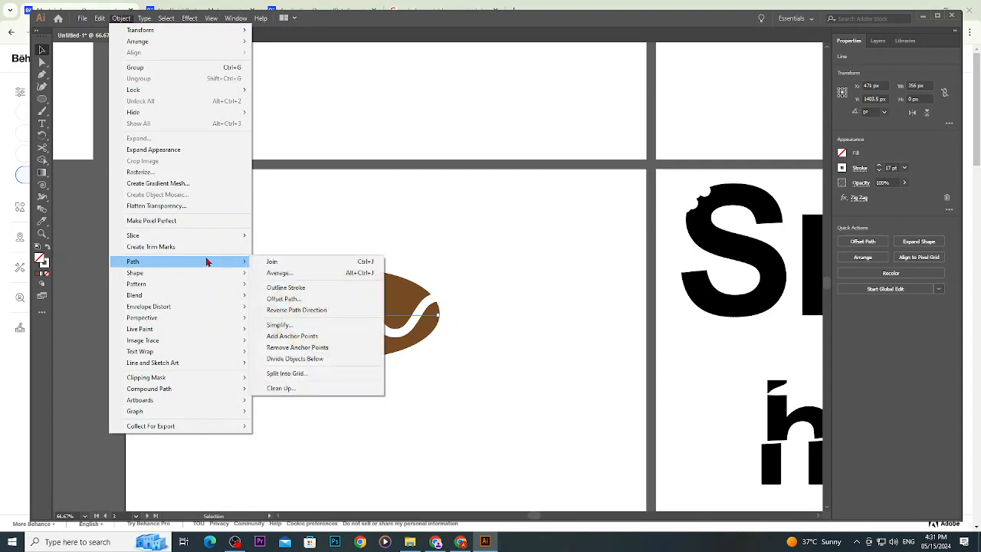
left_click(286, 287)
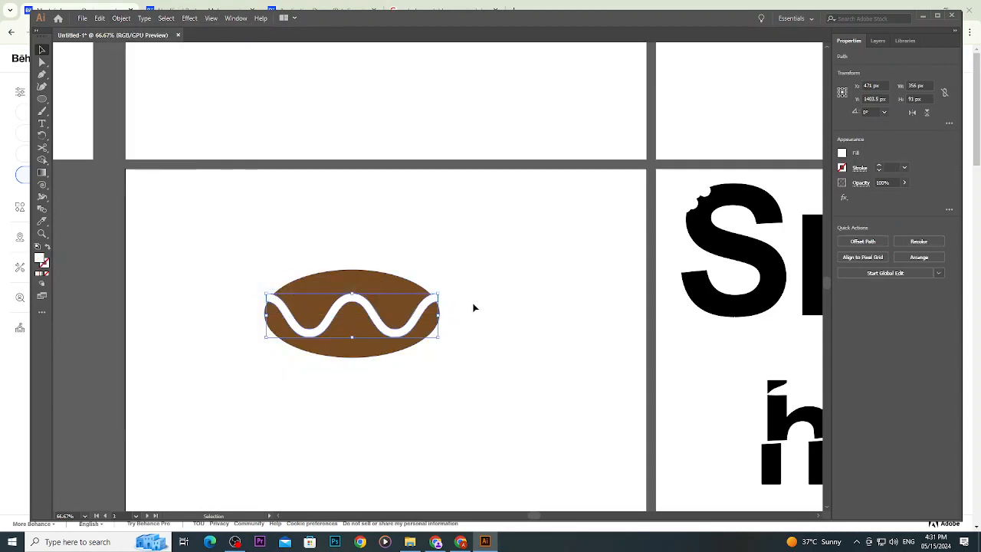
left_click(474, 307)
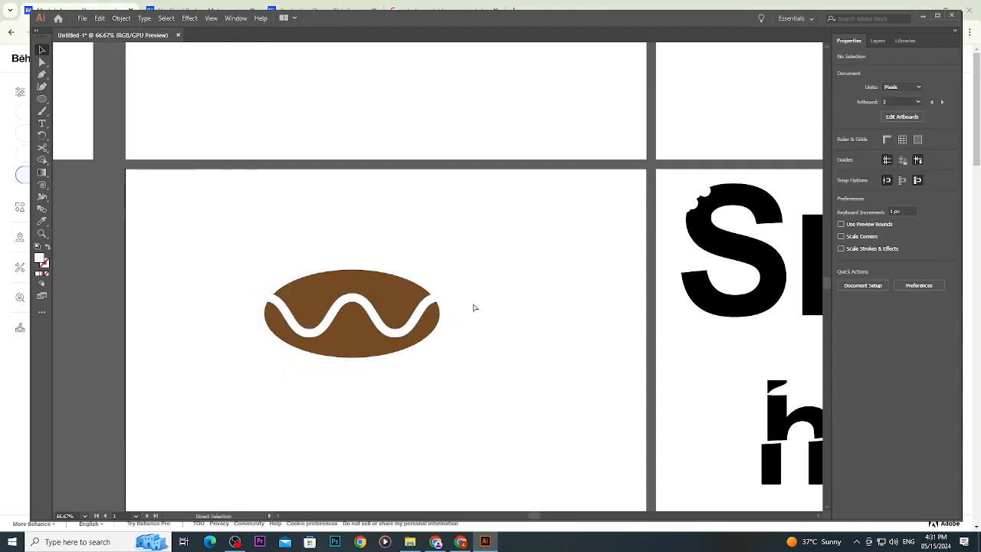
Check the outlined wave in outline view, and cut it out of the brown ellipse with Minus Front.
key("ctrl+y")
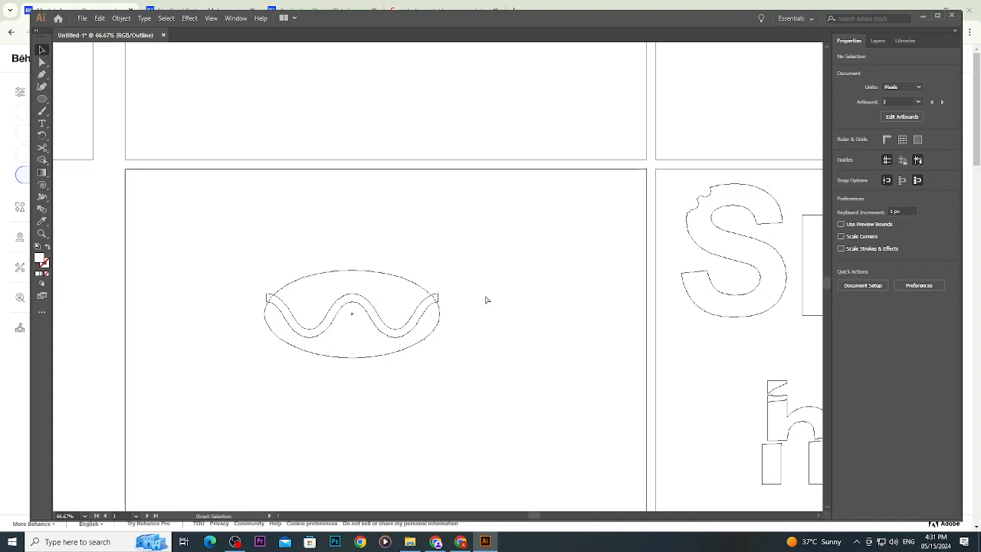
key("ctrl+y")
left_click_drag(475, 272, 344, 353)
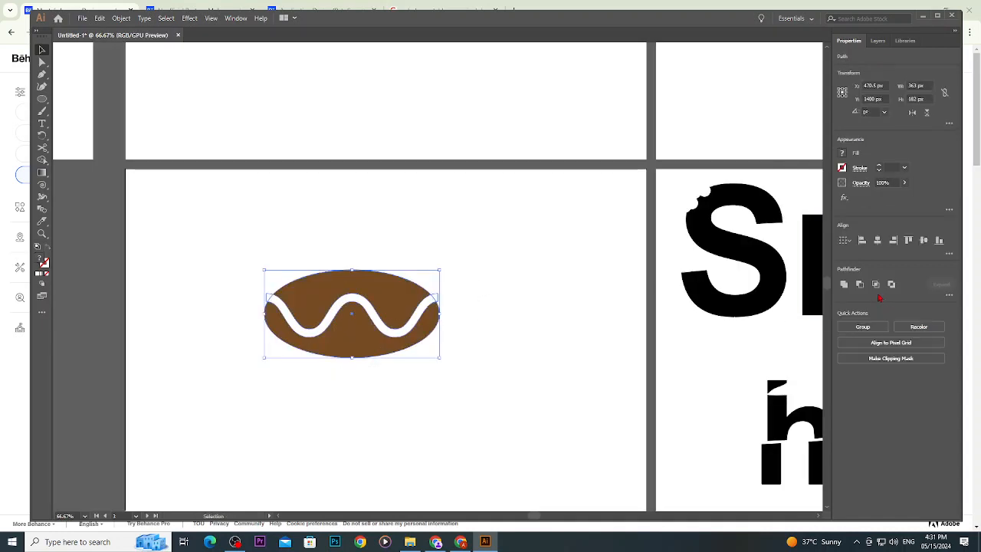
left_click(518, 317)
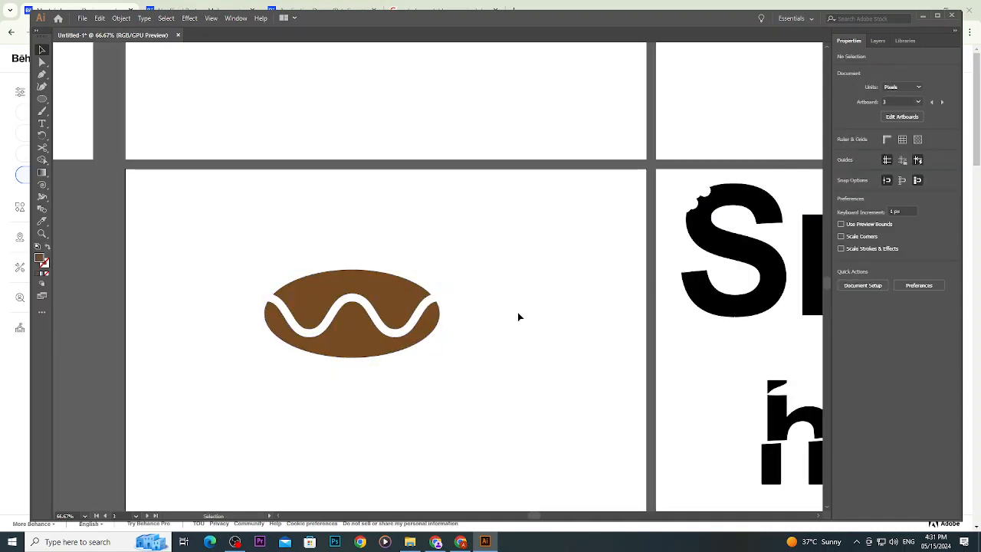
key("a")
key("ctrl+t")
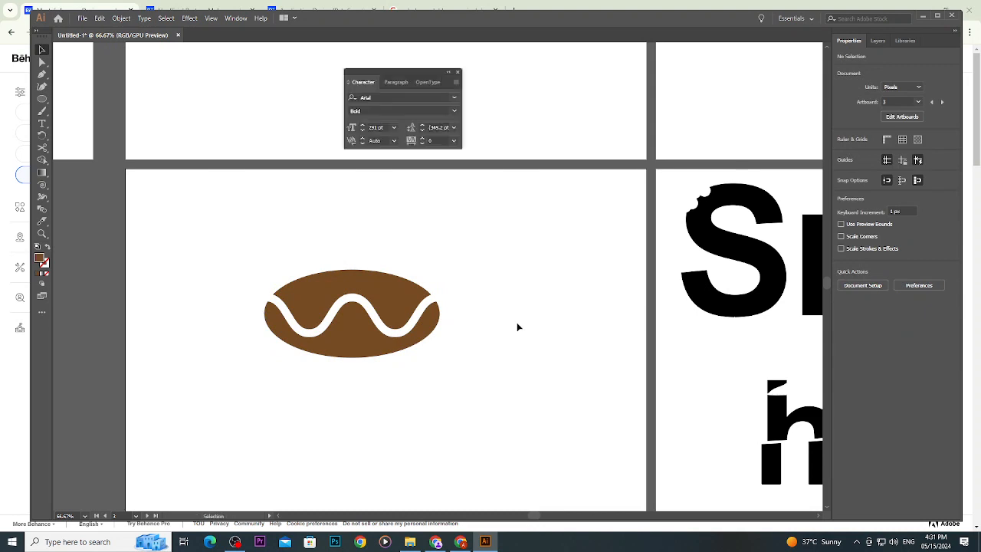
left_click(459, 73)
left_click(376, 296)
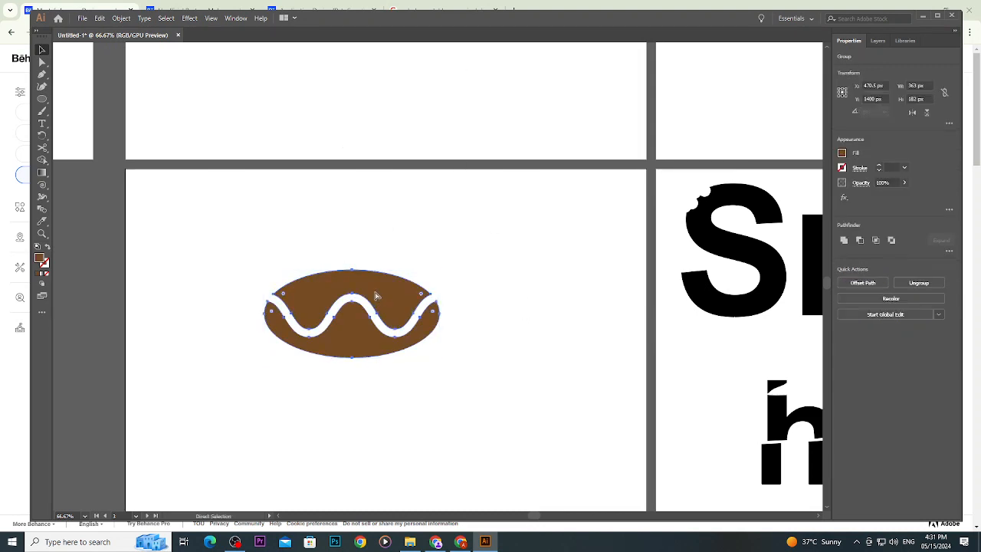
key("ctrl+t")
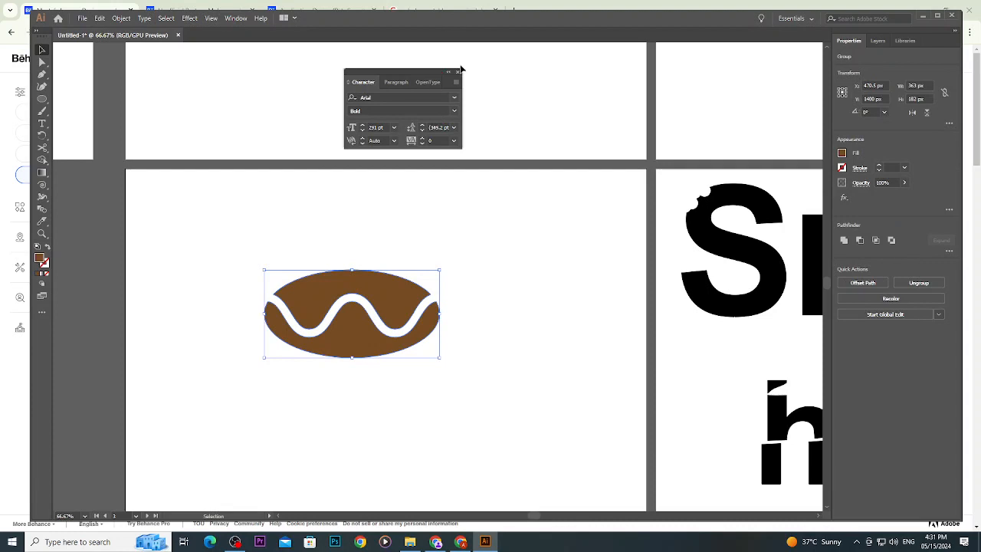
left_click(458, 72)
Scale the brown coffee bean down to roughly two thirds and rotate it about 45° so it tilts up to the right.
left_click_drag(441, 362, 386, 306)
left_click(477, 328)
left_click(398, 306)
left_click(447, 293)
Shrink the tilted coffee bean further by its corner to roughly three quarters of its size and deselect it.
scroll(444, 295, "down", 3)
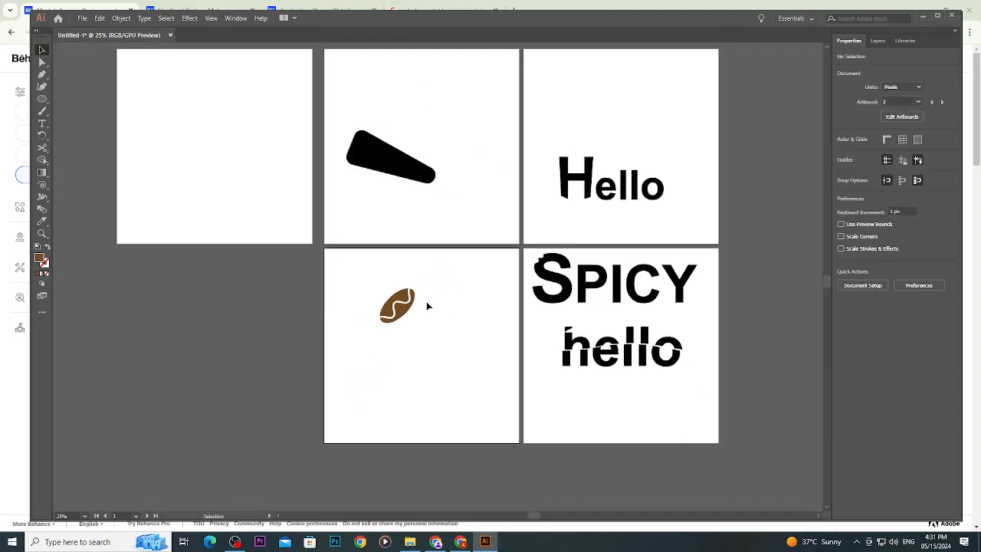
scroll(426, 301, "up", 4)
left_click(388, 276)
key("a")
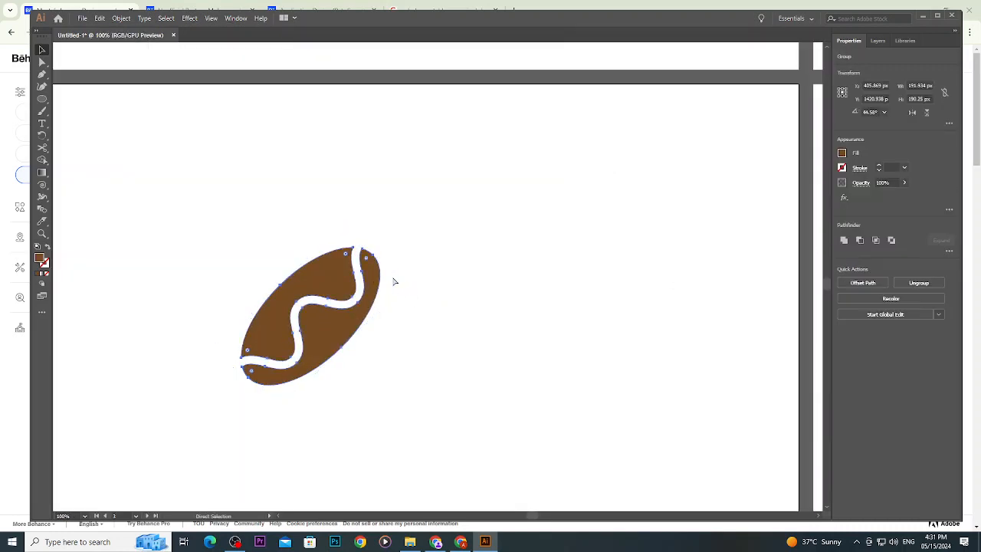
key("v")
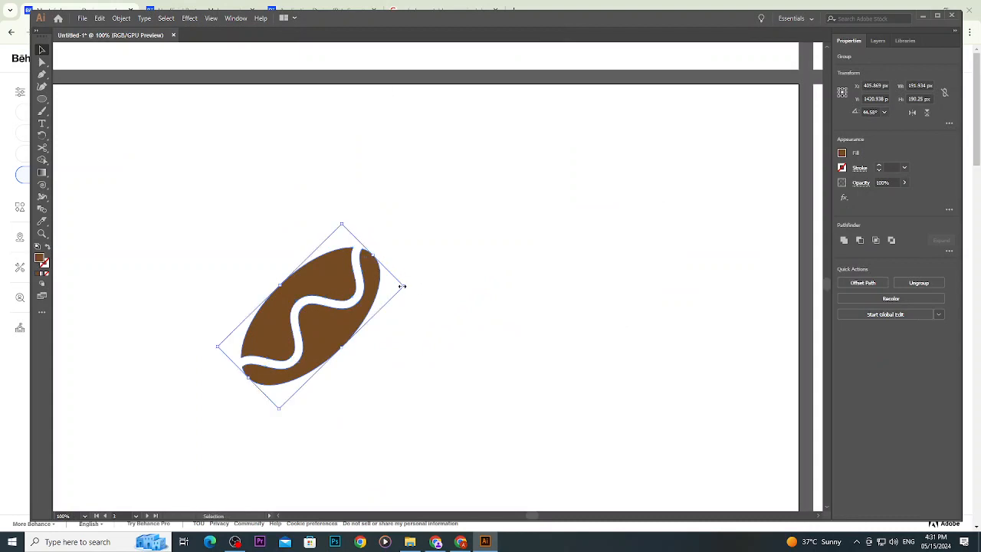
left_click_drag(402, 286, 373, 299)
left_click(373, 299)
scroll(372, 299, "down", 3)
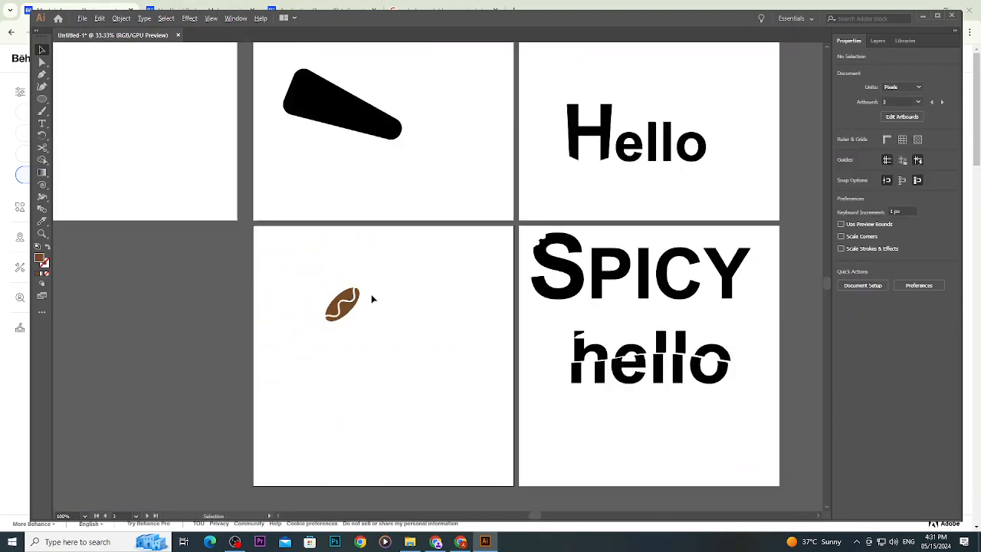
scroll(373, 300, "up", 2)
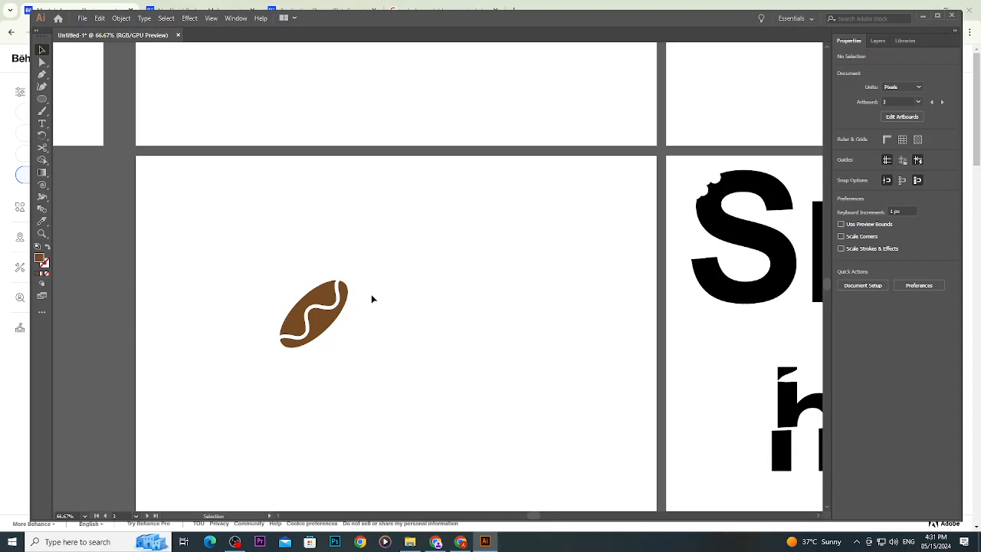
Move the coffee bean to the upper artboard, beside the narrow end of the black tapered shape, and deselect it.
scroll(372, 298, "down", 3)
left_click_drag(360, 304, 430, 178)
left_click(393, 306)
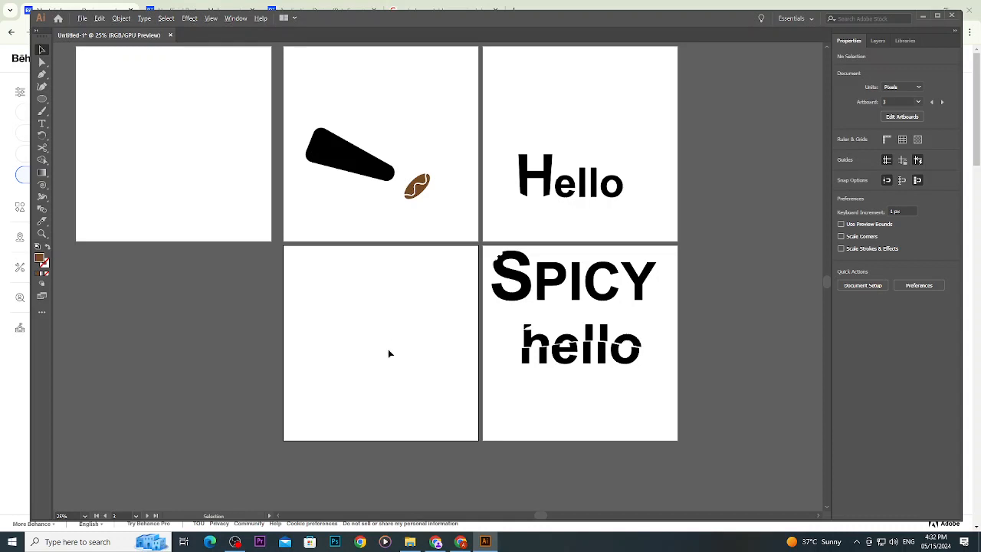
Draw a circle about 357 px wide on the empty artboard beside the SPICY lettering and fill it black.
scroll(388, 348, "up", 3)
scroll(387, 349, "down", 1)
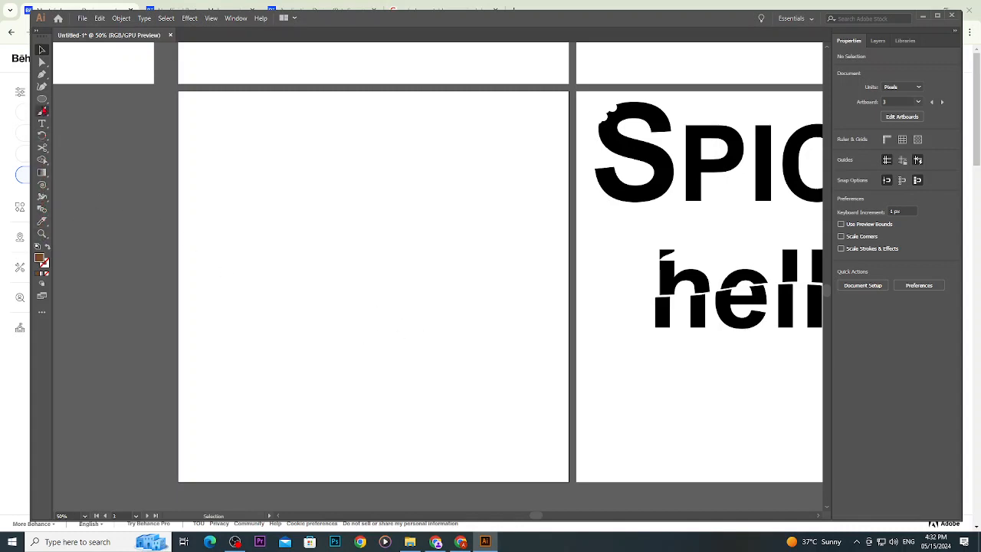
left_click(43, 100)
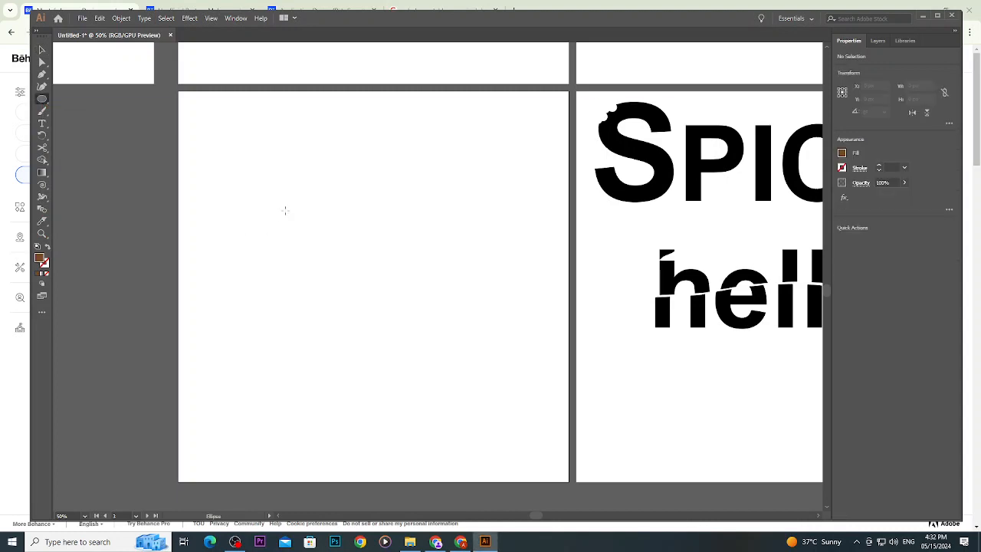
left_click_drag(283, 189, 414, 275)
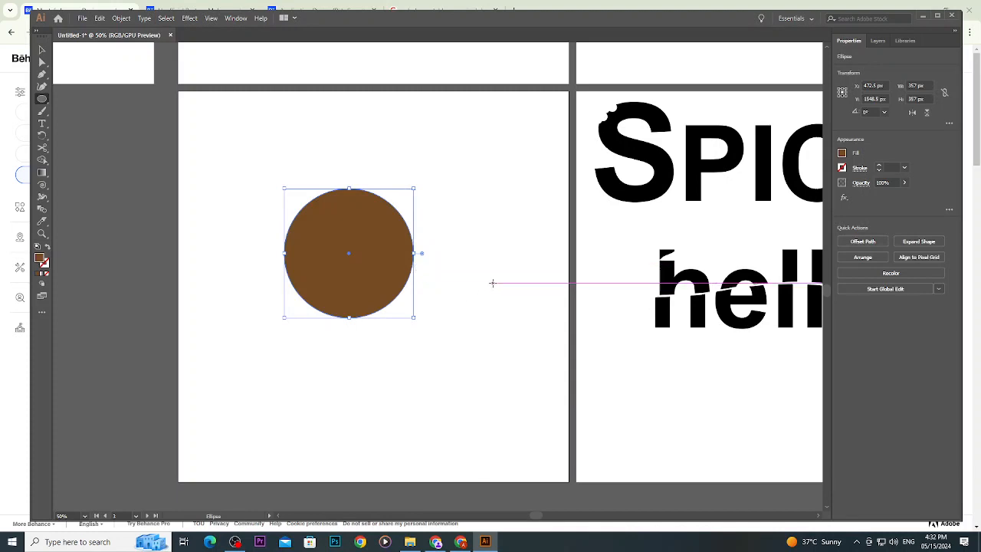
key("v")
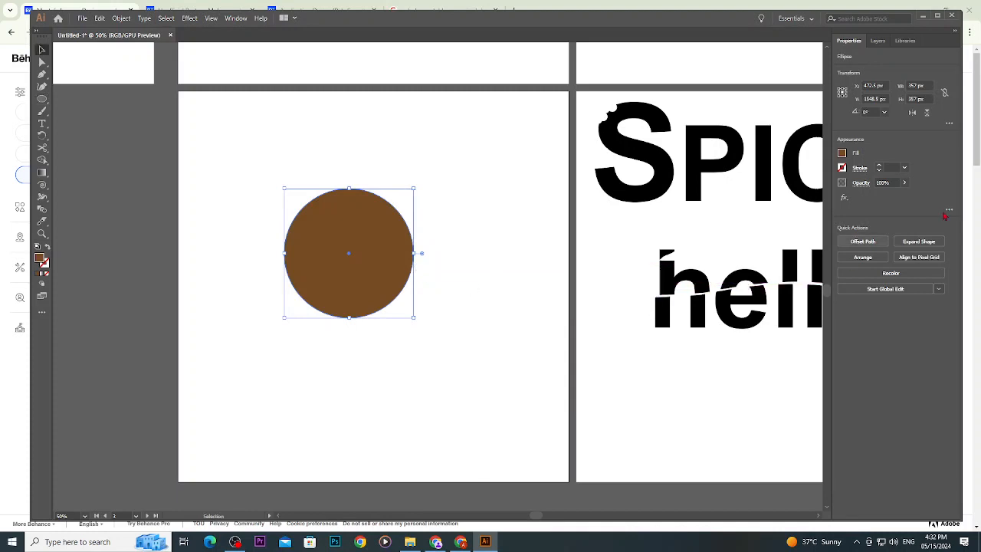
left_click(842, 153)
left_click(750, 191)
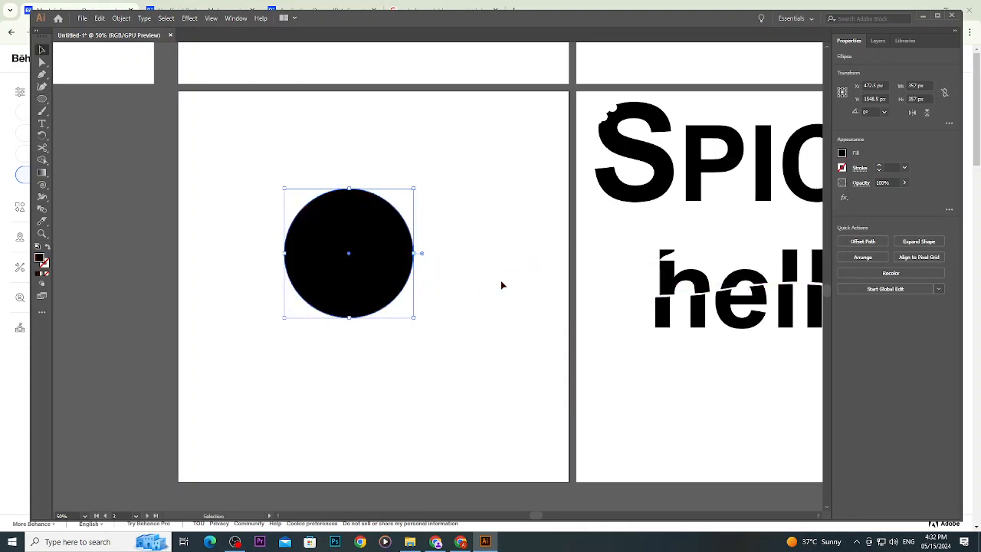
left_click(466, 283)
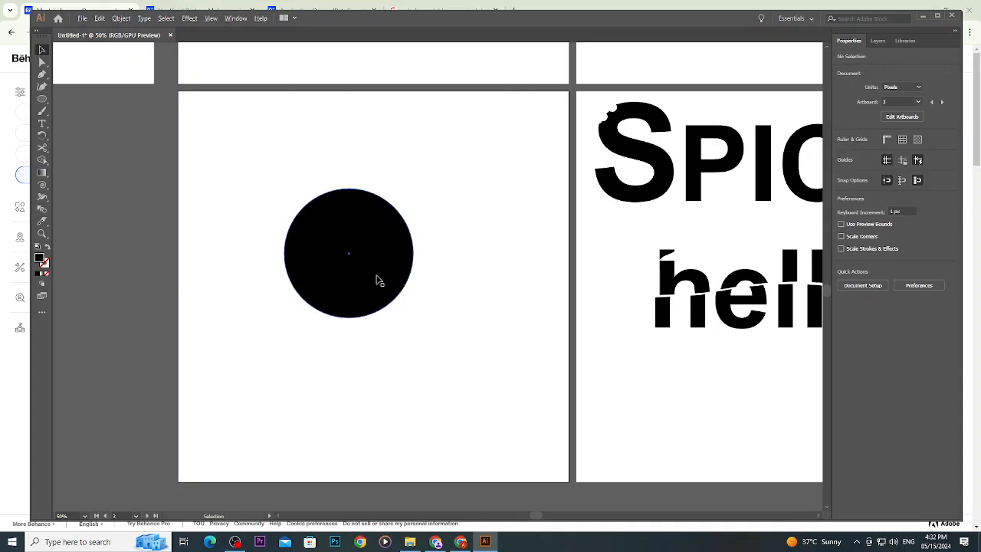
Duplicate the black circle straight down by about 179 px so that the copy overlaps the original by half.
left_click_drag(377, 277, 377, 344)
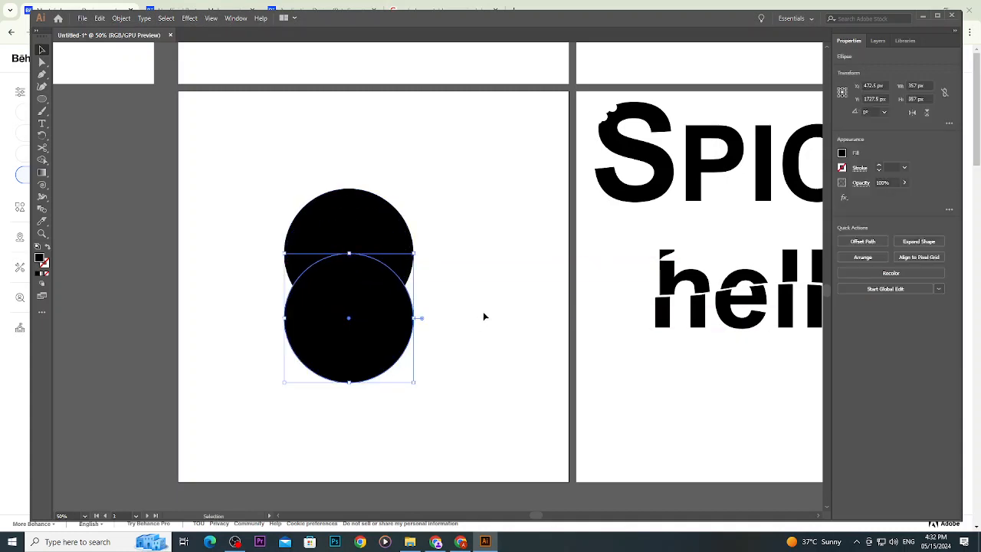
left_click(470, 311)
left_click_drag(267, 194, 481, 382)
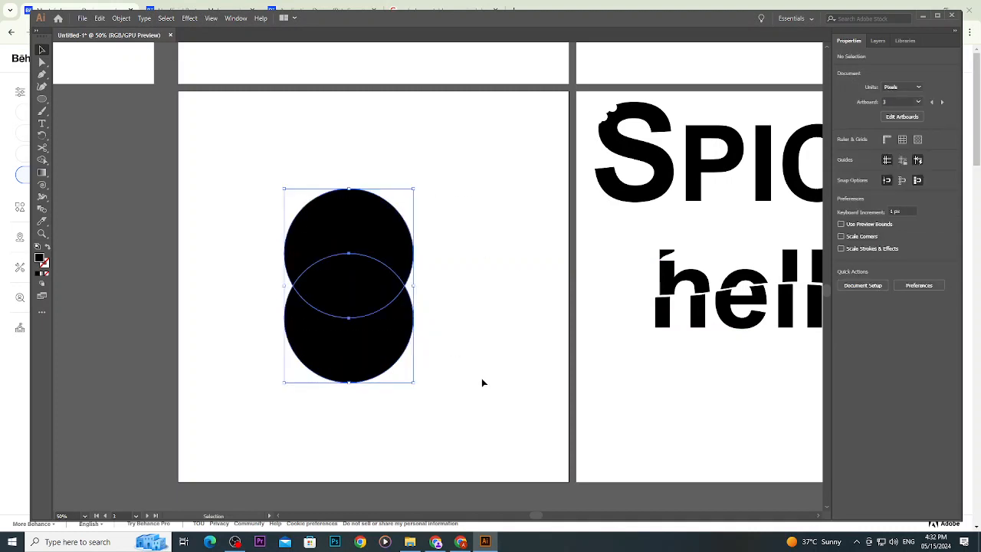
left_click(517, 340)
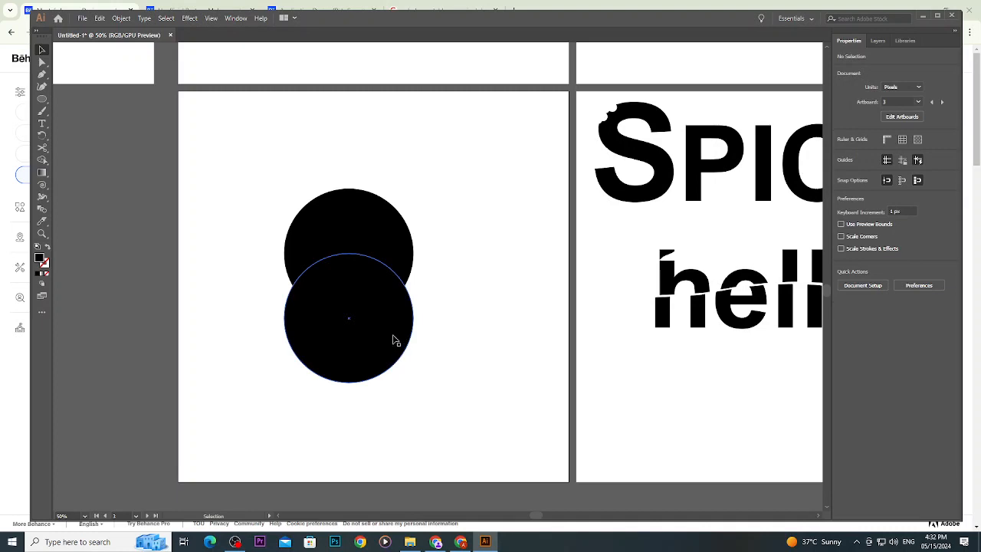
Duplicate the lower circle up to the right so the third circle overlaps both others, and check the overlap outlines.
left_click_drag(393, 339, 472, 311)
left_click_drag(464, 177, 309, 355)
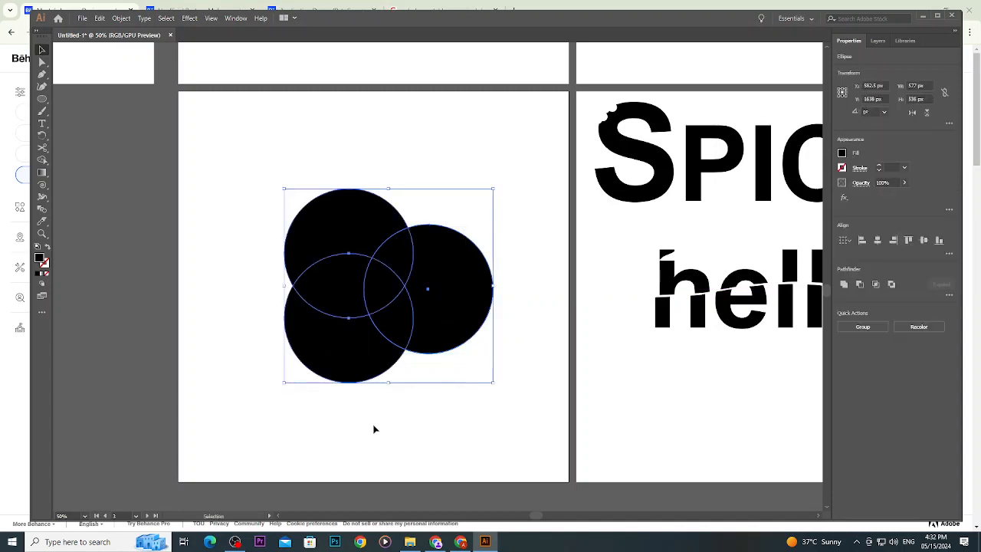
left_click(420, 427)
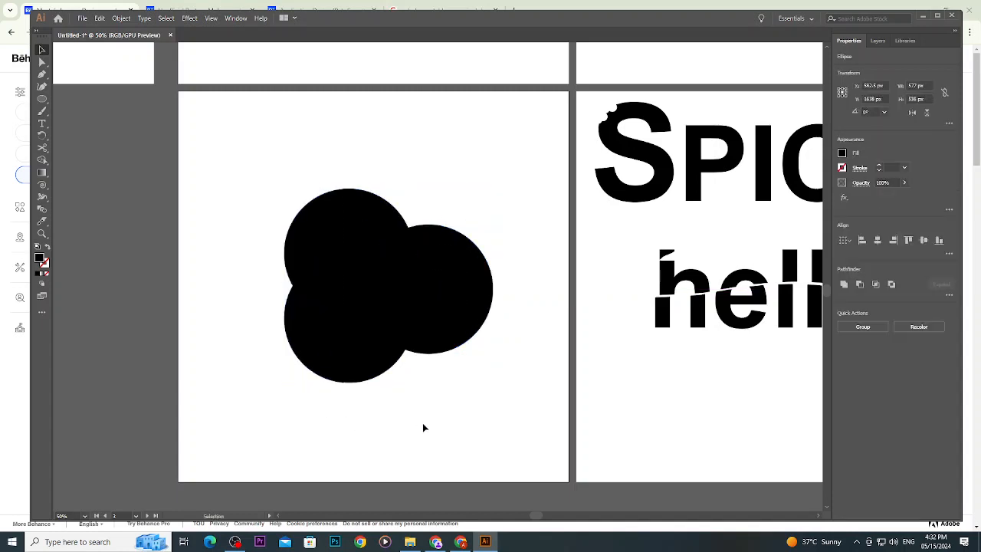
Shift the lower circle left and bring the right-hand circle in closer, forming a compact three-circle cluster.
left_click(464, 347)
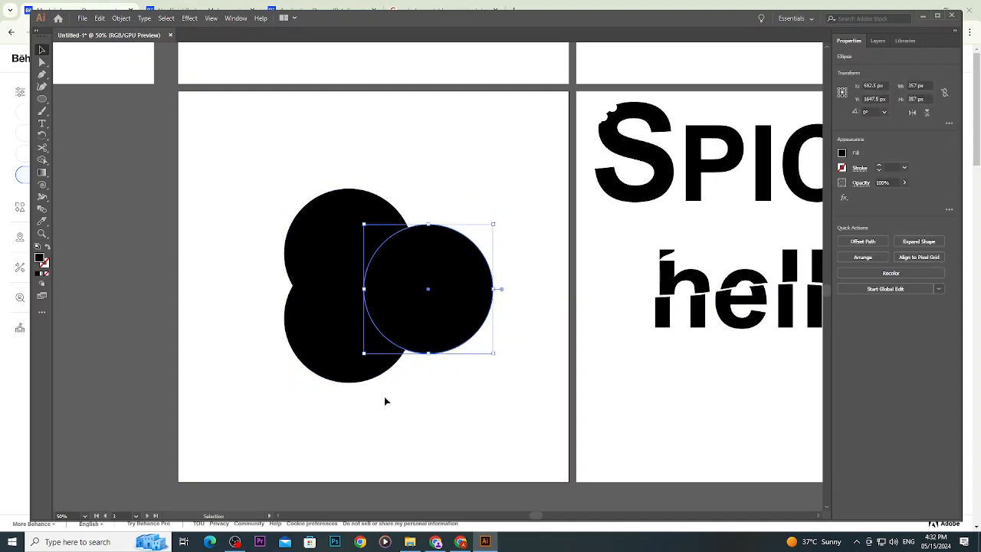
left_click_drag(350, 372, 316, 371)
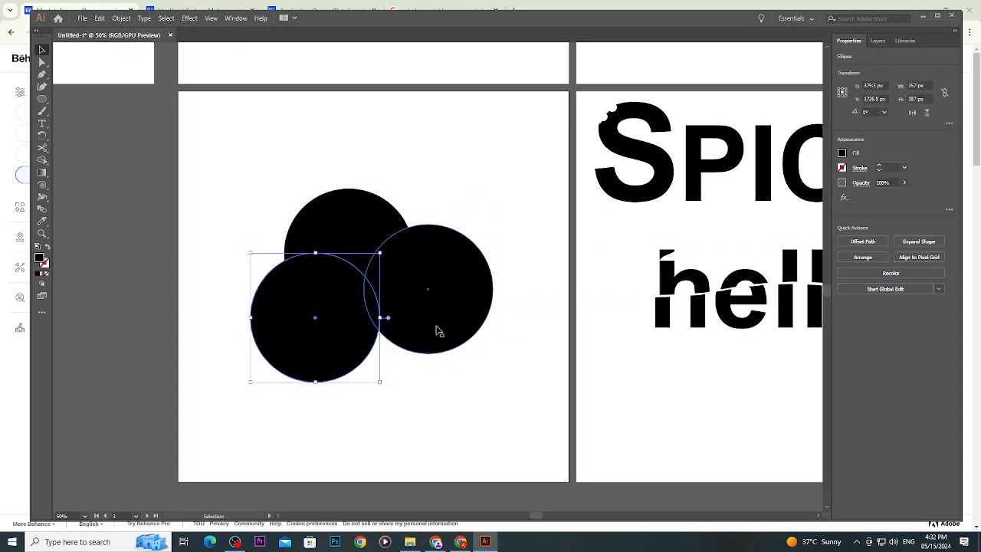
left_click_drag(438, 328, 409, 340)
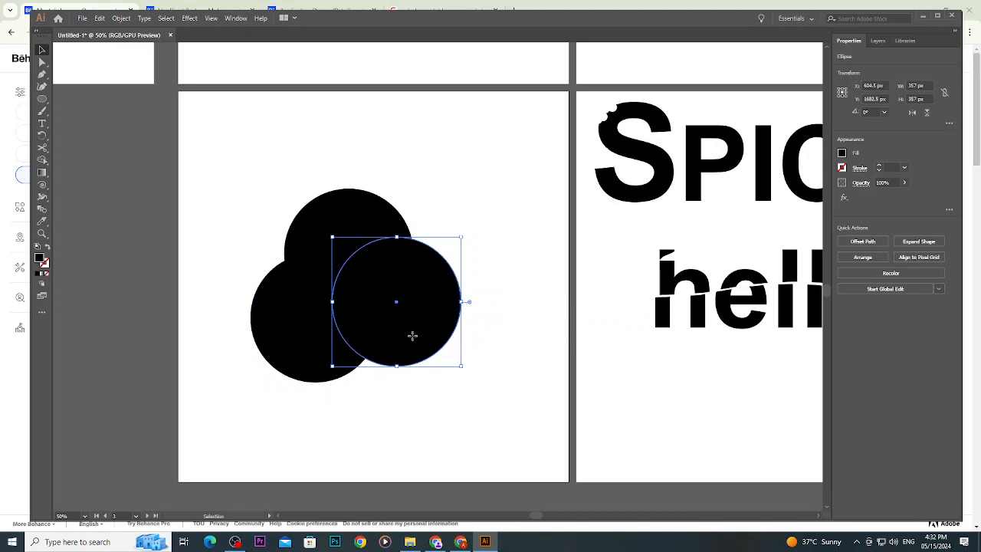
left_click_drag(250, 171, 479, 378)
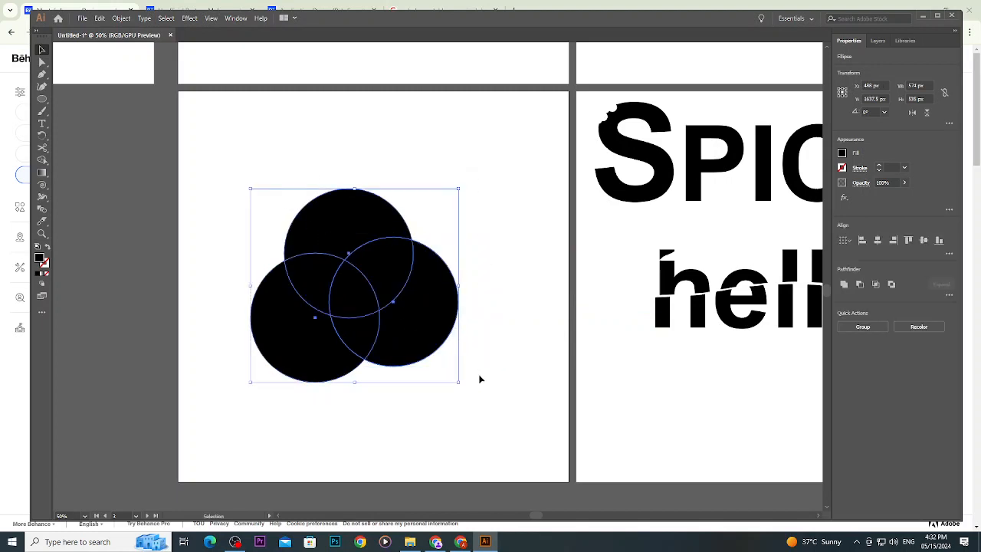
left_click(480, 379)
Lower the right-hand circle level with the lower-left one, and shift the lower-left circle further outward.
left_click_drag(437, 324, 415, 339)
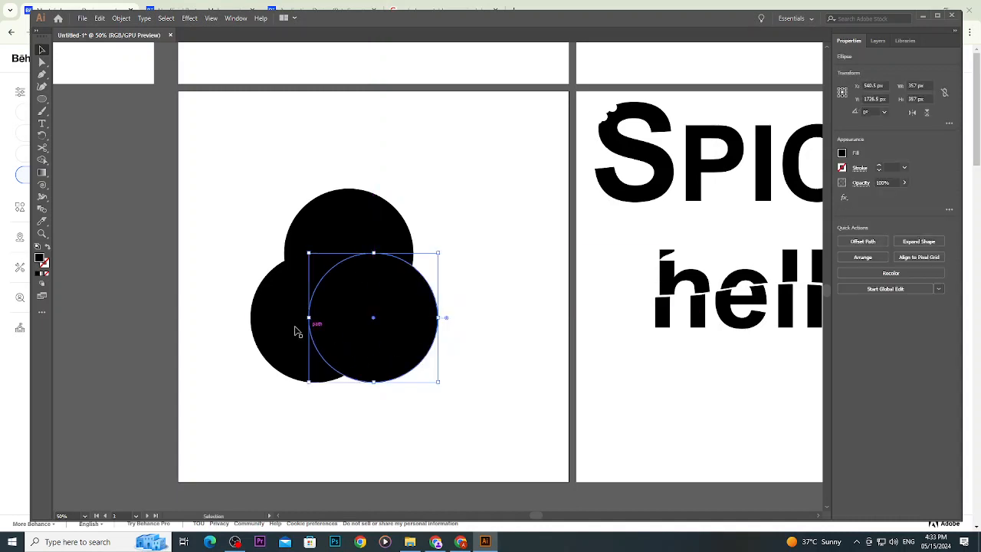
left_click_drag(299, 337, 258, 330)
left_click_drag(495, 176, 383, 407)
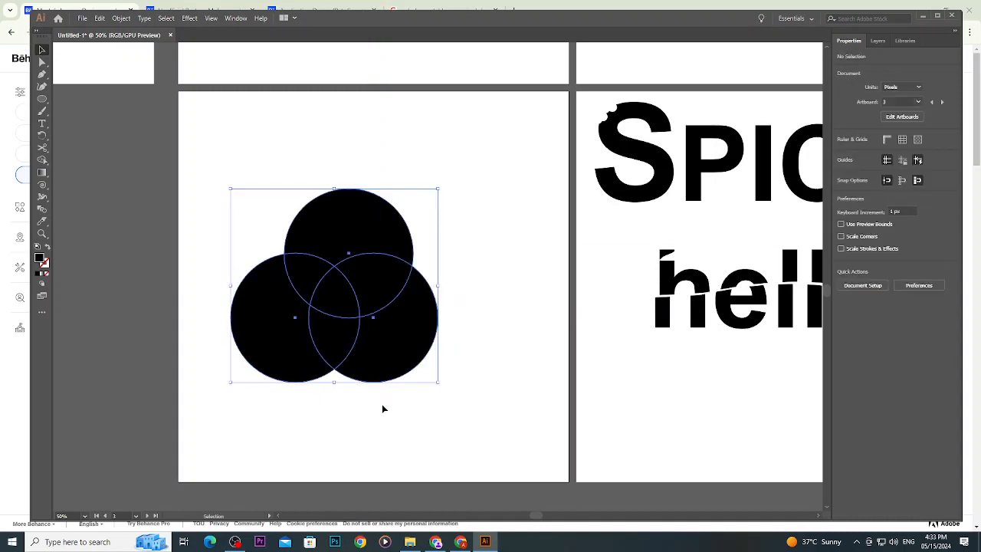
left_click(498, 366)
Remove the outer parts of the three overlapping circles with Shape Builder, leaving a three-petal shape.
left_click_drag(197, 155, 479, 405)
left_click(42, 160)
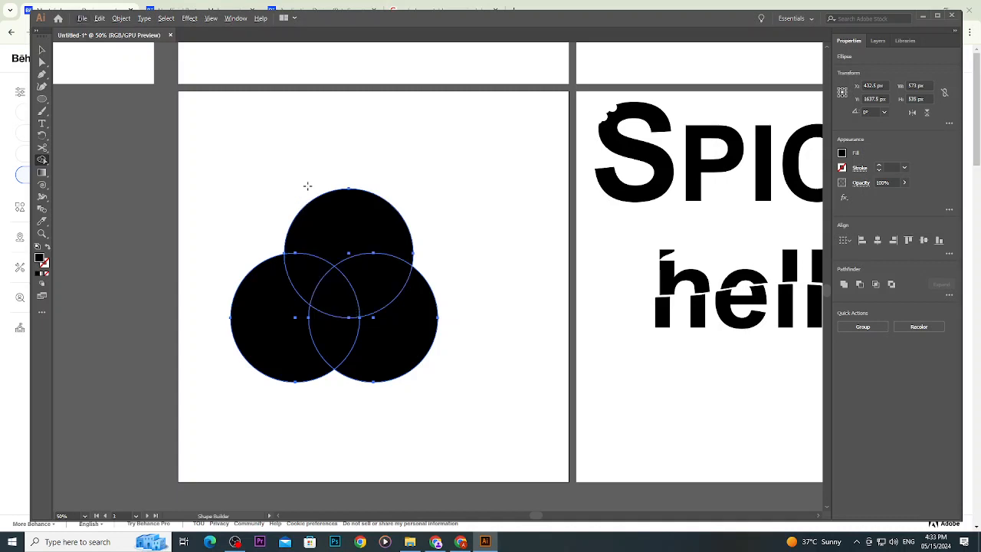
left_click(345, 219, "alt")
left_click(420, 337, "alt")
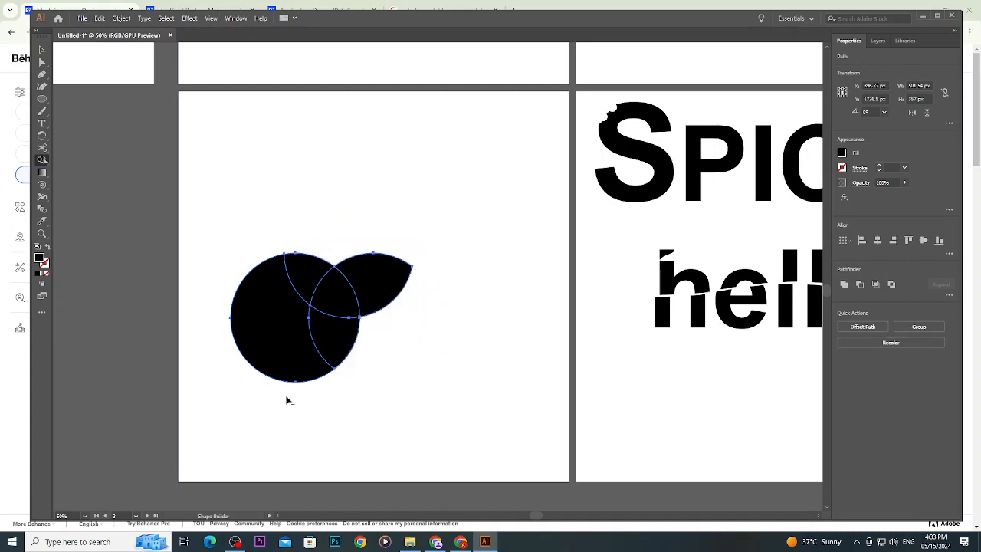
left_click(252, 326, "alt")
left_click(42, 50)
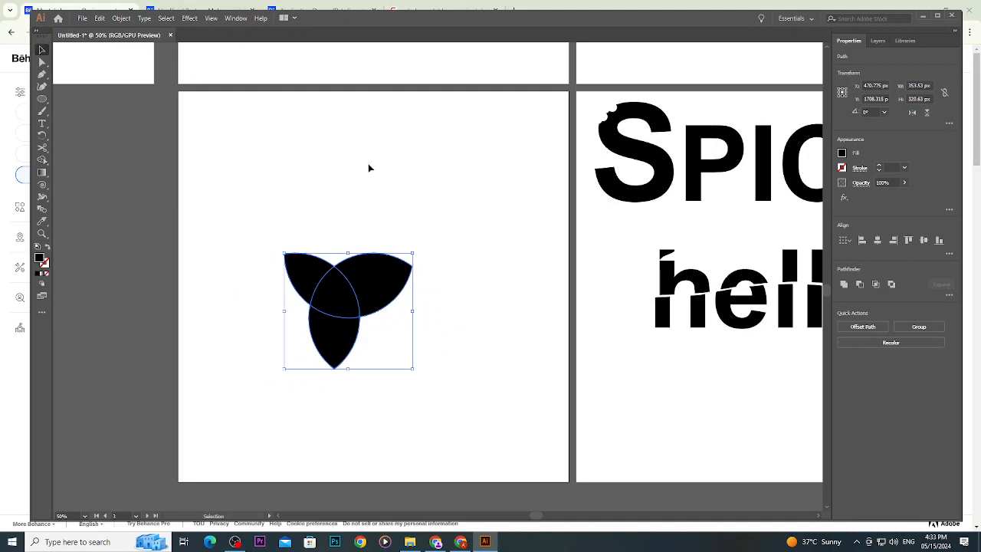
left_click(368, 167)
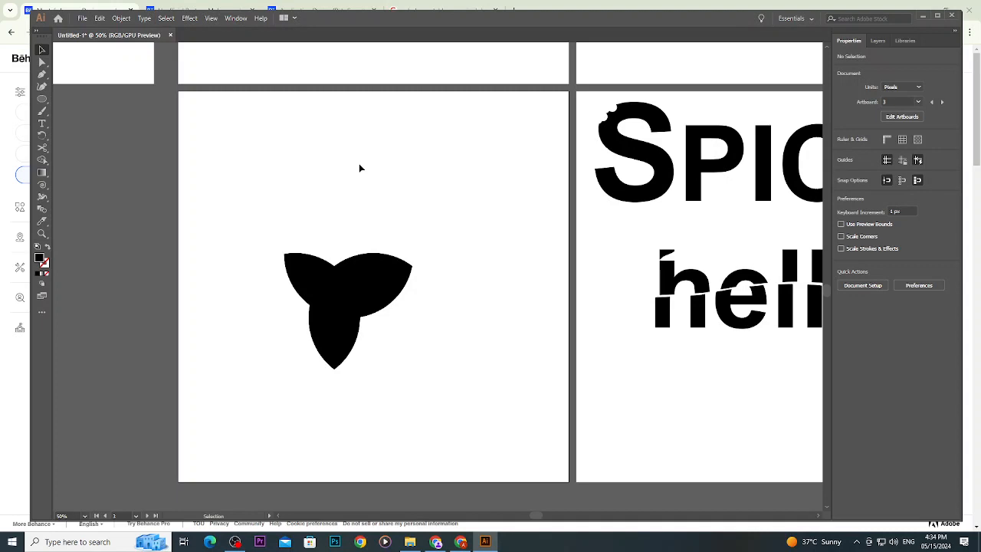
Undo the Shape Builder cuts and the last move of the lower-left circle.
key("ctrl+z")
key("ctrl+z")
key("ctrl+z")
key("ctrl+z")
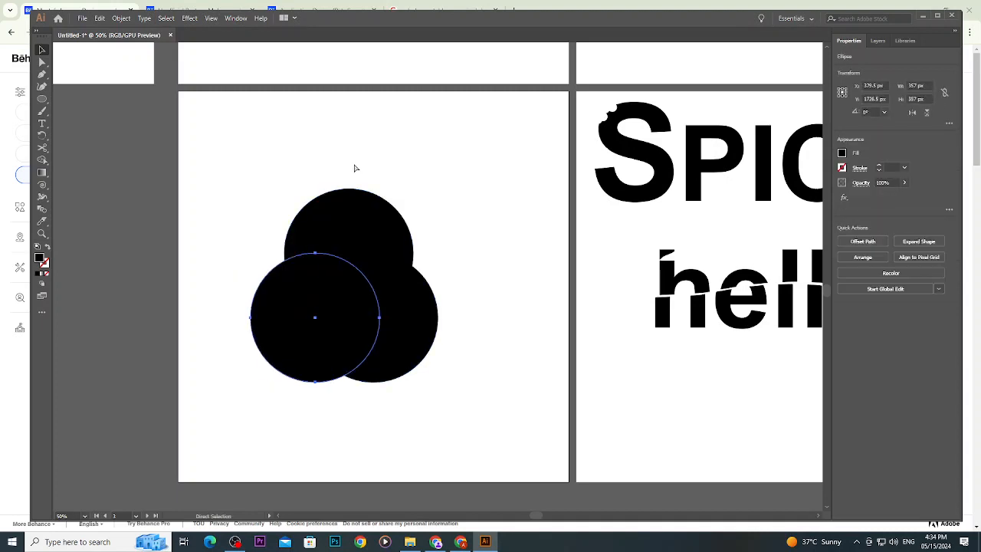
Spread the two lower circles apart, moving the left one well outward and the right one slightly, and check their overlaps.
left_click(394, 161)
left_click_drag(292, 303, 265, 303)
left_click_drag(399, 334, 405, 341)
left_click_drag(504, 179, 329, 393)
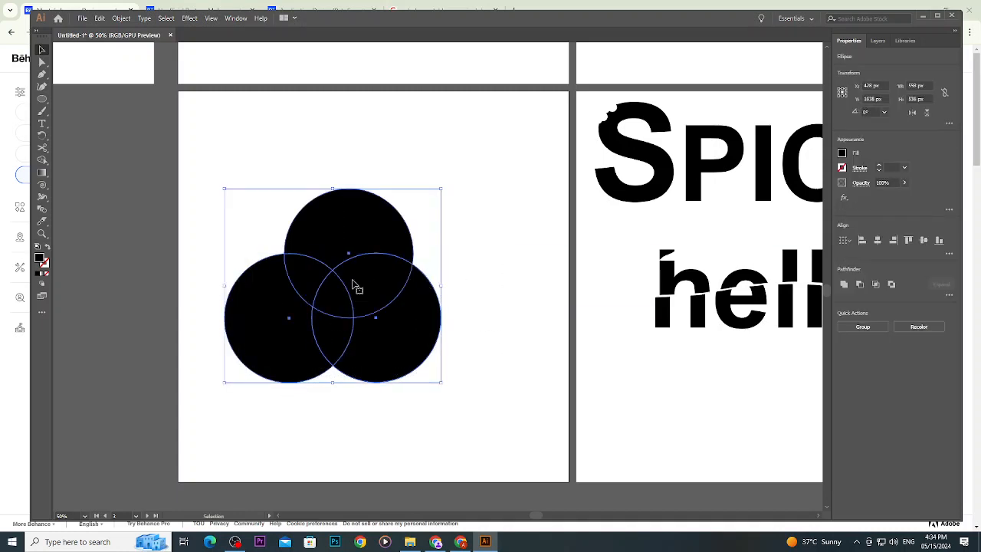
left_click(267, 228)
mouse_move(265, 309)
left_mouse_down()
mouse_move(269, 329)
mouse_move(262, 323)
left_mouse_up()
left_click_drag(258, 182, 479, 415)
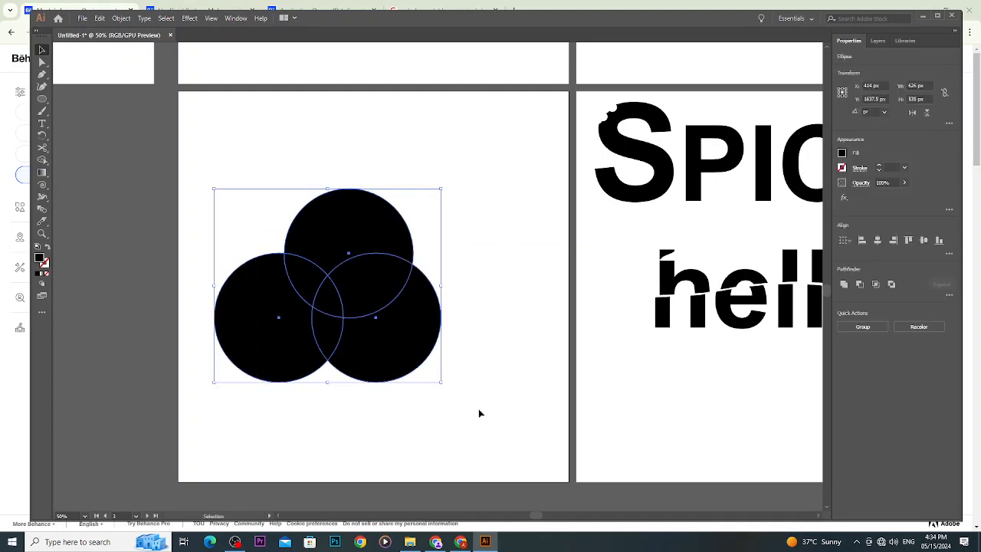
Fine-tune the horizontal positions of both lower circles so they sit evenly beneath the upper one, and check the overlaps.
left_click(510, 342)
left_click_drag(431, 337, 423, 337)
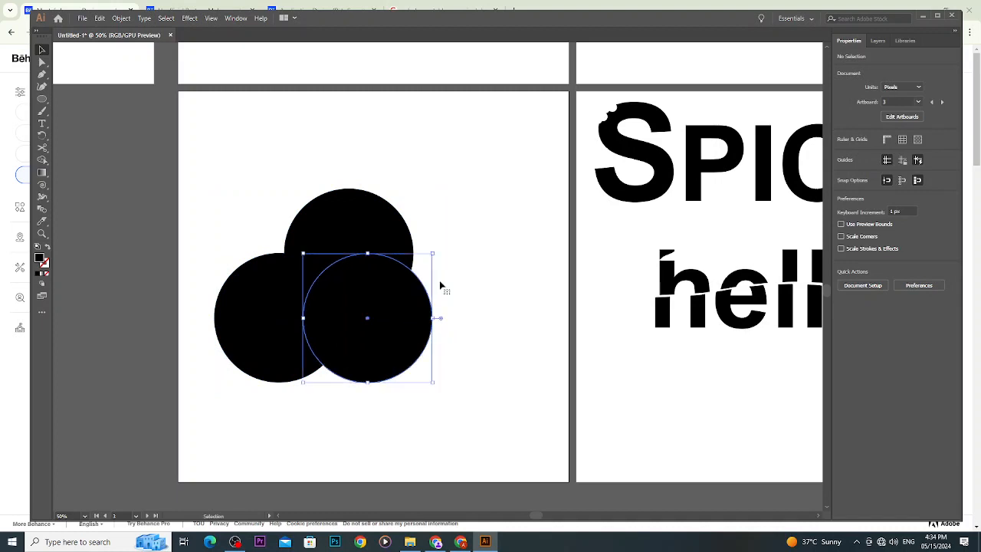
left_click_drag(469, 203, 225, 375)
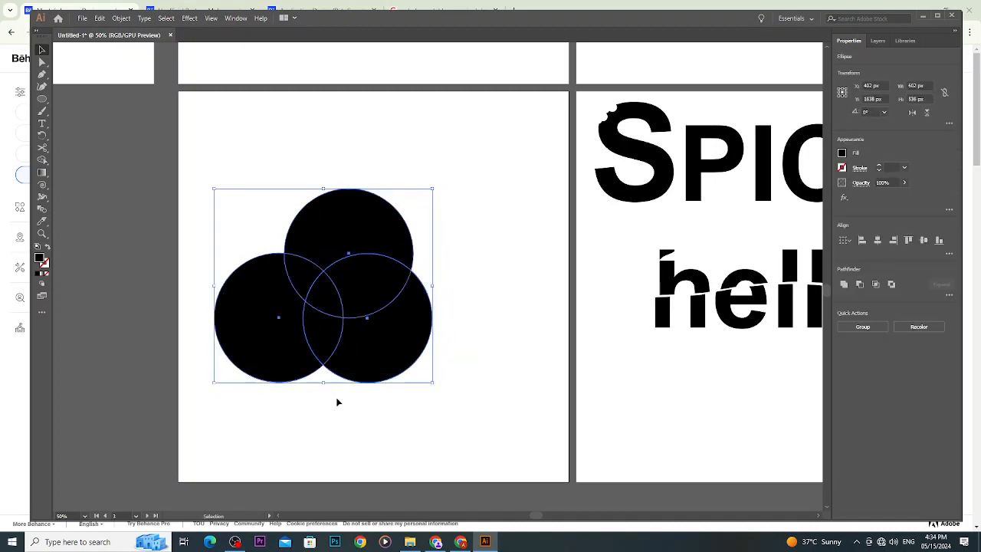
left_click(377, 414)
left_click_drag(368, 323, 389, 324)
left_click_drag(268, 321, 281, 324)
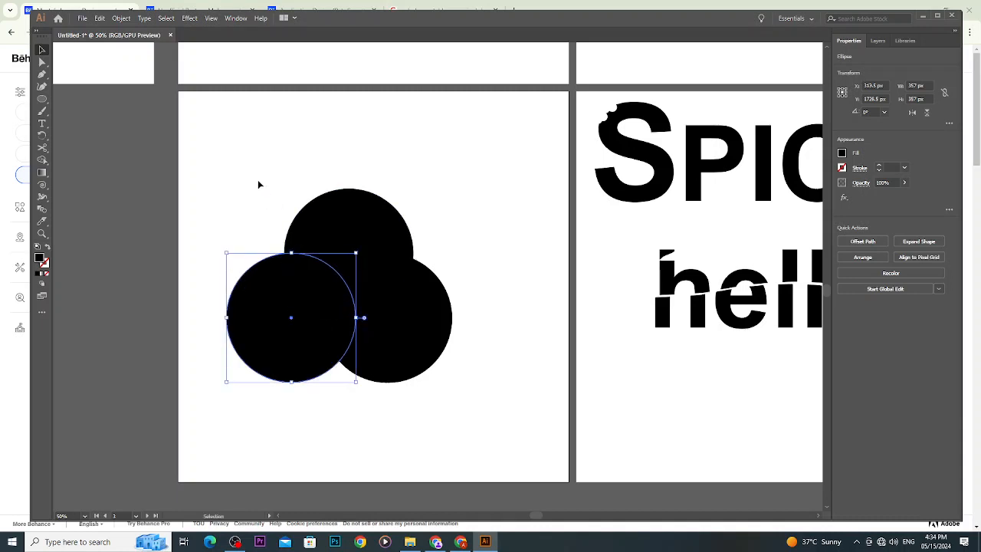
left_click_drag(258, 184, 453, 358)
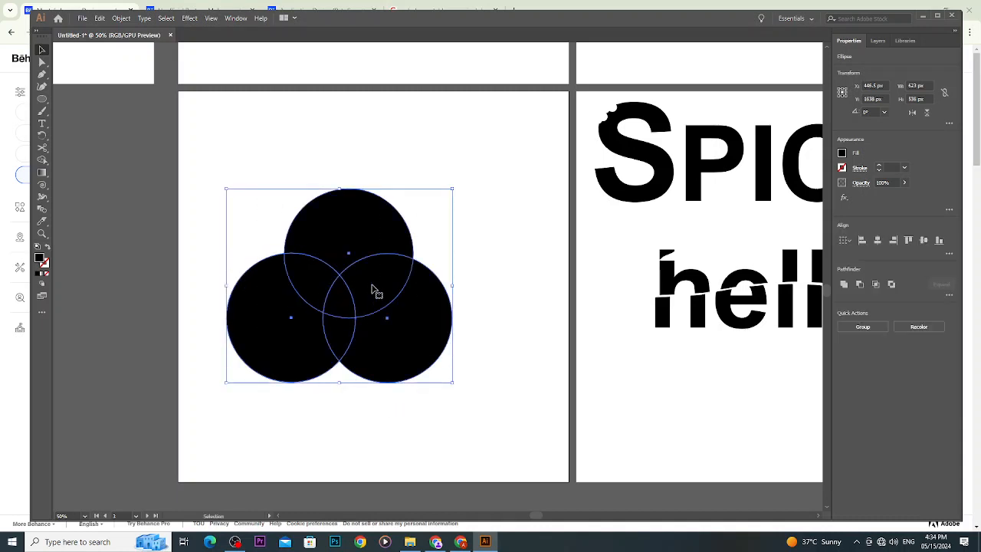
left_click(488, 219)
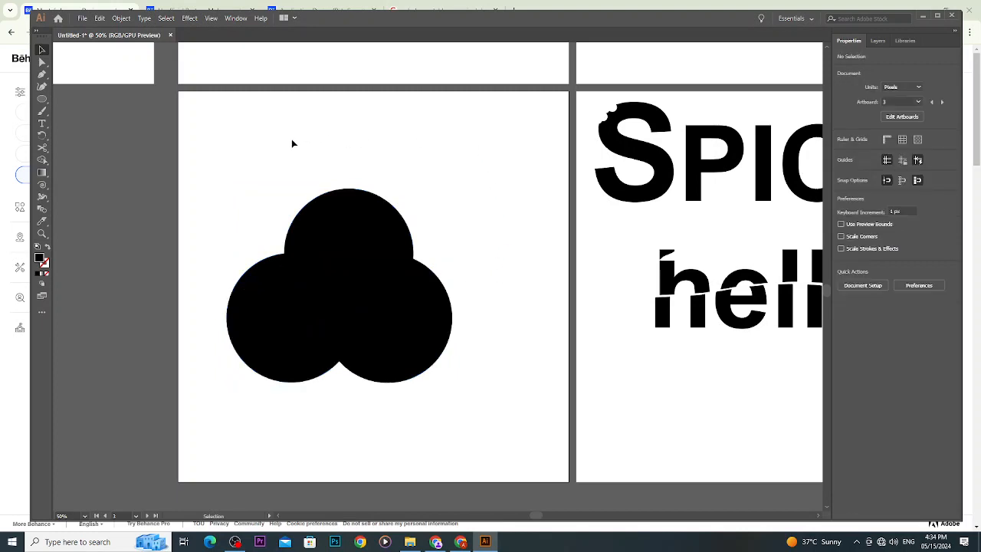
Select all three circles and remove their outer parts with Shape Builder, keeping only the overlapping petals.
left_click_drag(454, 434, 483, 446)
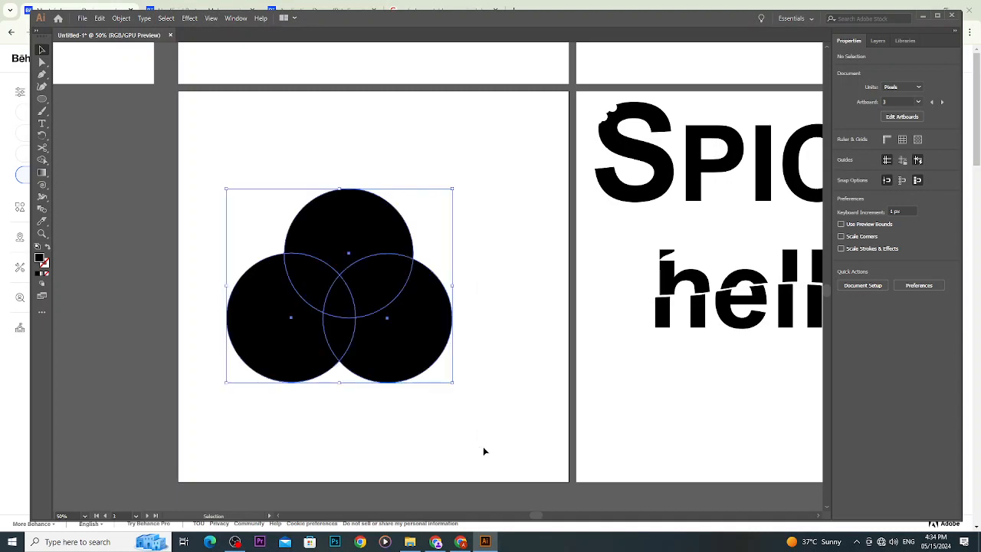
left_click(43, 160)
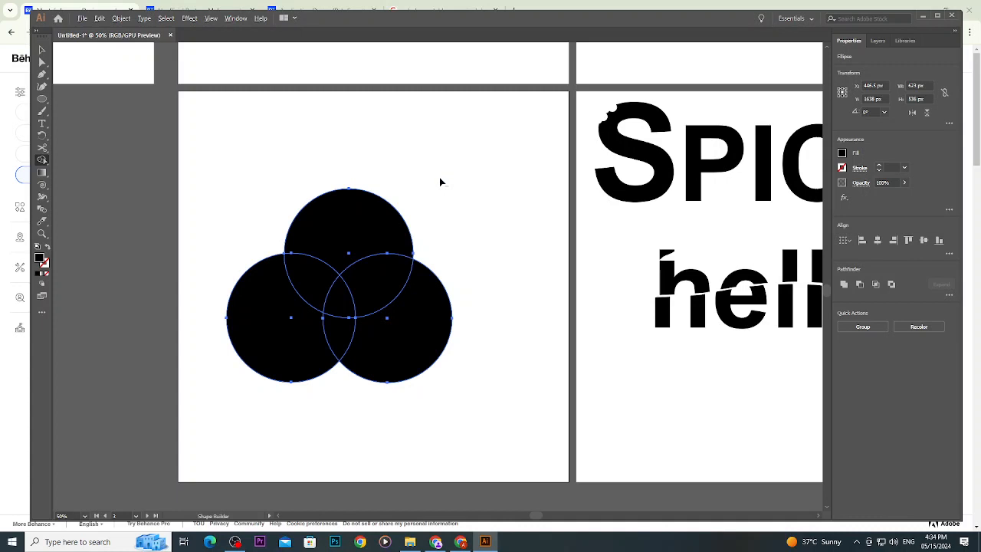
left_click_drag(421, 190, 368, 221)
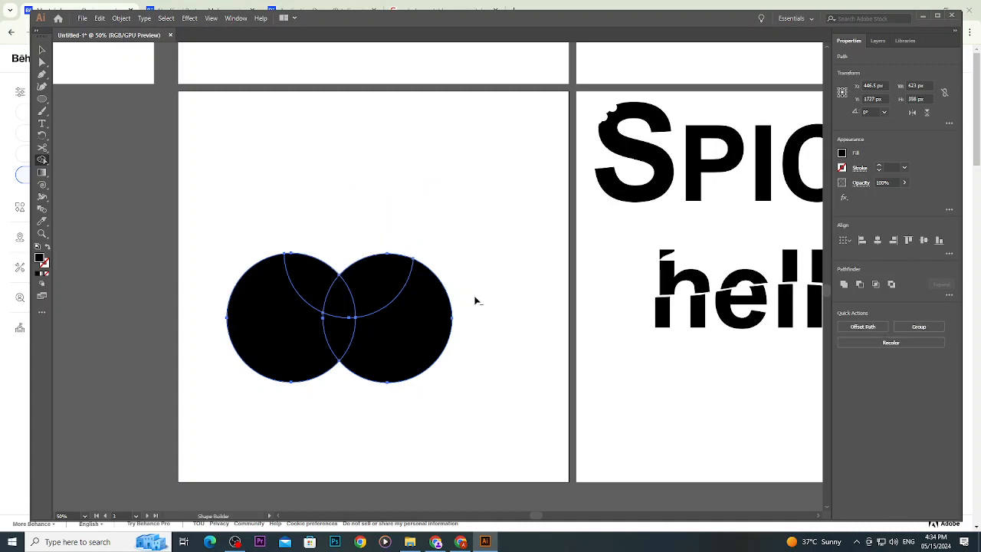
left_click(433, 318, "alt")
left_click(274, 357, "alt")
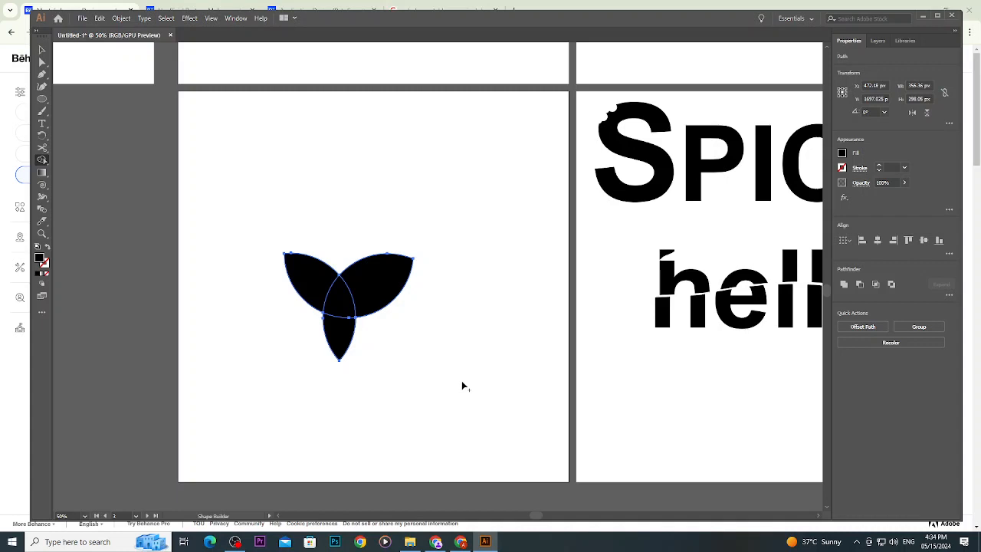
left_click(42, 49)
left_click(296, 191)
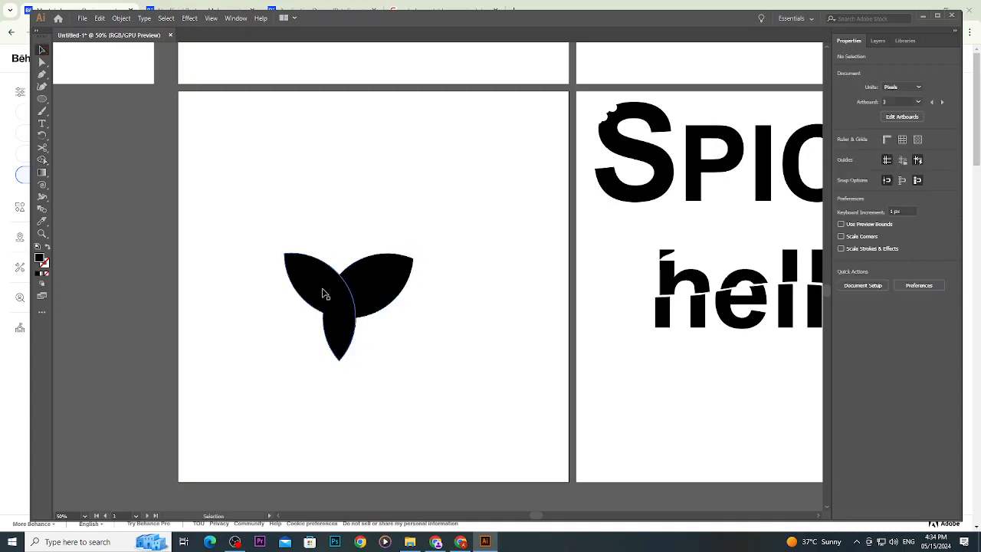
Check how the petals overlap, and undo the Shape Builder cuts back to the three full circles.
left_click_drag(265, 228, 441, 372)
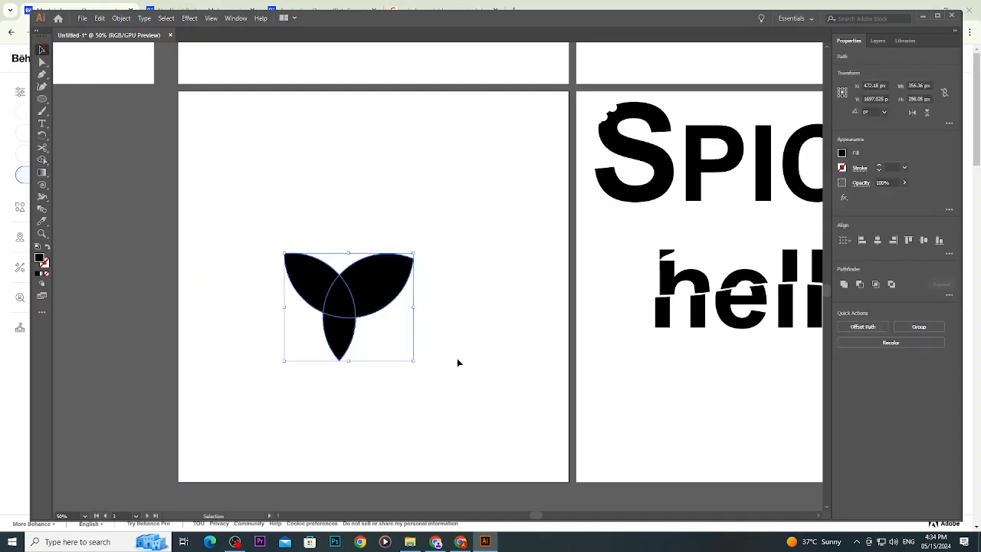
left_click(459, 362)
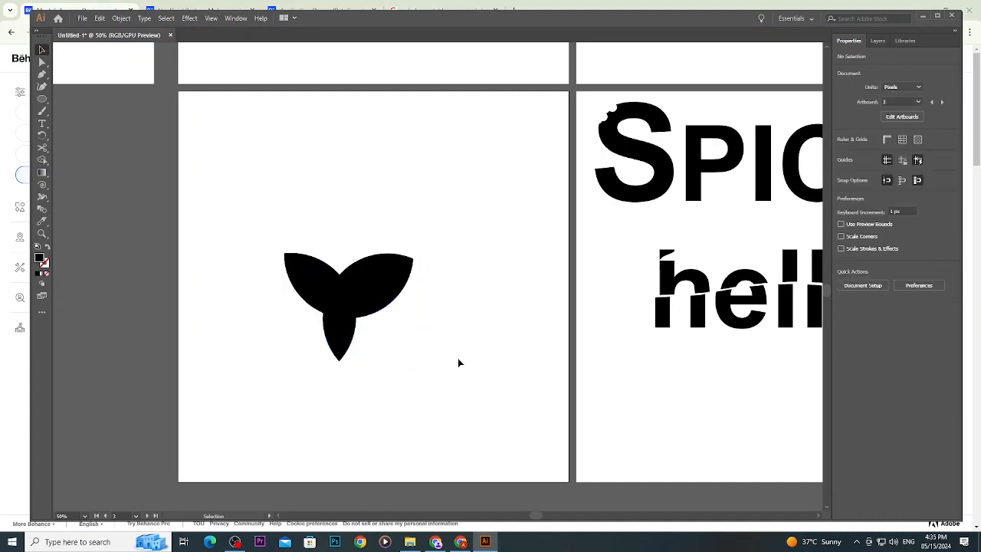
key("ctrl+z")
key("ctrl+z")
key("ctrl+z")
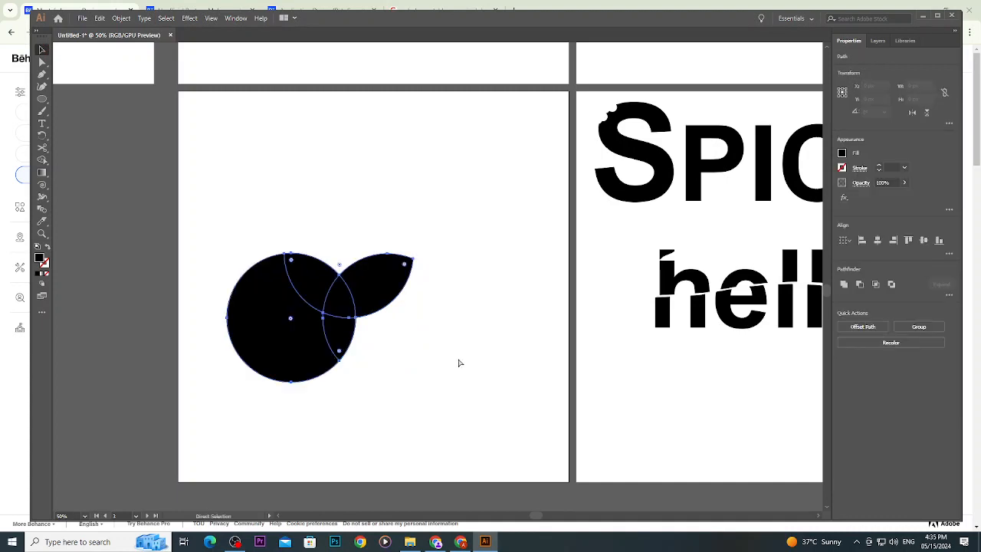
left_click(493, 311)
left_click(442, 300)
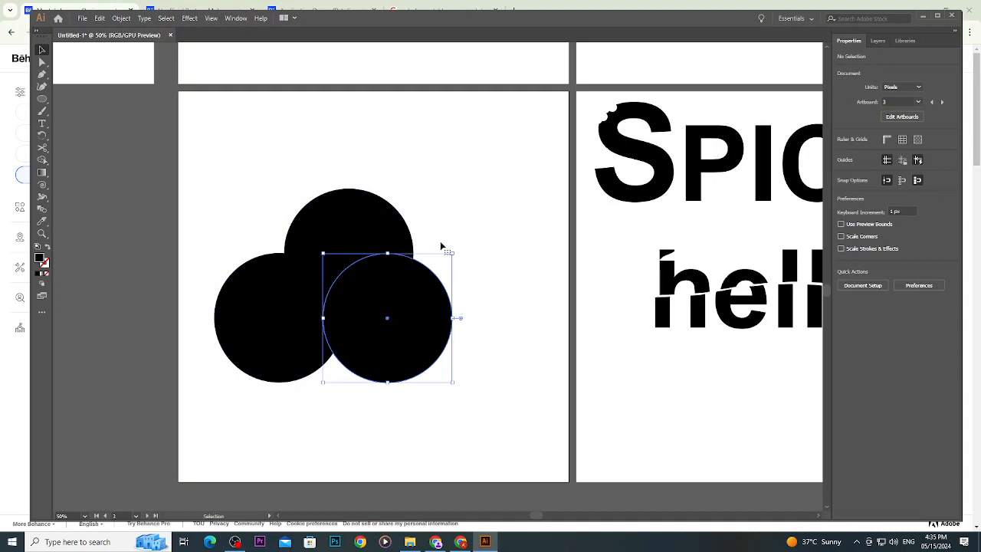
Select the upper circle and all three circles together to examine how they overlap.
left_click(390, 230)
key("ctrl+h")
left_click(471, 190)
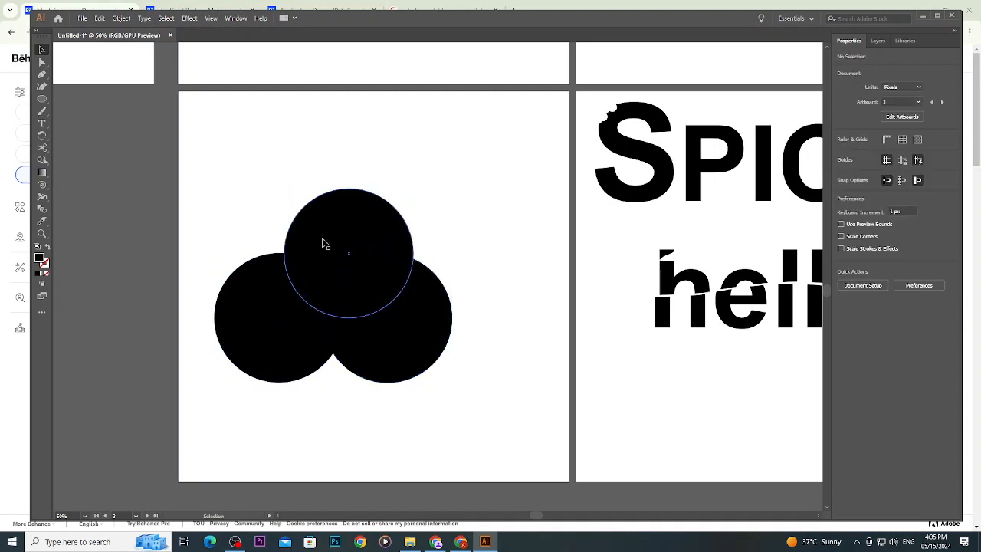
left_click_drag(223, 213, 504, 415)
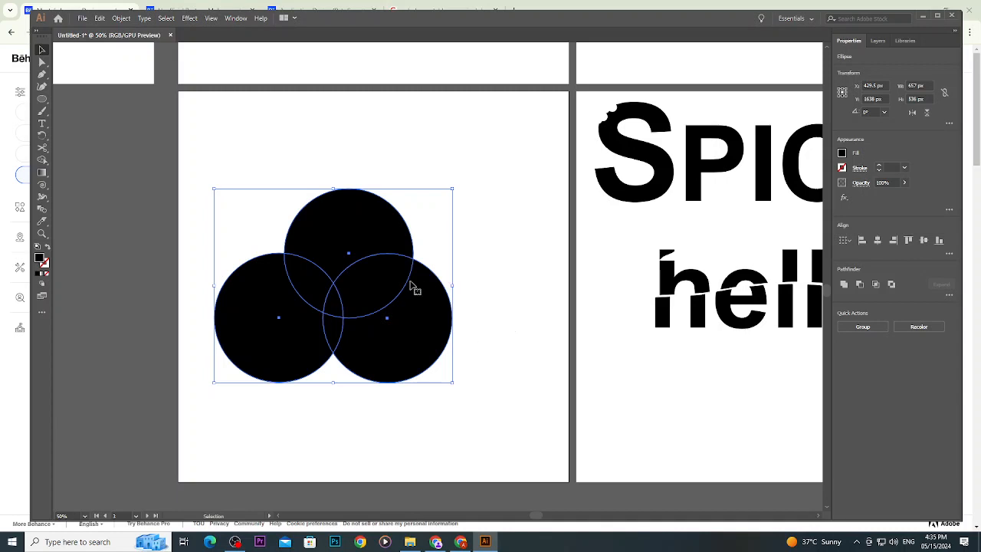
left_click(503, 262)
Try a tighter arrangement of the three circles in the artboard's upper right, and check their overlaps.
left_click_drag(375, 214, 459, 141)
left_click_drag(444, 322, 465, 293)
left_click(474, 366)
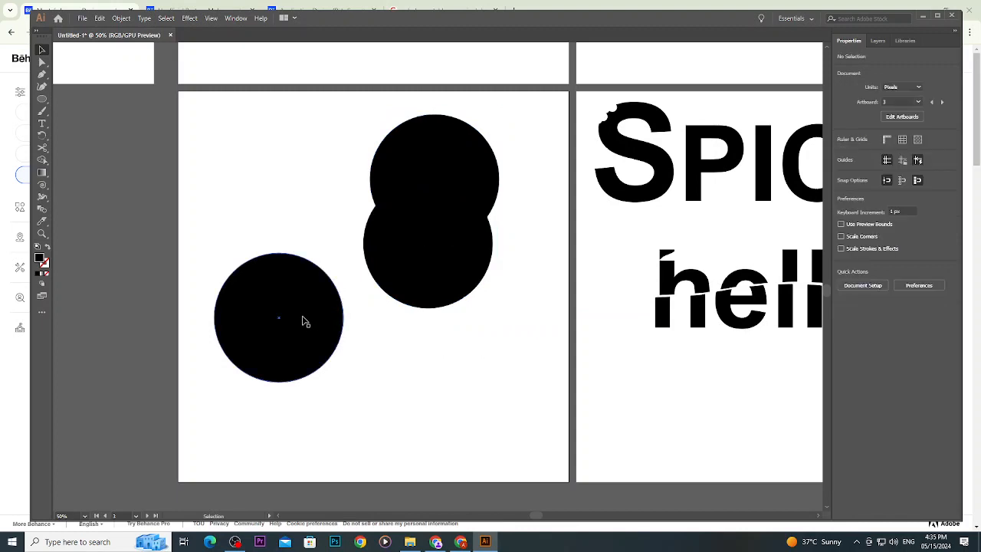
left_click_drag(305, 322, 391, 206)
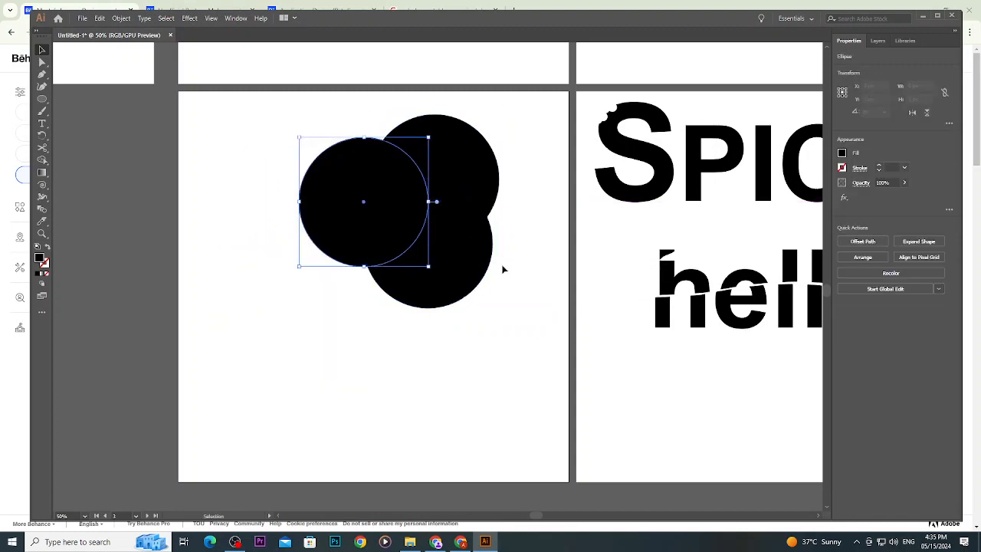
left_click_drag(532, 150, 377, 352)
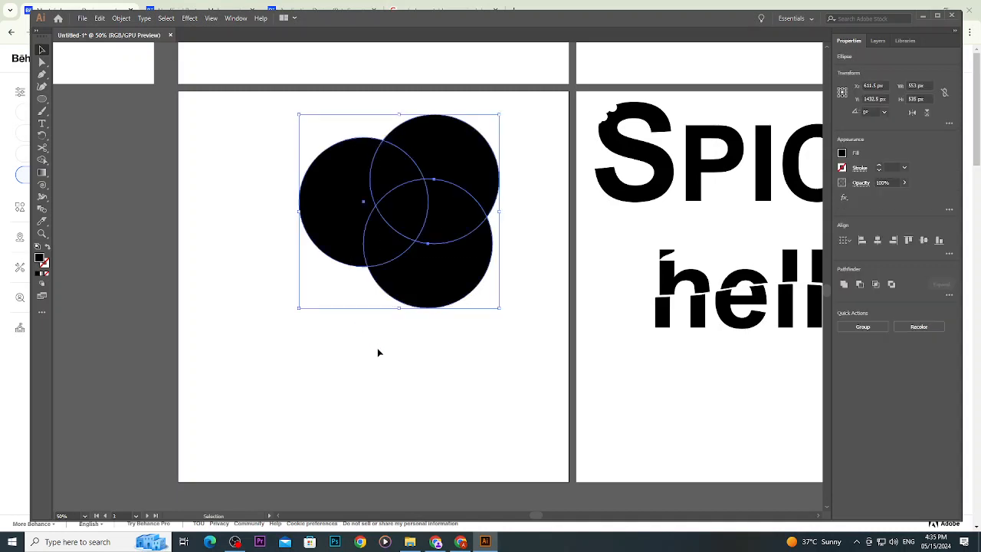
left_click(378, 352)
Try shifting the lower circle outward and the left circle further over the upper one, and check the overlaps.
left_click_drag(345, 217, 316, 223)
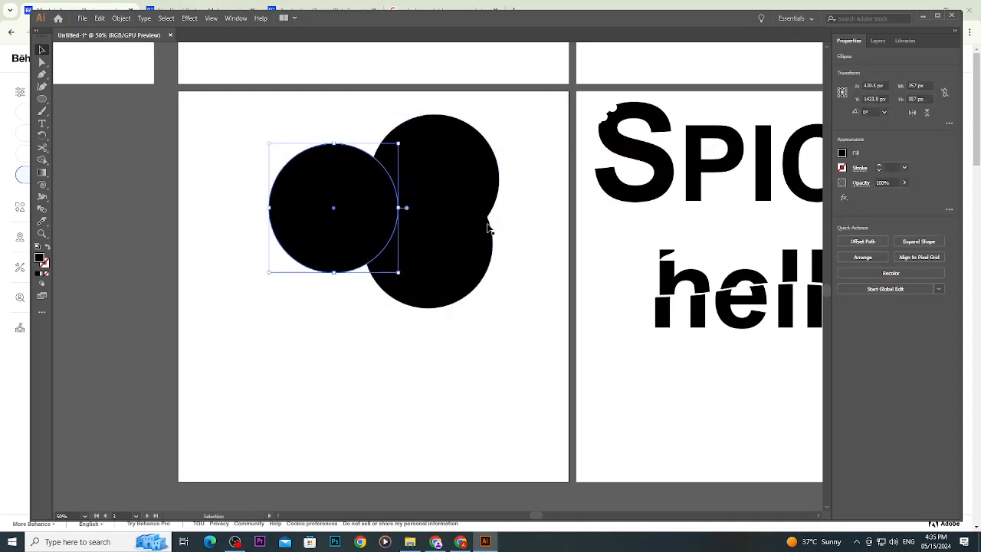
left_click_drag(447, 239, 479, 255)
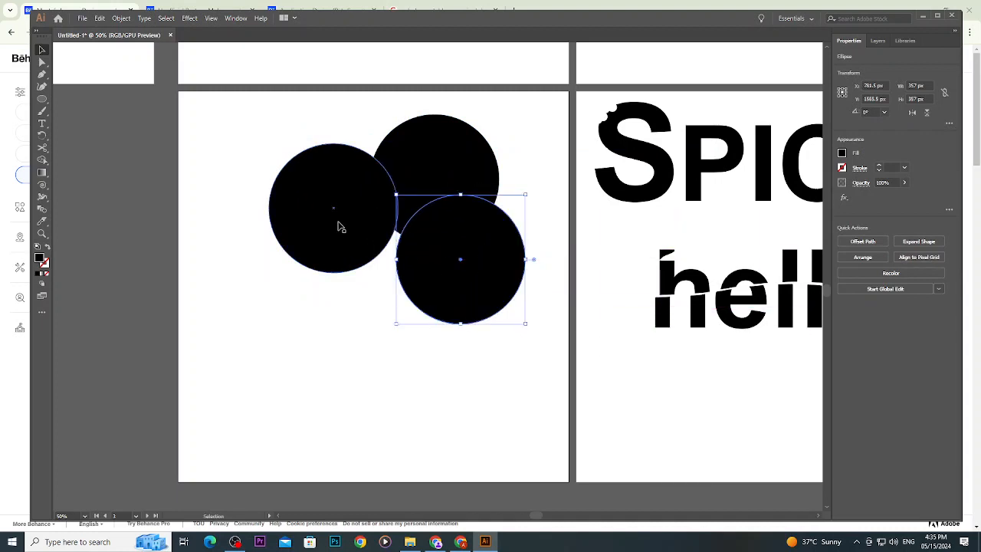
left_click_drag(341, 227, 392, 219)
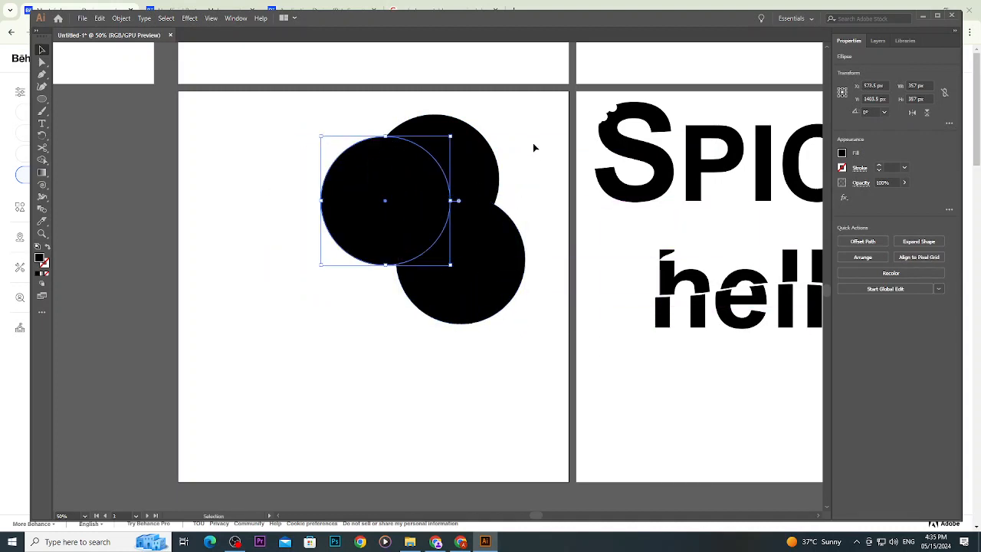
left_click_drag(534, 145, 418, 291)
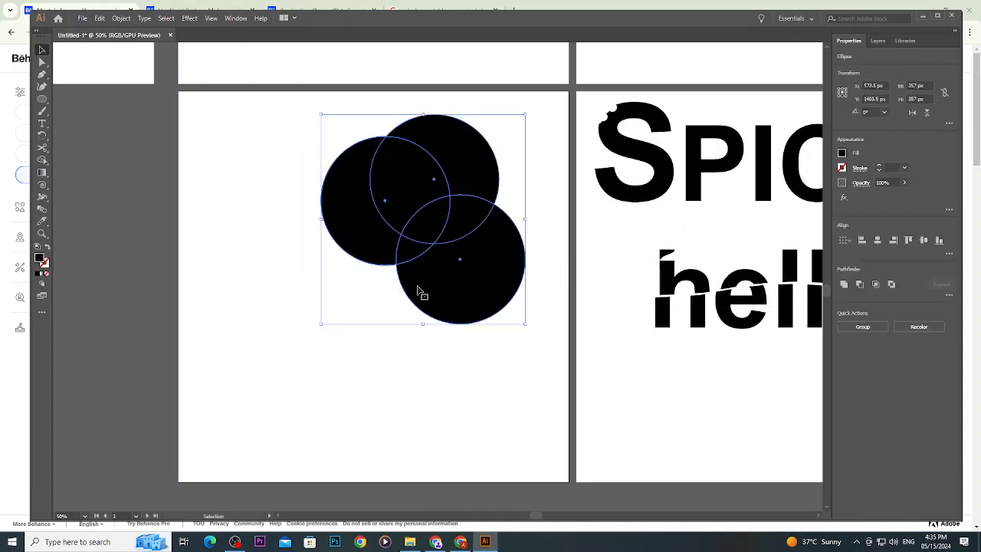
left_click(417, 361)
left_click(464, 173)
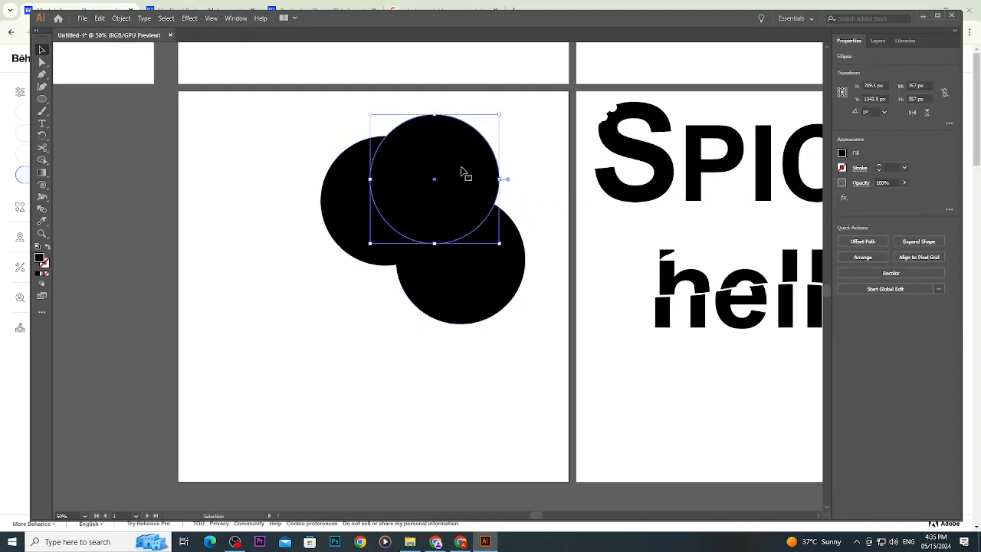
left_click(468, 227)
left_click(383, 184)
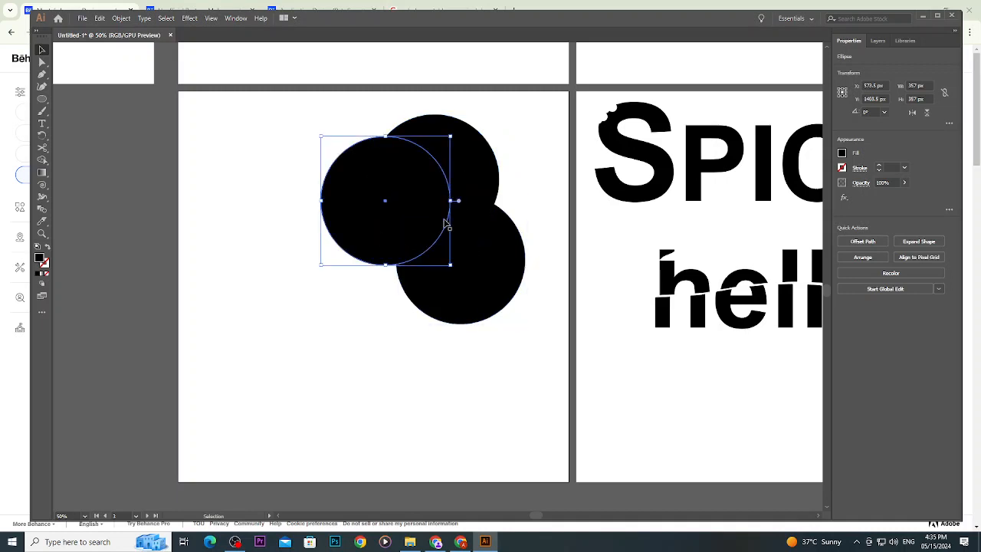
Move the left circle to the artboard's lower left and place the right-hand circle so it overlaps the top of it.
left_click_drag(383, 184, 330, 309)
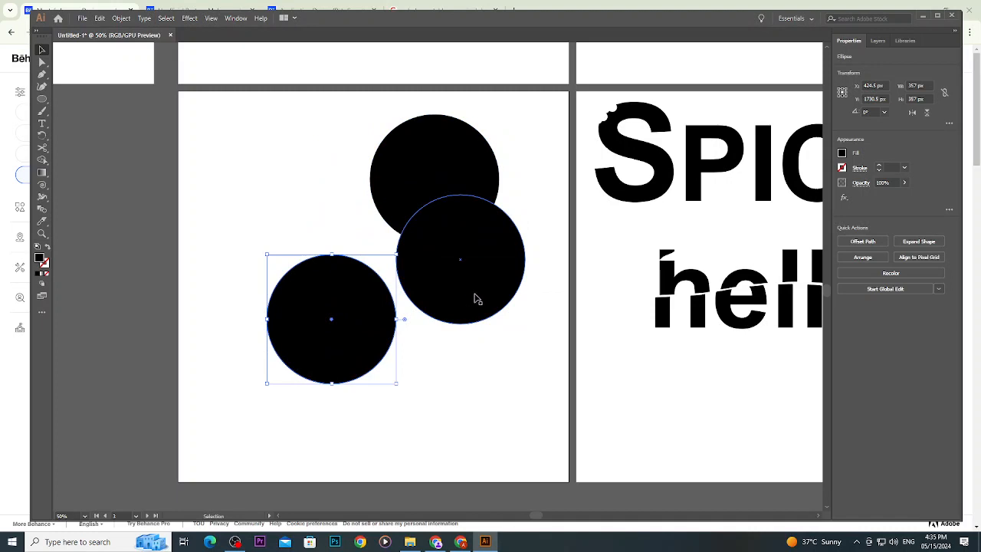
left_click_drag(475, 299, 412, 329)
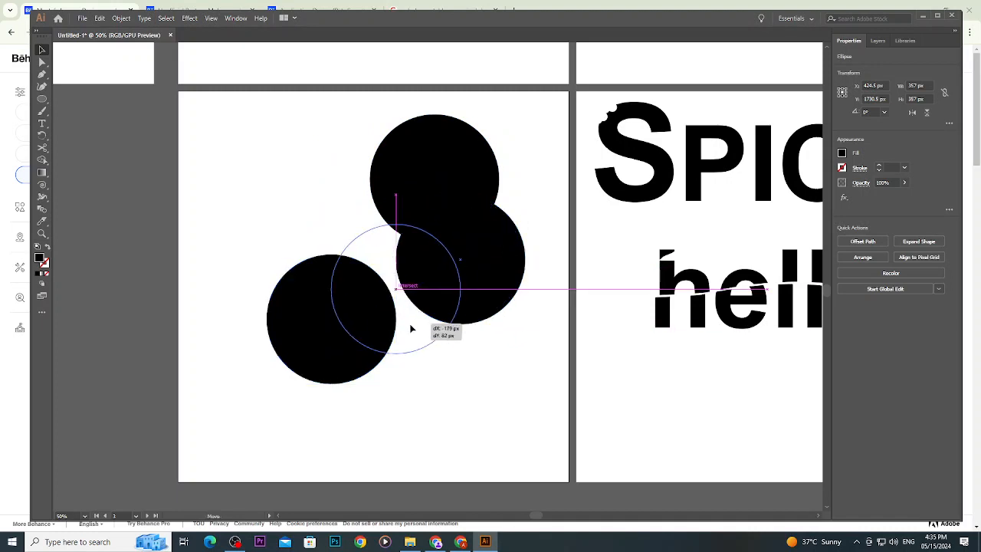
left_click_drag(271, 236, 372, 326)
left_click(489, 349)
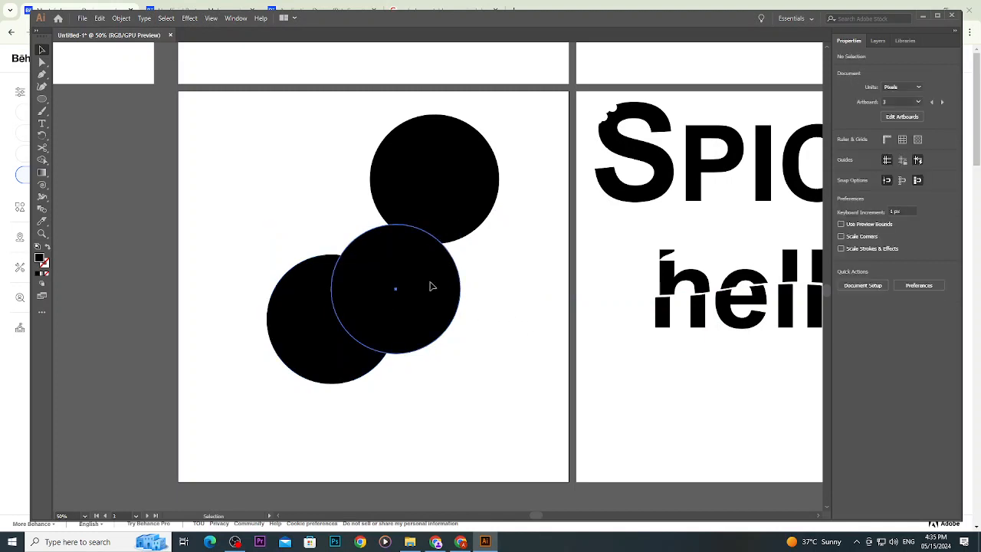
left_click_drag(432, 287, 353, 234)
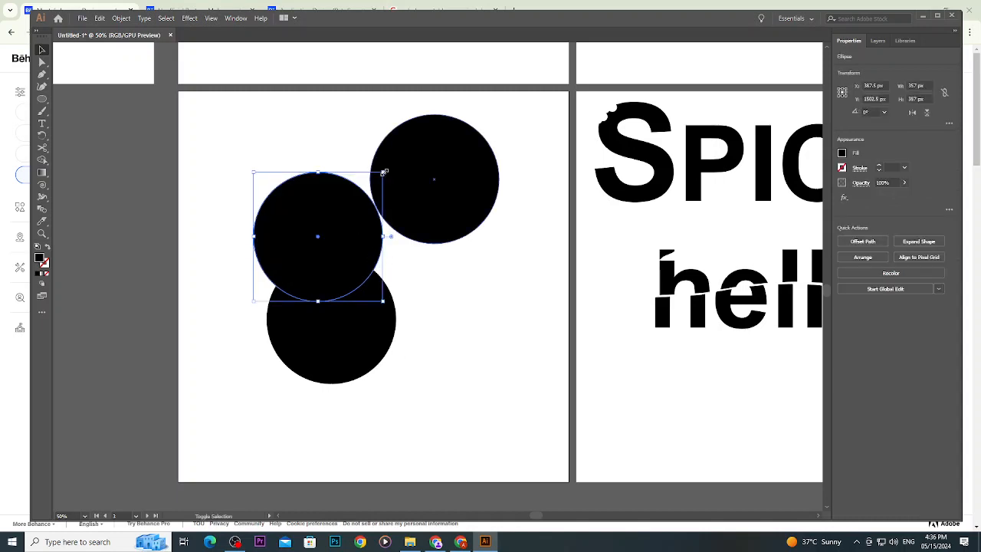
Scale the circle above the lower-left one down to about 256 px and centre it over that circle.
left_click_drag(383, 172, 347, 208)
left_click_drag(334, 245, 360, 245)
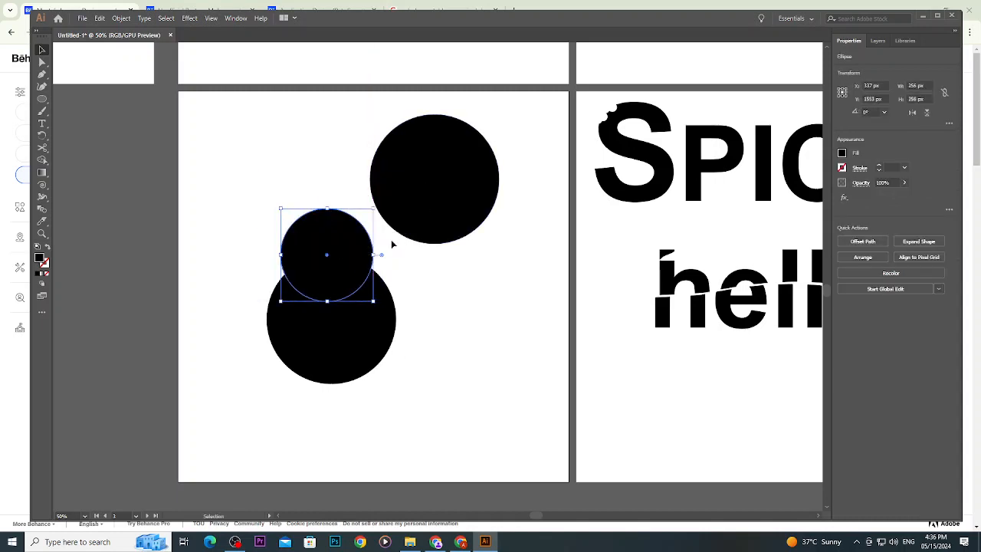
left_click(414, 259)
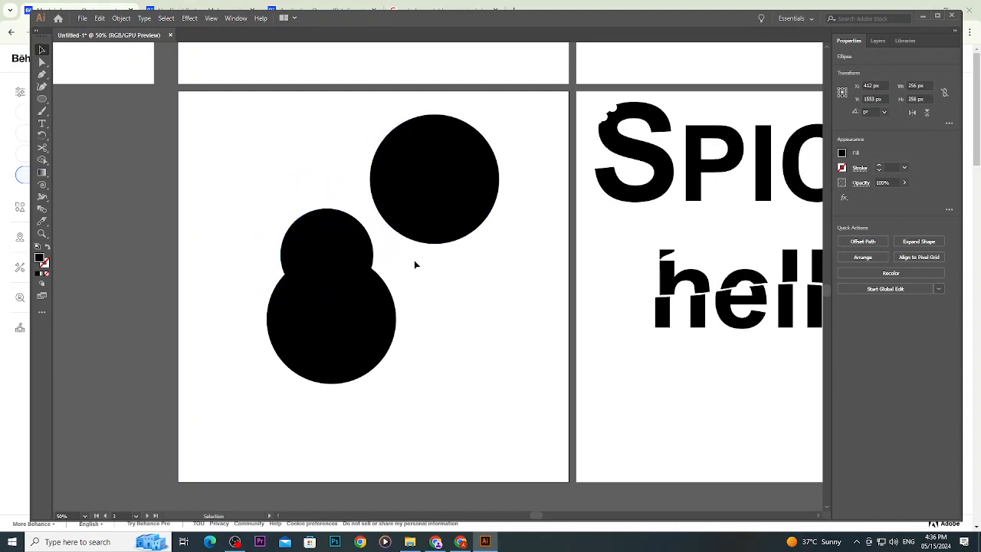
Scale the lower-left circle down to about 326 px, nudge it up beneath the smaller circle, and check their overlap.
left_click(357, 317)
left_click_drag(397, 258, 385, 265)
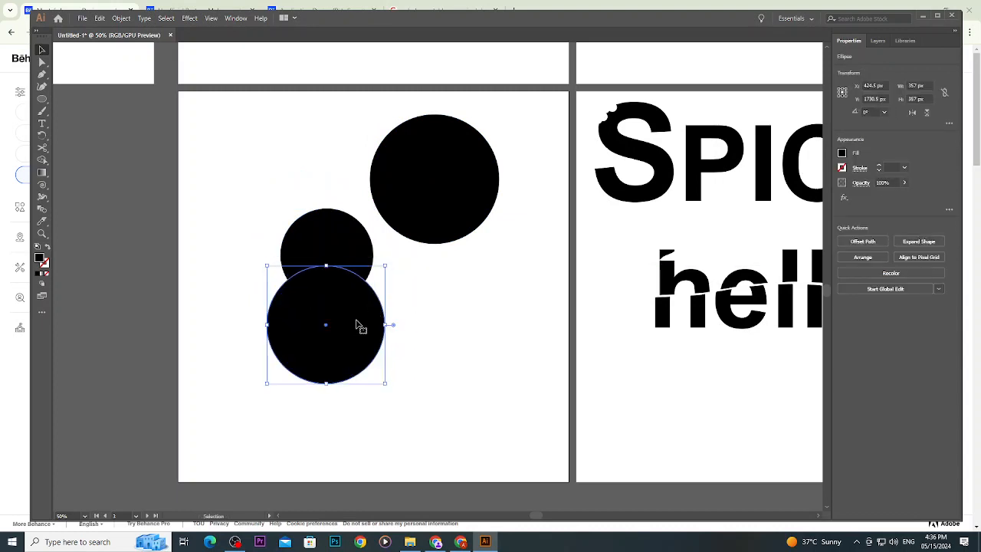
left_click_drag(361, 324, 352, 321)
left_click_drag(419, 269, 323, 300)
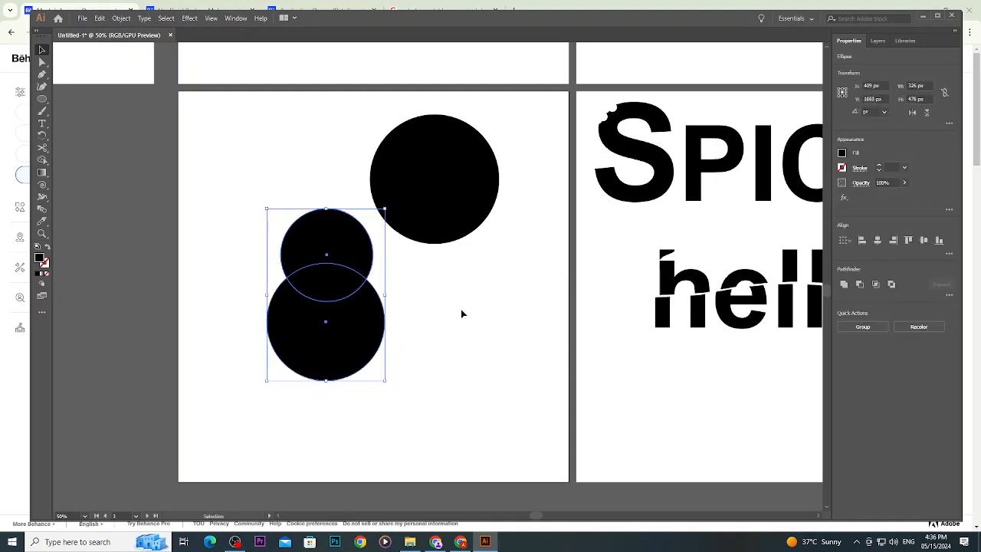
left_click(461, 313)
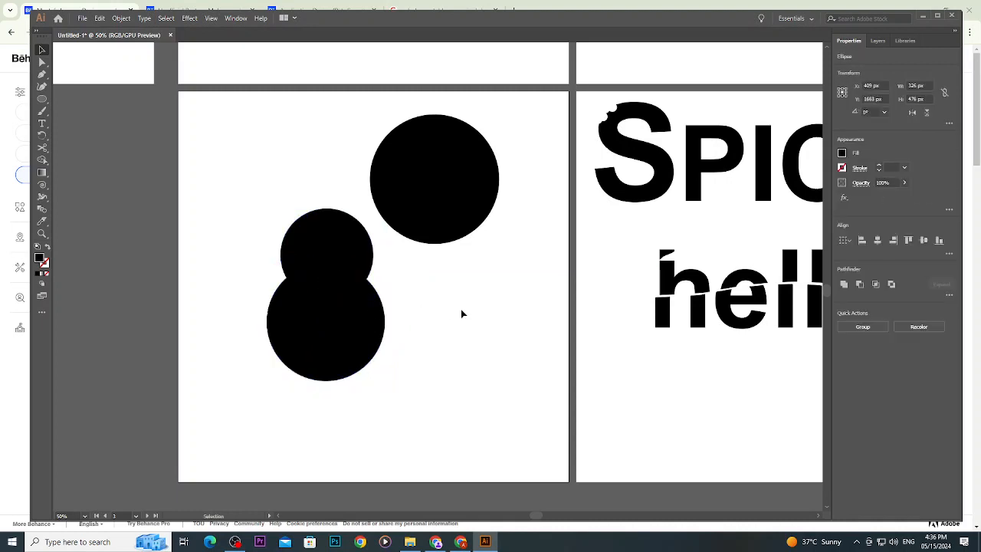
Enlarge the smallest circle to about 305 px and keep it overlapping the top of the lower-left circle.
left_click(334, 253)
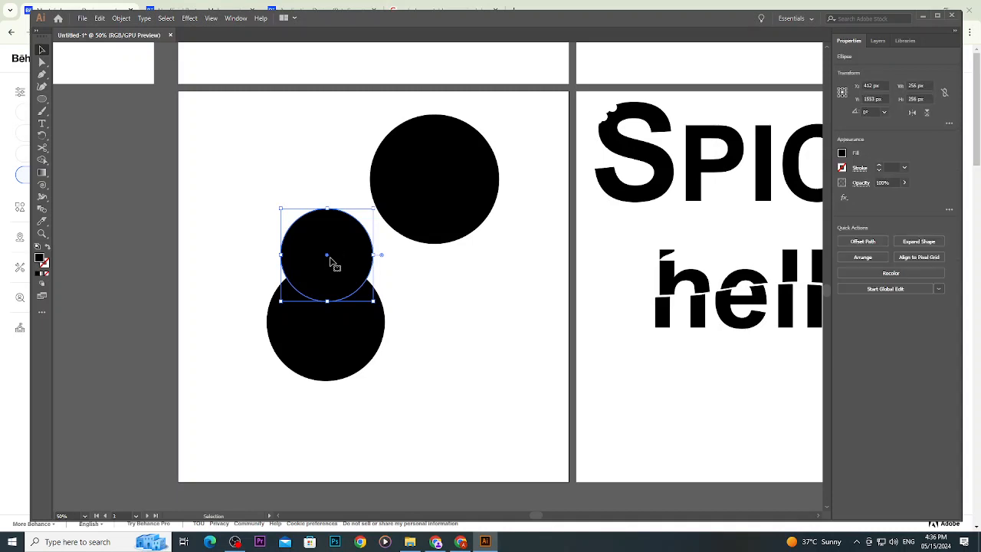
left_click_drag(373, 208, 390, 190)
mouse_move(365, 247)
left_mouse_down()
mouse_move(354, 247)
mouse_move(368, 252)
mouse_move(357, 261)
left_mouse_up()
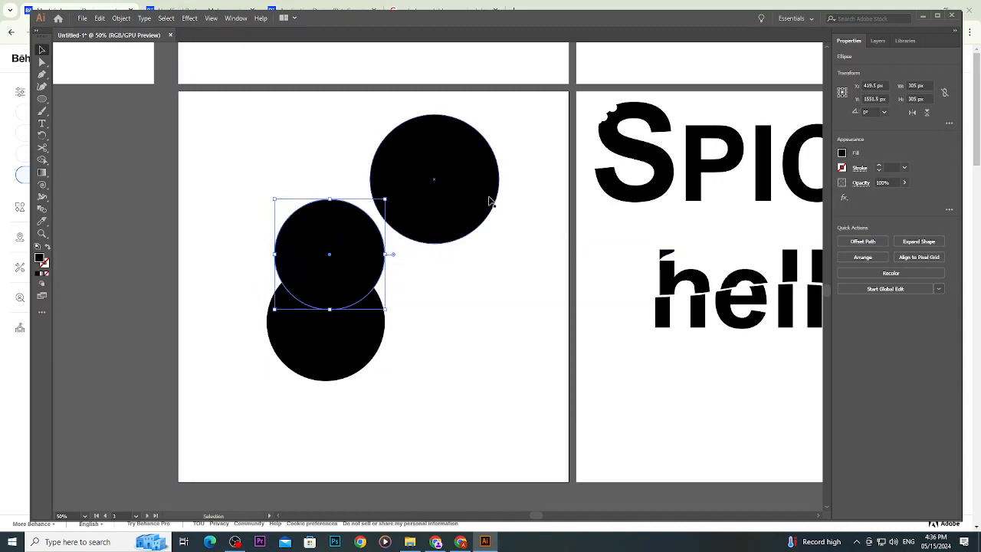
Try placing the largest circle over the right sides of the two smaller circles, and check the three overlaps.
left_click_drag(488, 191, 439, 321)
left_click(489, 220)
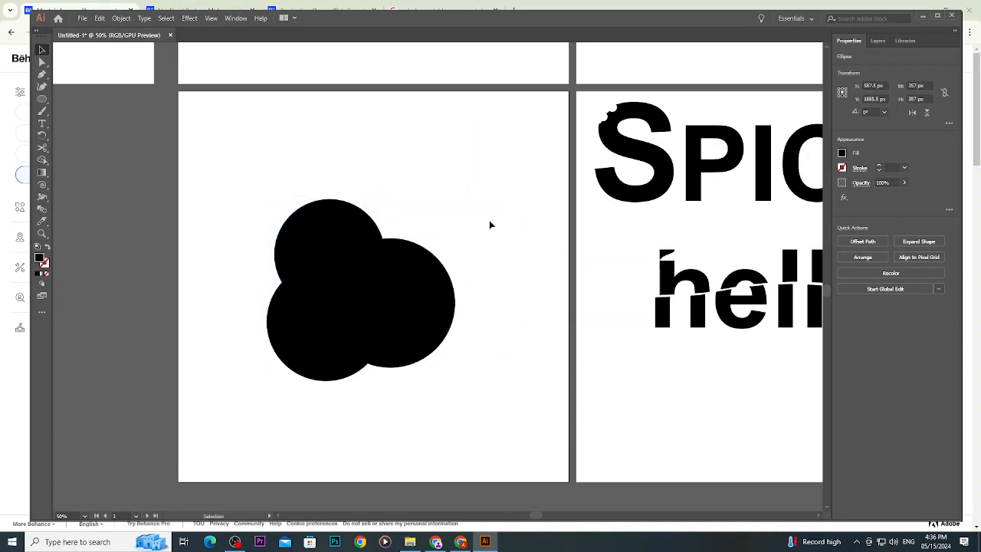
left_click_drag(488, 220, 371, 369)
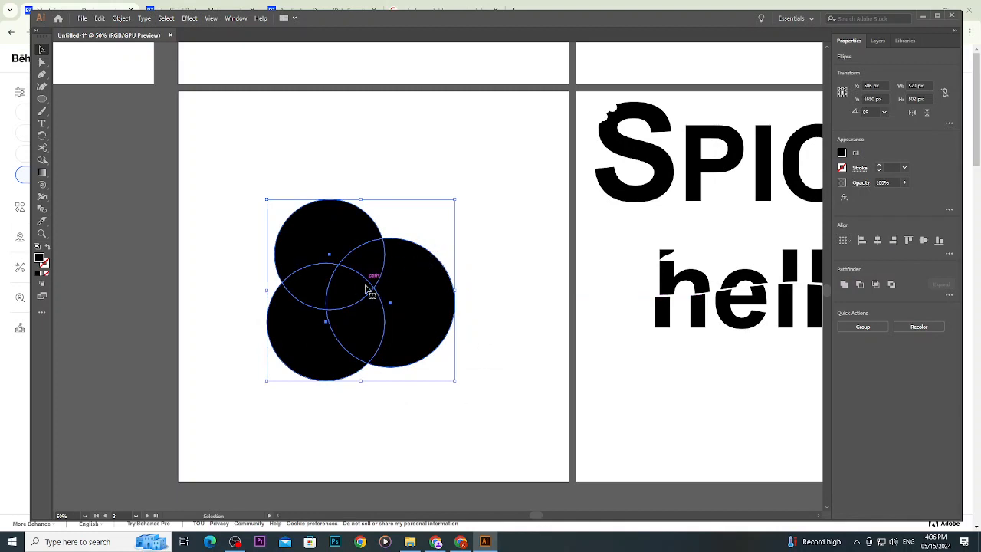
left_click(483, 272)
Move the largest circle to the artboard's upper right, overlap its left side with the 305 px circle, and check the overlap.
left_click_drag(442, 315, 508, 215)
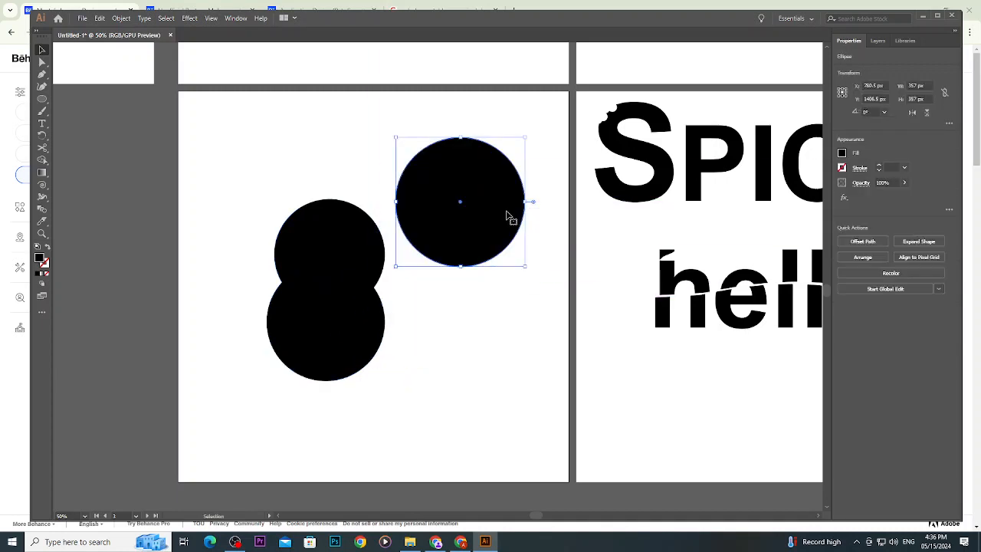
left_click_drag(344, 273, 374, 214)
left_click(474, 290)
left_click_drag(486, 289, 408, 186)
left_click(493, 298)
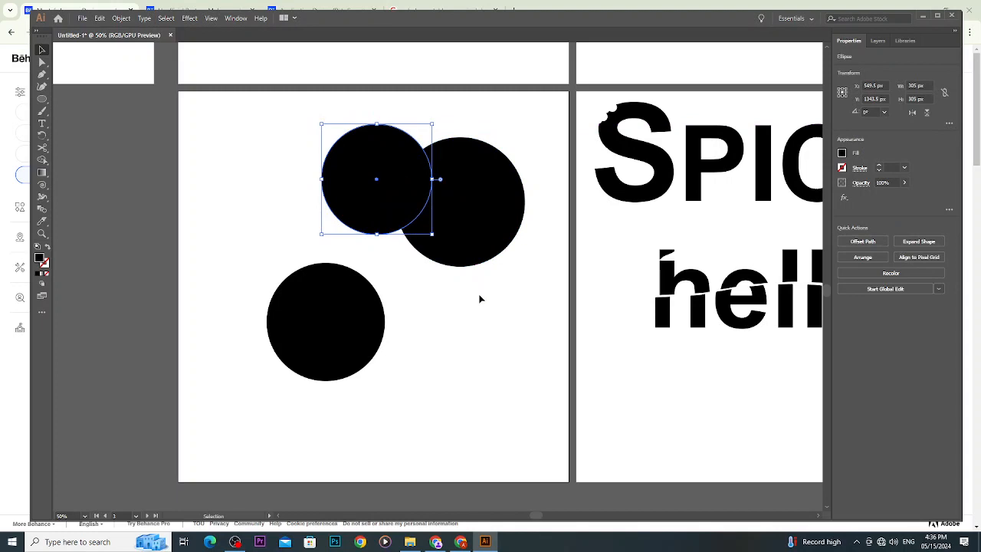
left_click_drag(496, 290, 393, 170)
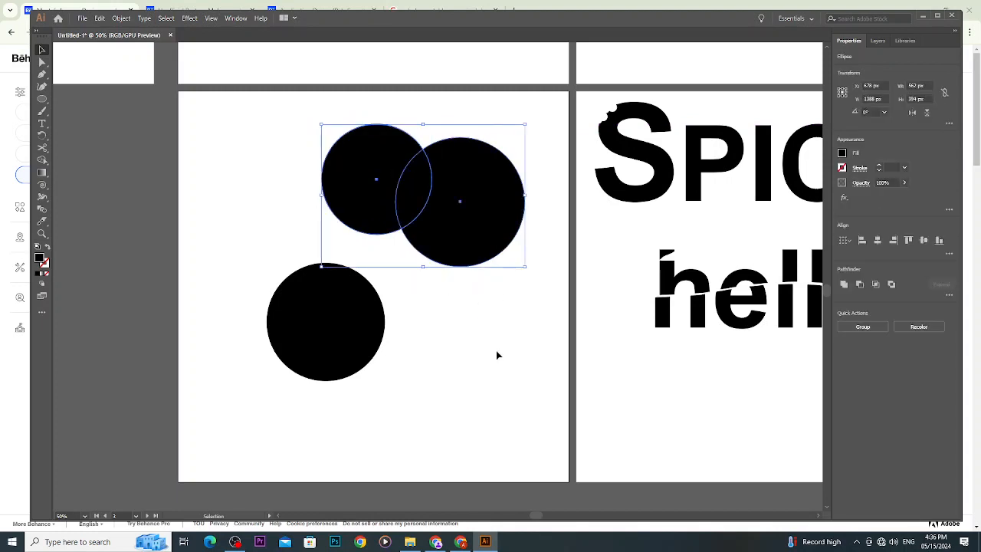
left_click(515, 317)
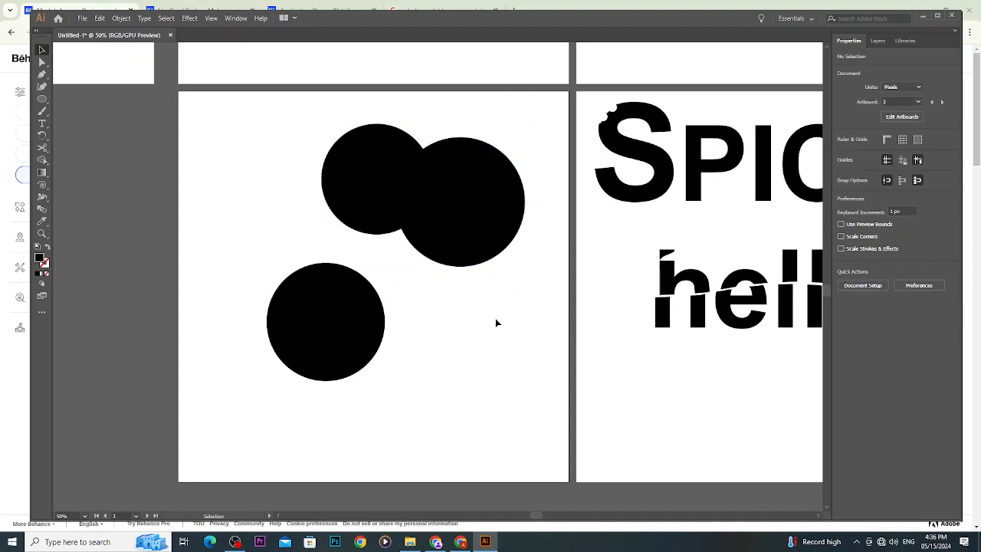
Nudge the 305 px circle slightly further into the largest circle to widen their overlap.
left_click_drag(526, 274, 391, 192)
left_click(460, 309)
left_click(516, 314)
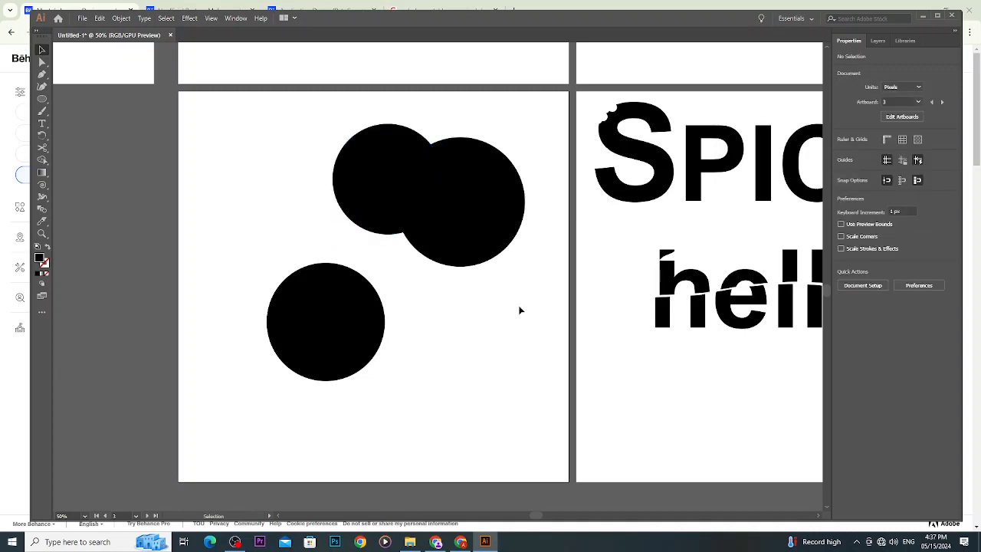
Separate the largest circle from its overlap with the upper circle using Shape Builder, and move the bitten circle down to the artboard's lower right.
left_click_drag(521, 304, 433, 239)
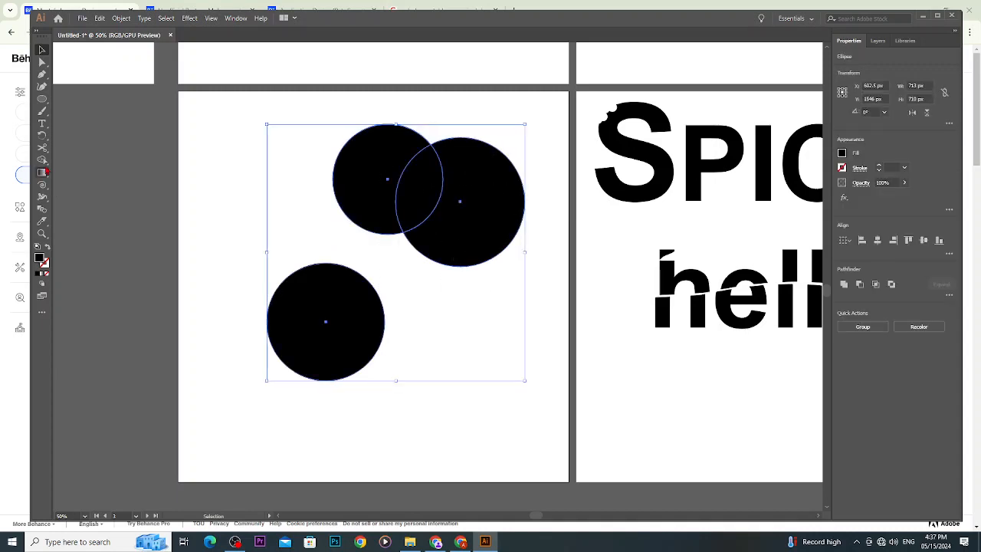
left_click(42, 159)
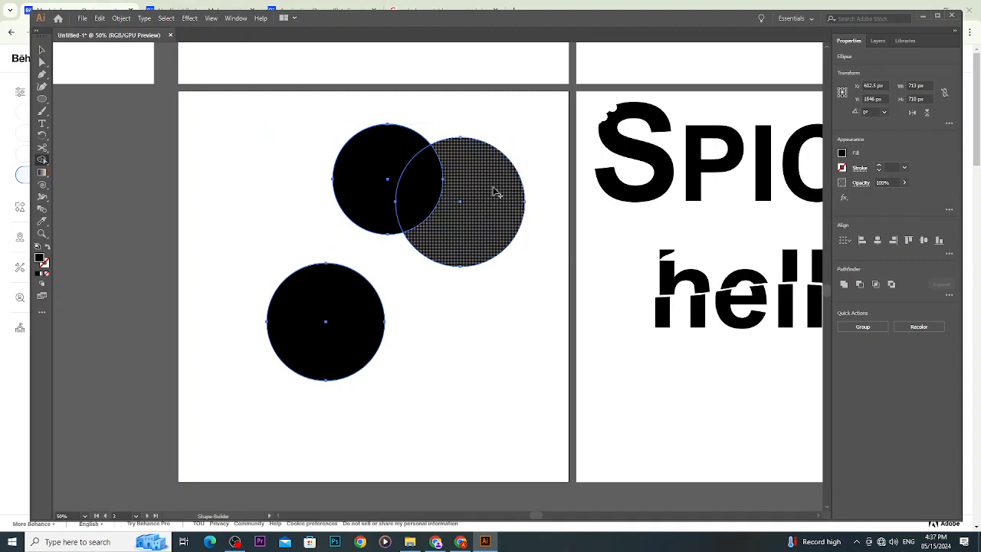
left_click(495, 192)
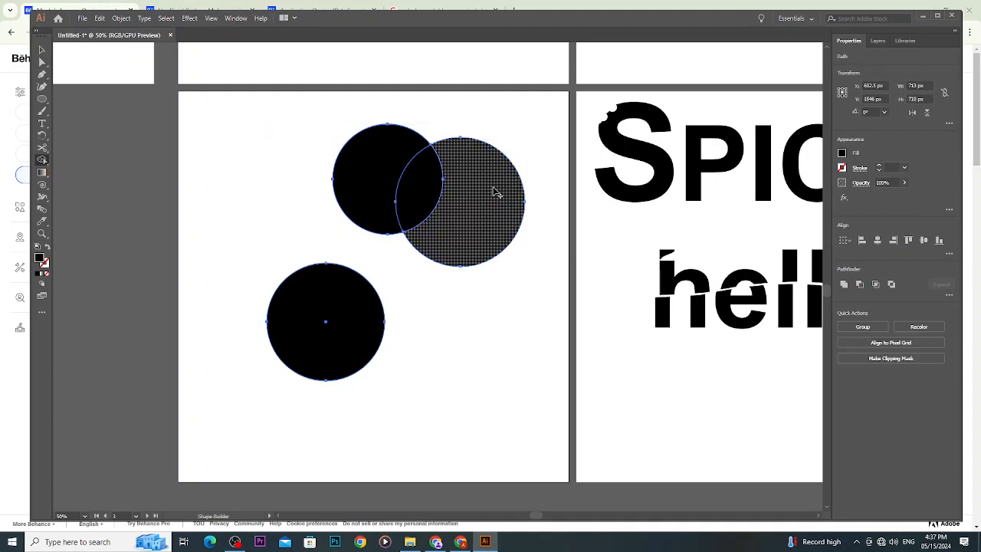
left_click(42, 49)
left_click(501, 265)
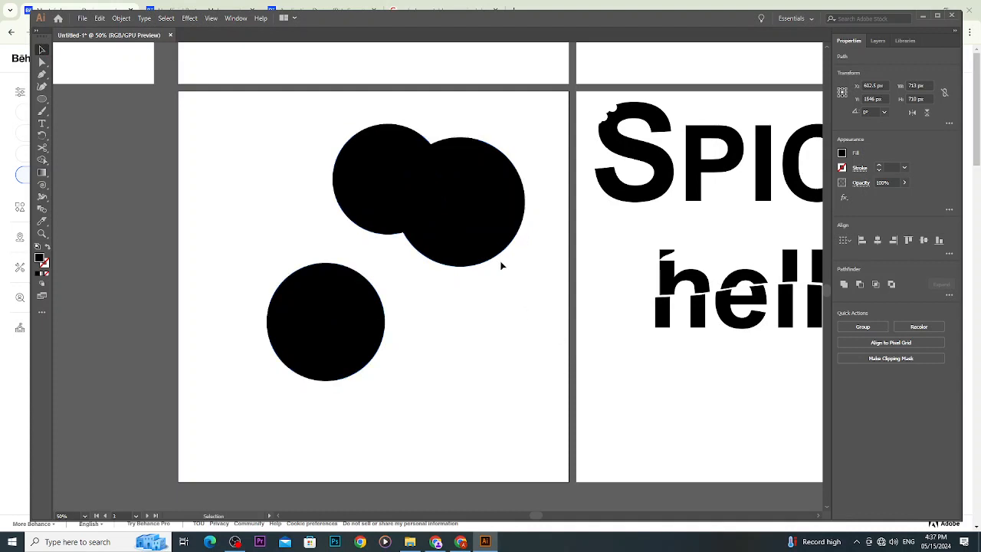
left_click_drag(486, 223, 513, 330)
left_click(527, 429)
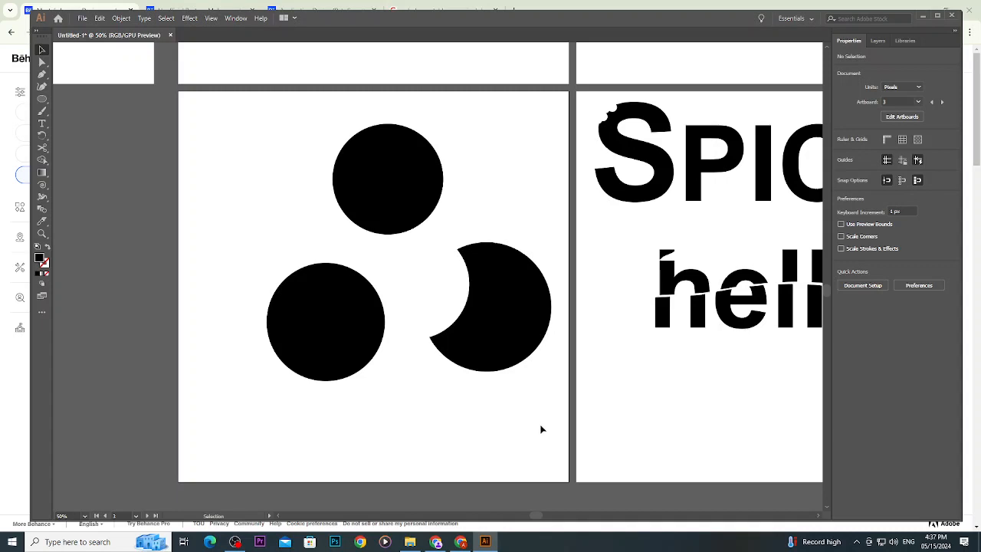
Cut the bitten shape into a thin crescent by overlapping it with the upper circle in Shape Builder, and move the crescent to the lower right.
left_click_drag(511, 346, 459, 215)
left_click(401, 197, "shift")
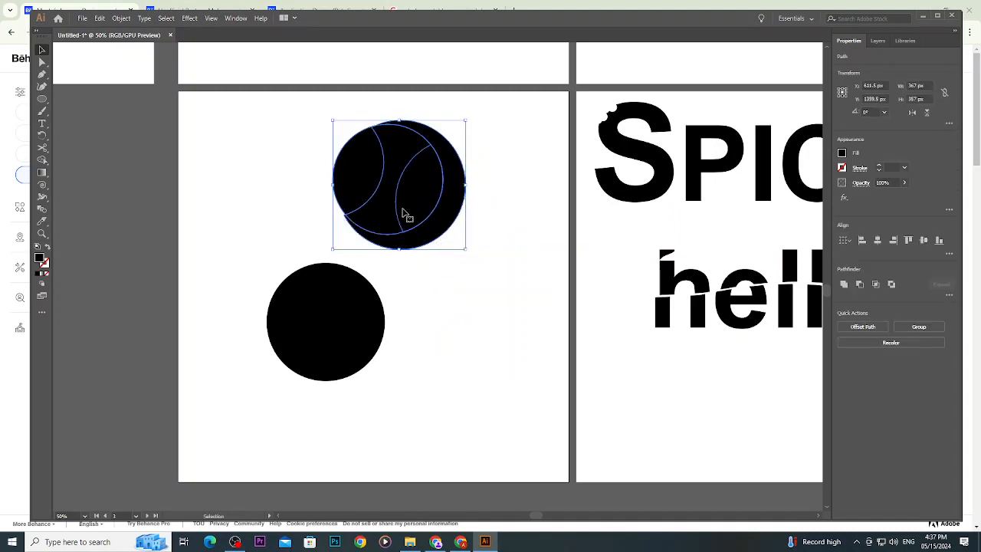
left_click(42, 159)
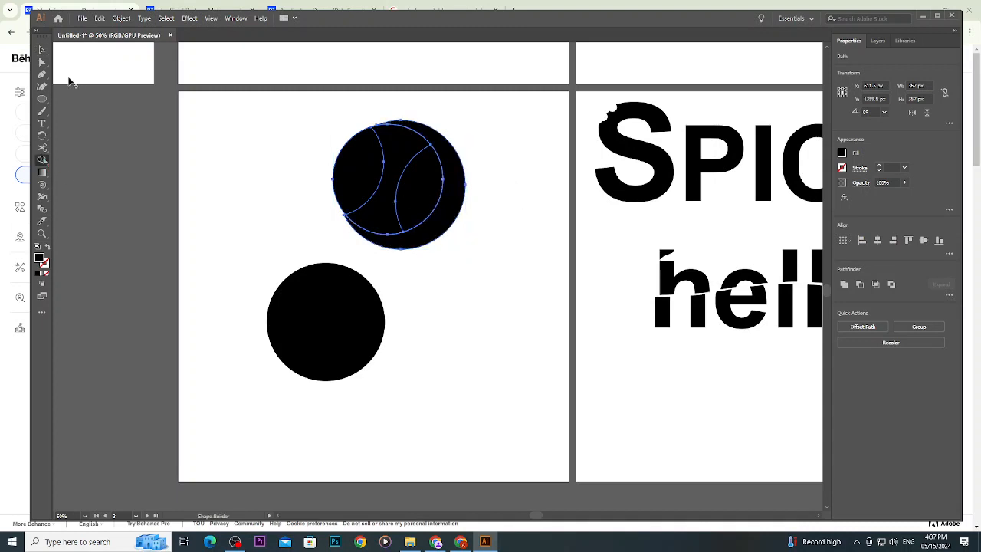
left_click(42, 50)
left_click(449, 131)
left_click_drag(460, 165, 537, 317)
scroll(525, 364, "up", 1)
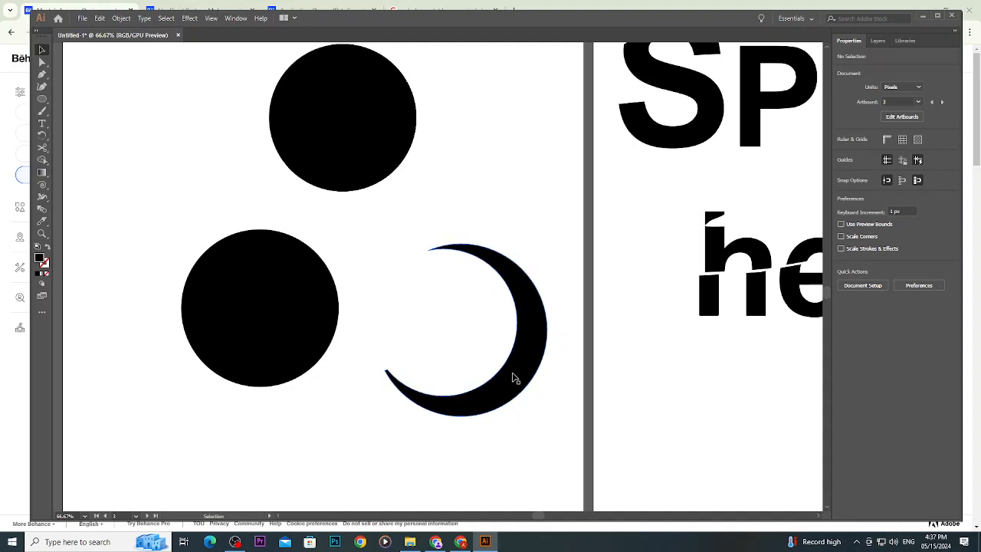
Rotate the crescent clockwise to an angle of about 339°.
left_click(516, 378)
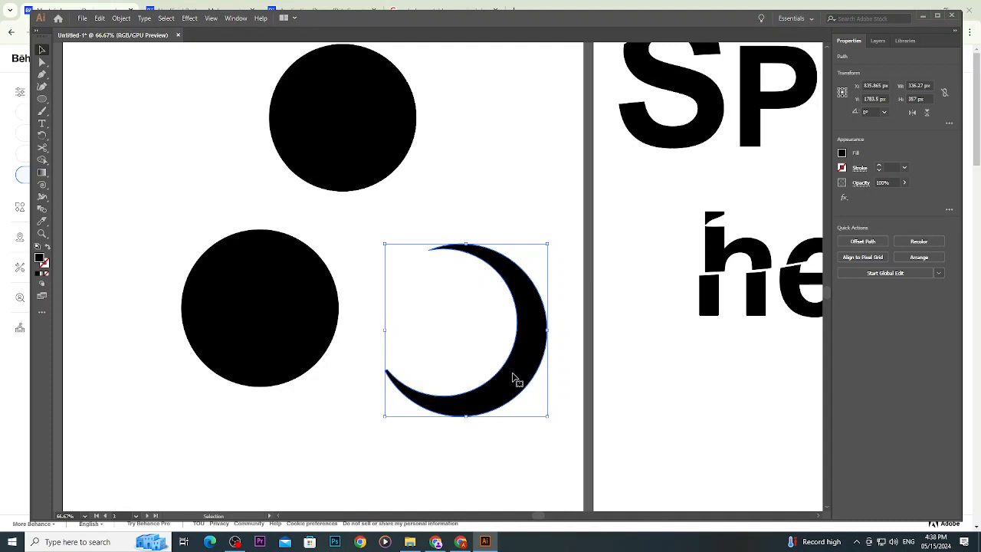
left_click_drag(549, 243, 567, 280)
left_click(556, 228)
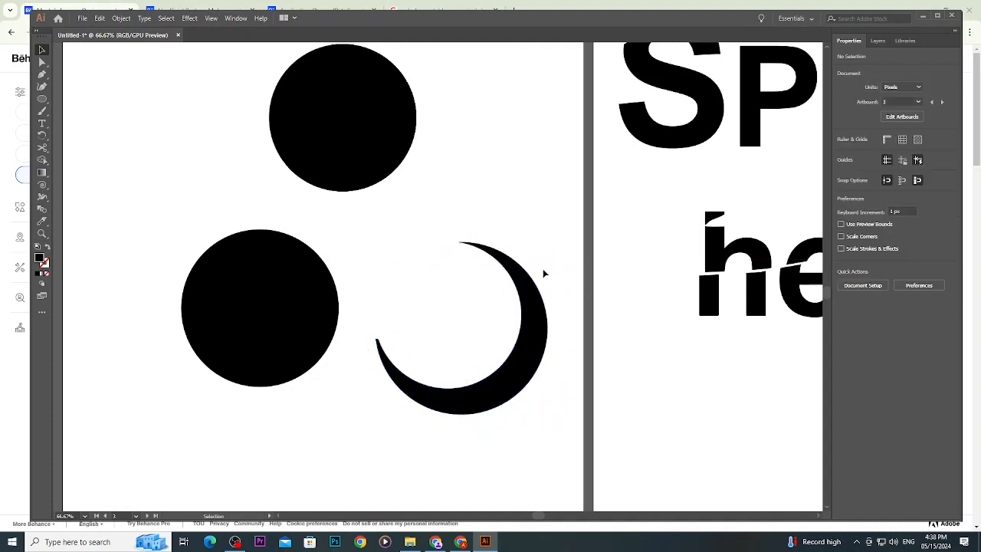
Examine the crescent close up and compare it with the circles and the artwork on the neighbouring artboards.
scroll(543, 268, "up", 2)
scroll(460, 296, "down", 3)
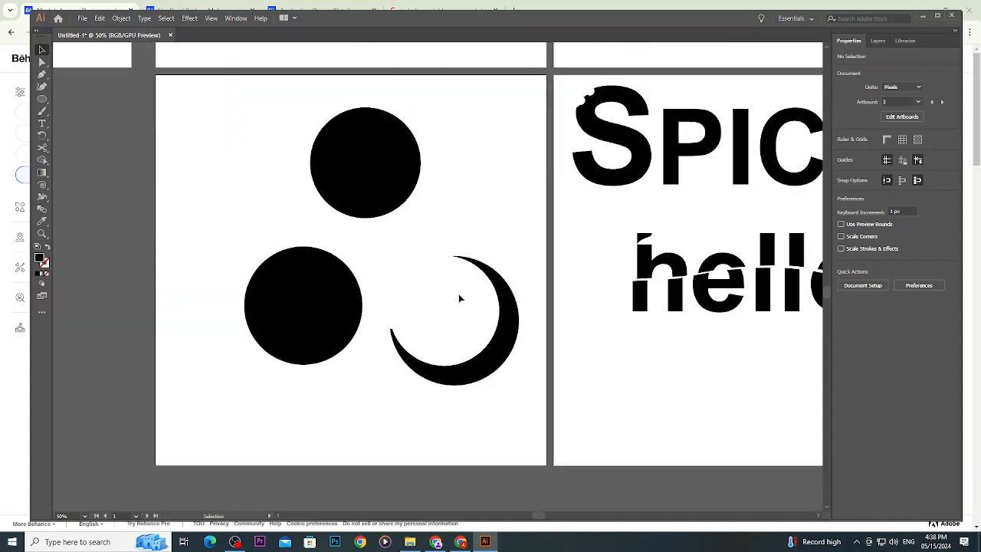
left_click(511, 341)
scroll(473, 335, "up", 1)
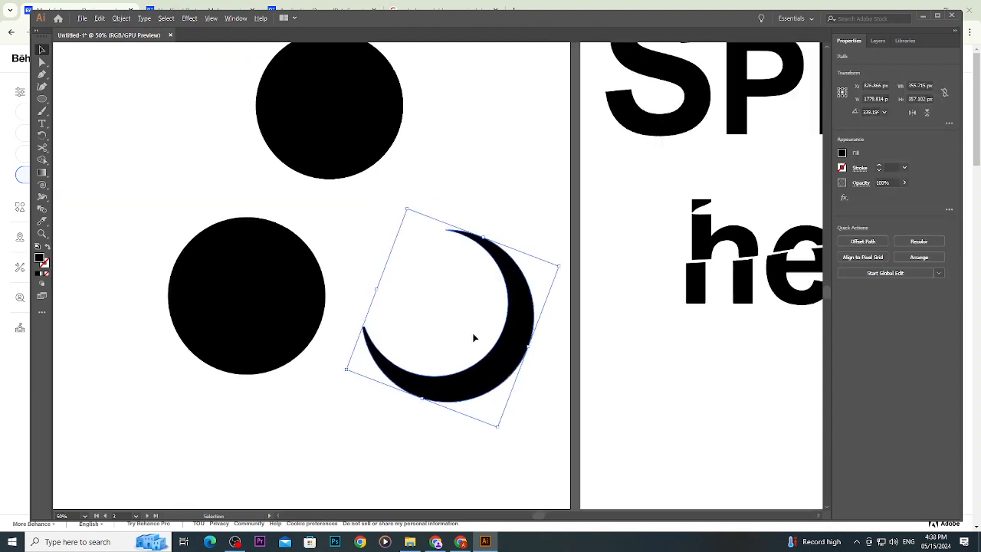
scroll(473, 337, "down", 1)
scroll(474, 337, "up", 1)
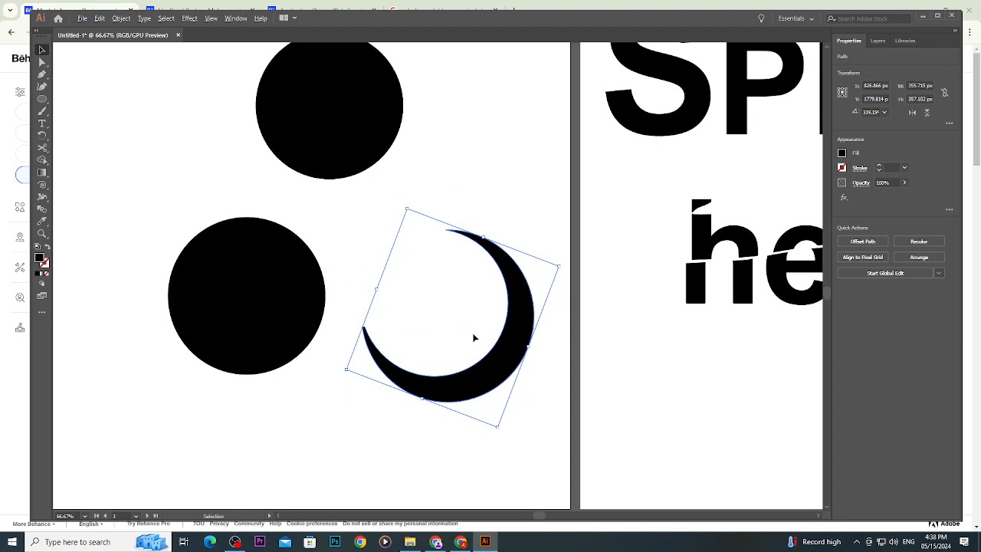
scroll(473, 337, "up", 1)
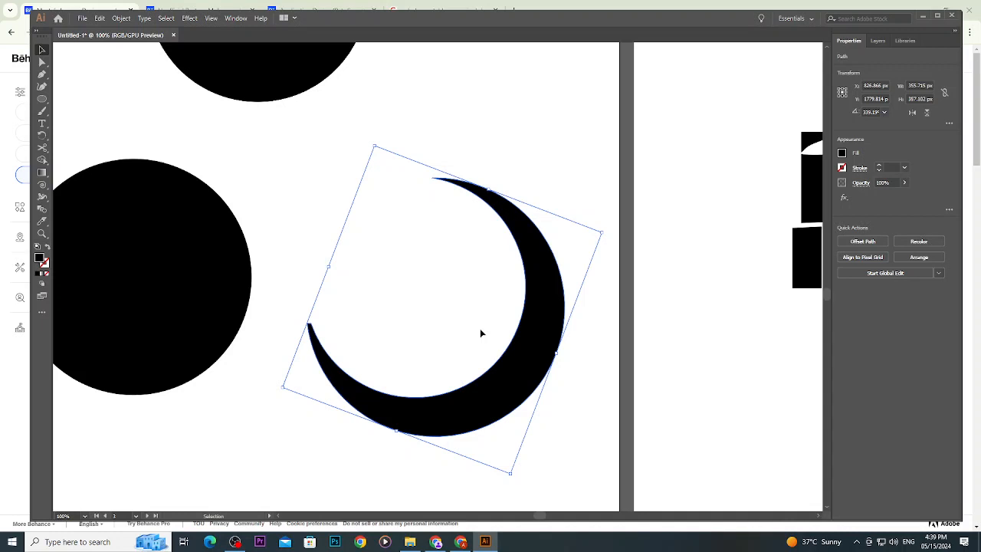
scroll(481, 332, "down", 4)
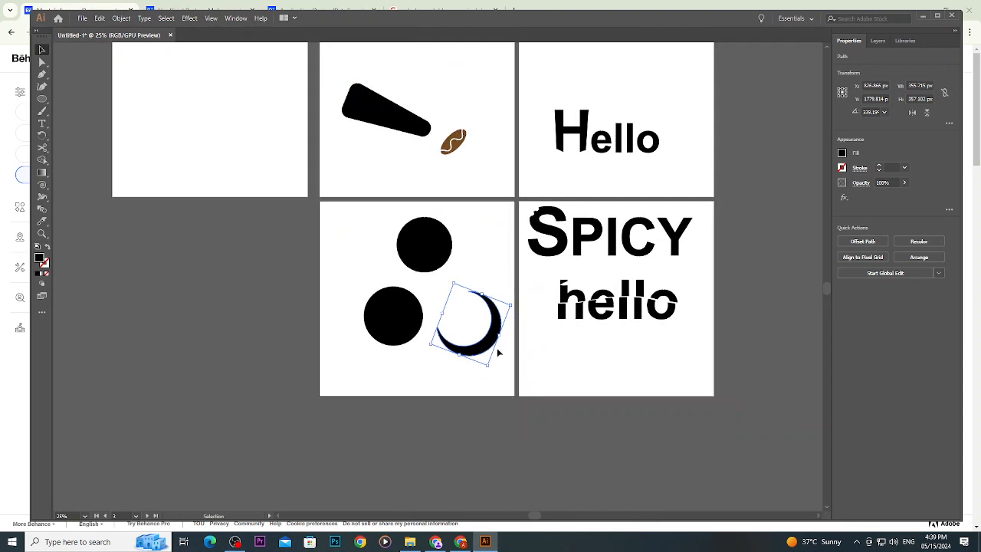
left_click(547, 358)
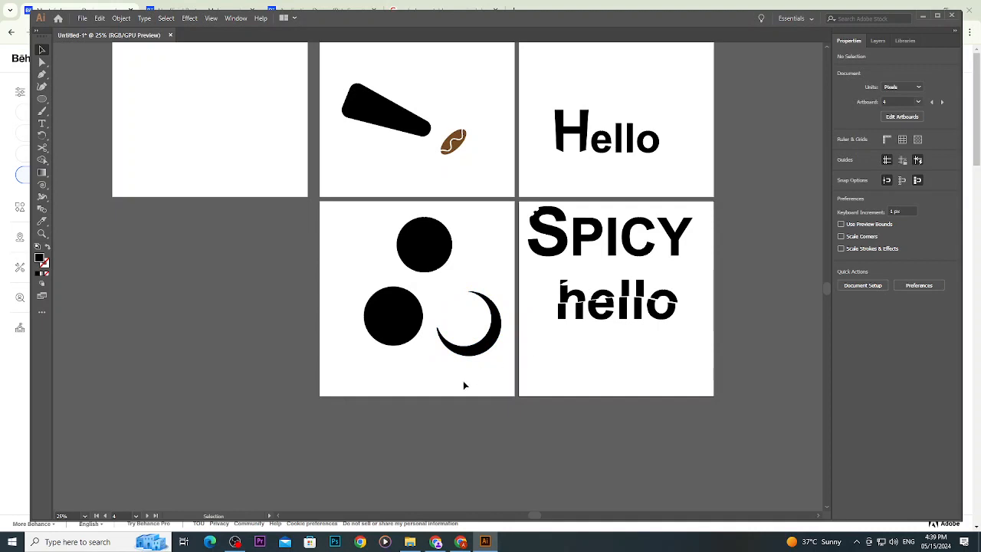
left_click(484, 350)
left_click(486, 277)
scroll(485, 292, "up", 2)
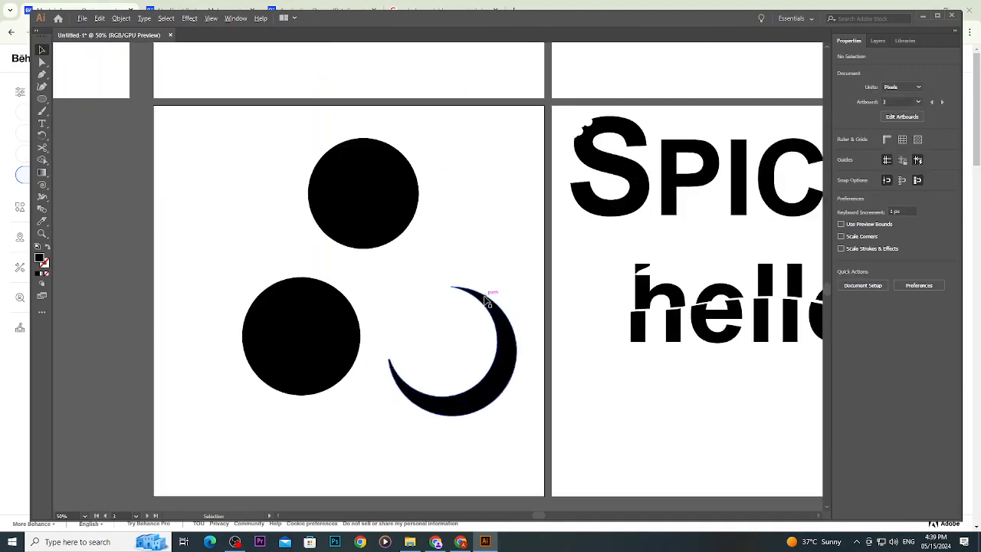
left_click(492, 315)
left_click(496, 255)
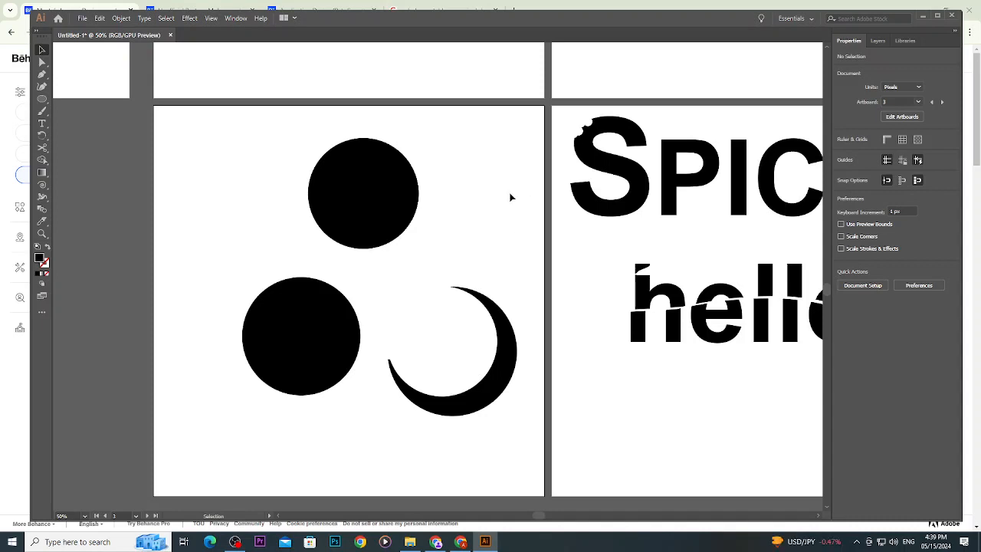
Select the letter H of the capitalised word Hello on the upper artboard and apply the Puppet Warp tool to it.
scroll(511, 197, "up", 6)
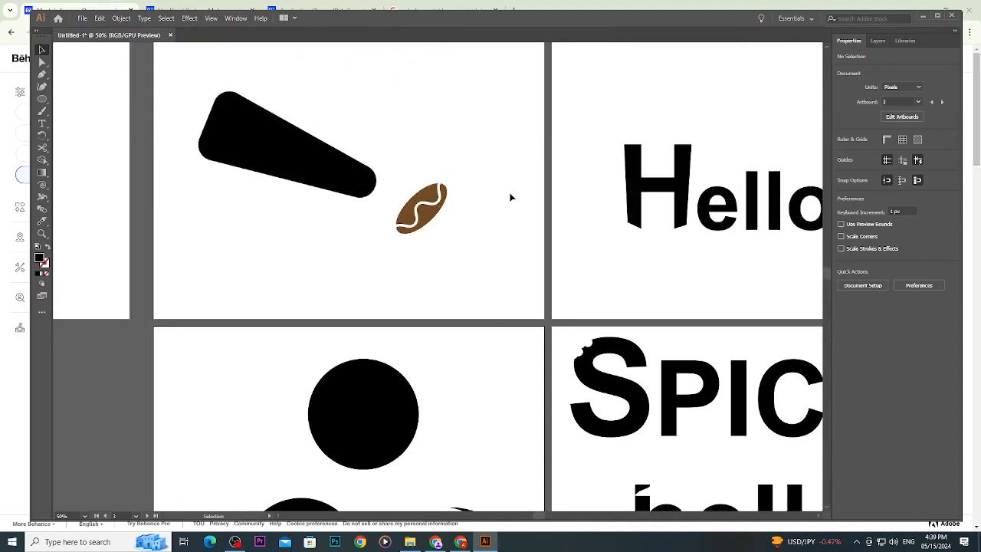
scroll(511, 198, "up", 1)
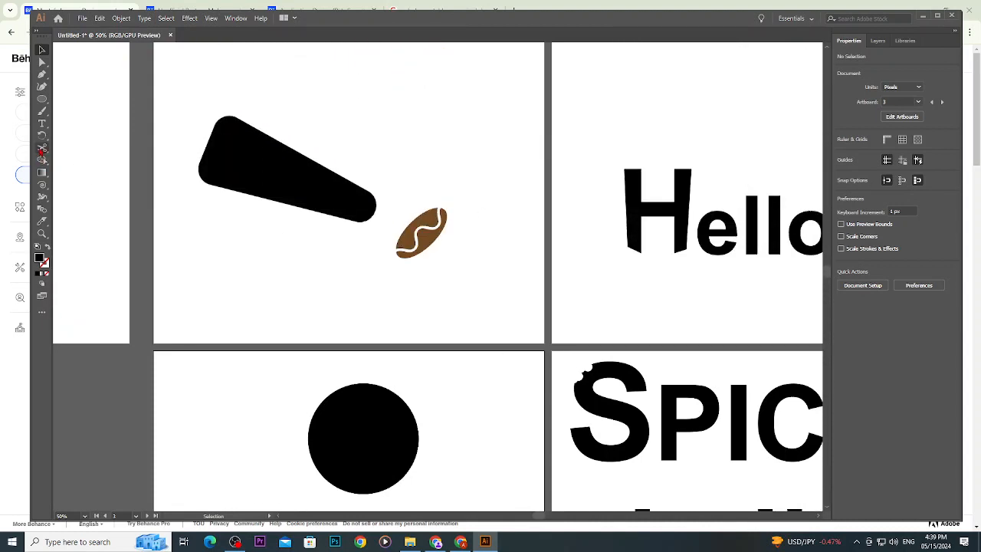
left_click(42, 160)
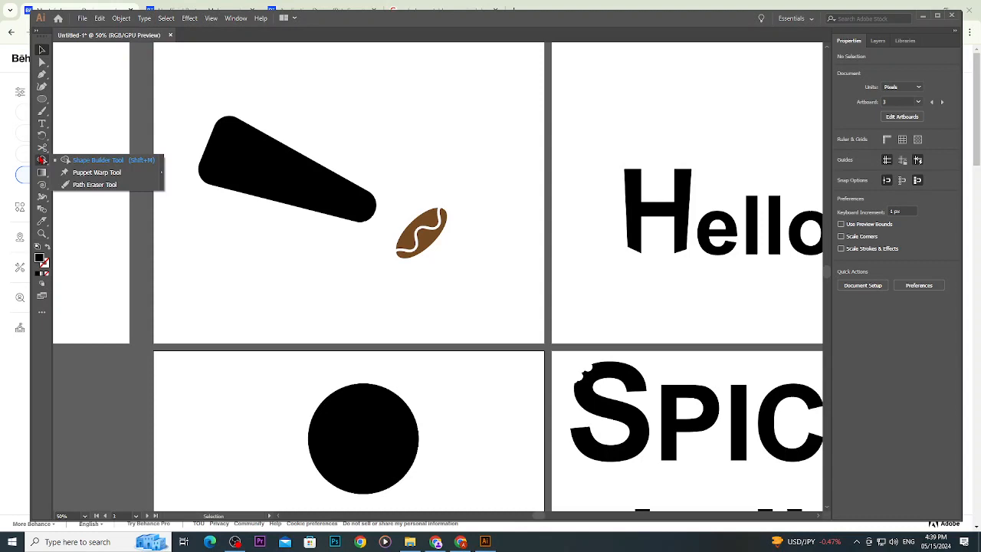
left_click(230, 235)
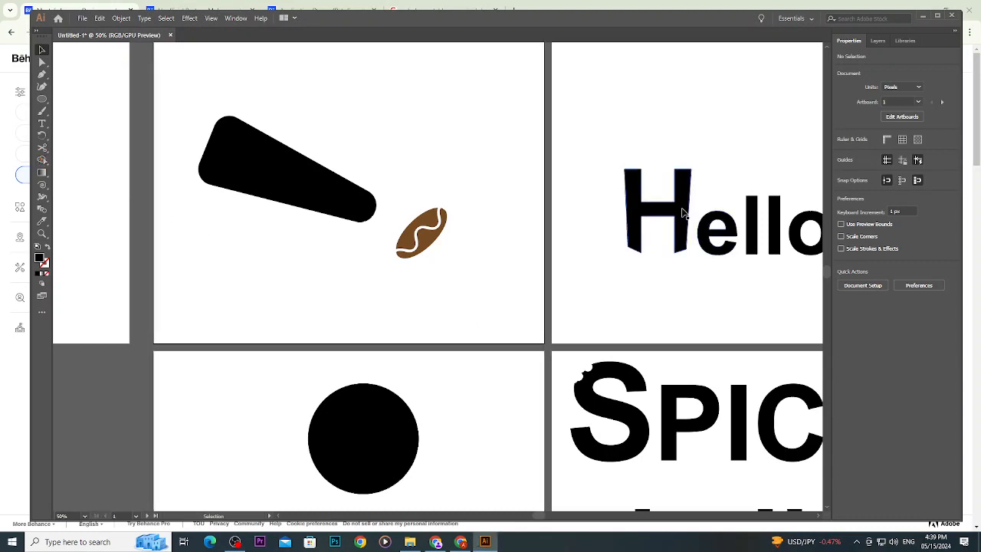
scroll(682, 213, "down", 3)
scroll(693, 218, "up", 4)
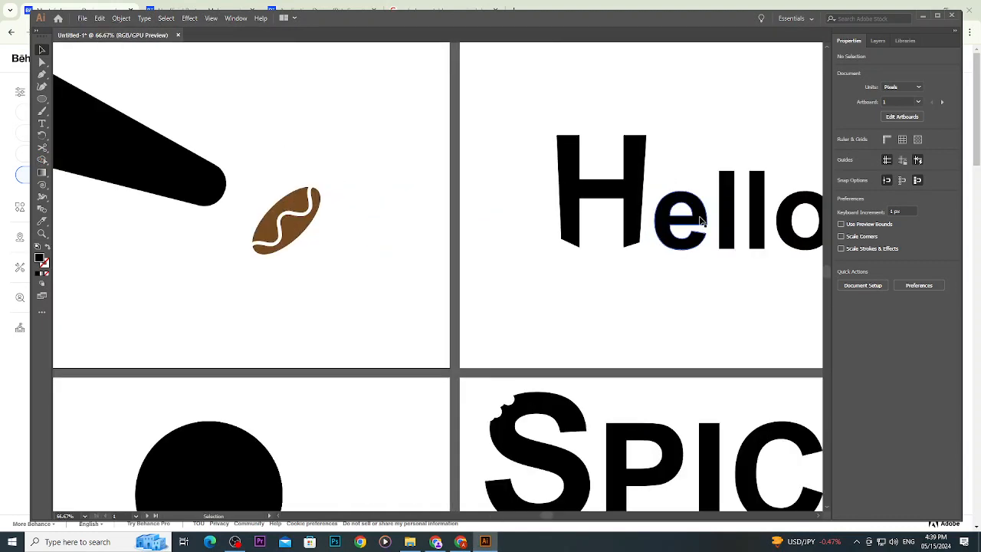
scroll(701, 222, "right", 2)
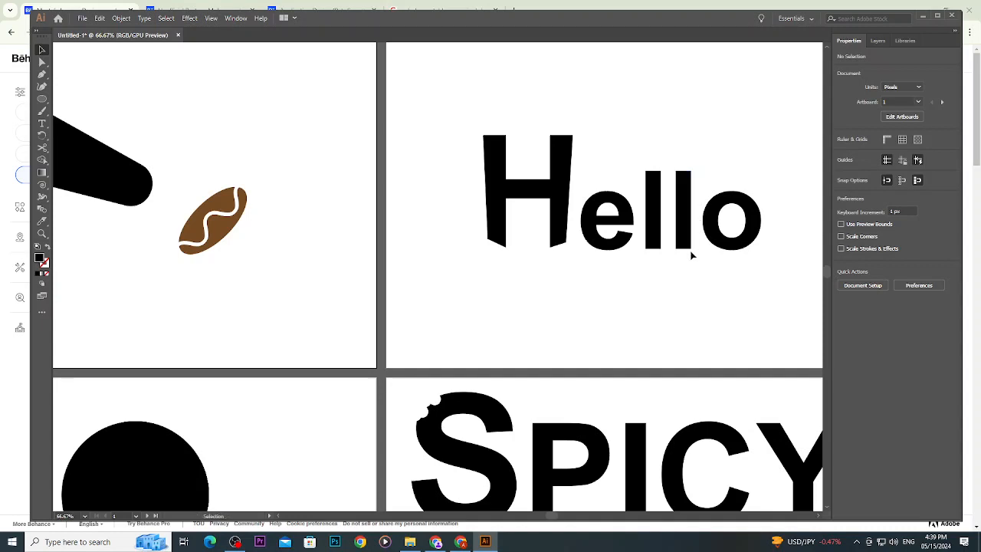
left_click(569, 188)
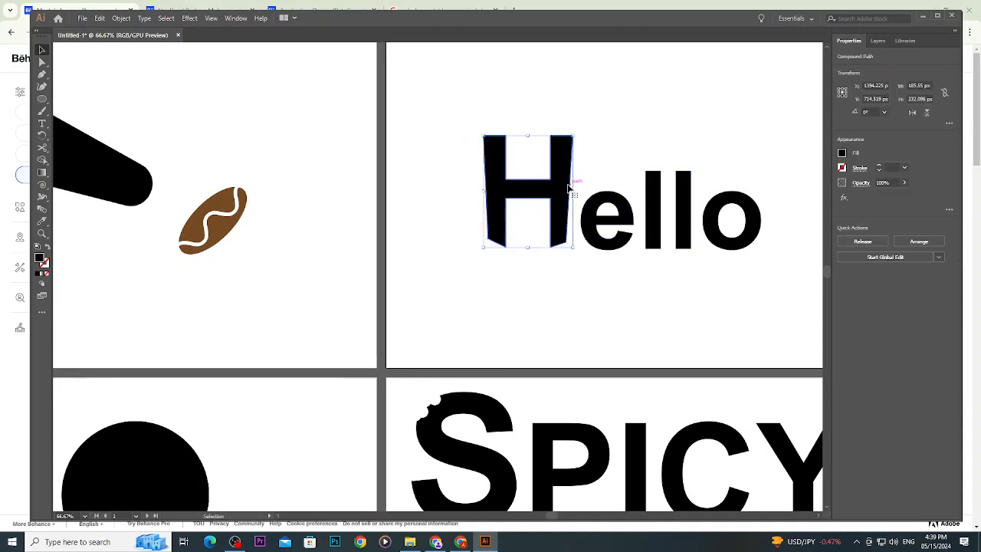
left_click(43, 159)
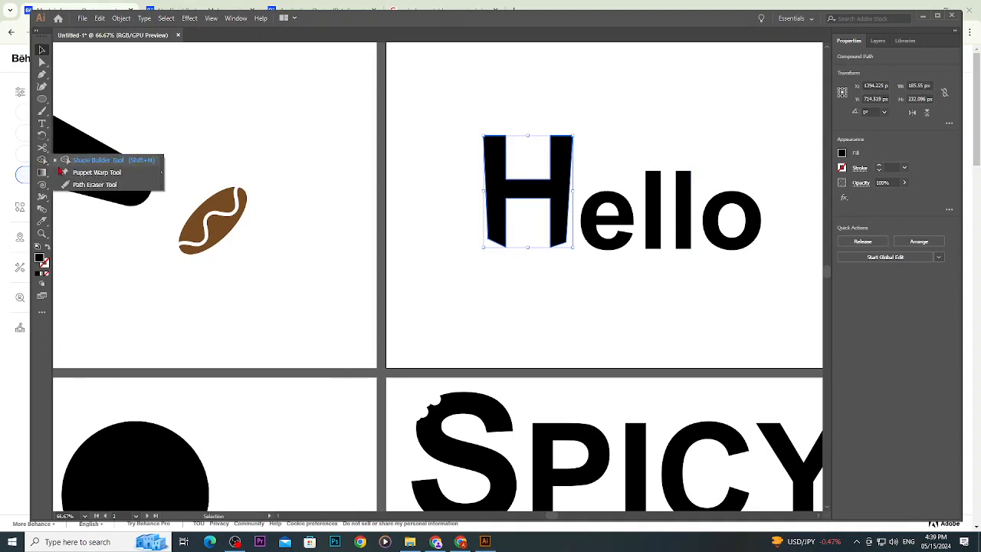
left_click(63, 172)
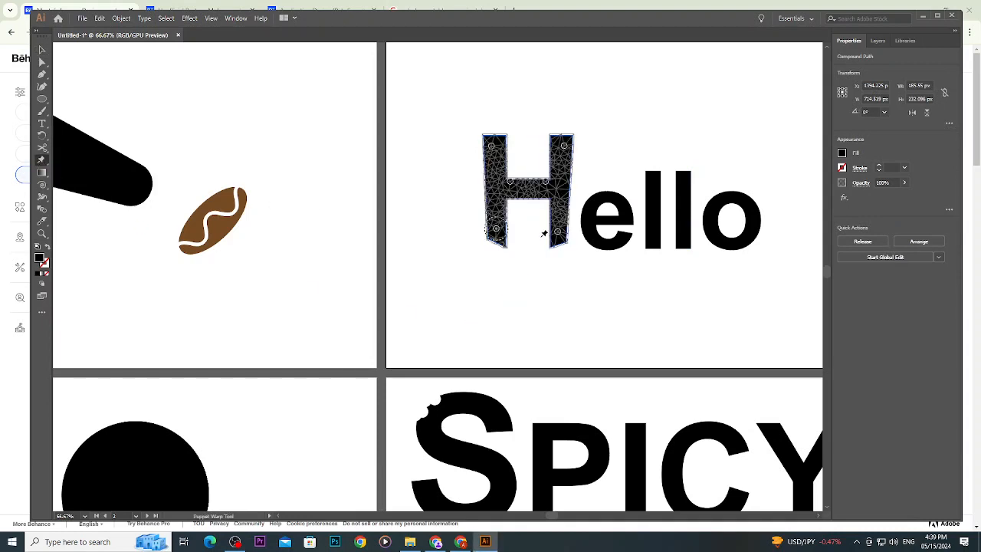
key("ctrl+equal")
key("ctrl+equal")
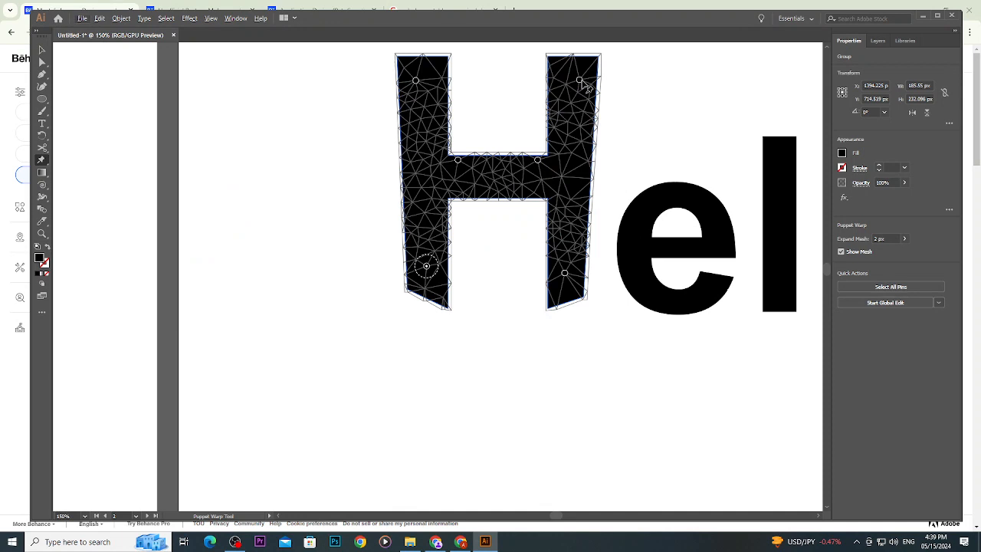
Try warping the H by pulling its right arm up and outward, arching the crossbar, and stretching an added left-stem pin outward.
left_click_drag(580, 81, 625, 57)
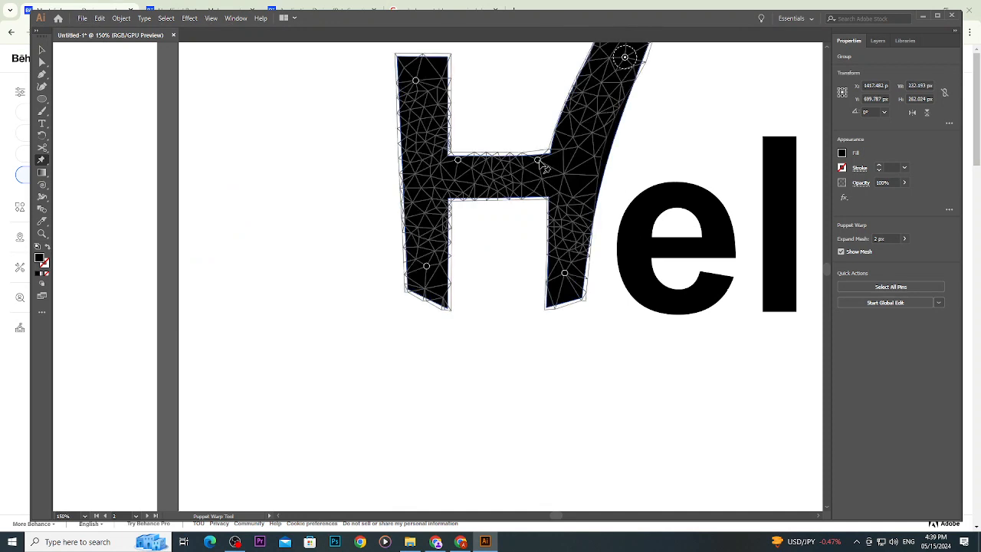
mouse_move(539, 162)
left_mouse_down()
mouse_move(528, 148)
mouse_move(541, 160)
mouse_move(534, 156)
left_mouse_up()
scroll(417, 109, "up", 1)
left_click(413, 100)
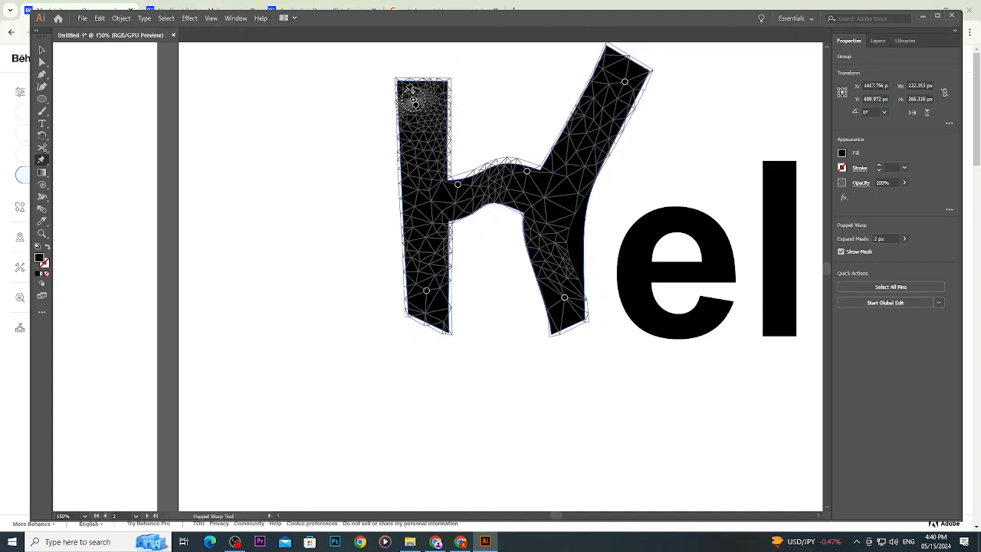
left_click_drag(414, 97, 361, 78)
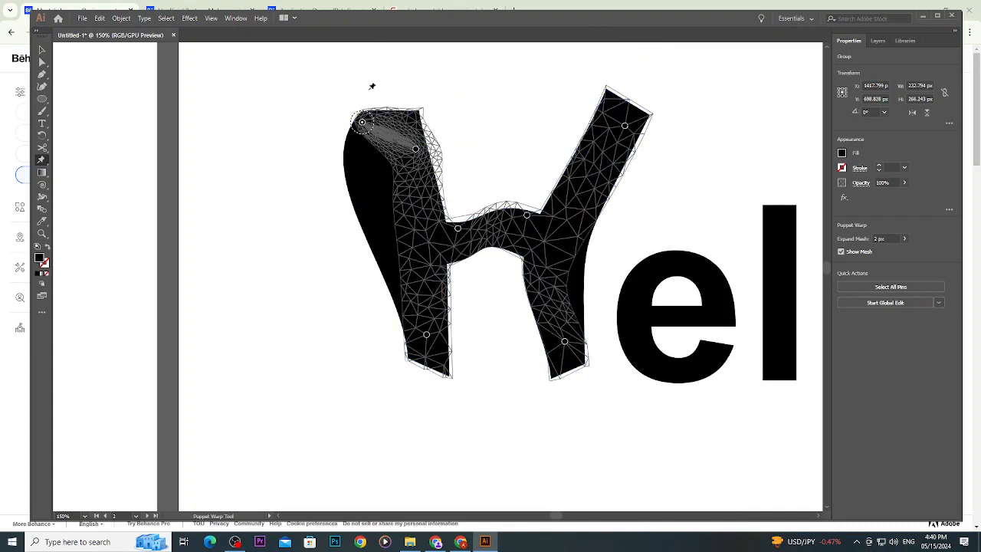
left_click(42, 49)
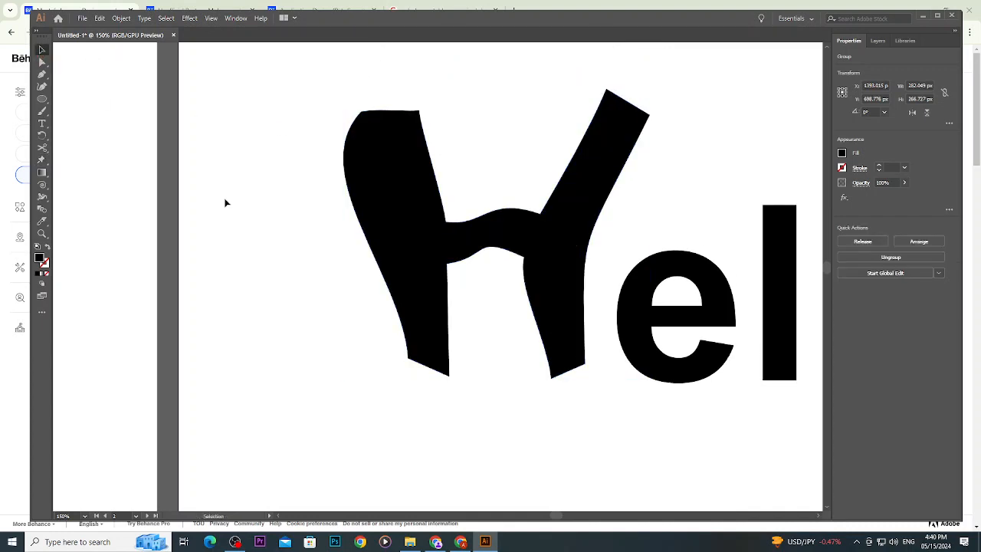
left_click(226, 203)
scroll(226, 203, "down", 3)
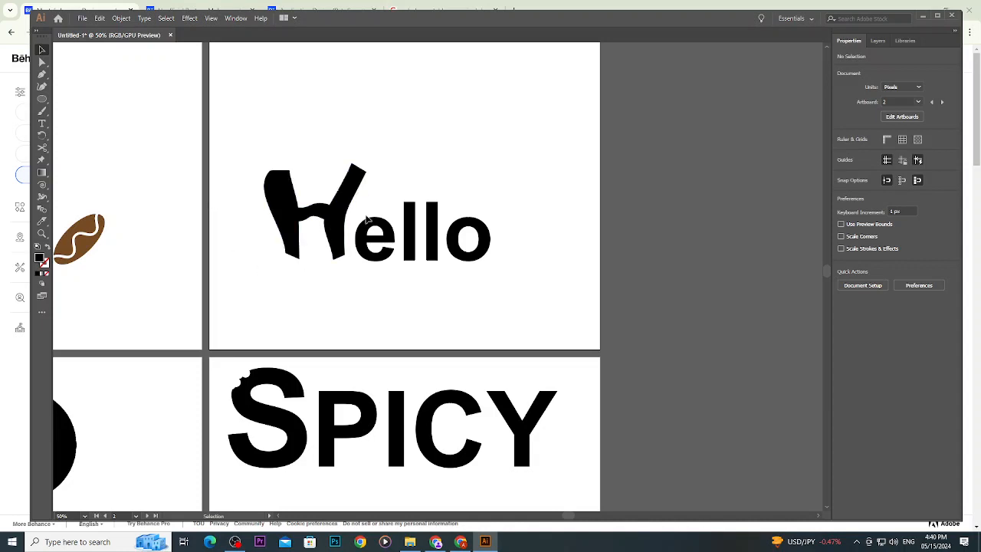
scroll(367, 222, "up", 2)
Undo the Puppet Warp distortions made to the letter H.
left_click(370, 242)
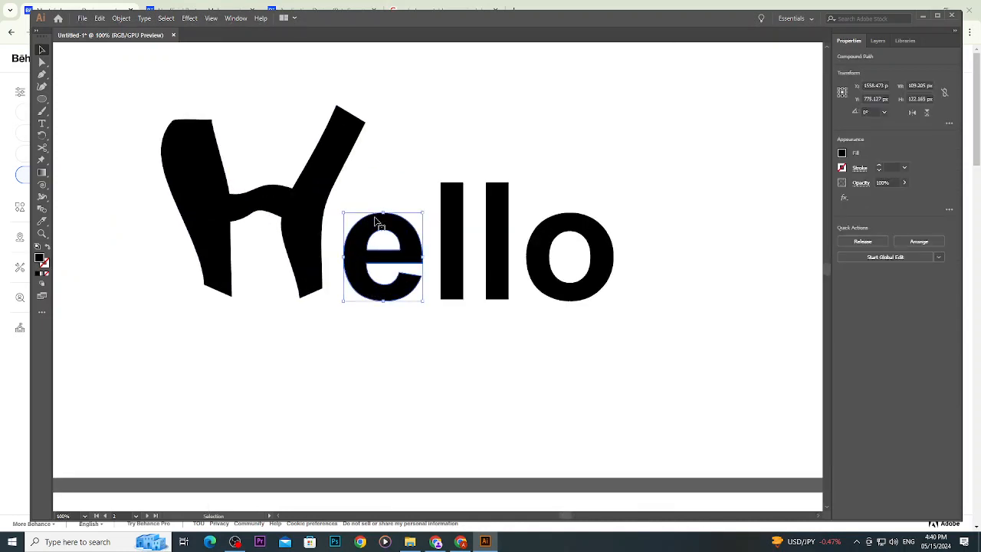
key("a")
key("ctrl+z")
key("ctrl+z")
key("ctrl+z")
key("ctrl+z")
key("ctrl+z")
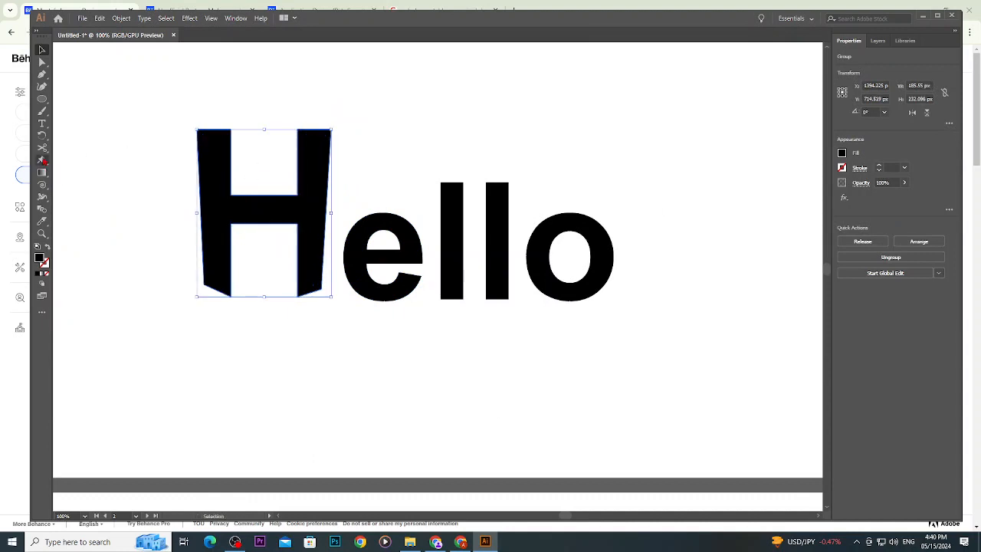
Puppet Warp the H, pulling its right arm up and outward and its left foot down and outward.
left_click(42, 159)
left_click_drag(318, 144, 332, 135)
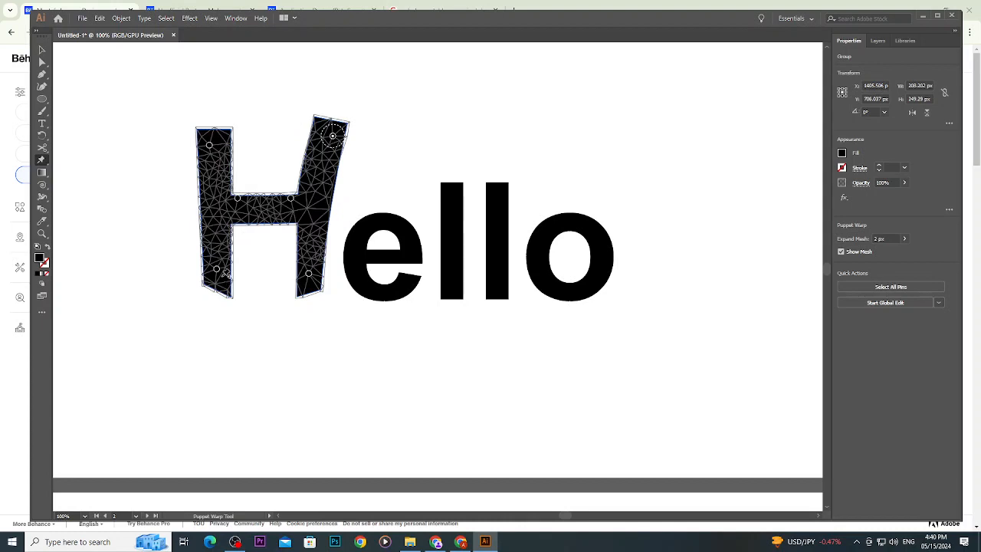
left_click_drag(219, 271, 204, 281)
key("v")
Puppet Warp the letter e, pulling its top up and to the left and its lower tip slightly up and outward.
left_click(387, 237)
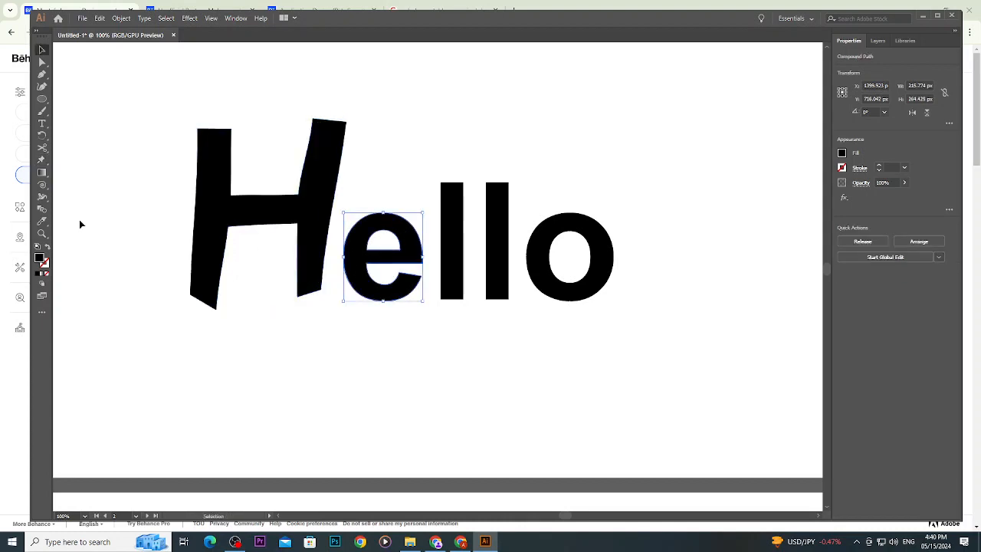
left_click(42, 159)
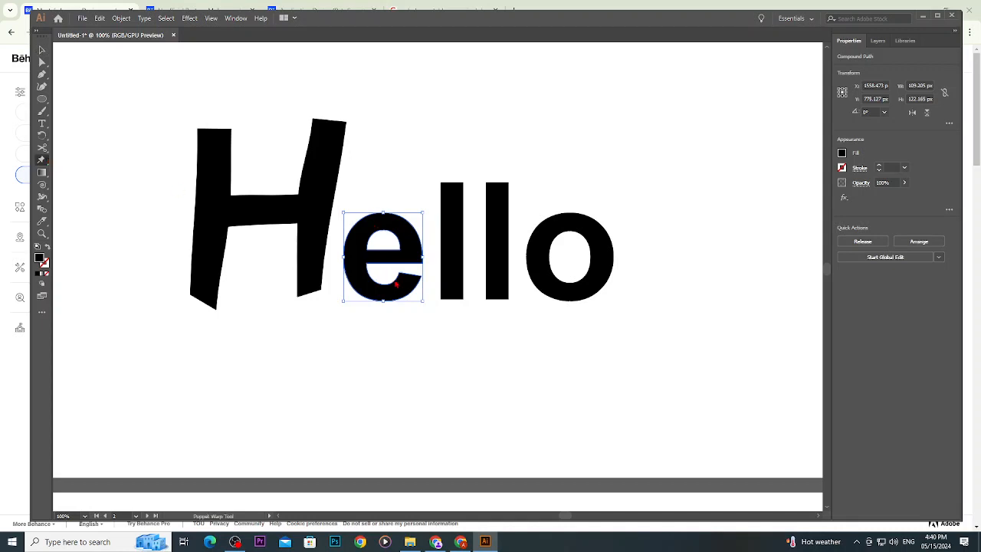
left_click(404, 284)
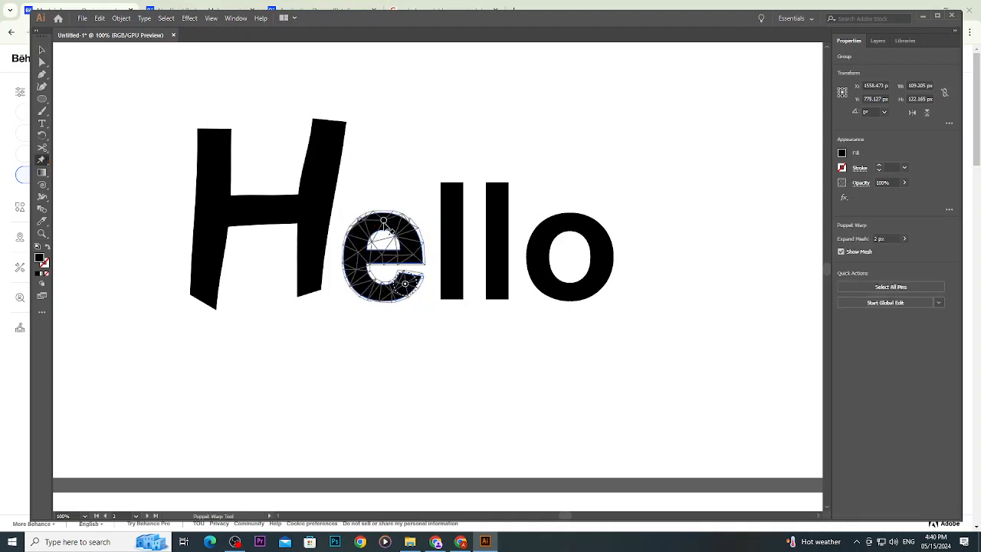
left_click_drag(384, 221, 376, 203)
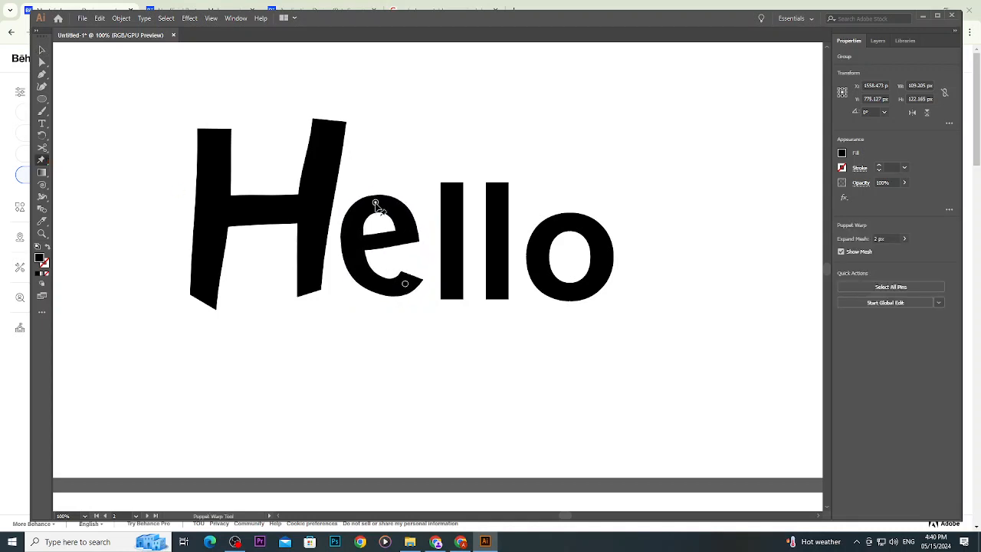
left_click_drag(404, 284, 408, 279)
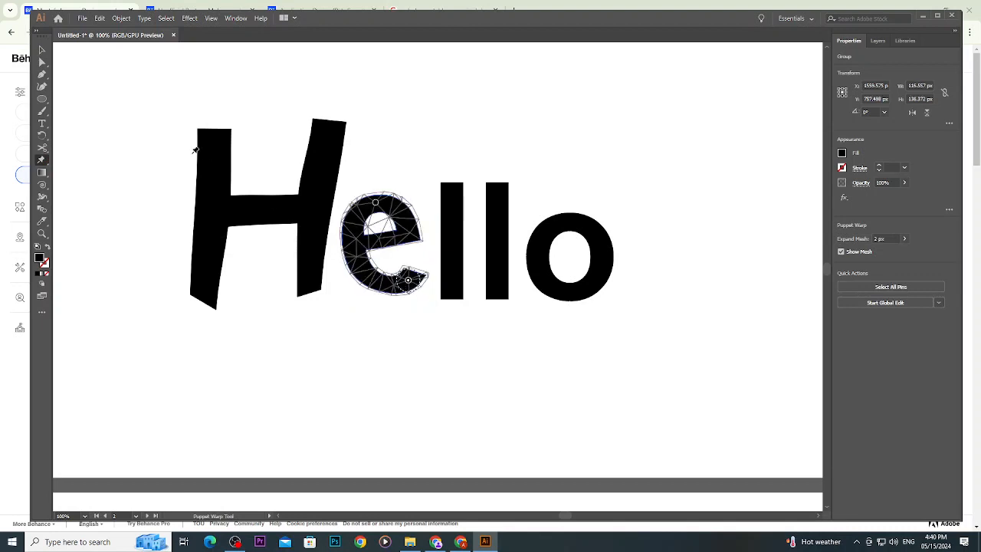
left_click(42, 49)
Puppet Warp the first l, nudging its upper-left corner outward and pulling its lower-right corner down and outward.
left_click(451, 233)
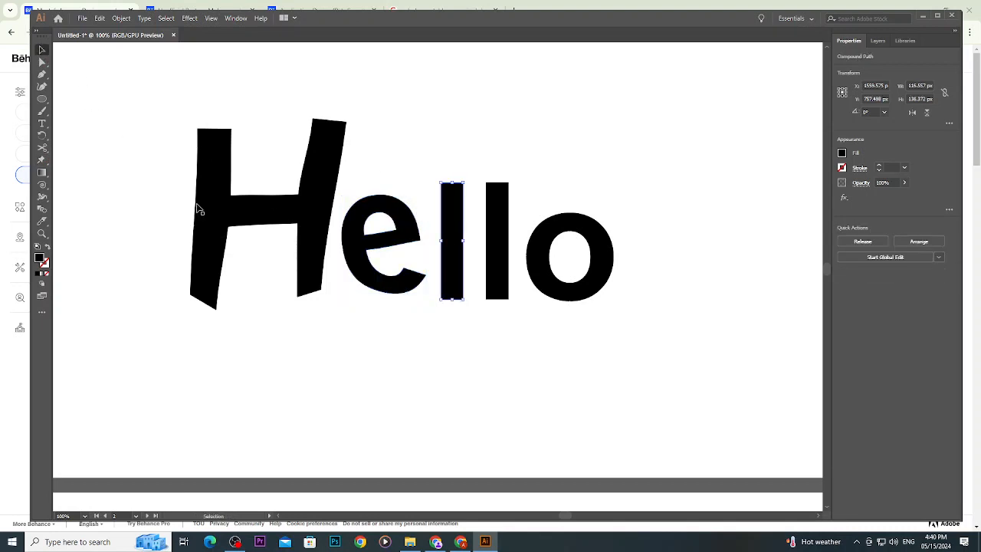
left_click(42, 159)
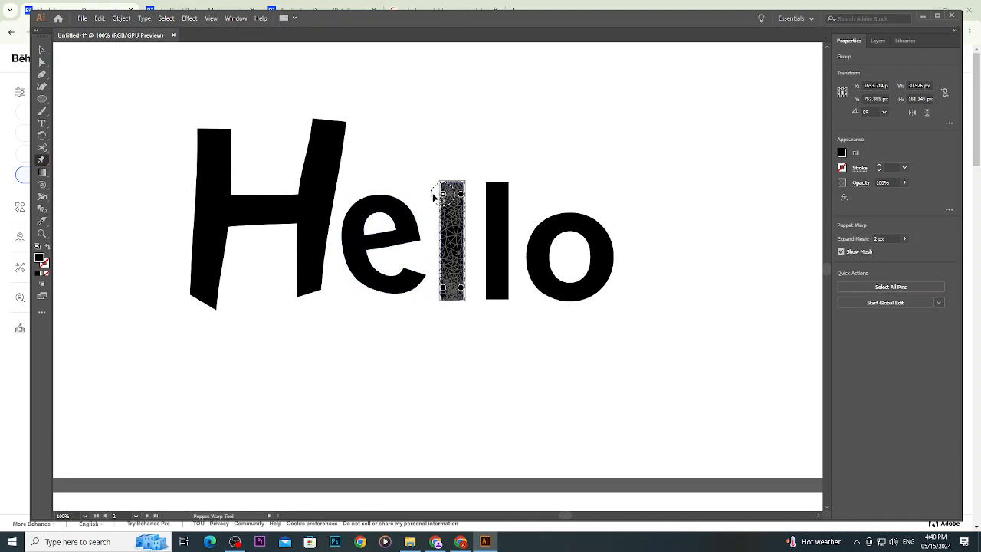
left_click_drag(437, 189, 438, 187)
left_click_drag(460, 287, 465, 299)
left_click(42, 50)
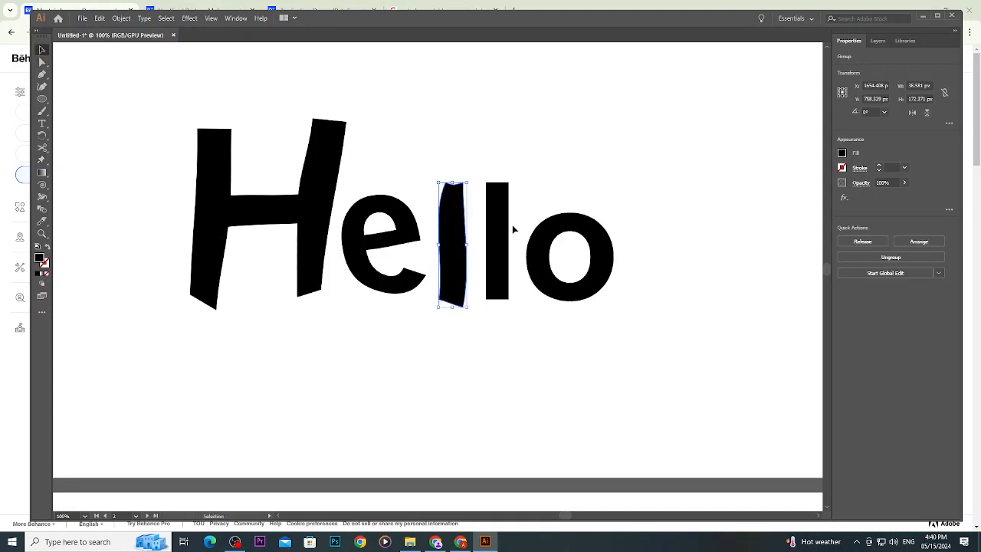
Puppet Warp the second l, raising its upper-right corner and pulling its lower-left corner down and outward.
left_click(499, 228)
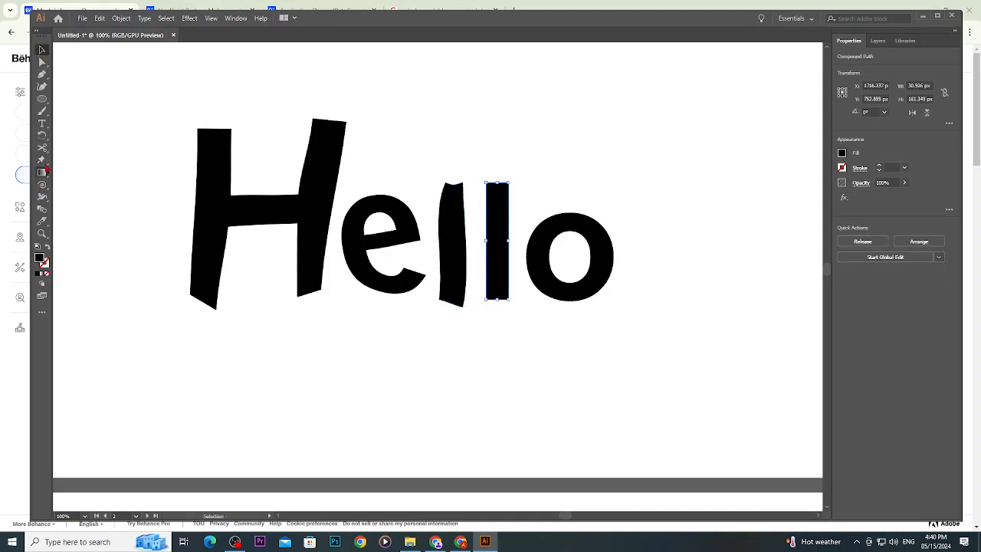
left_click(42, 160)
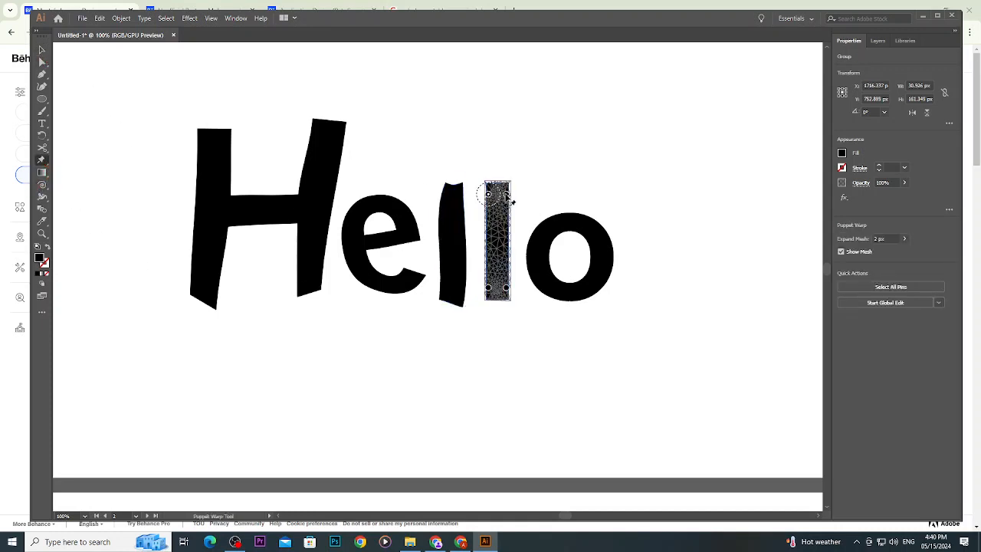
left_click_drag(507, 196, 509, 188)
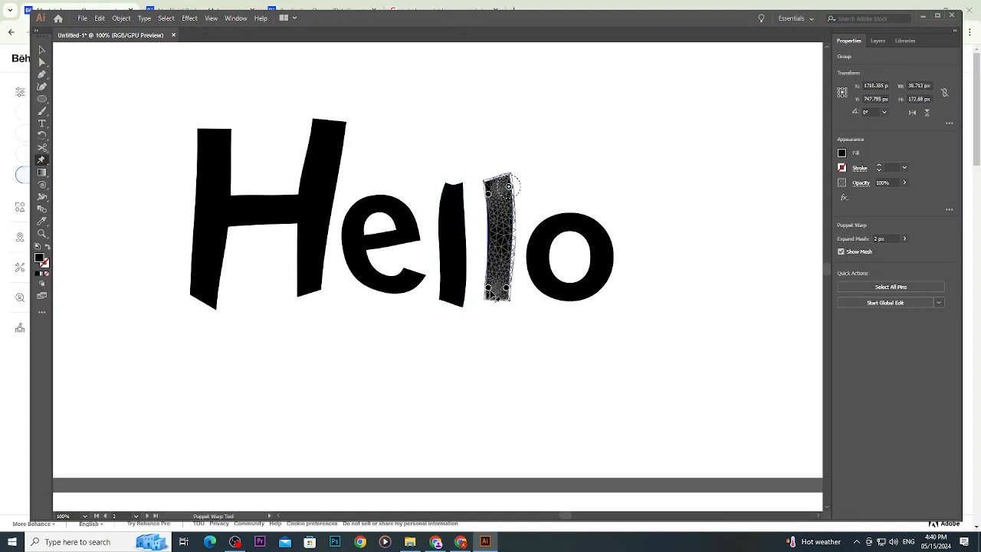
left_click_drag(488, 288, 484, 292)
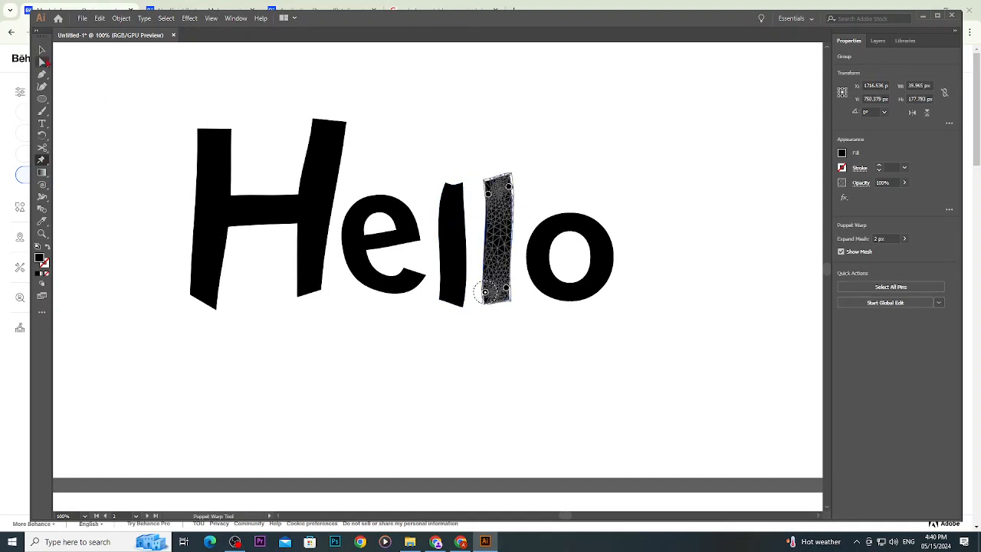
key("v")
Puppet Warp the letter o into a tilted oval, pulling its top up-left and its bottom to the right, and deselect it.
left_click(536, 241)
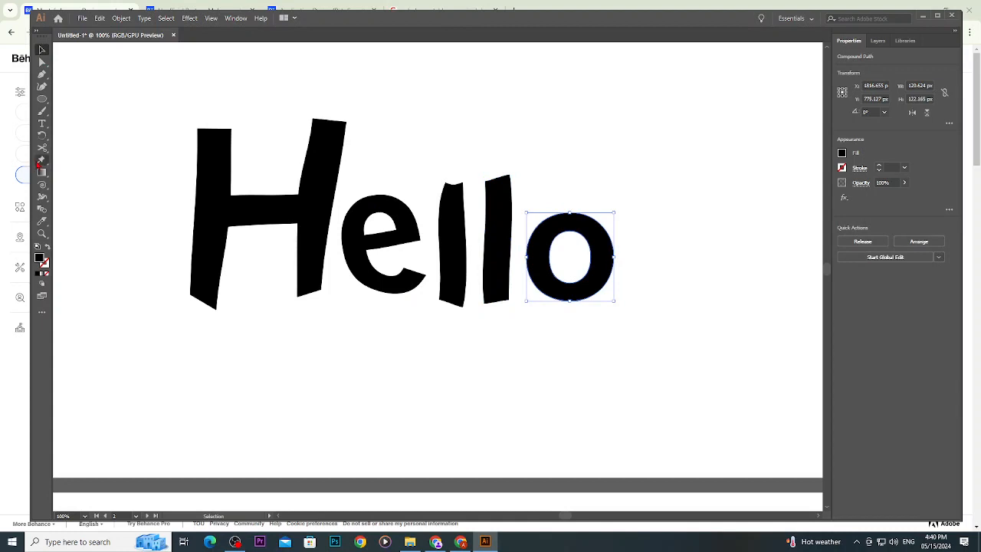
left_click(40, 163)
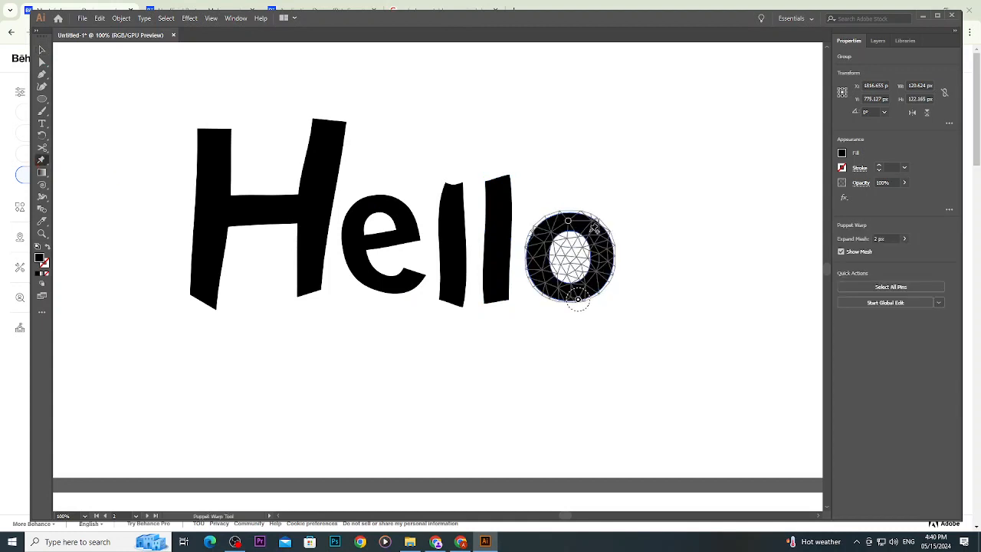
left_click_drag(567, 221, 554, 207)
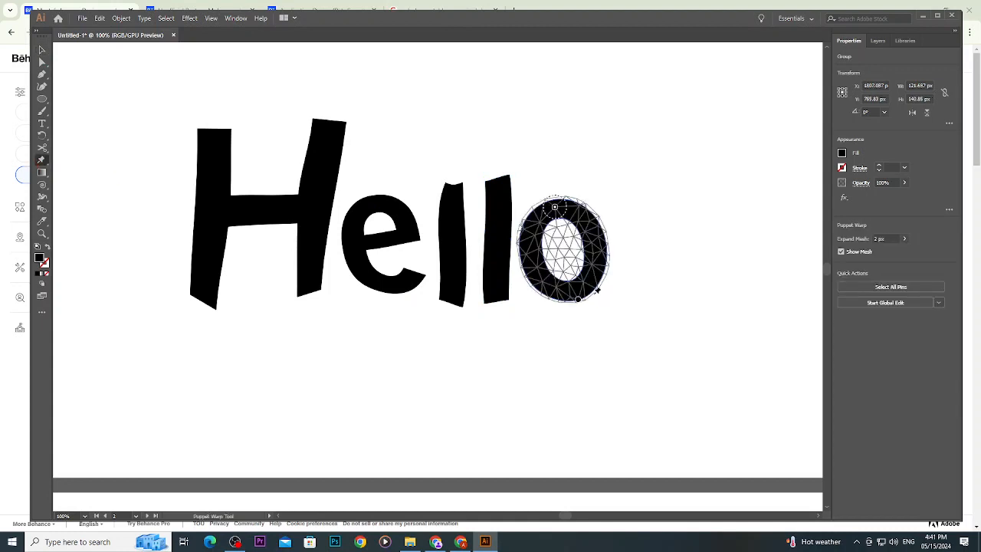
left_click_drag(579, 300, 592, 297)
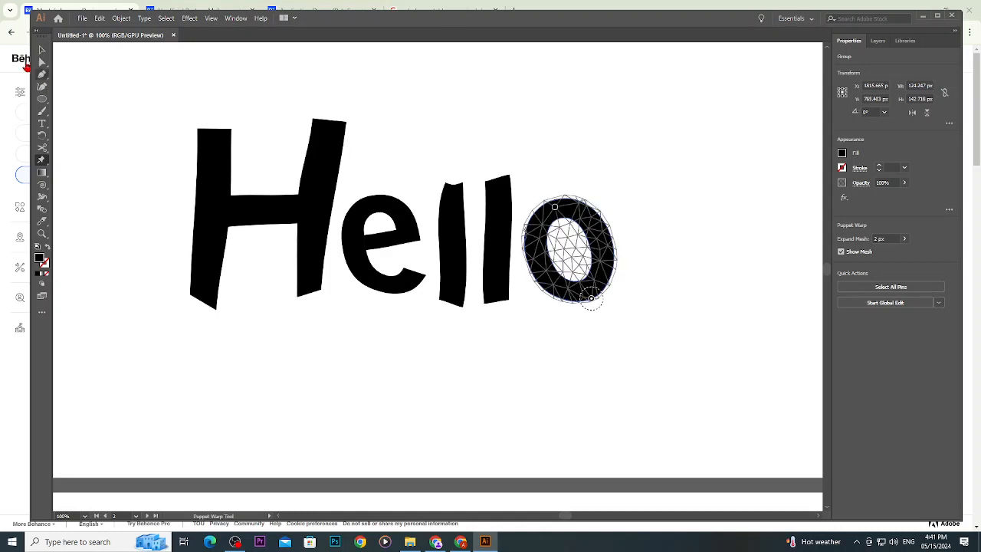
left_click(41, 50)
left_click(92, 160)
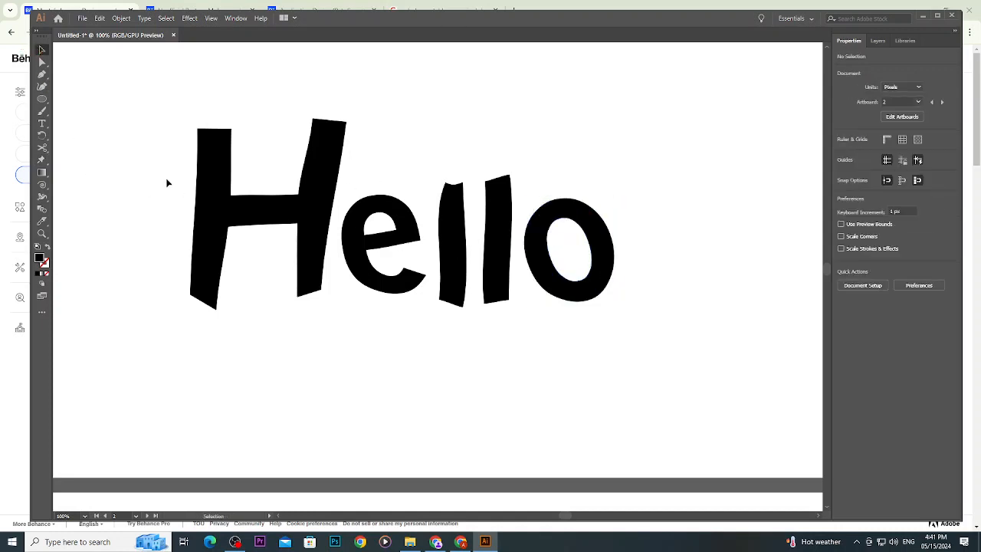
Select all the warped letters of Hello and apply a linear gradient fill to them.
left_click_drag(151, 160, 588, 320)
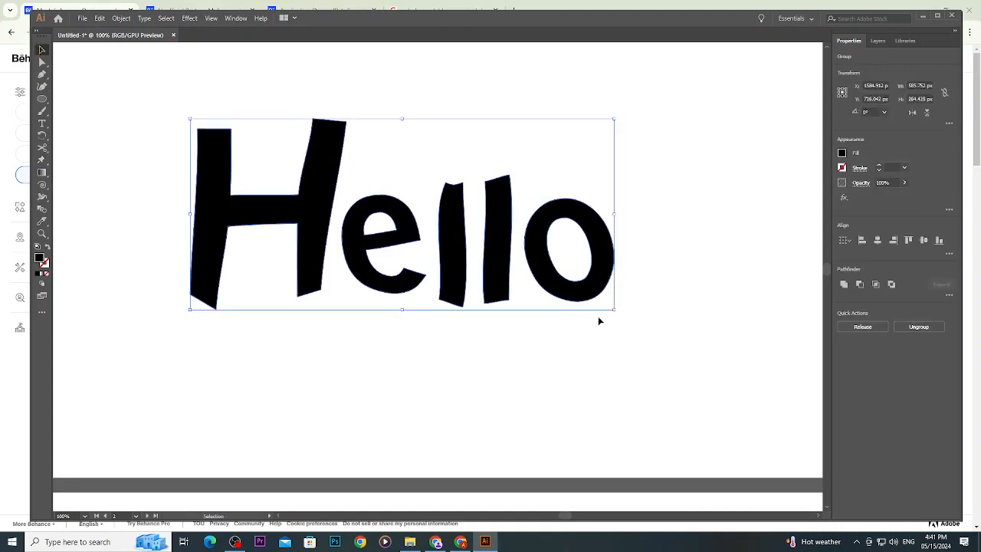
left_click(841, 155)
left_click(42, 173)
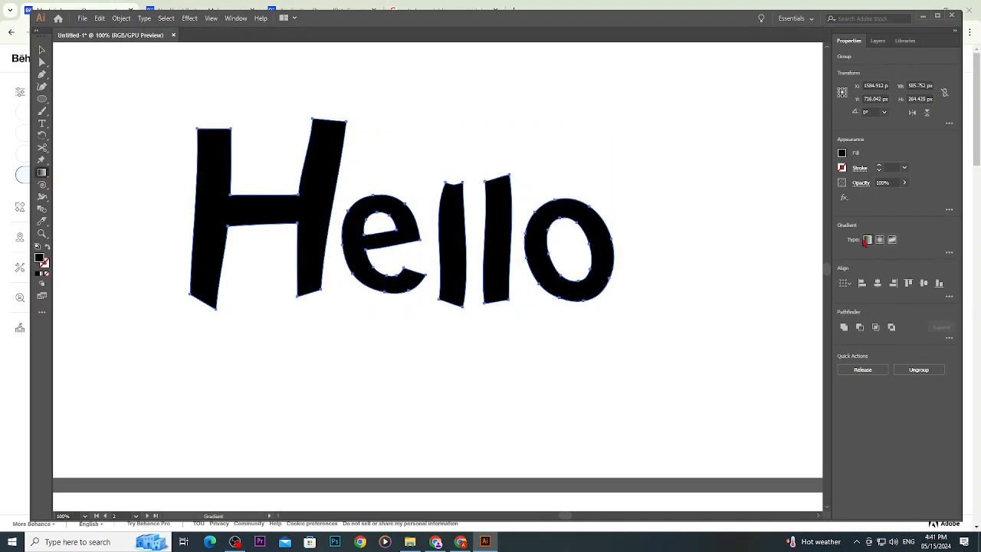
left_click(867, 239)
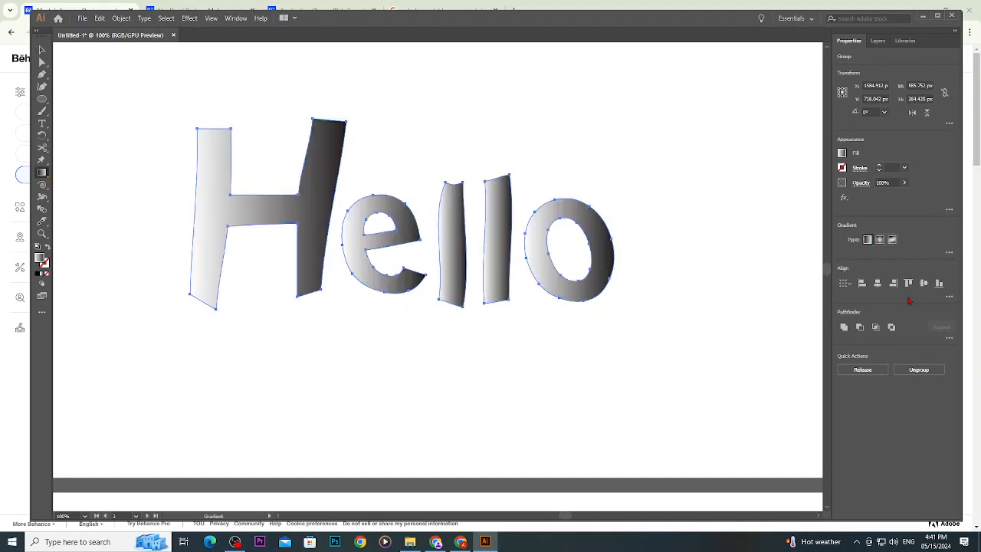
Change the gradient's white starting stop to red E51F1F.
left_click(950, 252)
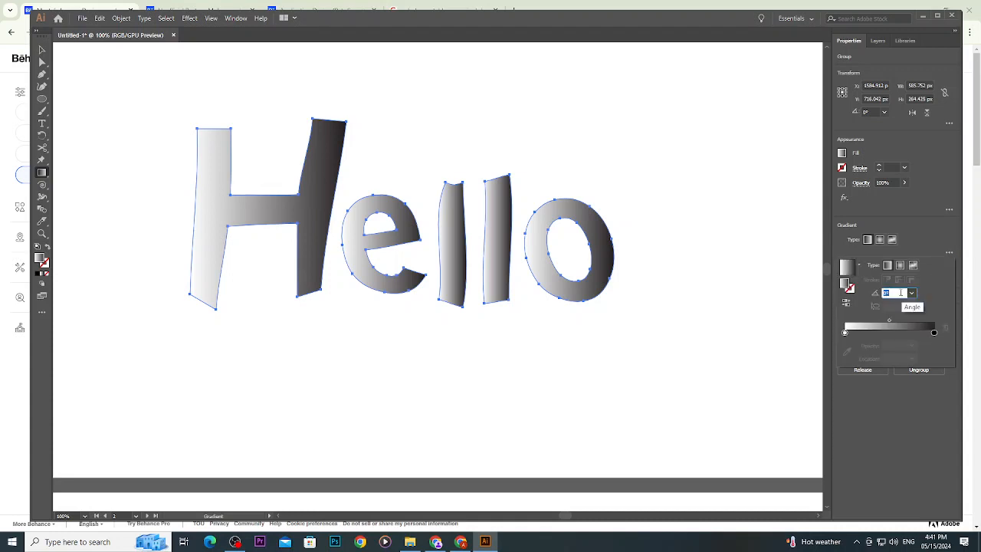
double_click(845, 332)
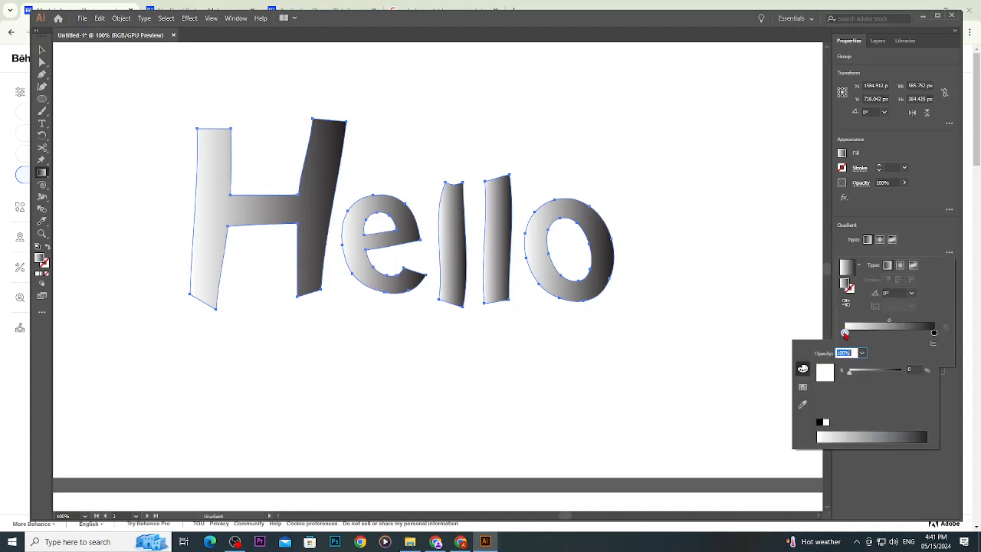
left_click(844, 333)
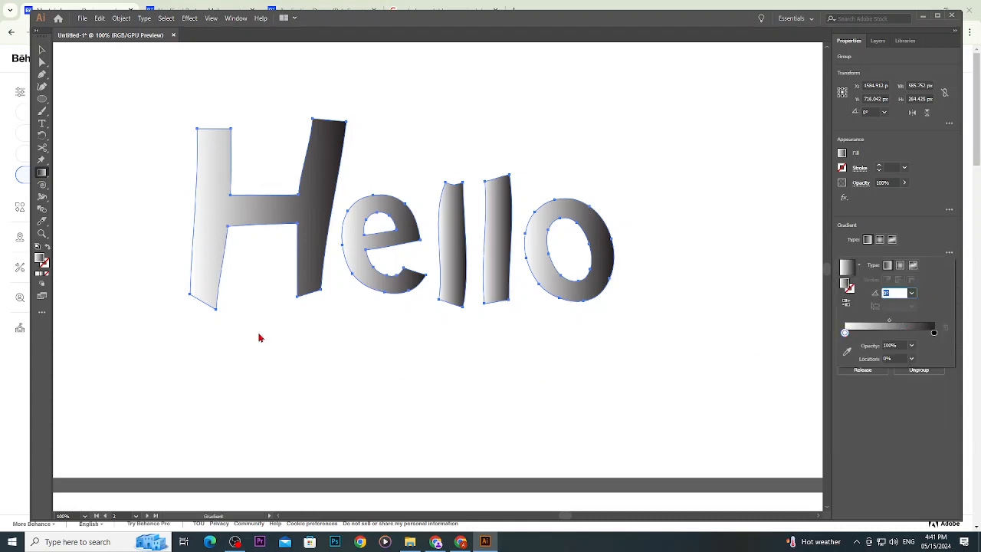
double_click(40, 259)
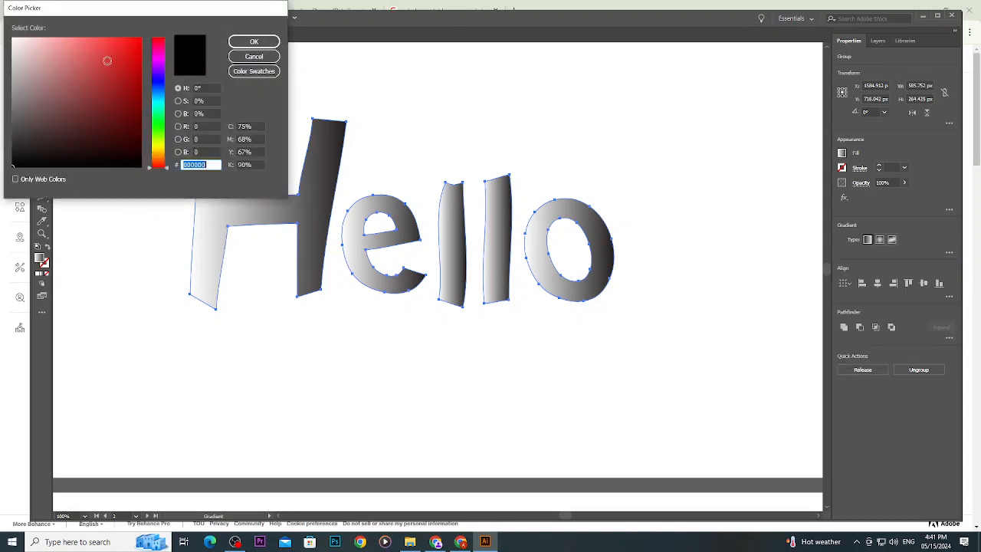
left_click(107, 57)
left_click(124, 51)
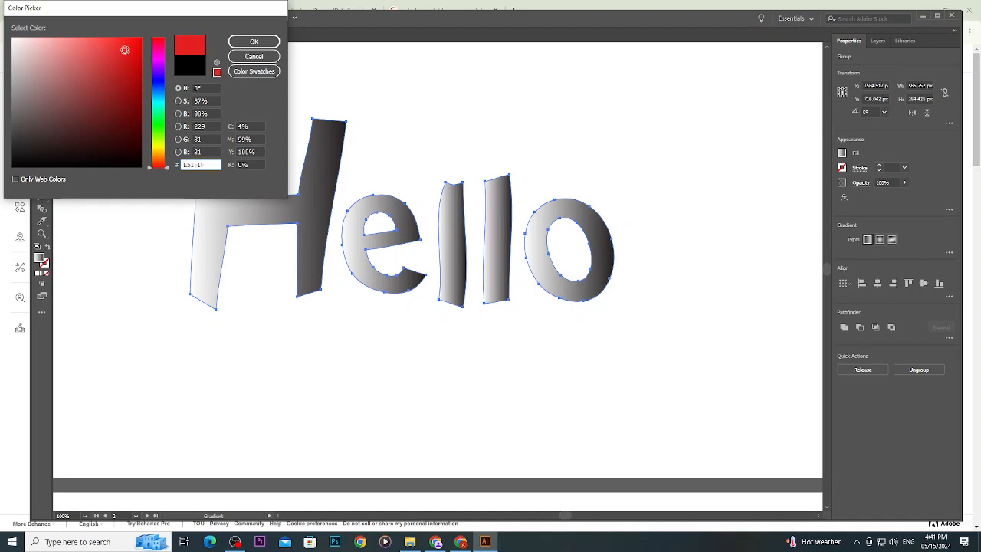
left_click(254, 41)
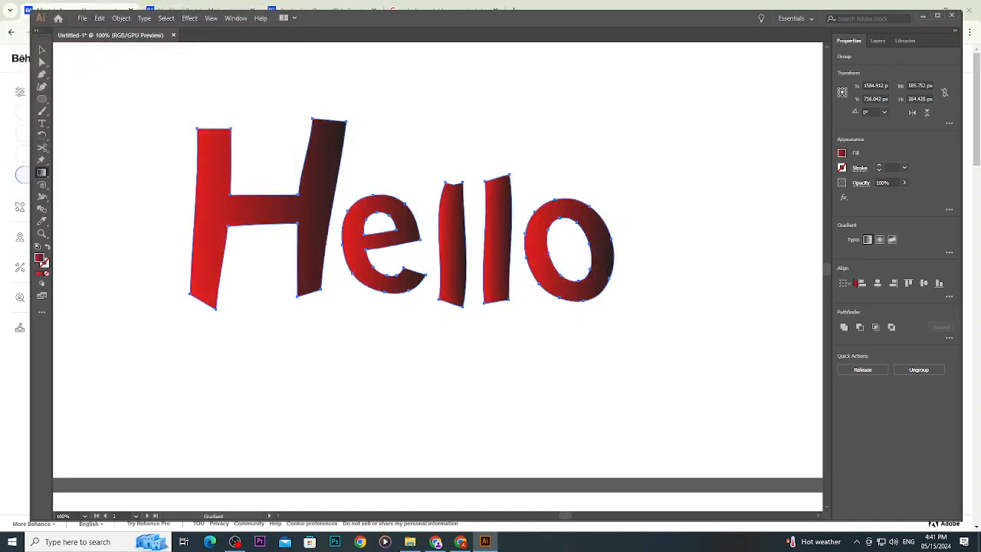
Change the gradient's black end stop to a lighter, muted red and deselect the lettering.
left_click(948, 252)
left_click(933, 333)
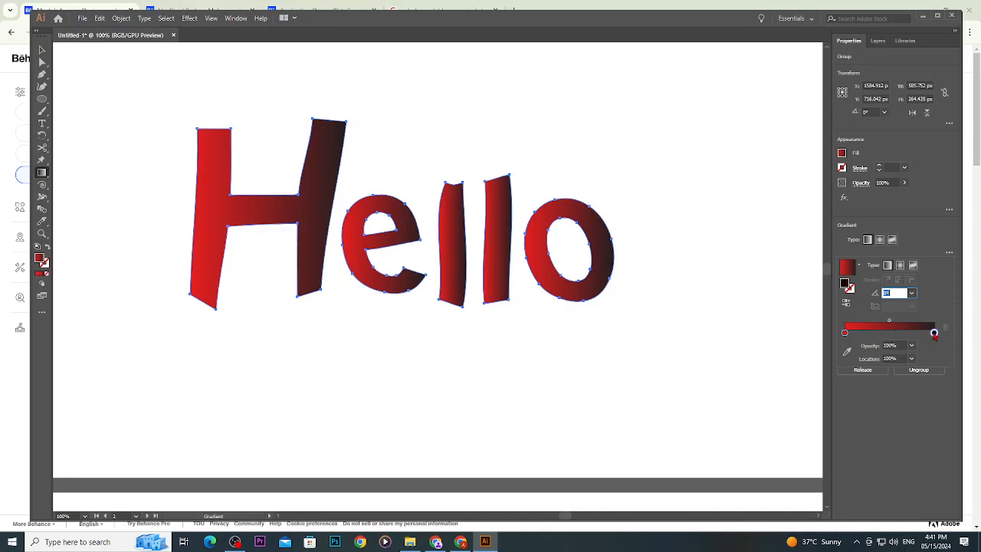
double_click(39, 257)
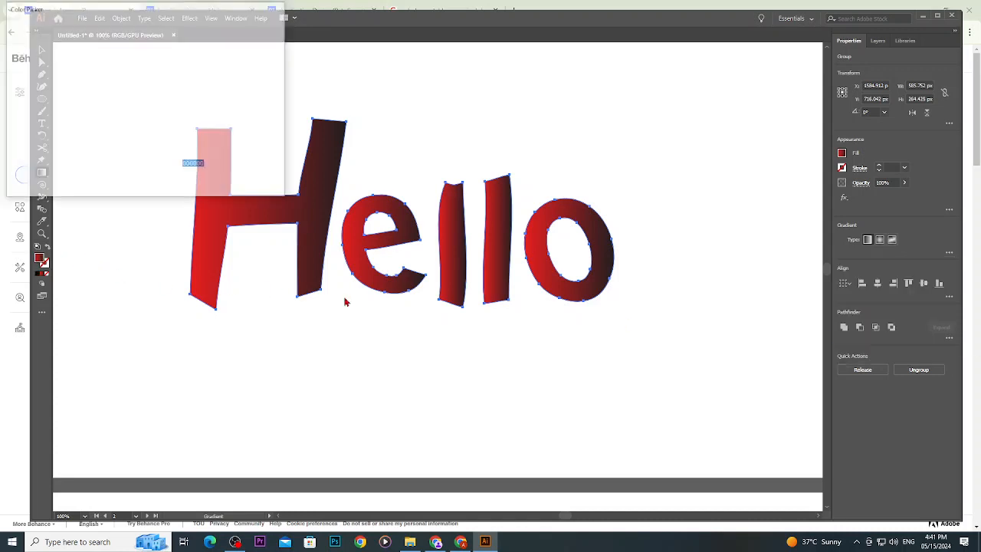
left_click(84, 51)
left_click_drag(85, 52, 78, 59)
left_click(259, 41)
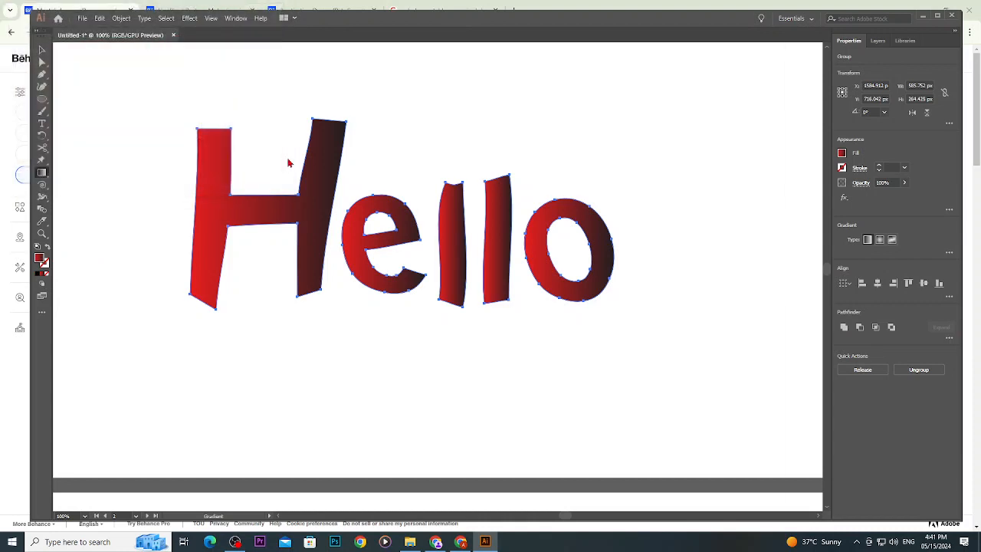
left_click(42, 50)
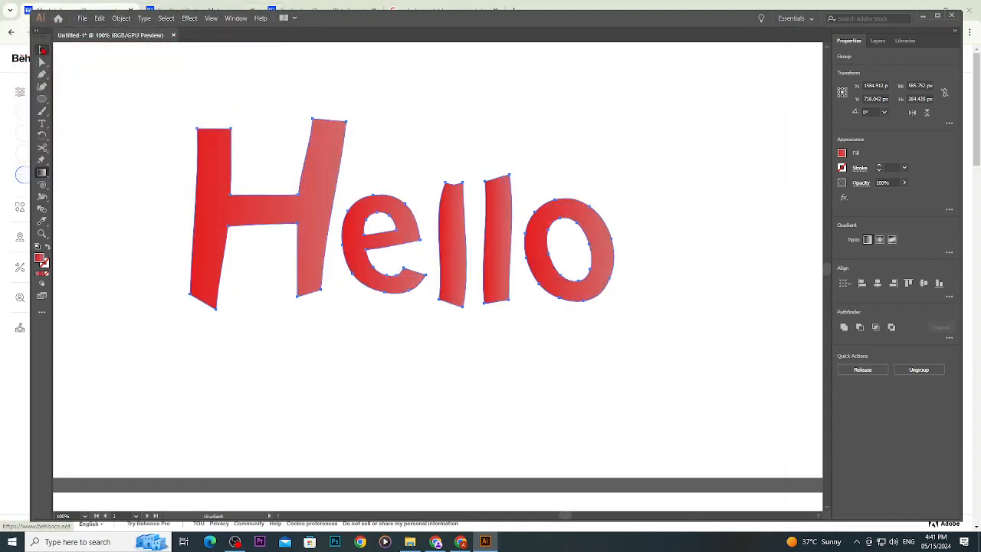
left_click(124, 189)
Review the red Hello alongside the artwork on the other artboards, and switch to the Videos folder in File Explorer.
scroll(406, 271, "down", 3)
scroll(402, 273, "up", 3)
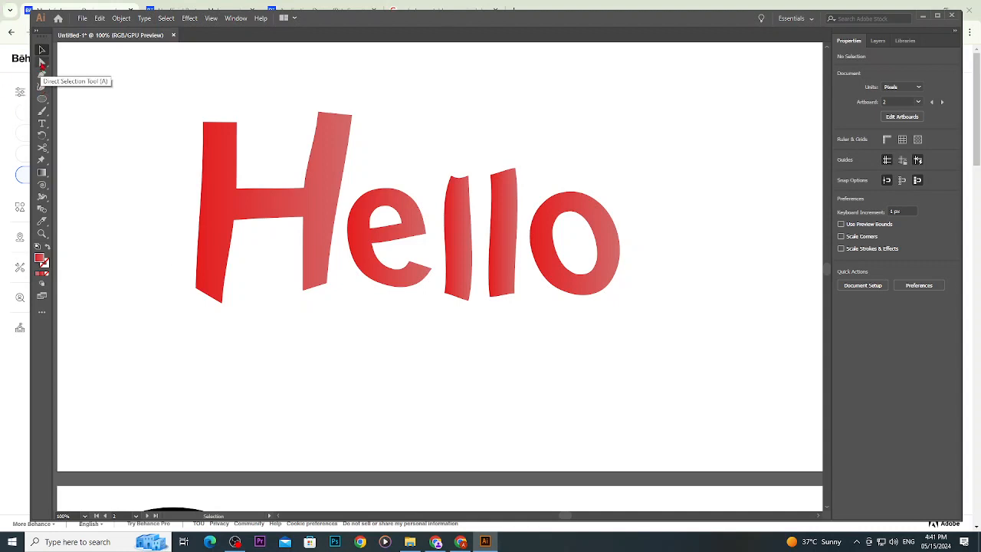
scroll(165, 168, "down", 7)
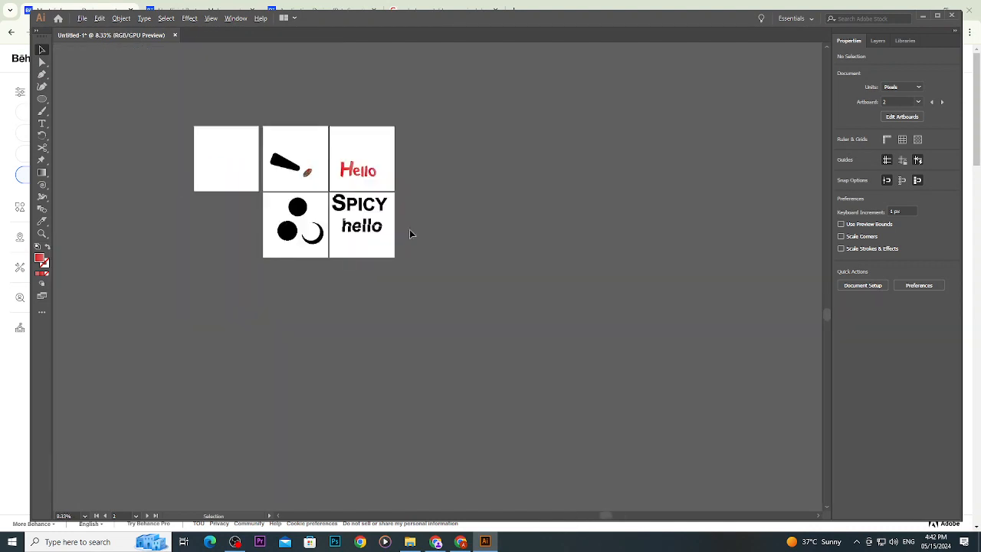
scroll(425, 173, "up", 3)
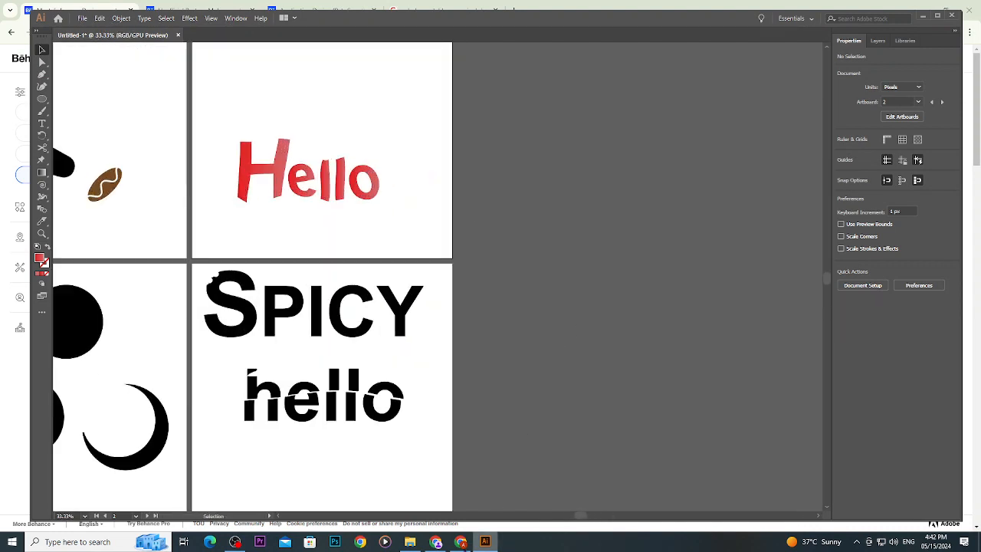
left_click(411, 542)
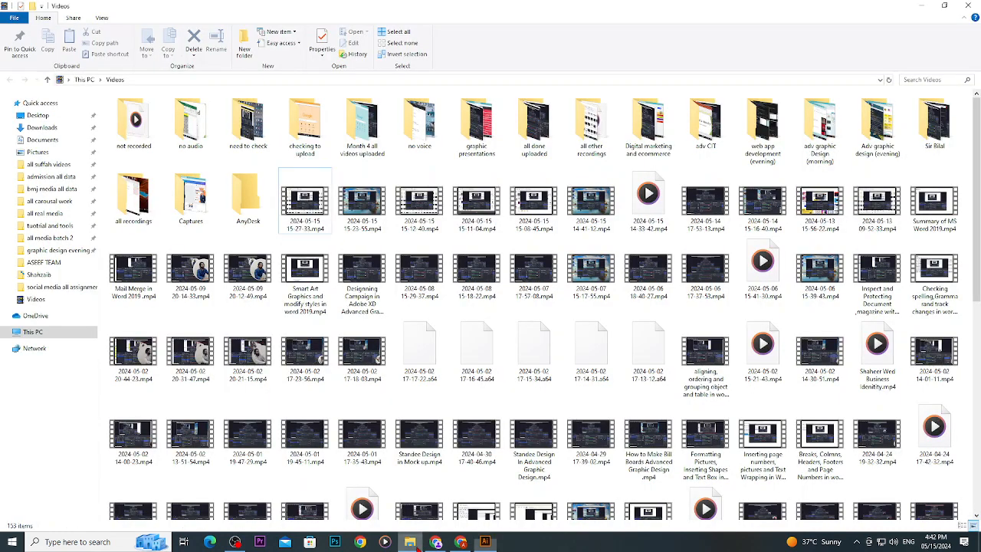
Place the black WhatsApp logo PNG from the Downloads folder into the Illustrator document, above the Hello lettering.
left_click(42, 128)
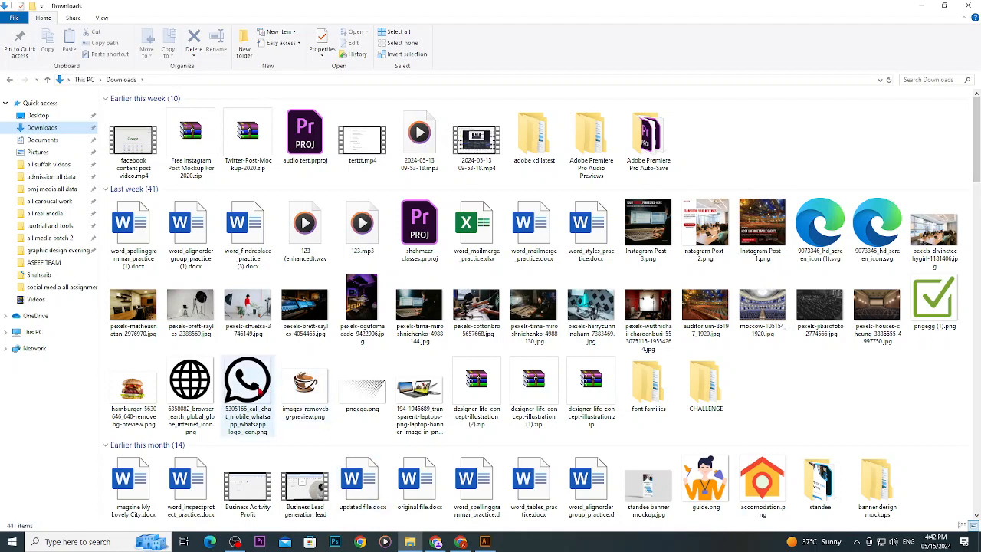
left_click(255, 388)
left_click_drag(256, 388, 378, 146)
scroll(379, 172, "up", 2)
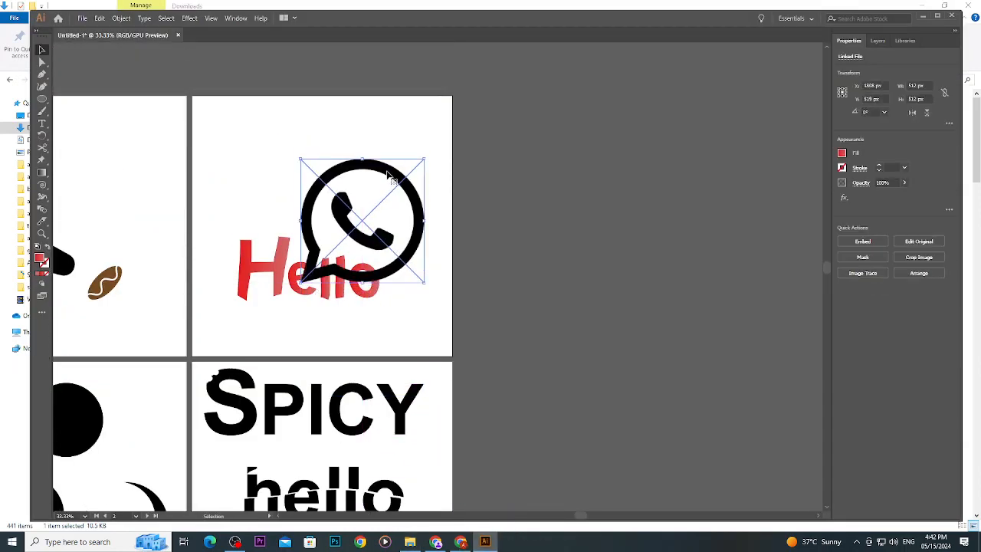
left_click_drag(388, 185, 385, 123)
scroll(386, 122, "up", 10)
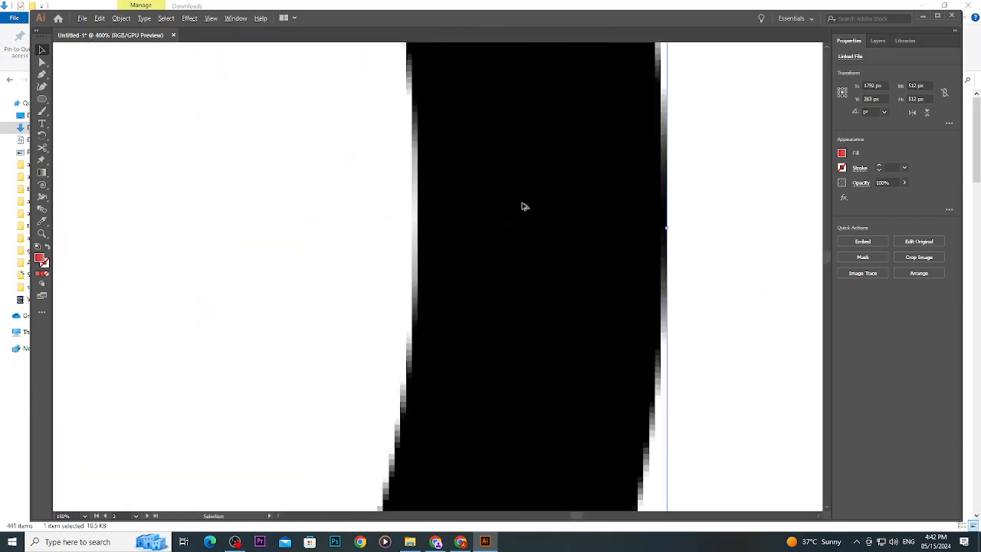
scroll(369, 209, "down", 10)
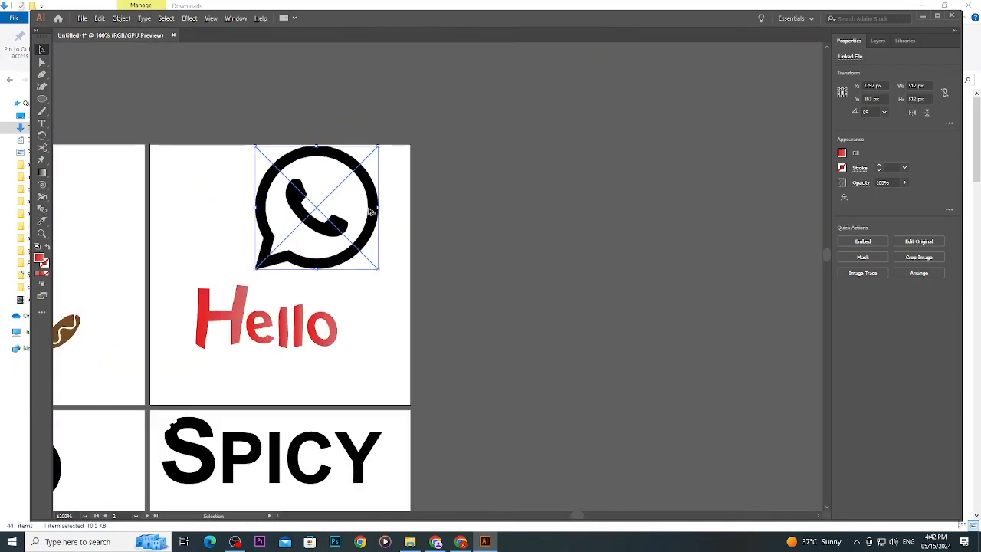
left_click_drag(370, 218, 371, 224)
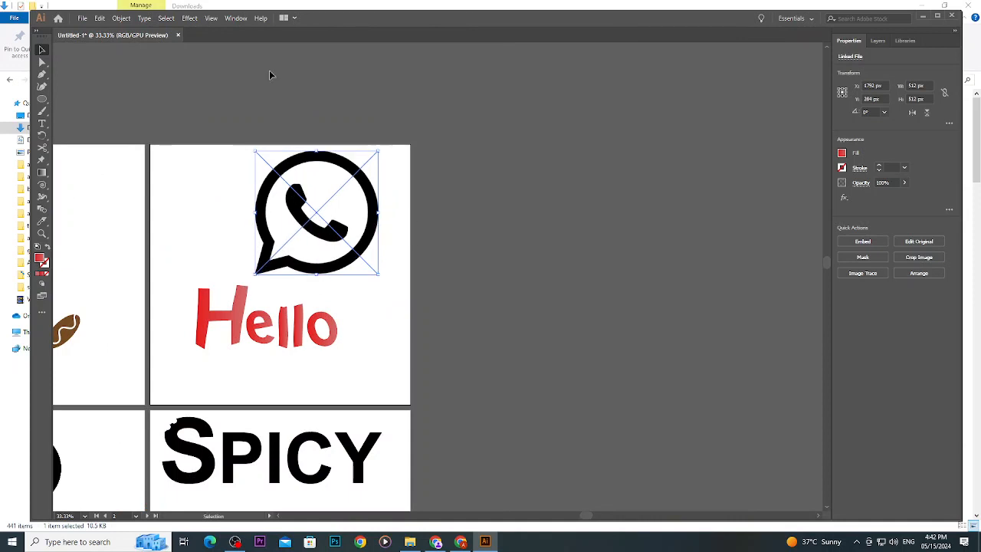
Open the Image Trace settings for the placed logo and park them clear of the artboards.
left_click(235, 17)
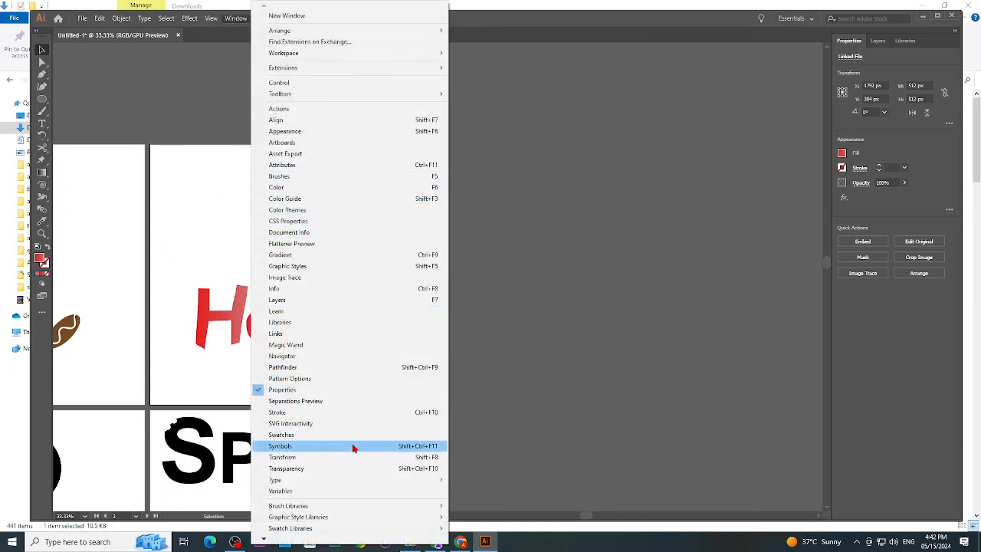
left_click(339, 283)
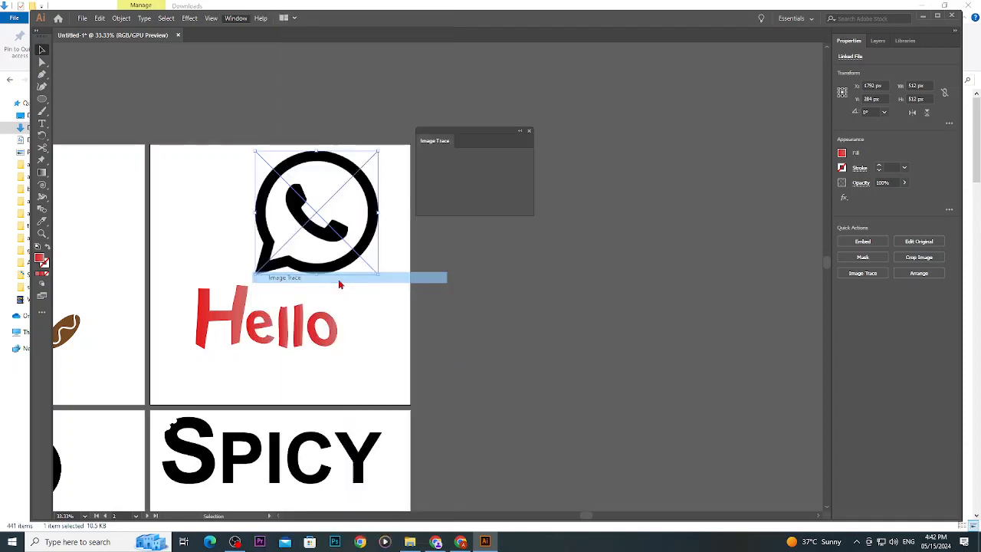
left_click_drag(504, 131, 638, 109)
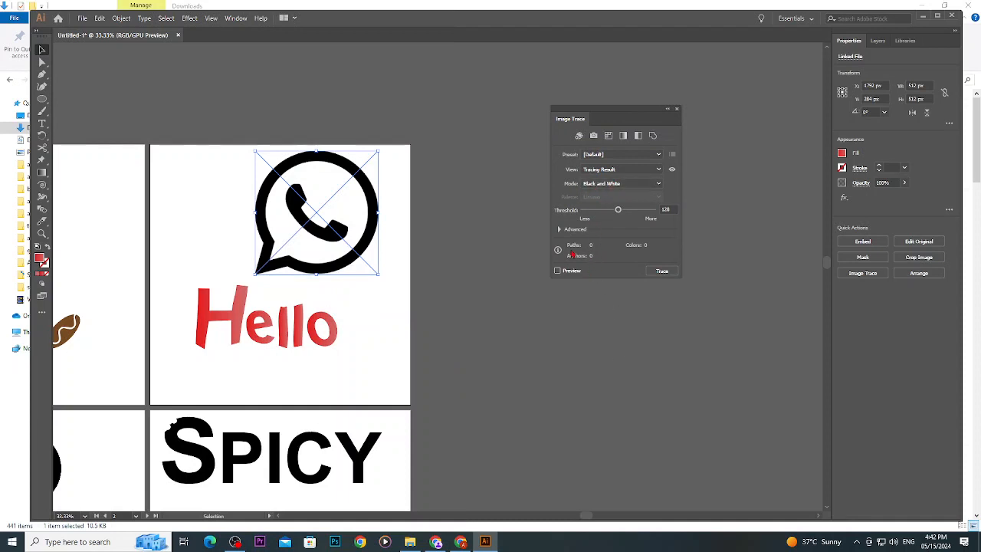
Trace the logo with the Default preset in Black and White mode and expand its object and fill.
left_click(557, 271)
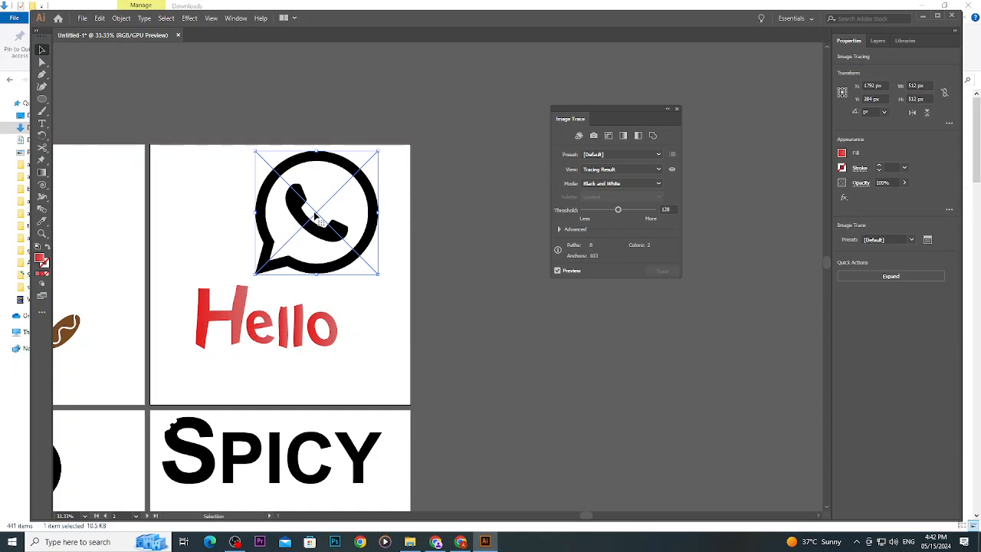
left_click(557, 271)
left_click(661, 272)
left_click(121, 19)
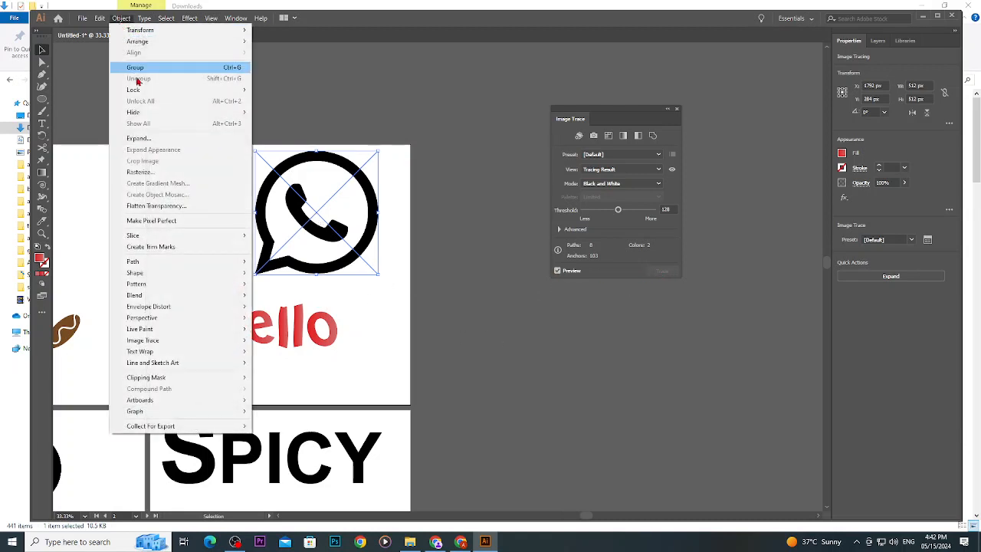
left_click(151, 138)
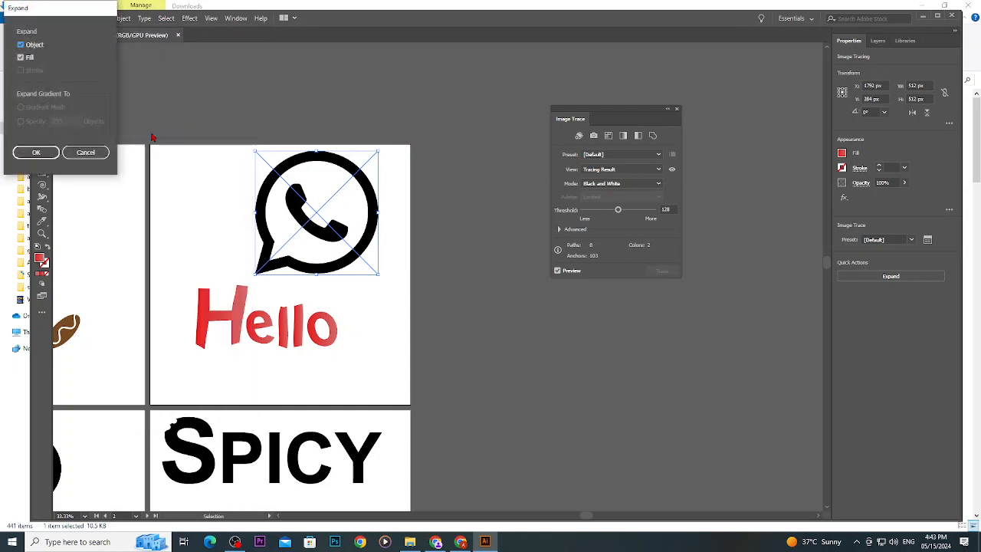
left_click(25, 155)
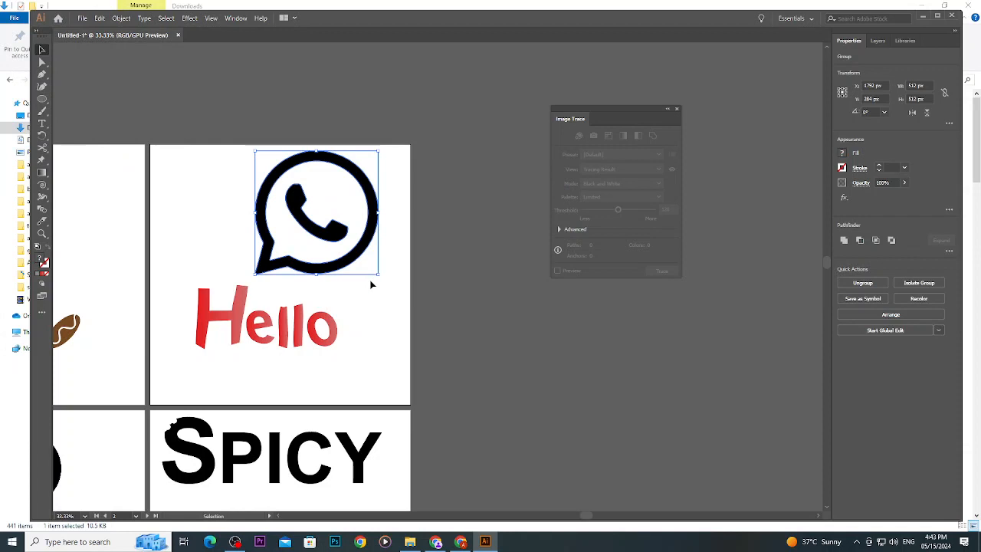
Deselect the expanded logo and examine its traced edges up close.
key("ctrl")
left_click(389, 299)
scroll(351, 234, "up", 8)
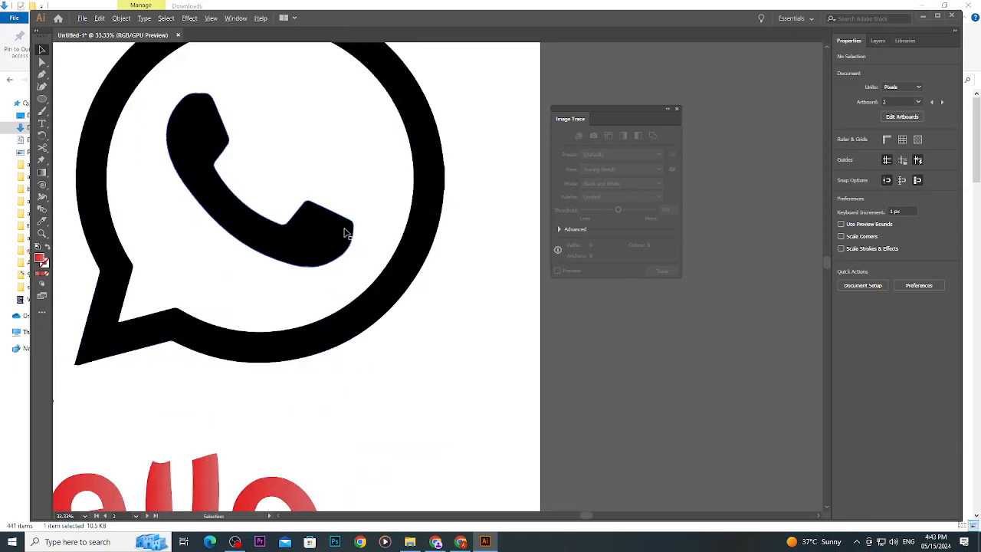
scroll(388, 222, "up", 10)
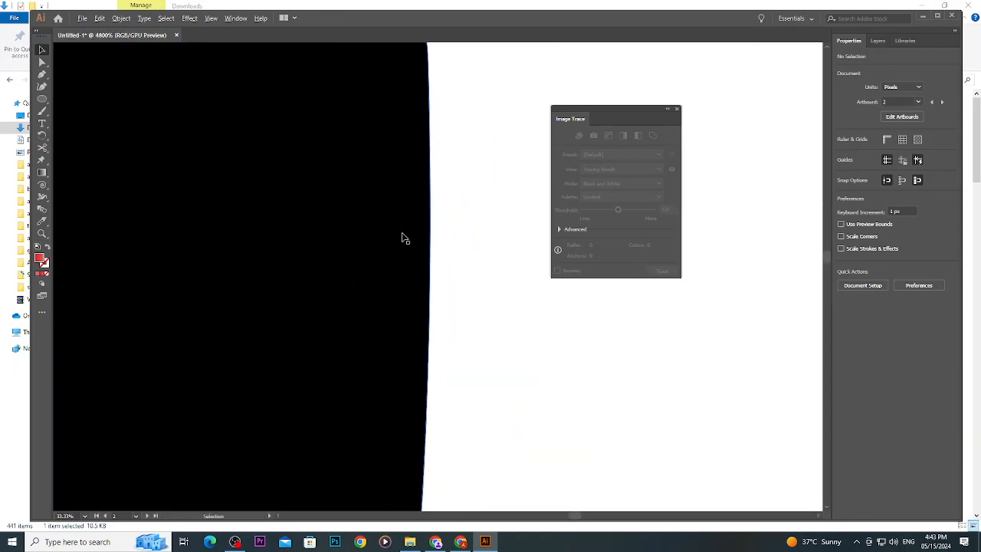
scroll(404, 240, "down", 18)
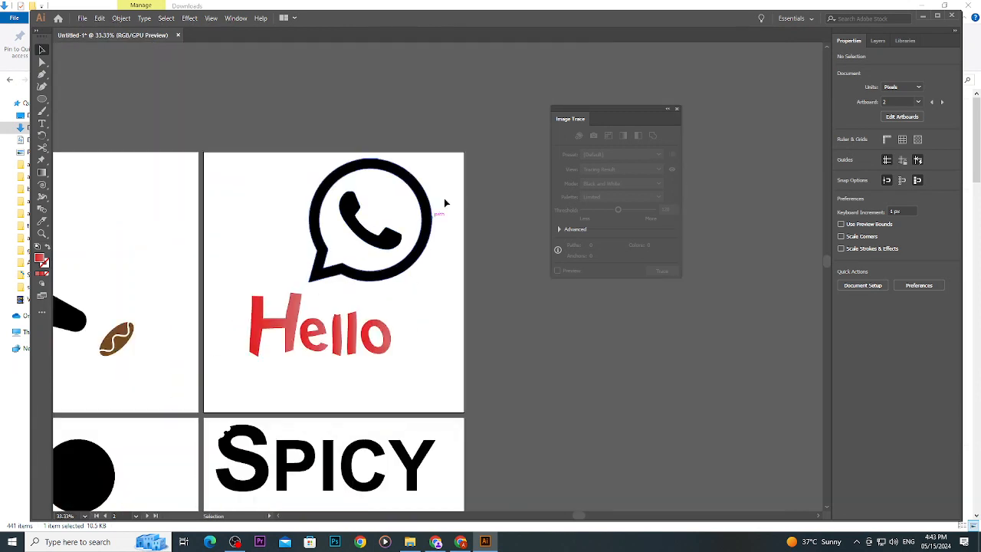
Move the traced logo toward the artboard's right edge and scale it down proportionally.
left_click_drag(396, 239, 450, 255)
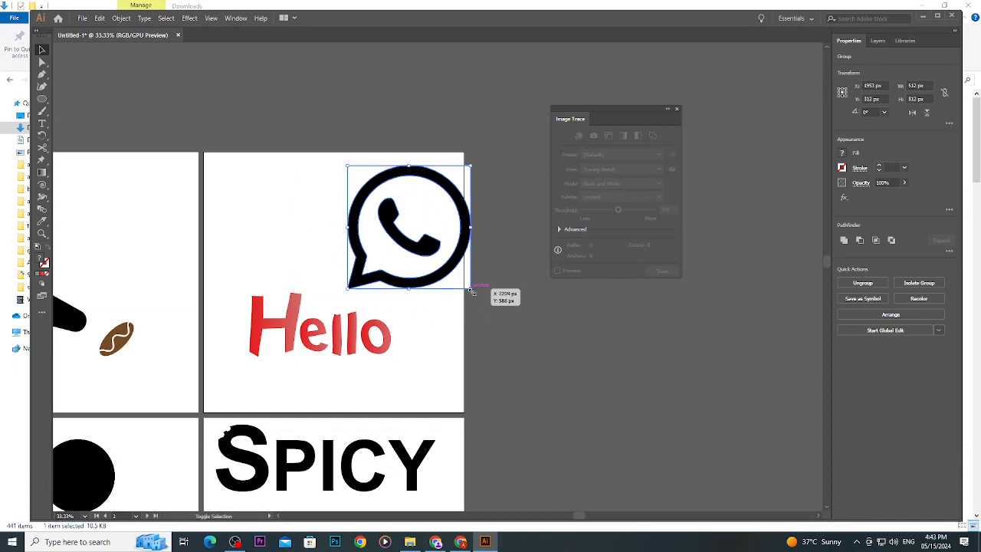
left_click_drag(470, 289, 431, 249)
left_click(473, 295)
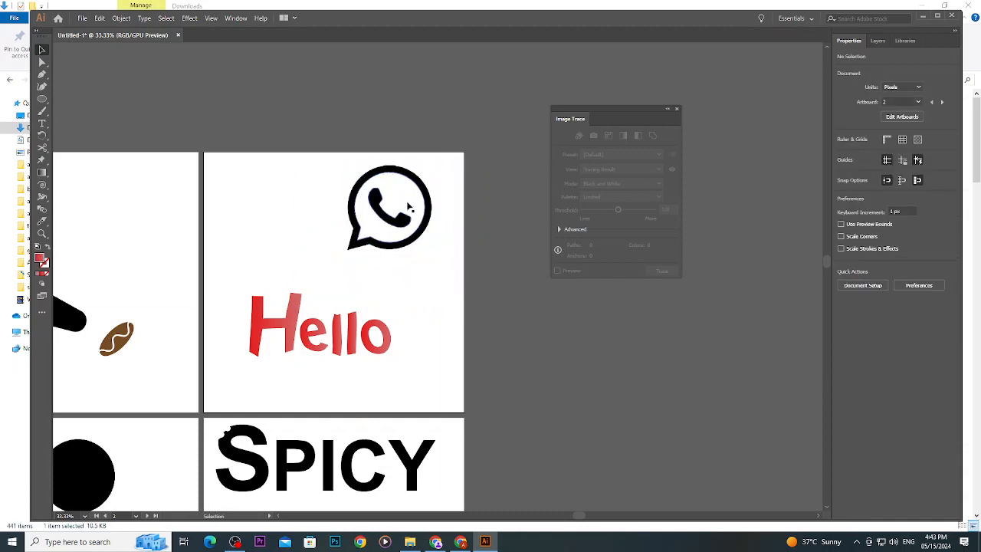
Delete the resized logo and undo the edits back to the untraced linked image.
left_click(431, 242)
key("Delete")
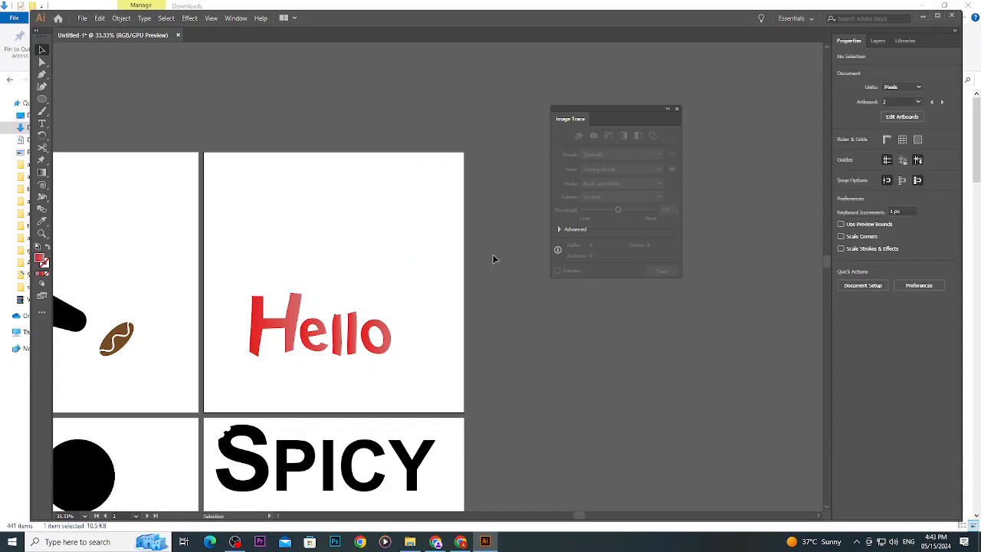
key("ctrl+z")
key("ctrl+z")
key("ctrl+z")
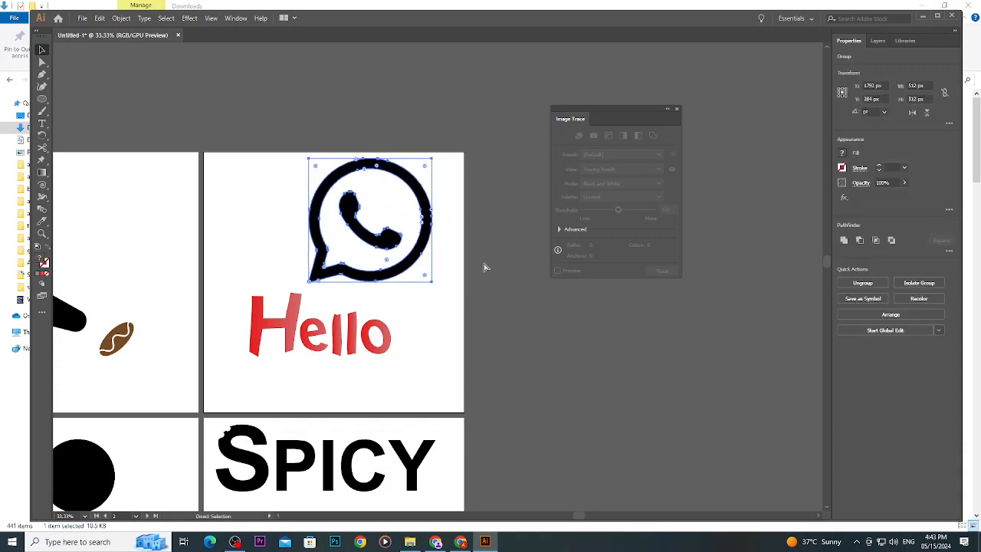
key("ctrl+z")
key("ctrl+z")
key("ctrl+z")
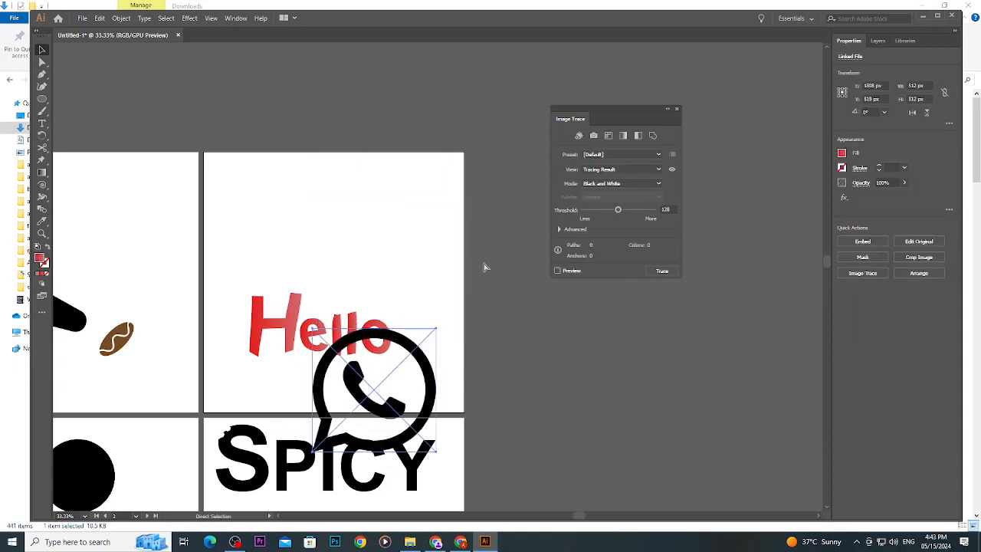
Move the untraced logo back above the Hello lettering and examine its pixel edges up close.
left_click_drag(426, 380, 421, 221)
scroll(437, 248, "up", 3)
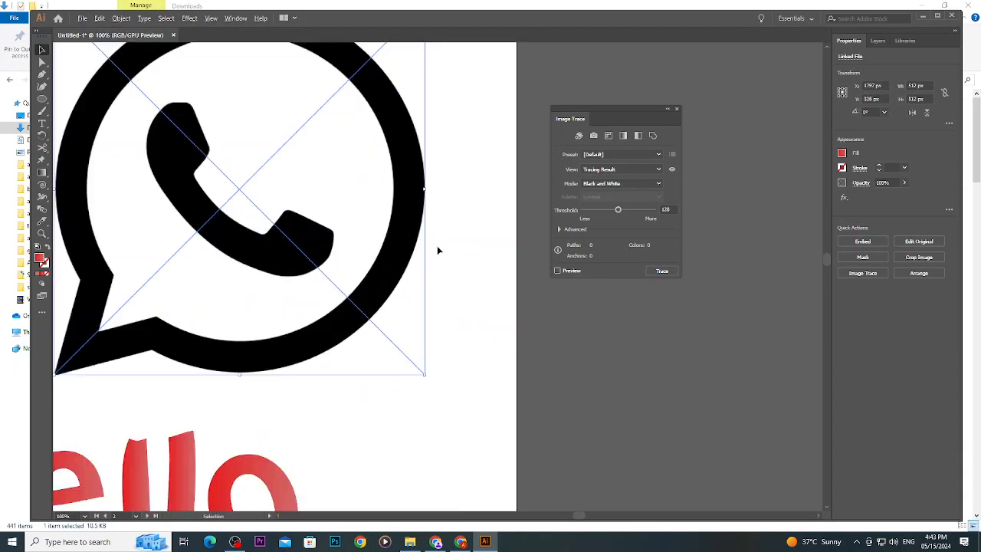
scroll(429, 237, "up", 6)
scroll(429, 249, "down", 9)
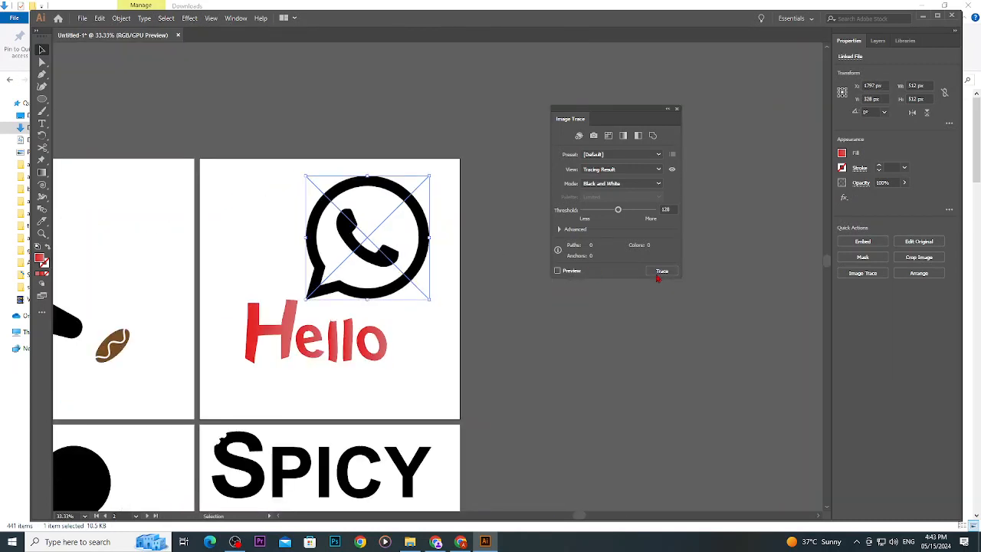
Image-trace the repositioned logo in Black and White with the Default preset and expand its object and fill.
left_click(558, 272)
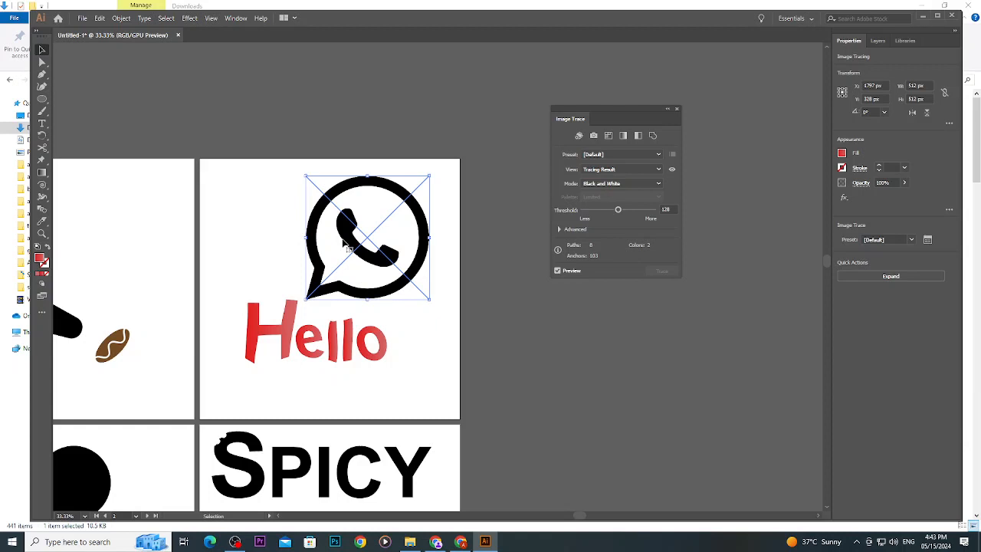
left_click(558, 272)
left_click(659, 274)
left_click(121, 18)
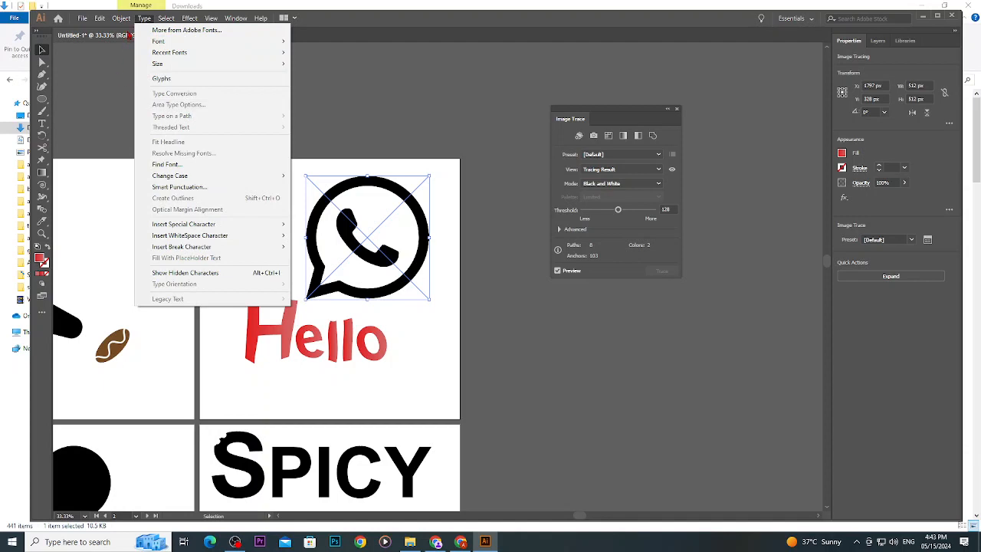
left_click(161, 140)
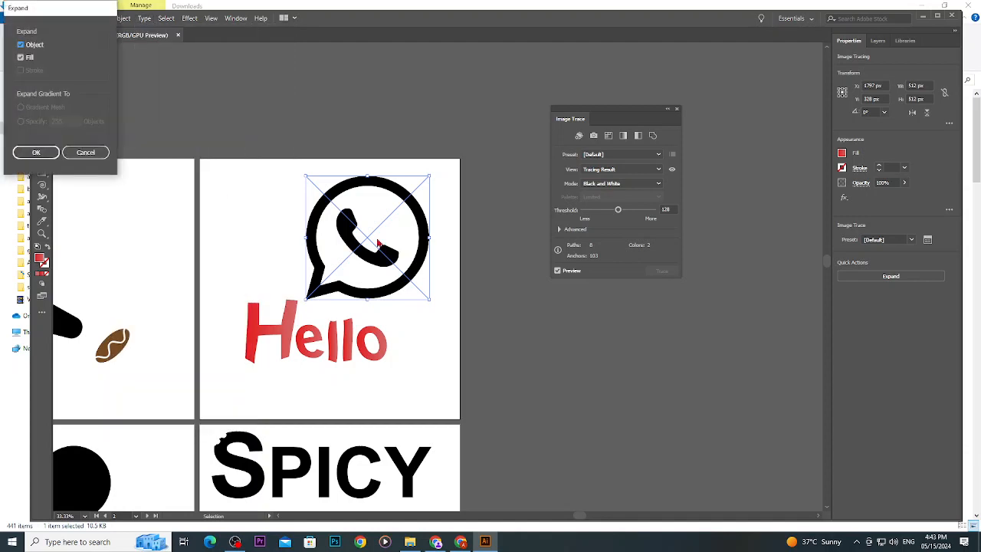
left_click(36, 153)
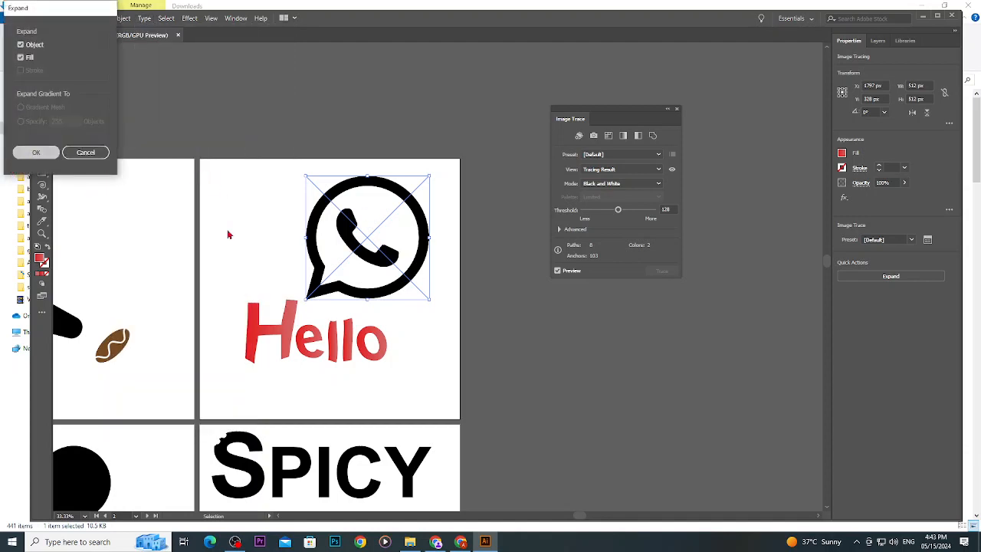
Delete the traced logo as one group, undo that deletion, and ungroup its paths.
key("ctrl")
left_click(463, 278)
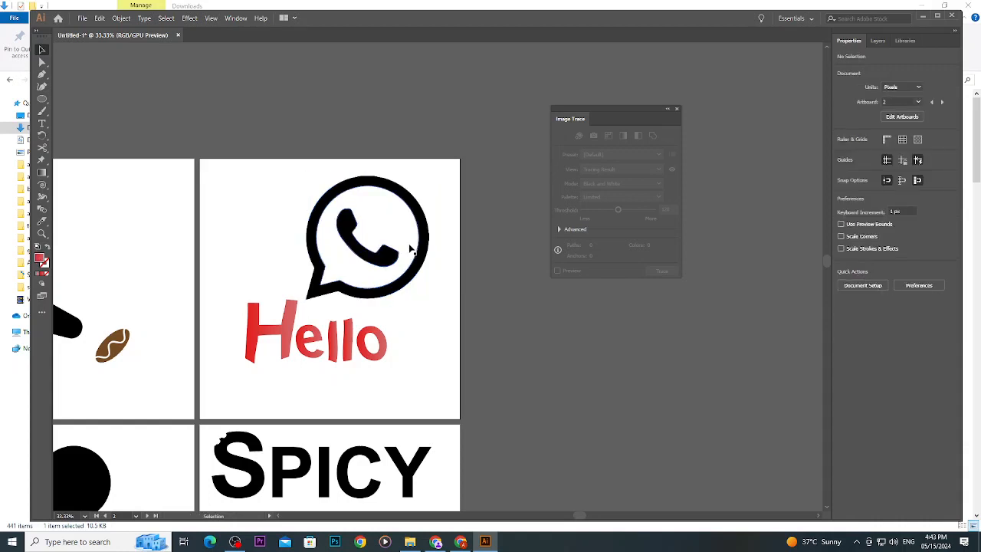
left_click(432, 278)
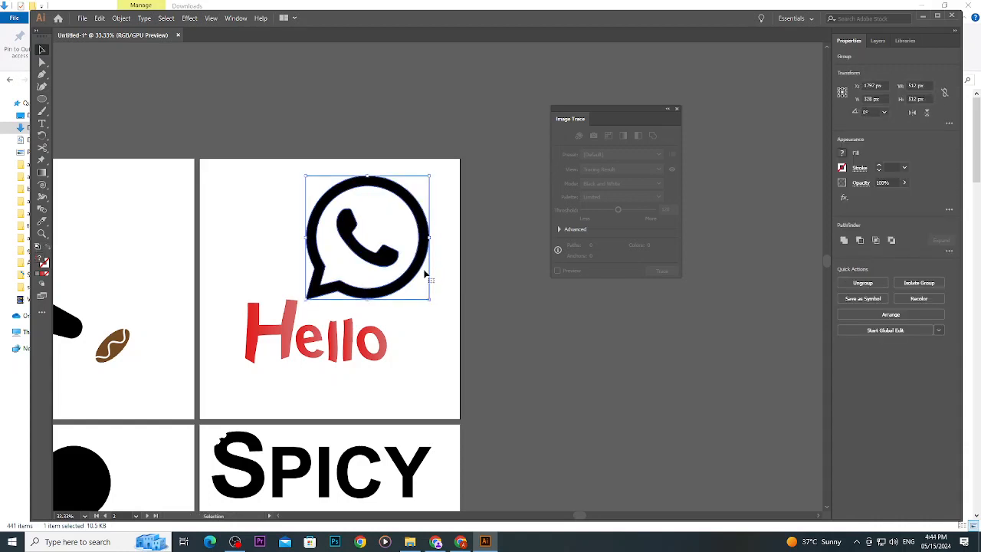
key("Delete")
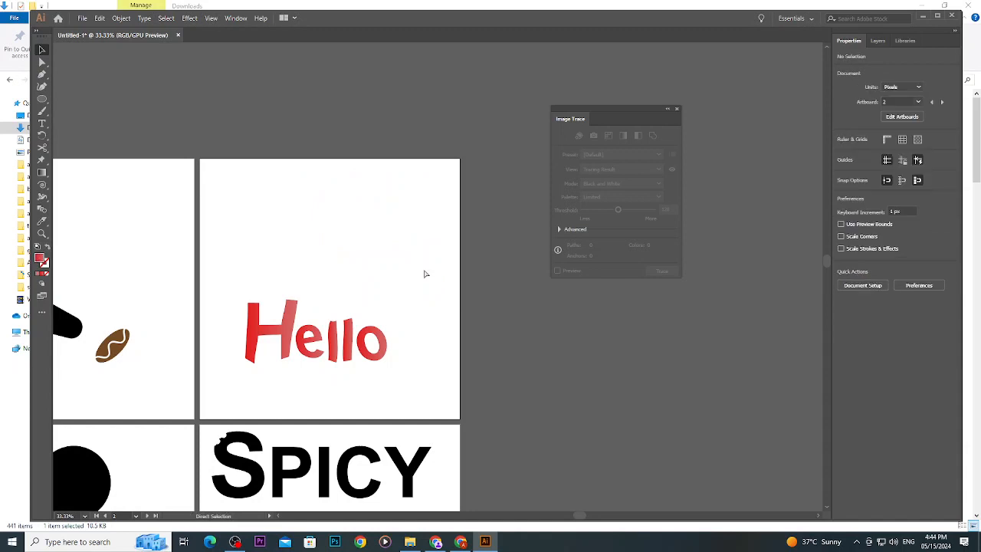
key("ctrl+z")
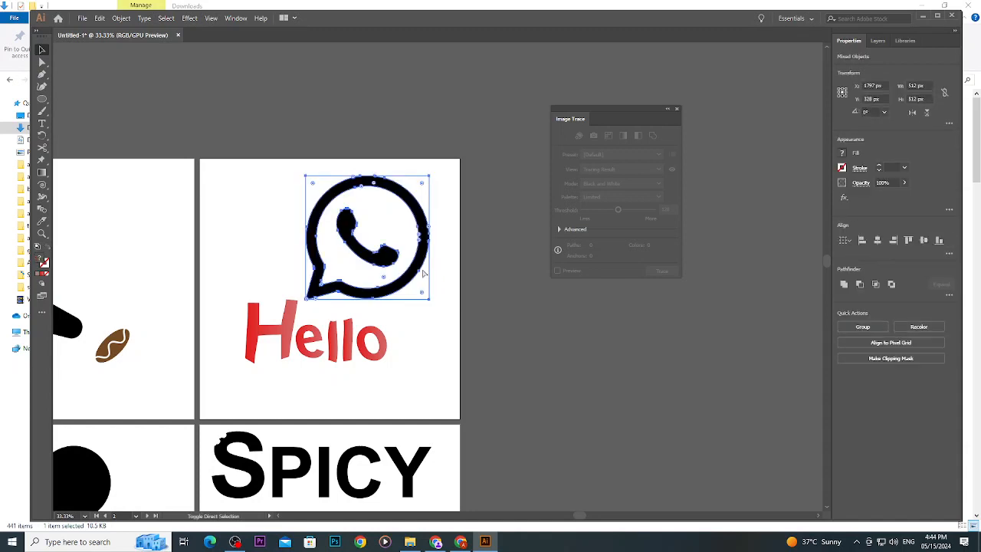
Delete the white background pieces below and to the left of the logo's ring.
left_click(467, 352)
left_click(426, 285)
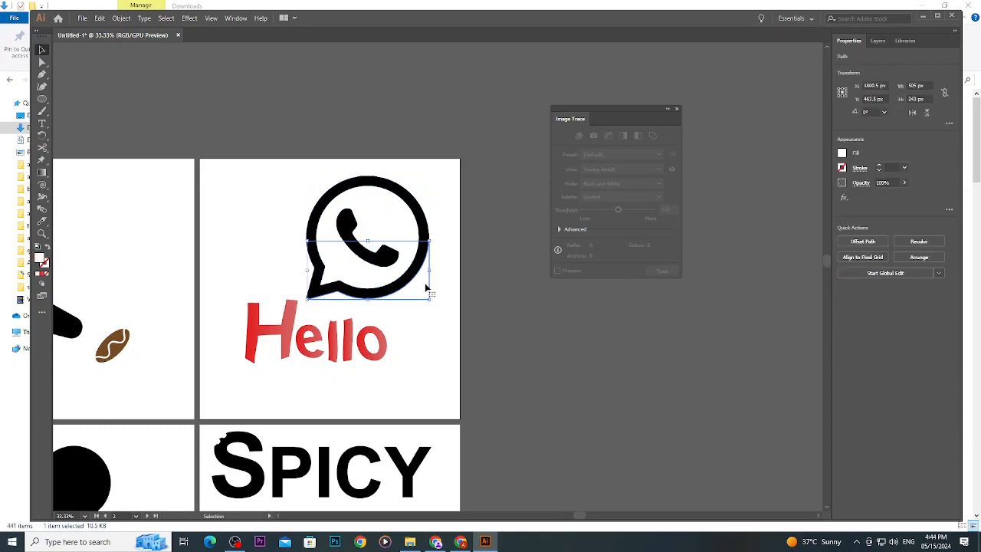
left_click(323, 193)
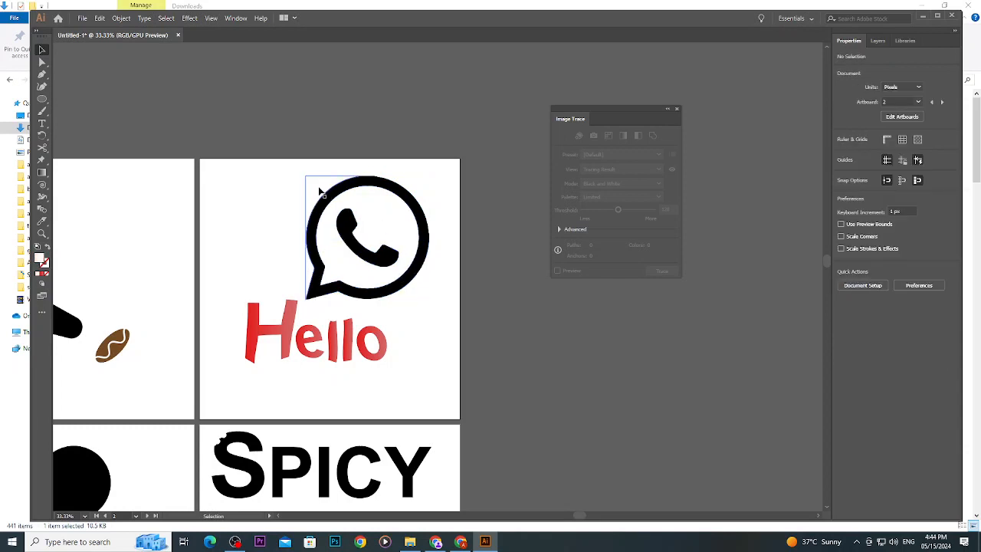
key("Delete")
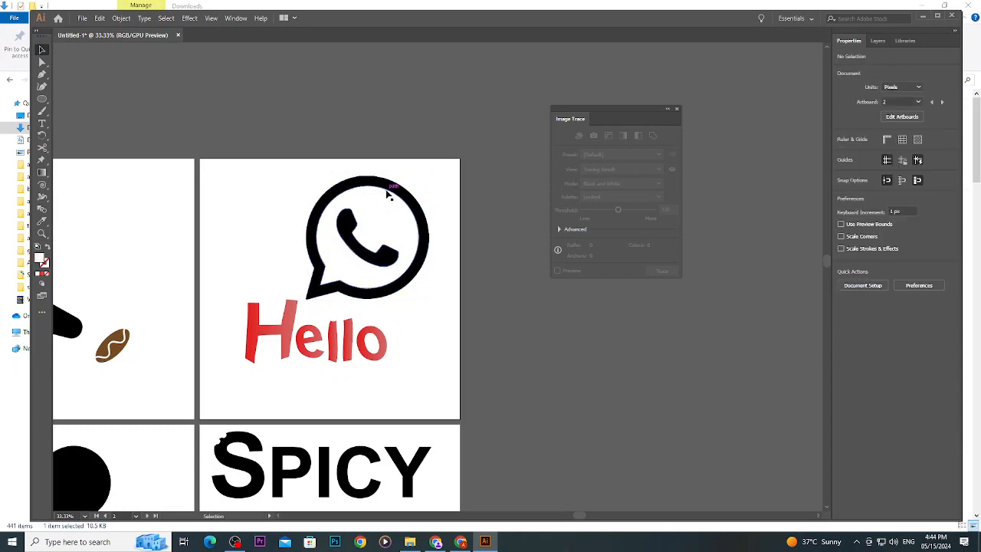
Delete the remaining white background piece at the upper right of the logo's ring and check the ring by selecting it.
scroll(390, 193, "up", 6)
scroll(420, 211, "up", 3)
scroll(416, 227, "down", 7)
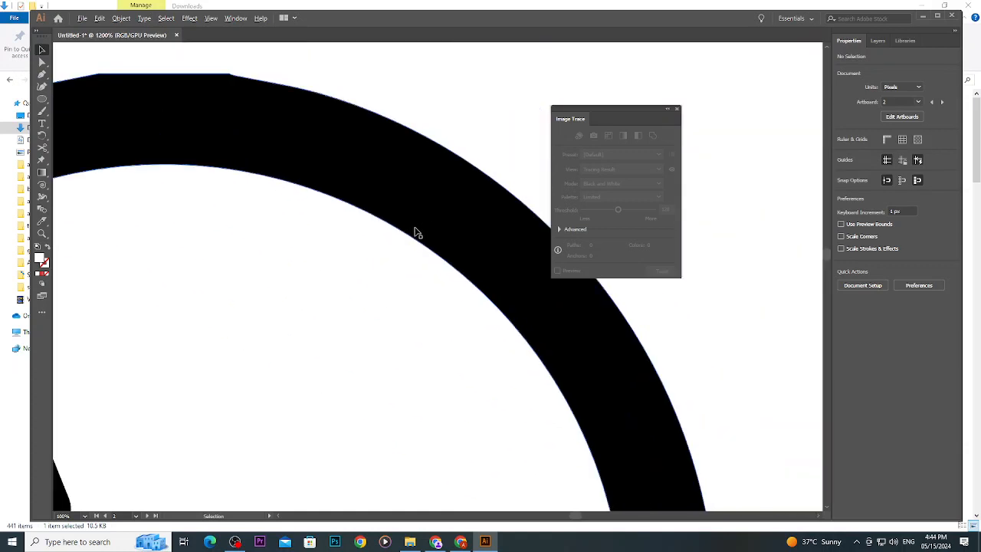
scroll(385, 204, "up", 5)
left_click(413, 203)
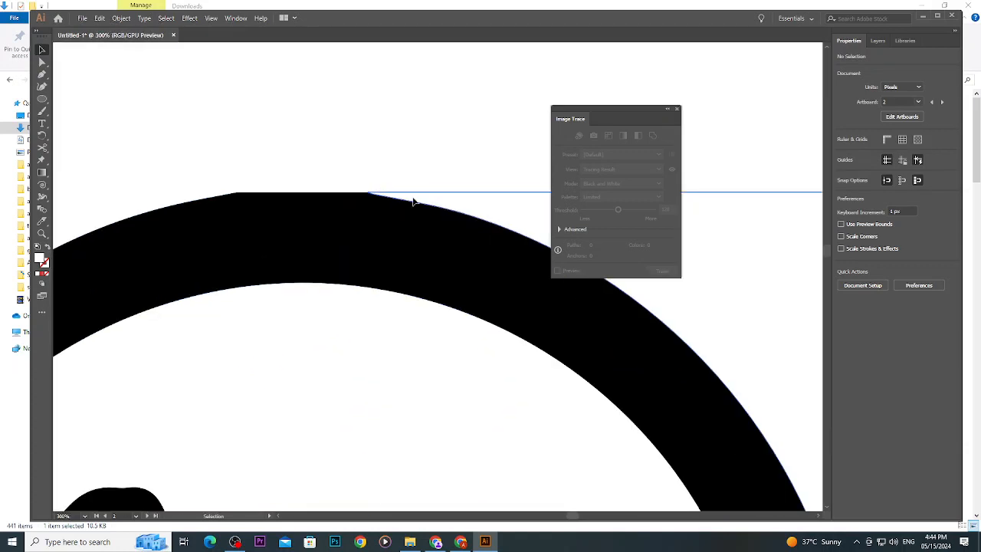
key("Delete")
left_click(387, 199)
scroll(389, 199, "down", 8)
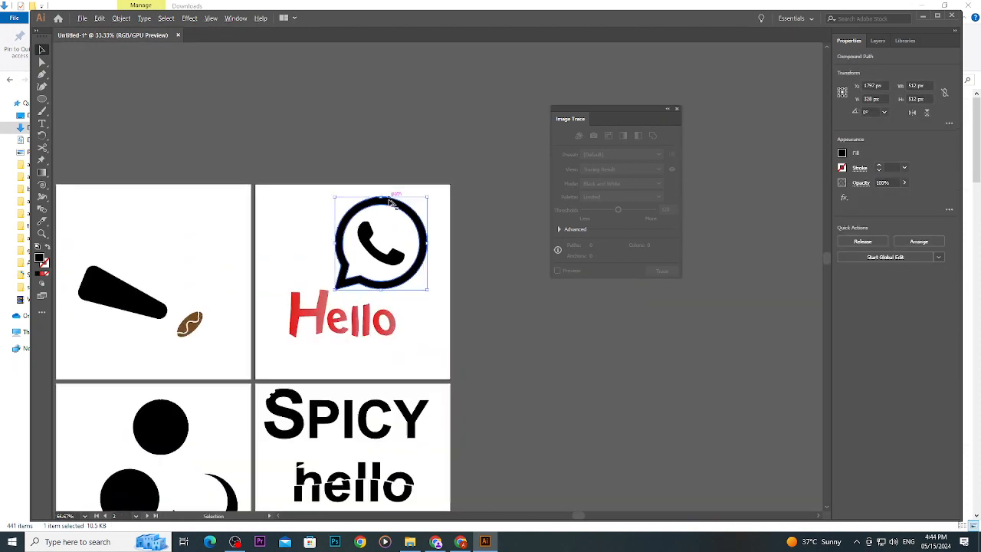
left_click(438, 291)
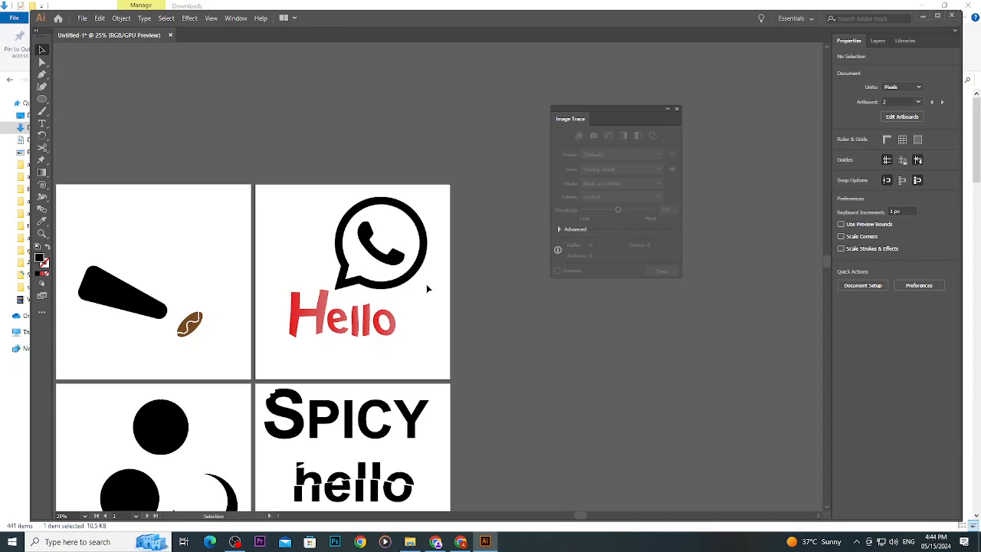
Place the guide.png illustration from the Downloads folder onto the first Illustrator artboard.
left_click(460, 542)
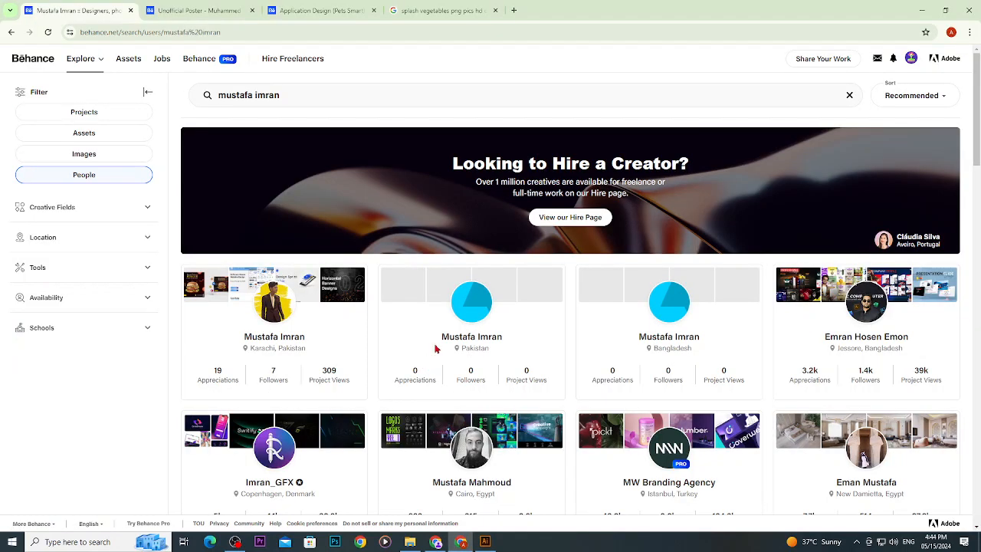
left_click(435, 541)
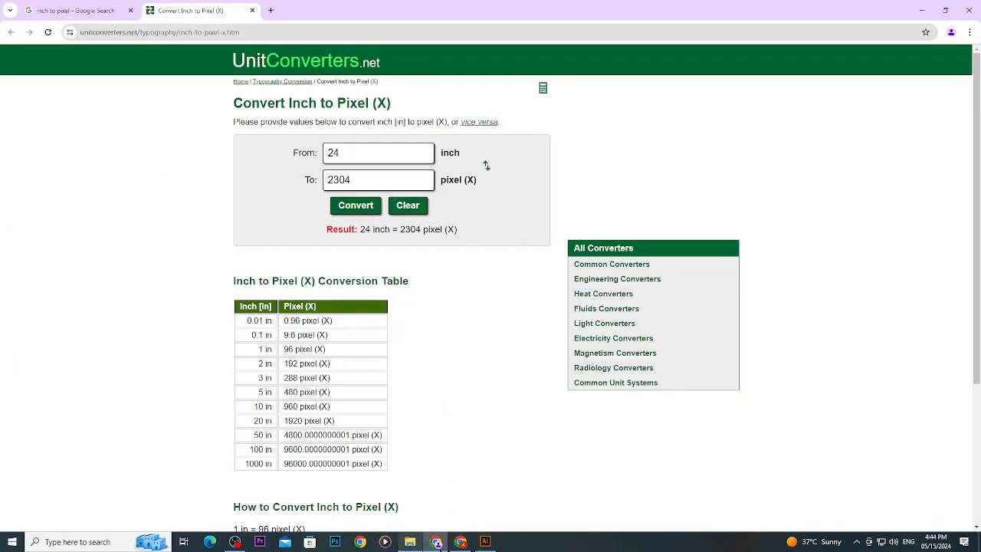
left_click(414, 543)
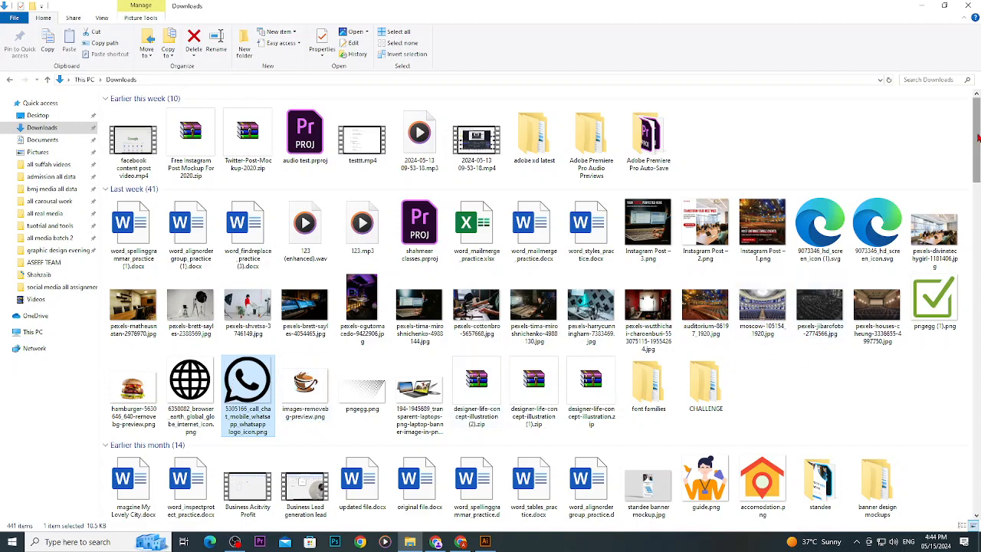
left_click_drag(976, 136, 979, 177)
mouse_move(714, 345)
left_mouse_down()
mouse_move(567, 507)
mouse_move(484, 540)
mouse_move(469, 374)
mouse_move(184, 276)
mouse_move(222, 264)
mouse_move(217, 253)
left_mouse_up()
Try previewing a Black and White Image Trace with the Default preset on the woman illustration.
scroll(188, 259, "up", 5)
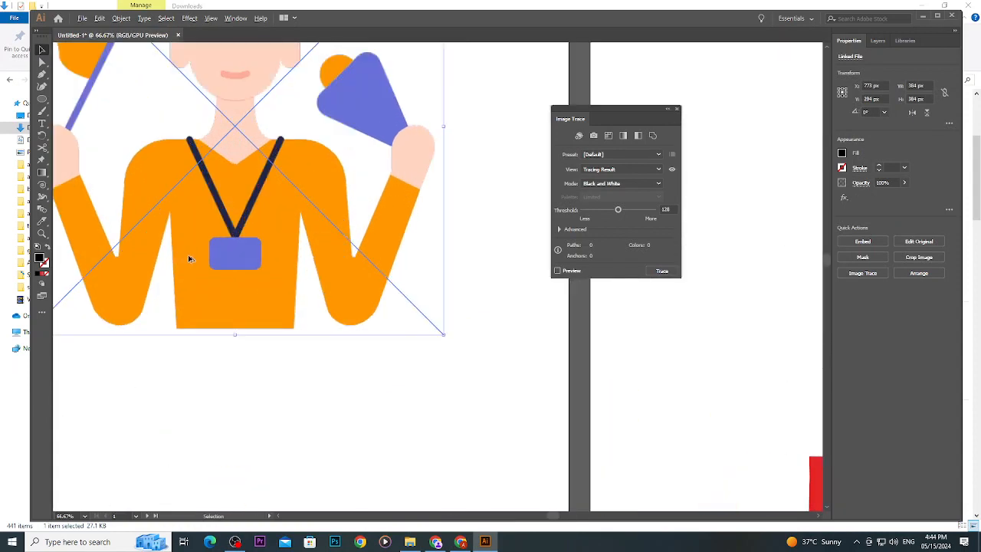
scroll(248, 219, "up", 1)
scroll(257, 245, "up", 3)
scroll(276, 268, "left", 2)
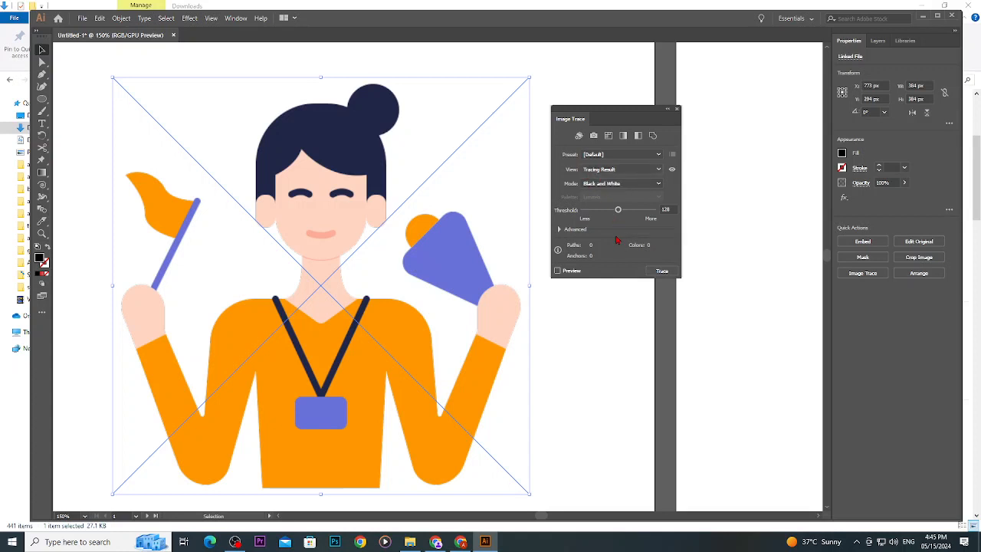
left_click(558, 271)
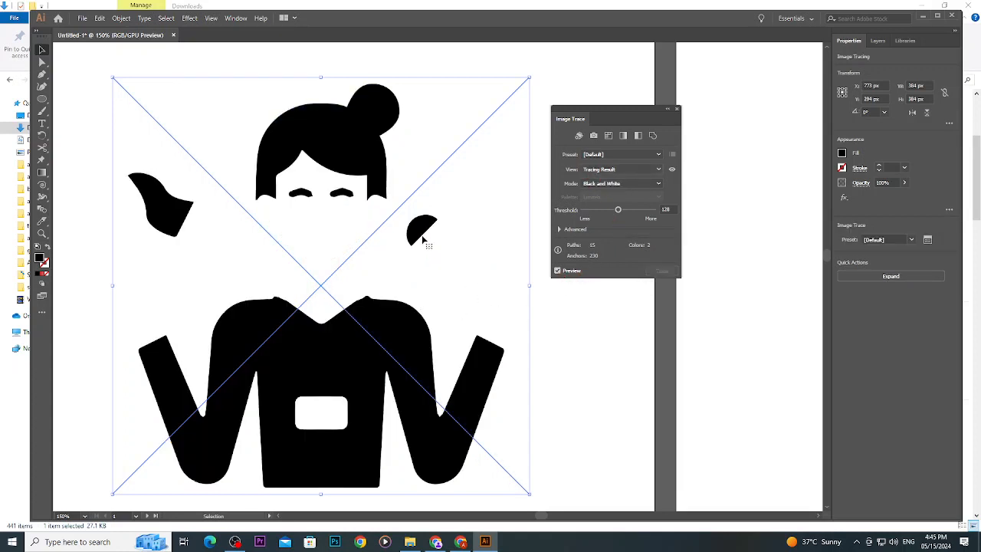
left_click(558, 271)
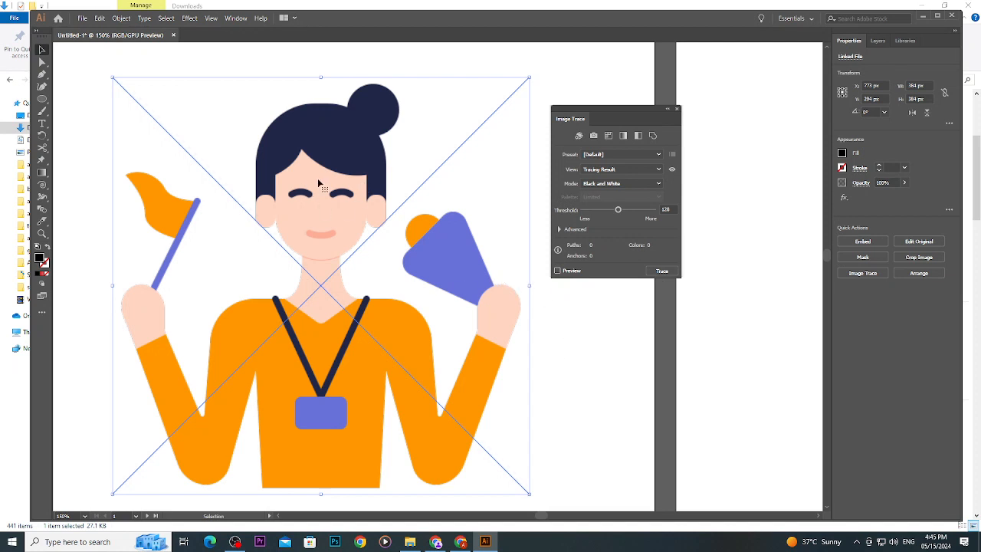
Close Image Trace and shift the woman illustration slightly right and up on its artboard.
left_click(676, 108)
left_click(552, 204)
mouse_move(373, 212)
left_mouse_down()
mouse_move(452, 216)
mouse_move(397, 196)
left_mouse_up()
scroll(427, 215, "down", 1)
scroll(408, 201, "down", 3)
left_click(483, 265)
scroll(422, 184, "up", 1)
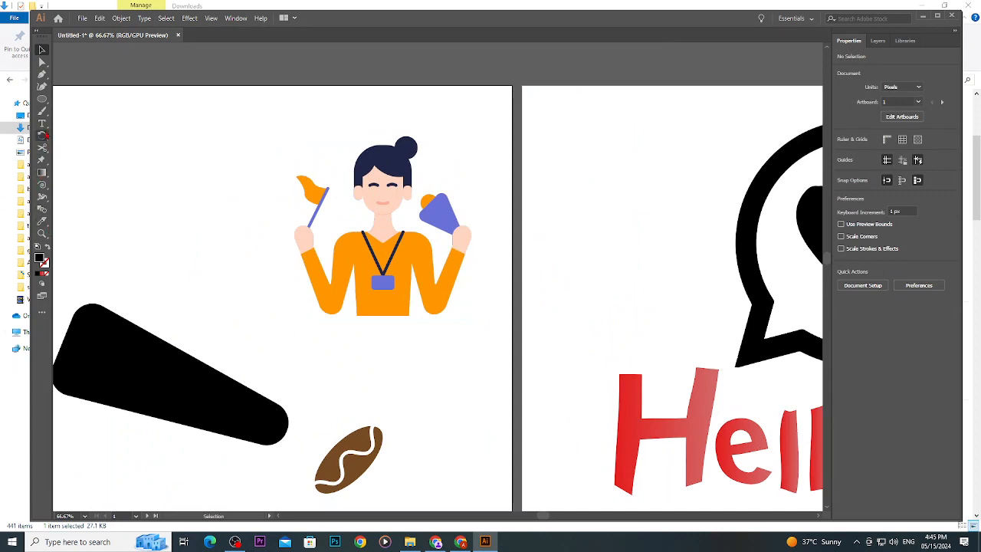
Draw a black rectangle about 448 by 408 px over the woman illustration and lower its opacity to 37%.
left_click_drag(42, 99, 84, 99)
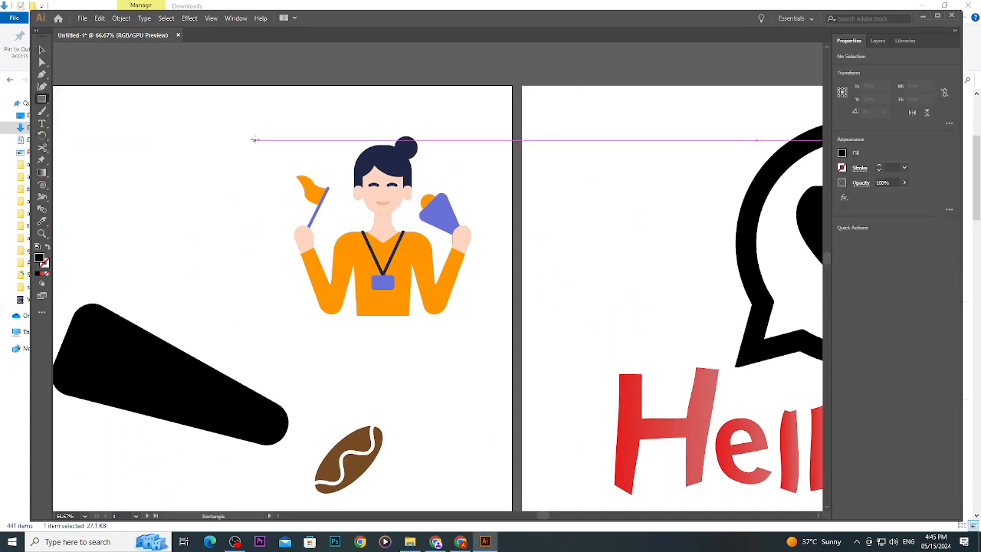
left_click_drag(281, 130, 497, 326)
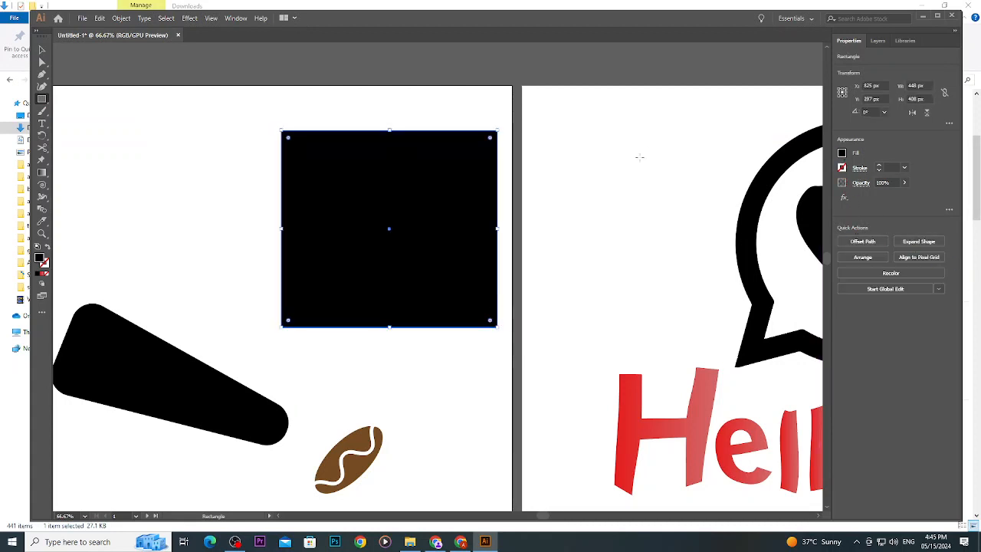
left_click(861, 183)
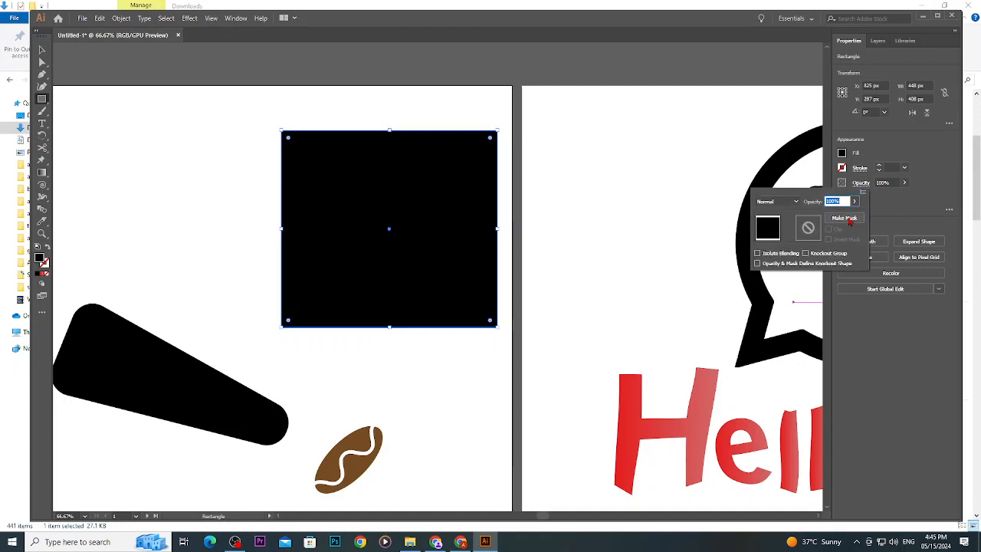
left_click_drag(852, 214, 827, 220)
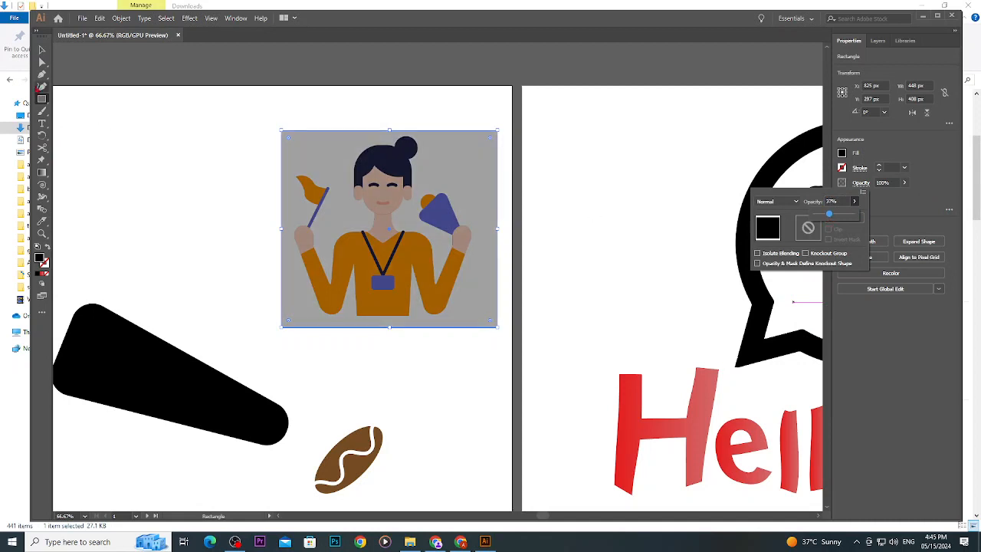
left_click(42, 52)
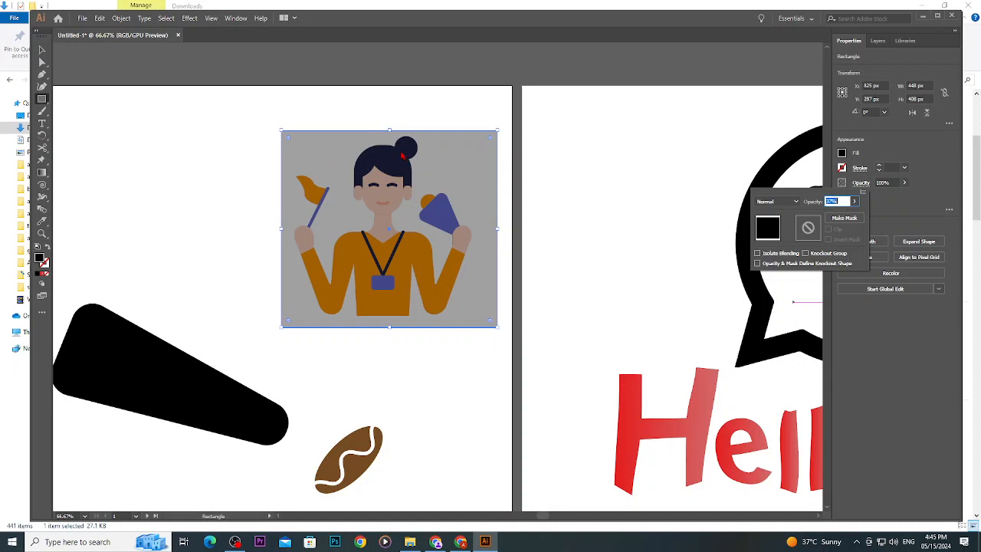
left_click(854, 201)
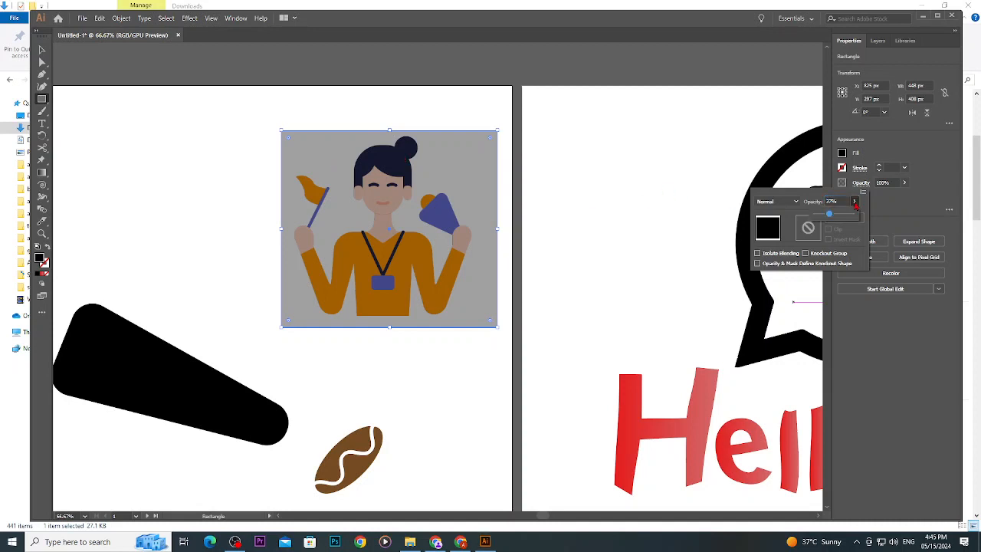
left_click(887, 215)
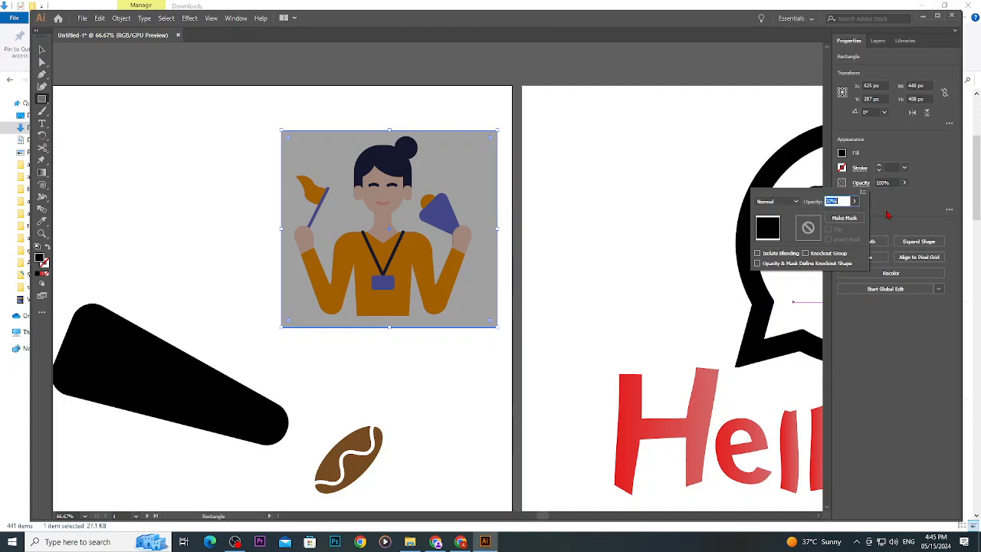
Try tracing the left edge of the hair with the Pen tool, starting at the ear, and delete the path.
scroll(401, 151, "up", 3)
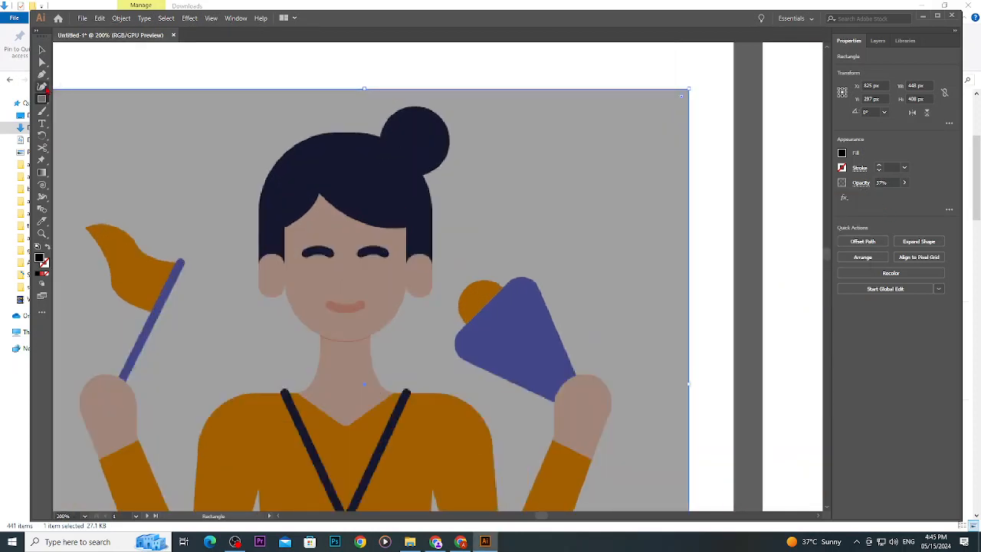
left_click(42, 74)
scroll(276, 167, "up", 1)
scroll(276, 167, "up", 1)
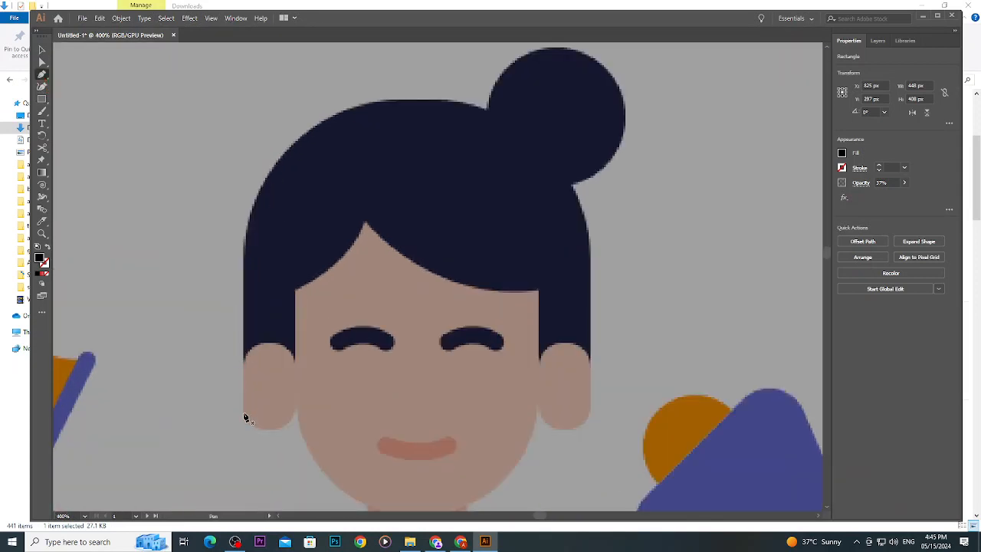
left_click(244, 413)
left_click(244, 259)
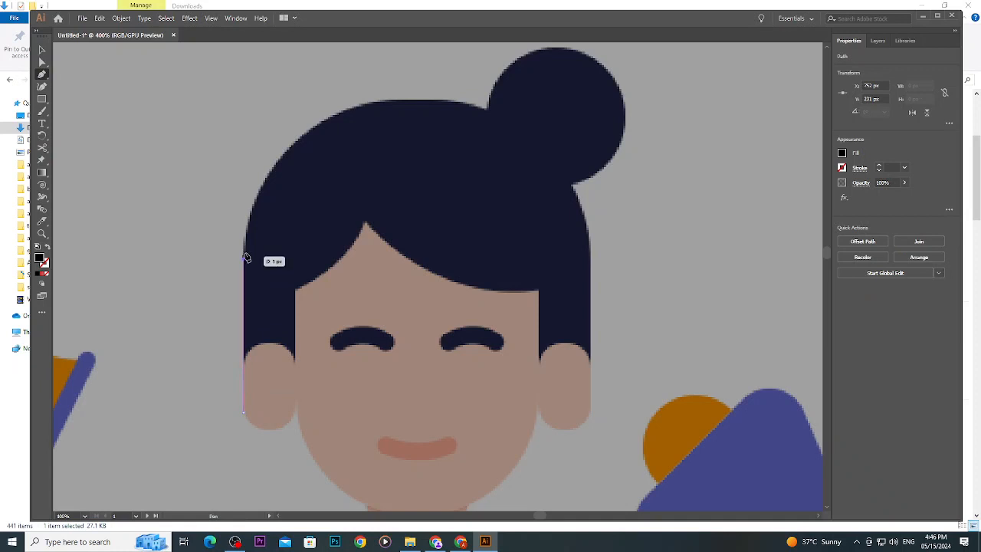
left_click_drag(264, 191, 295, 149)
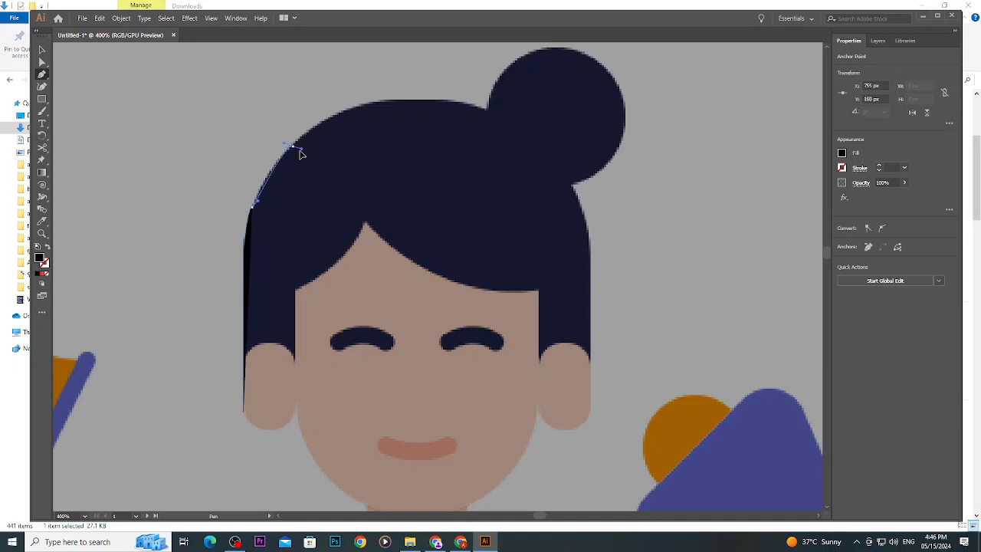
left_click_drag(299, 153, 79, 72)
key("v")
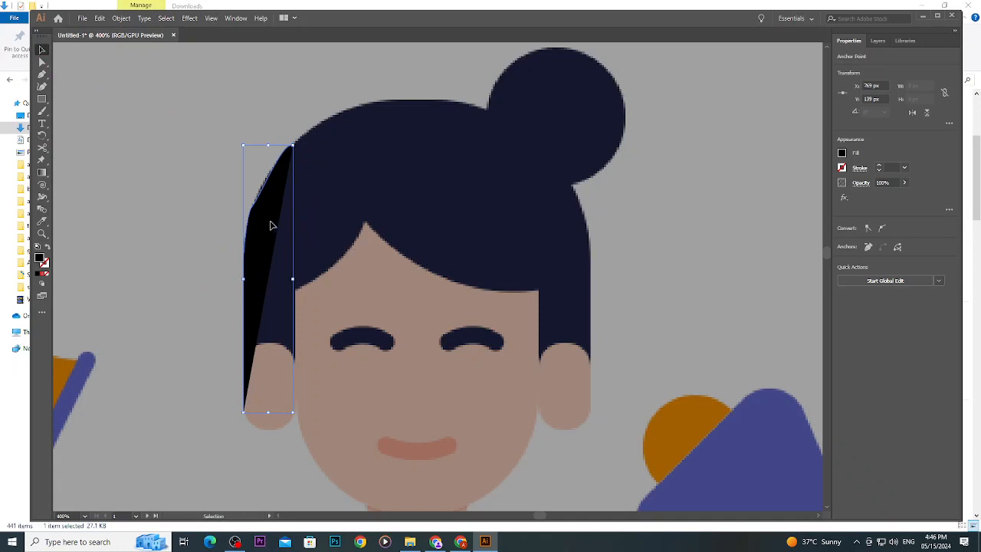
key("Delete")
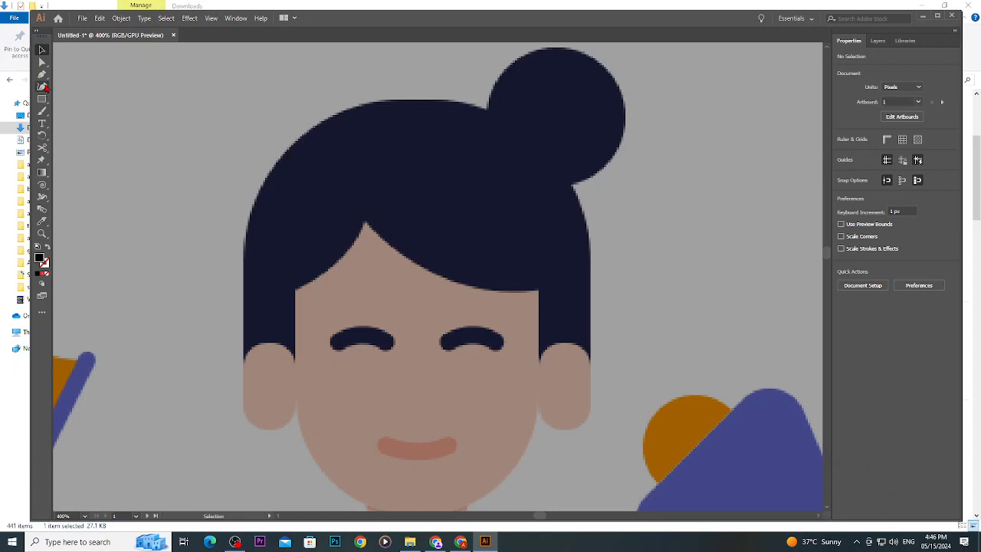
Start a Curvature tool path at the left ear and trace up the left outer edge of the hair.
left_click(42, 86)
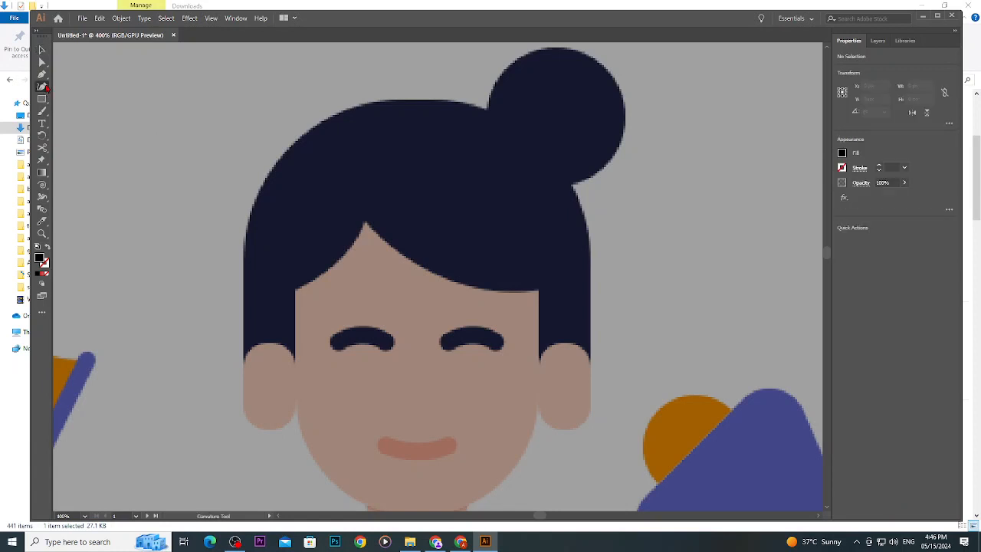
left_click(243, 409)
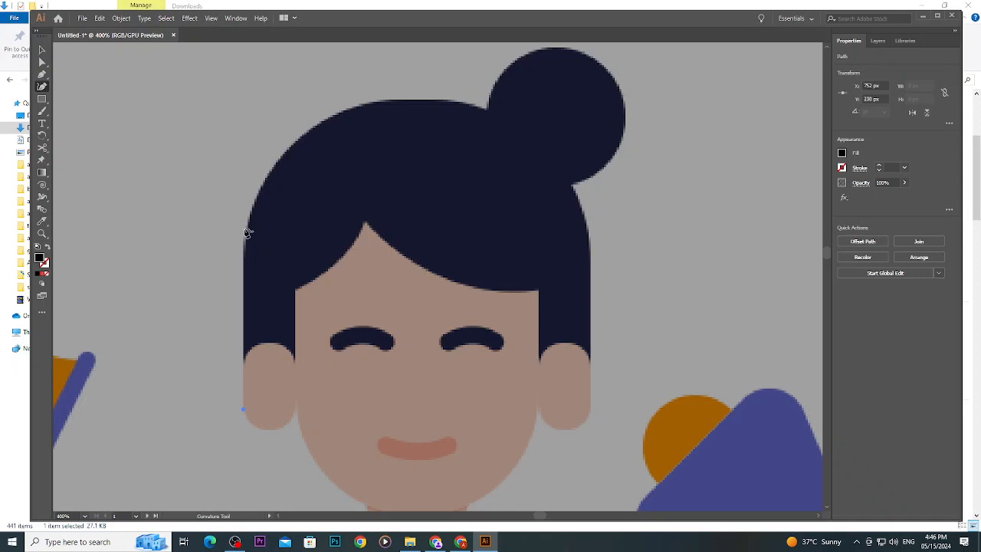
left_click(244, 244)
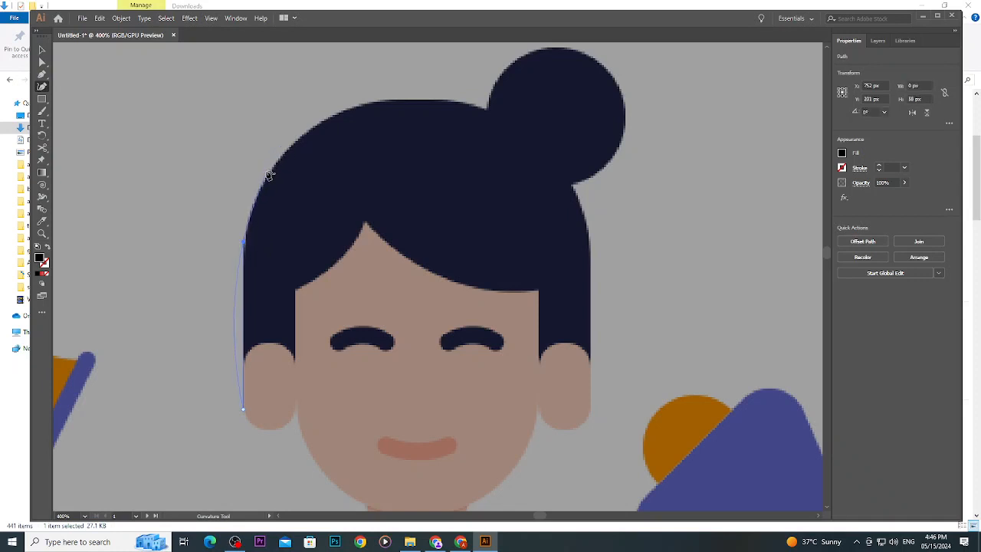
left_click(266, 176)
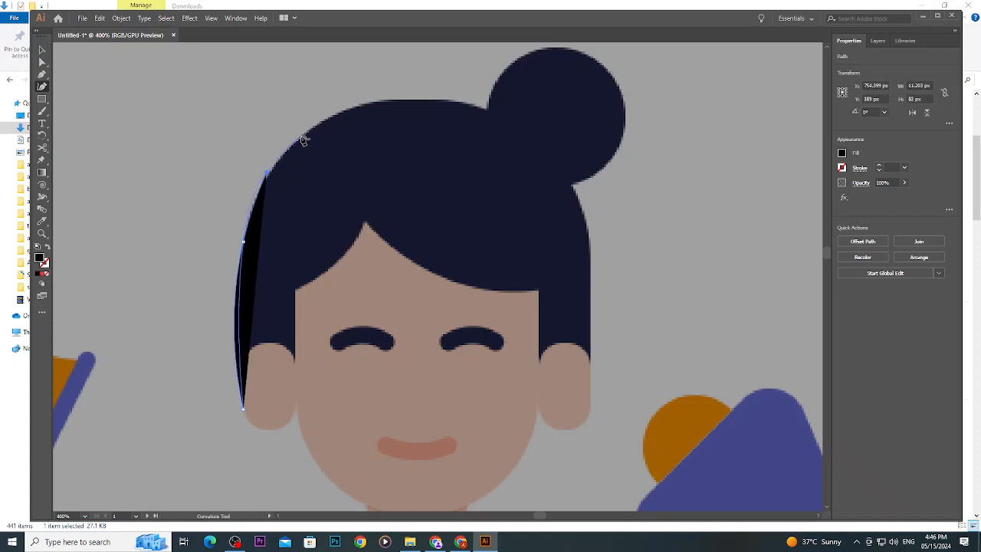
left_click(301, 138)
left_click(333, 114)
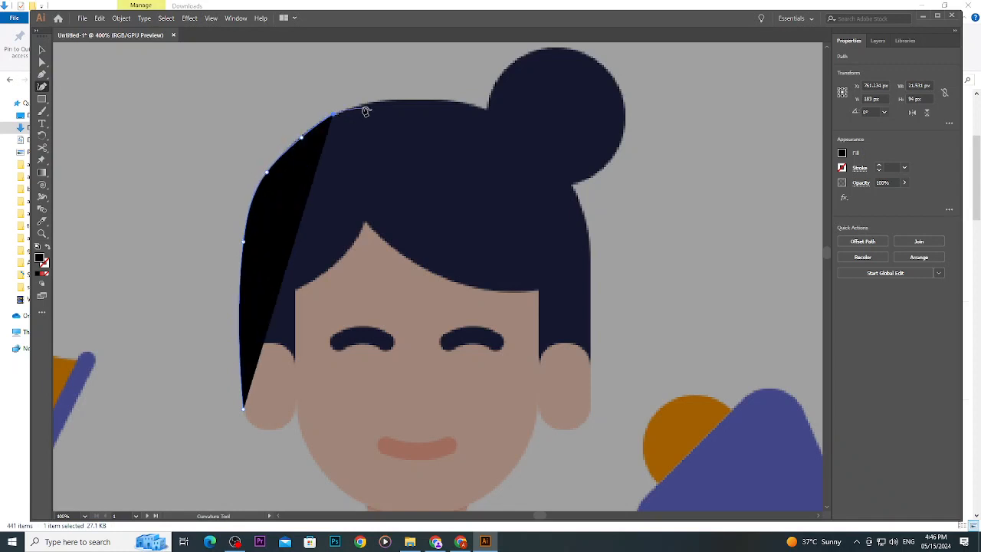
Continue the path across the top of the head and place a corner point where the hair meets the bun.
left_click(365, 103)
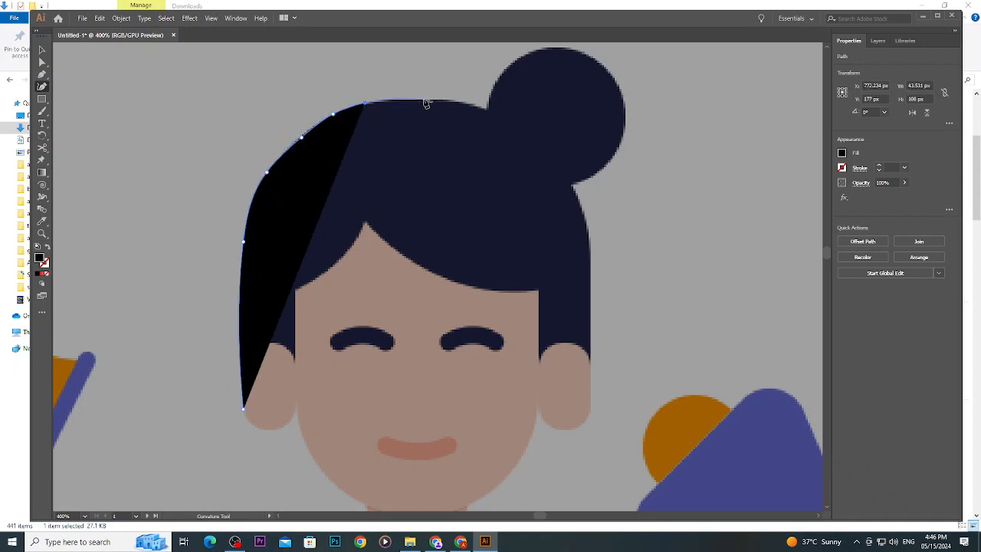
left_click(423, 100)
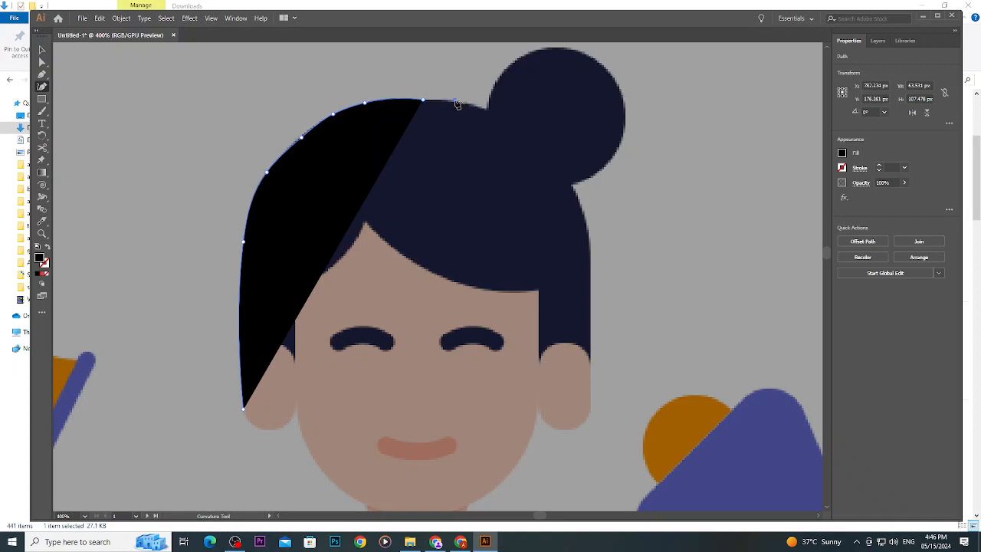
left_click(455, 101)
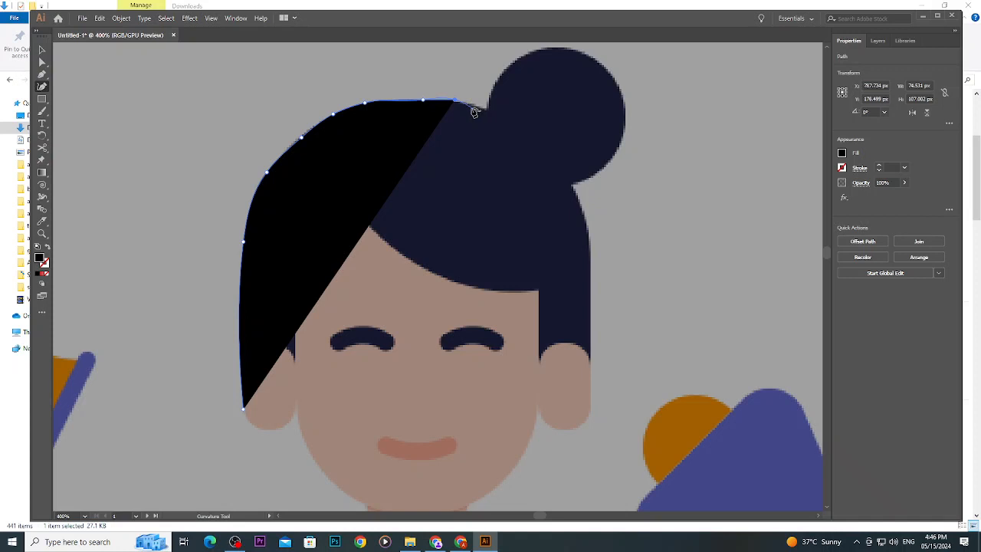
scroll(485, 112, "up", 5)
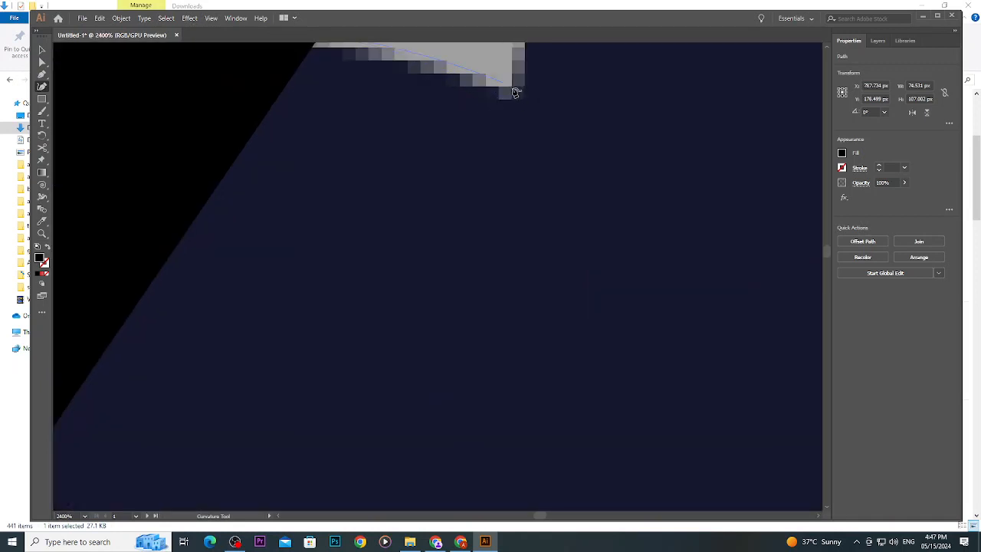
left_click(513, 87)
scroll(513, 89, "up", 3)
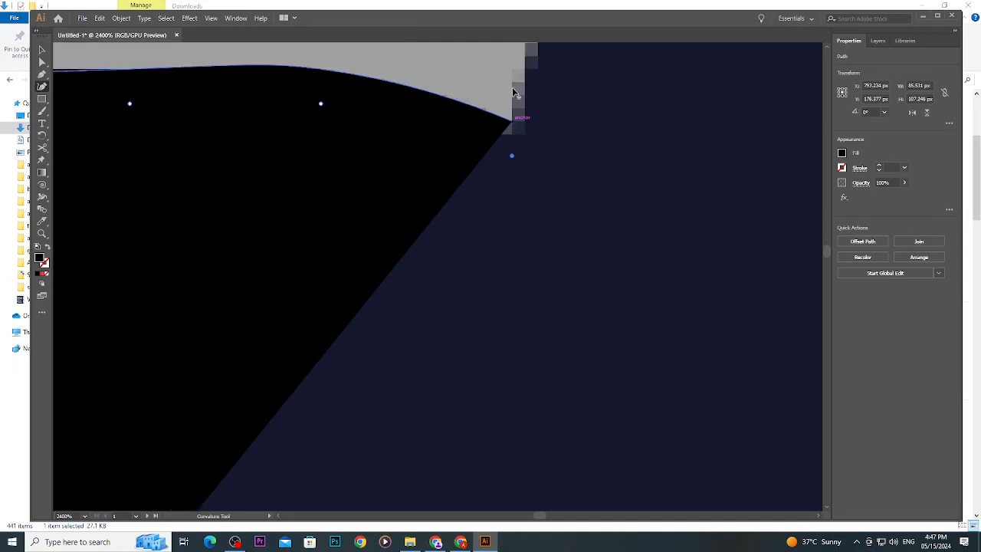
scroll(546, 109, "down", 4)
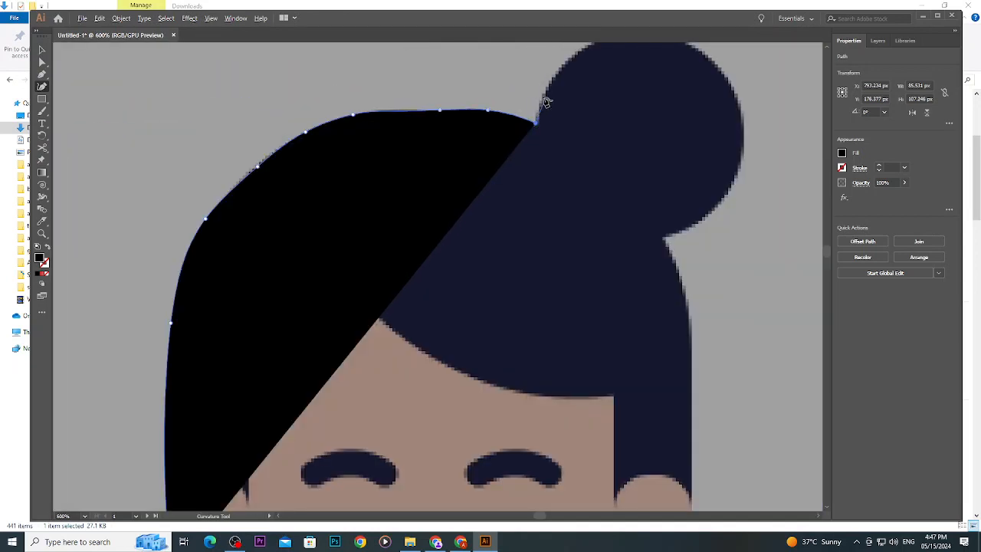
Trace the round hair bun from its left base over the top and down to its lower right edge.
scroll(546, 98, "up", 2)
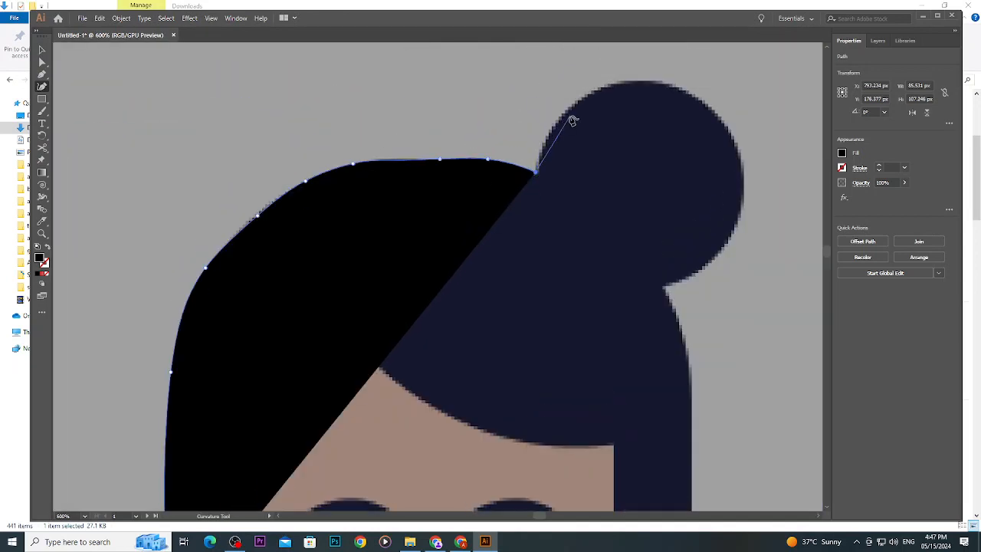
left_click(549, 132)
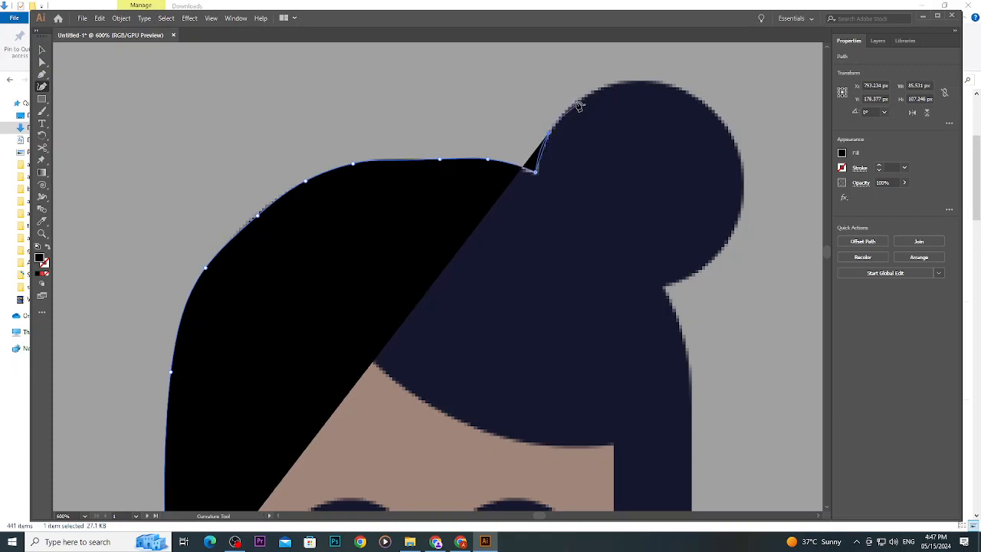
left_click(584, 98)
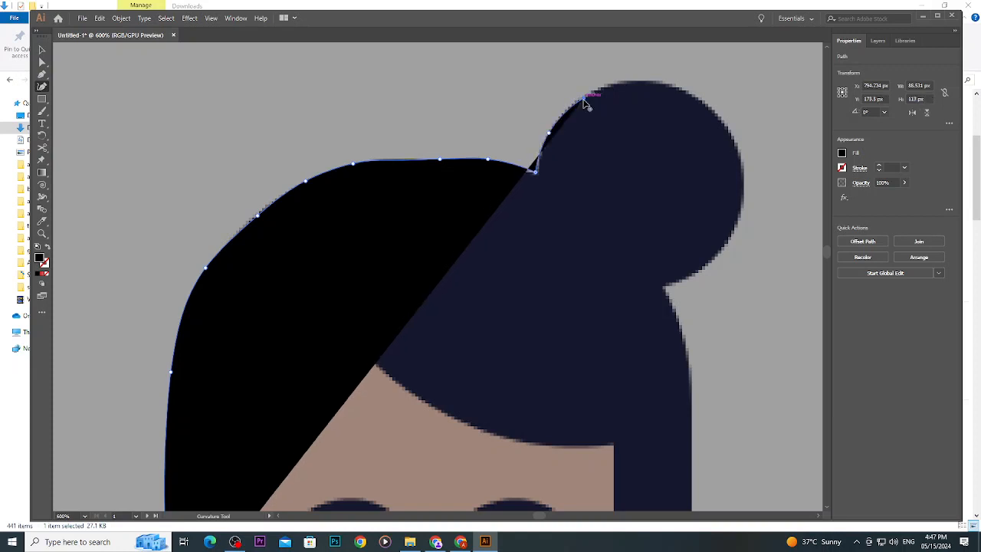
left_click(633, 82)
left_click(680, 87)
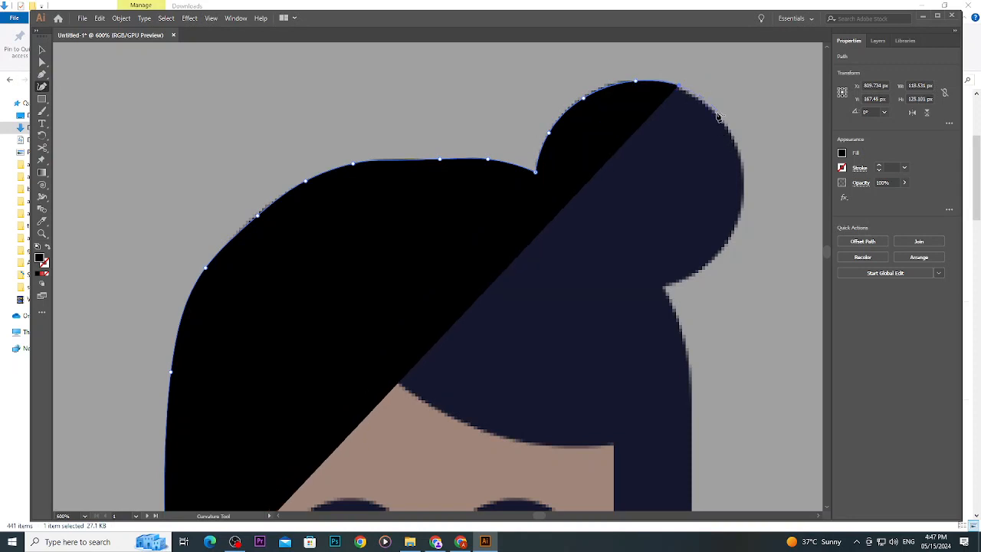
left_click(709, 101)
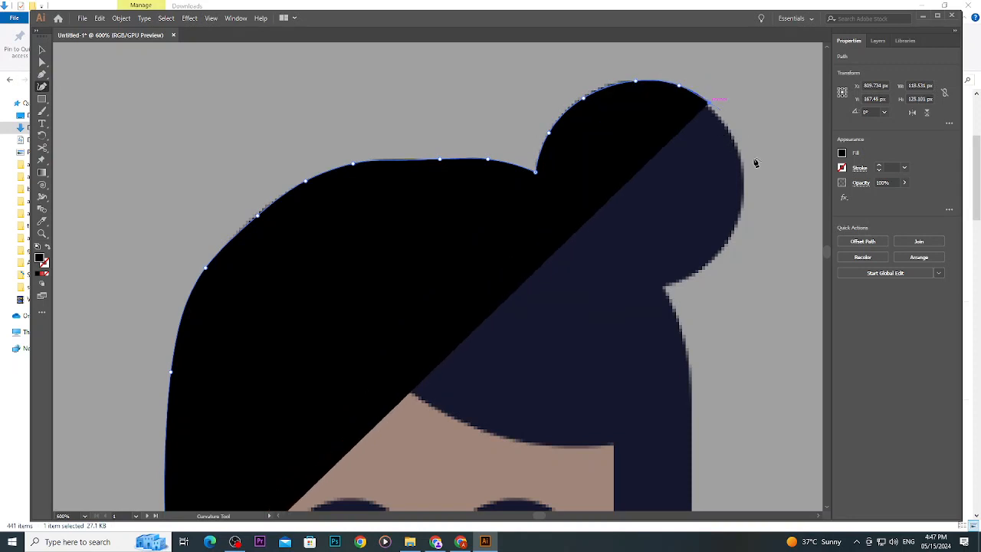
left_click(734, 143)
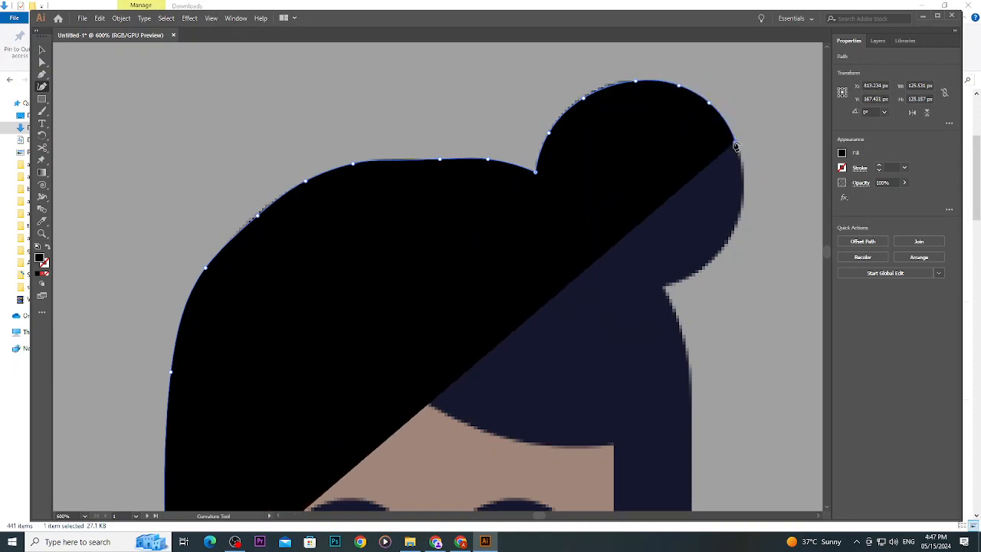
left_click(743, 186)
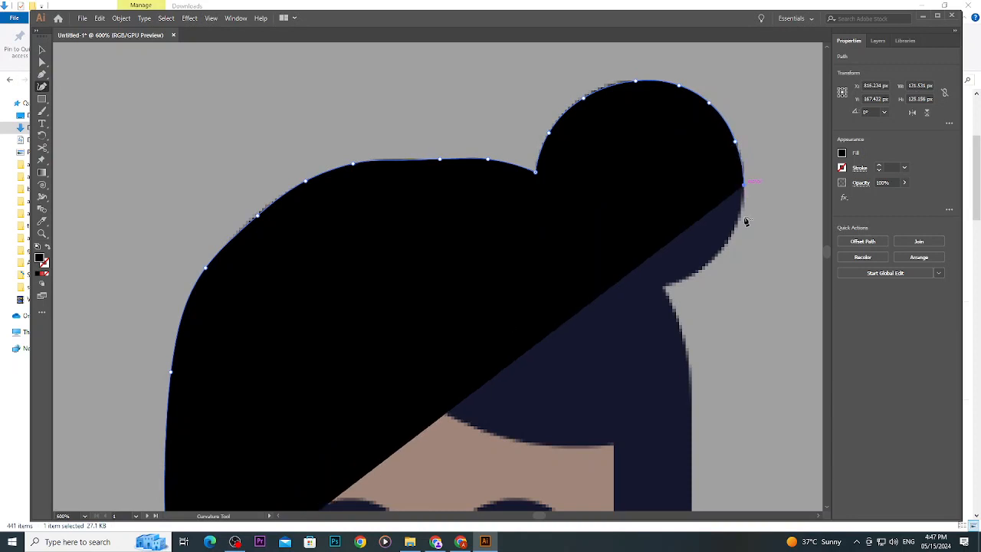
left_click(708, 264)
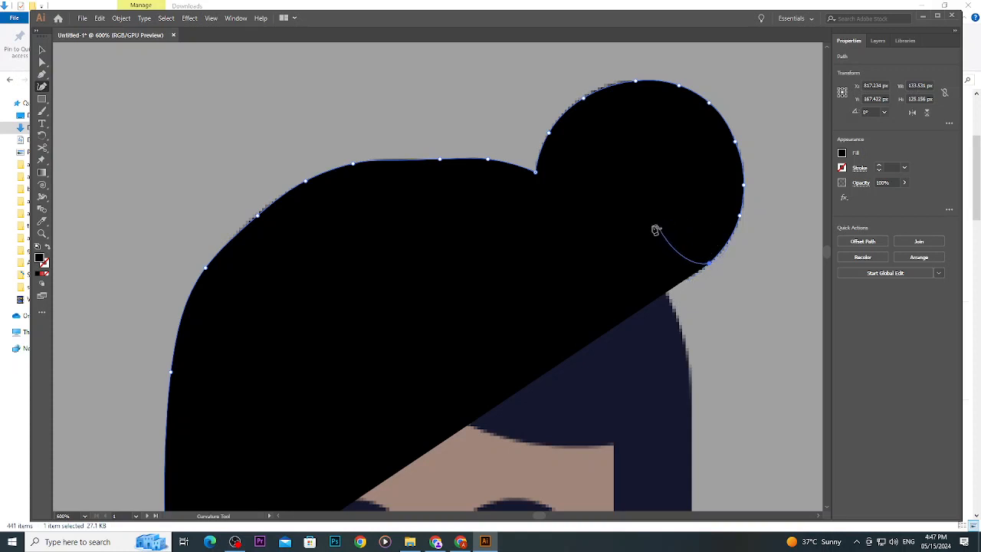
Lower the opacity of the traced hair path to 35%.
left_click(862, 183)
left_click(854, 201)
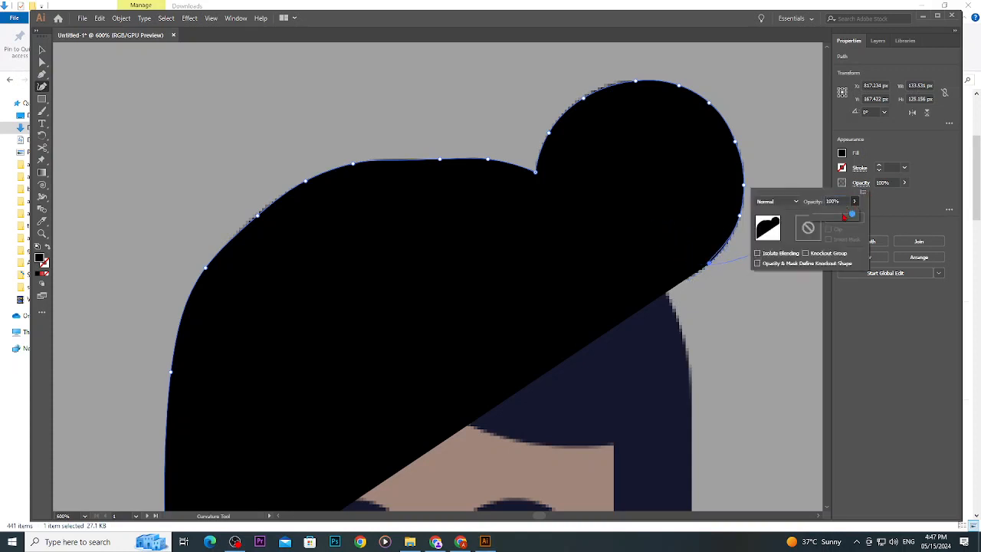
left_click_drag(845, 217, 829, 218)
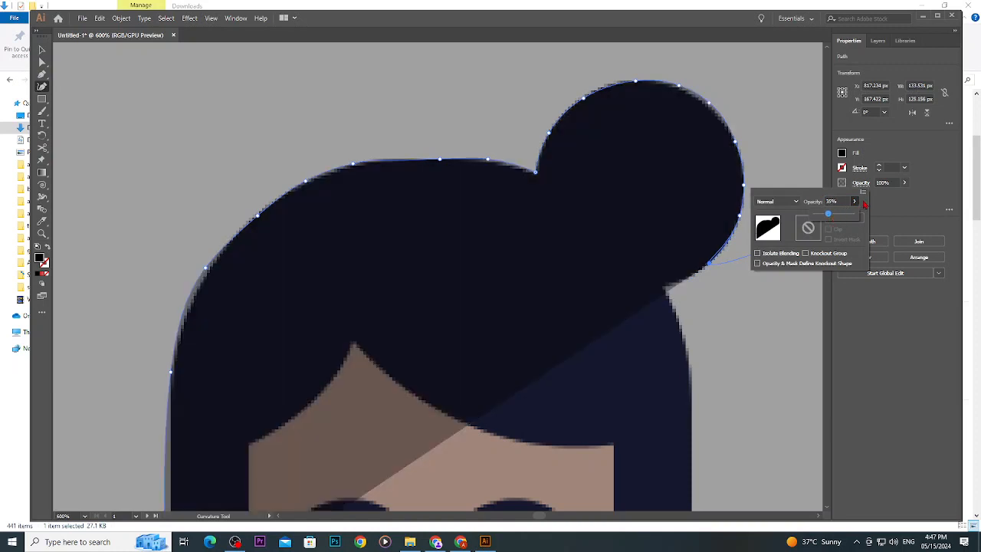
left_click(862, 193)
left_click(883, 201)
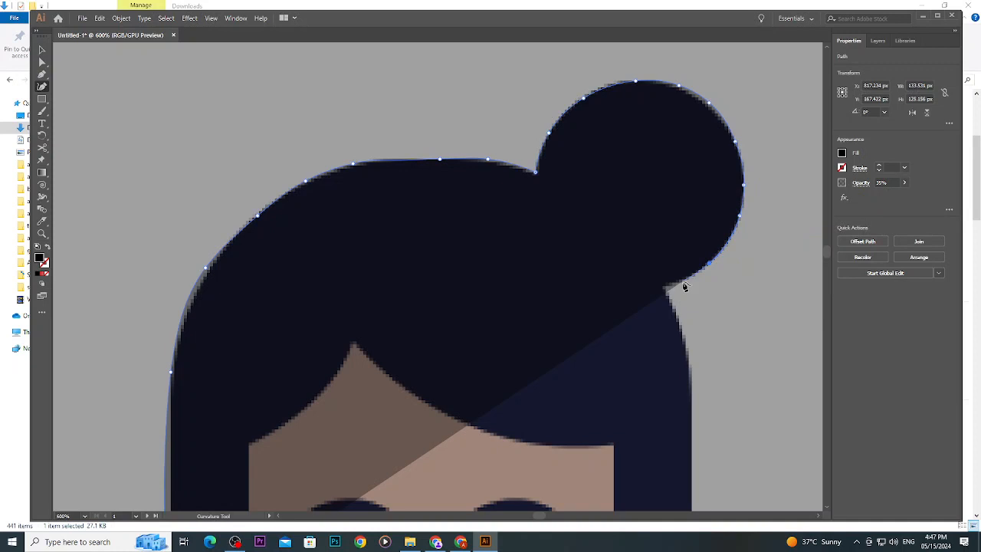
Extend the path into the notch beneath the bun and down the right outer edge of the hair.
scroll(684, 286, "up", 4)
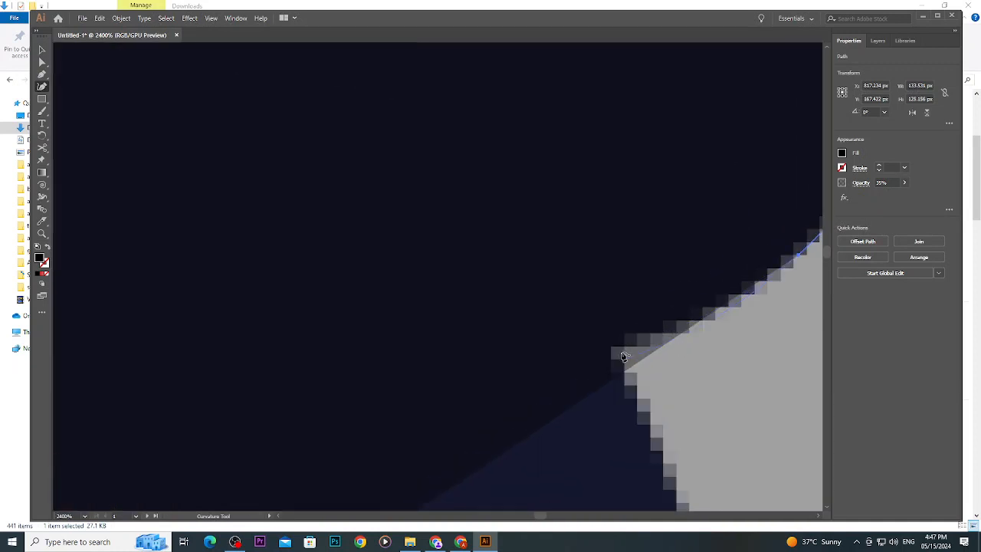
left_click(626, 354)
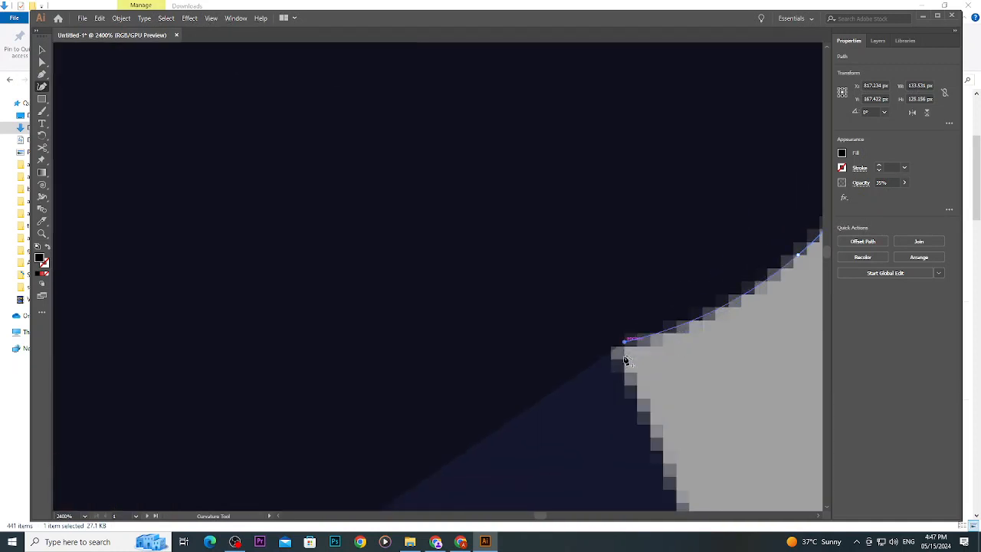
scroll(635, 360, "down", 5)
scroll(645, 341, "down", 4)
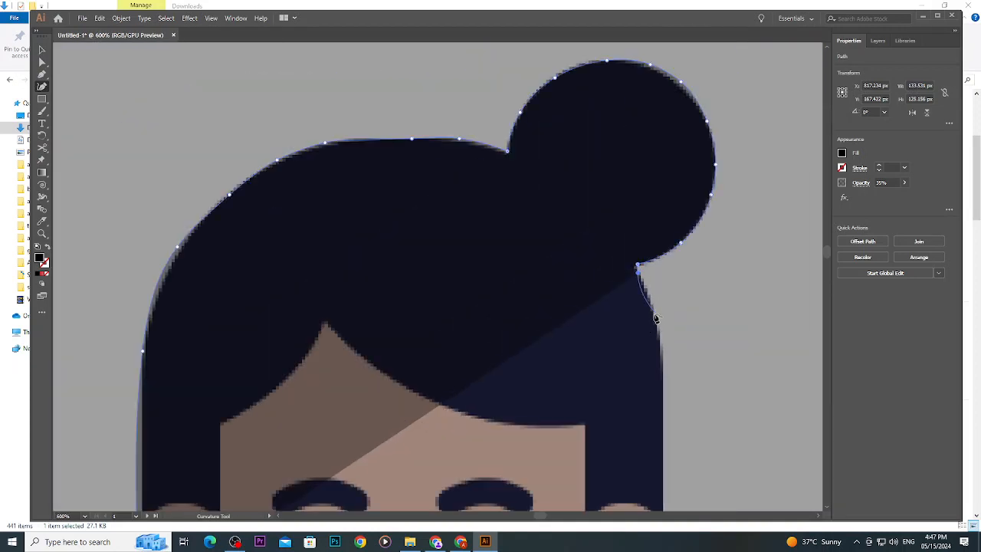
left_click(642, 281)
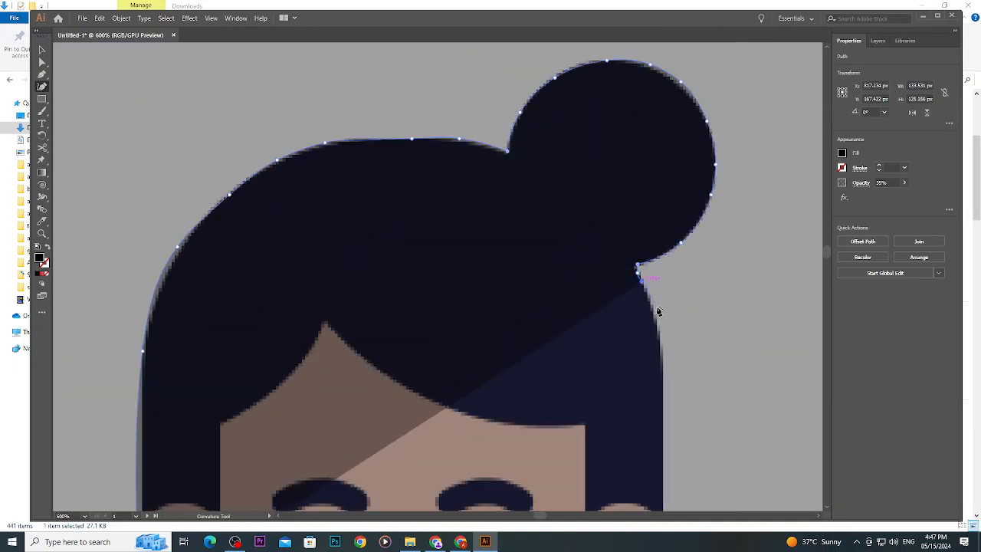
left_click(656, 314)
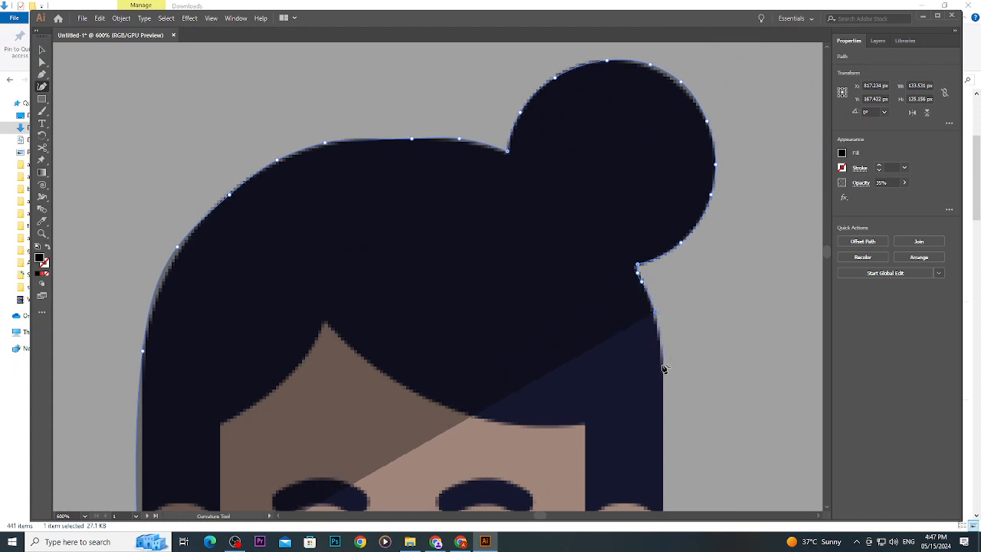
left_click(663, 366)
scroll(663, 366, "down", 3)
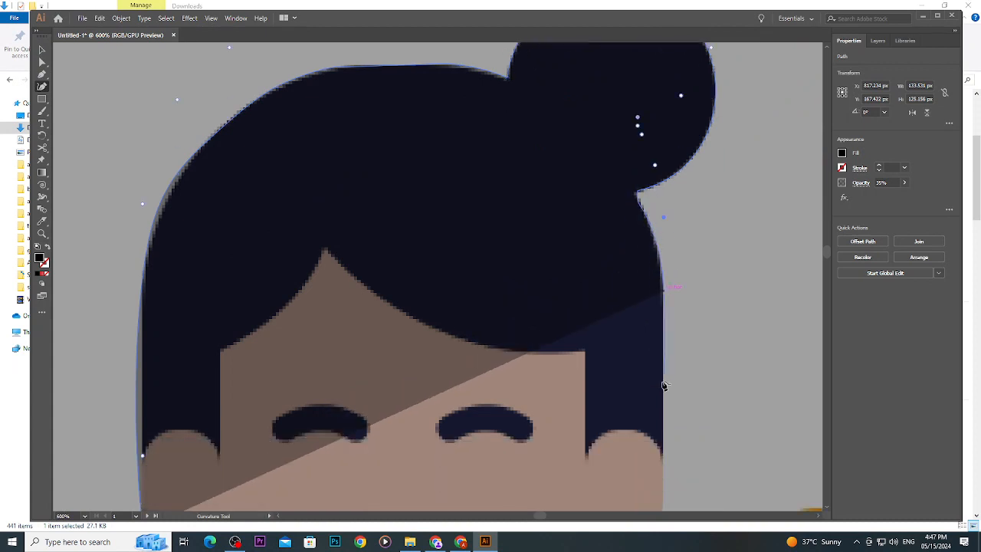
left_click(663, 312)
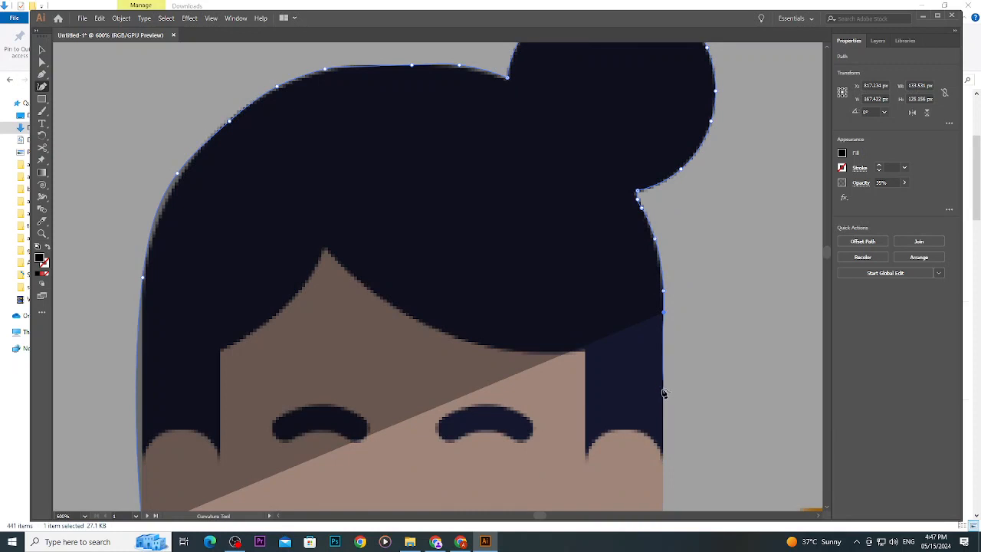
Continue the path down the right side, around the right ear's lower curve and onto the upper jaw.
scroll(664, 393, "down", 3)
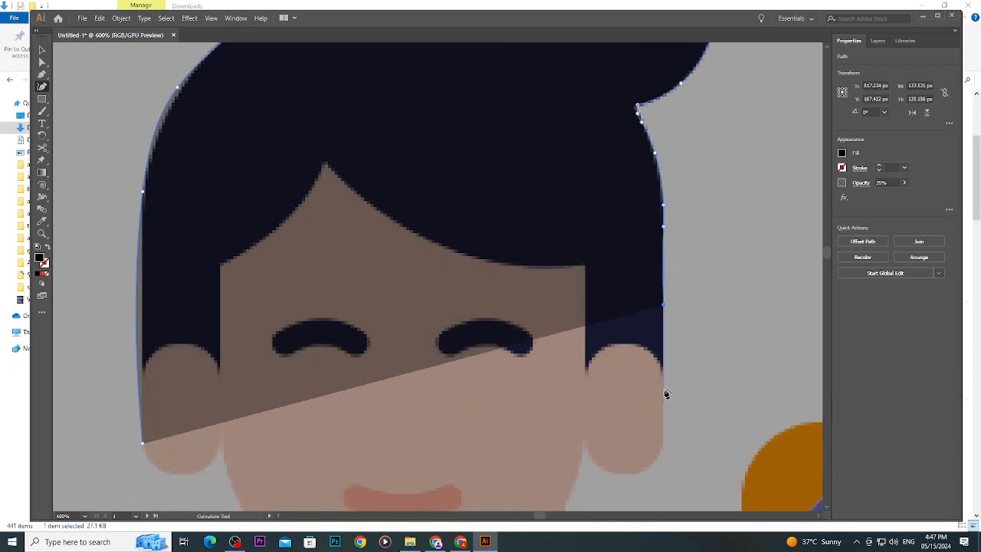
left_click(665, 388)
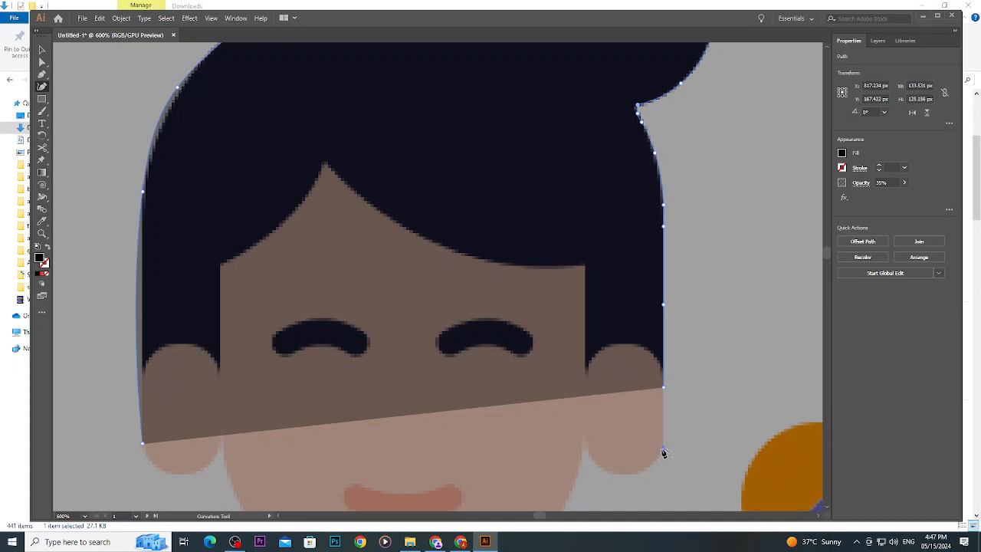
left_click(664, 449)
left_click(649, 466)
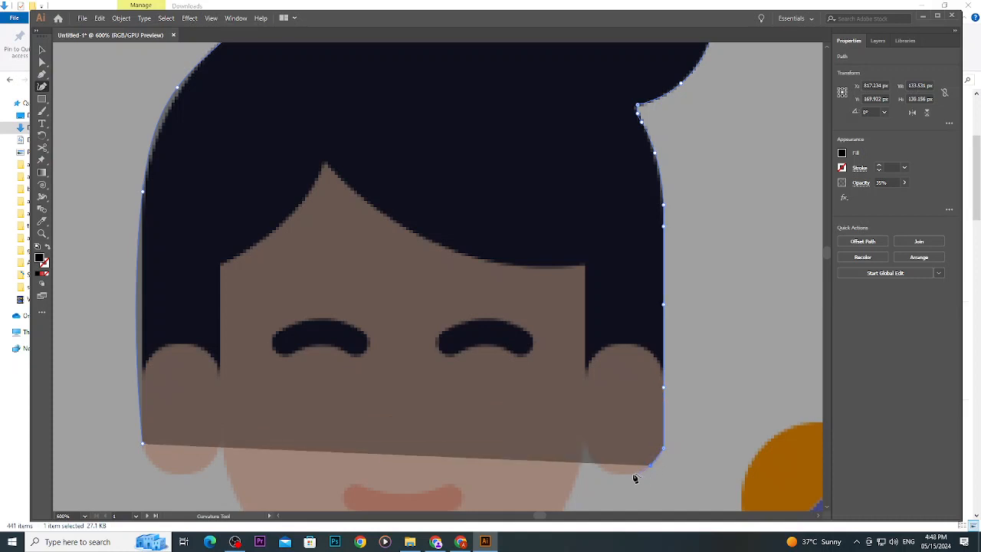
left_click(634, 474)
left_click(607, 469)
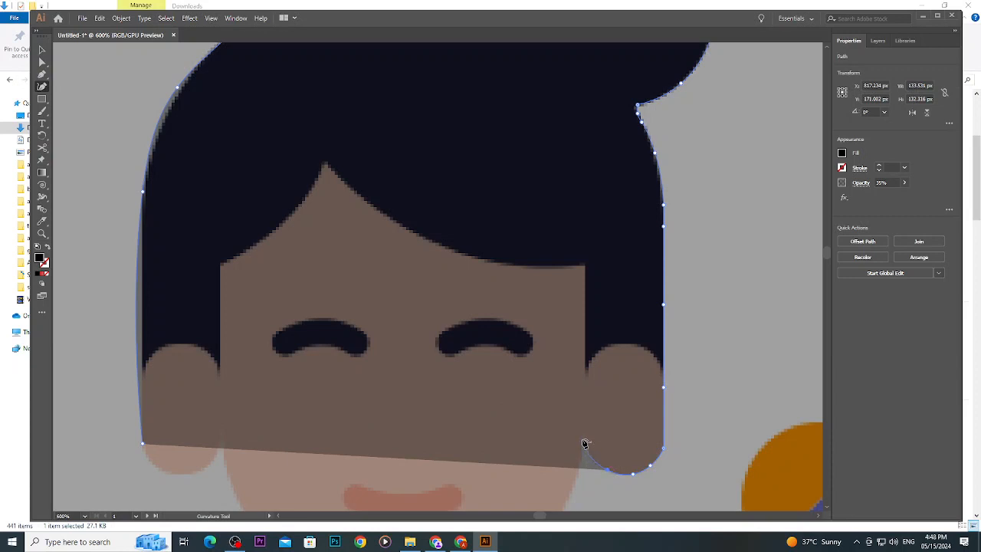
left_click(585, 442)
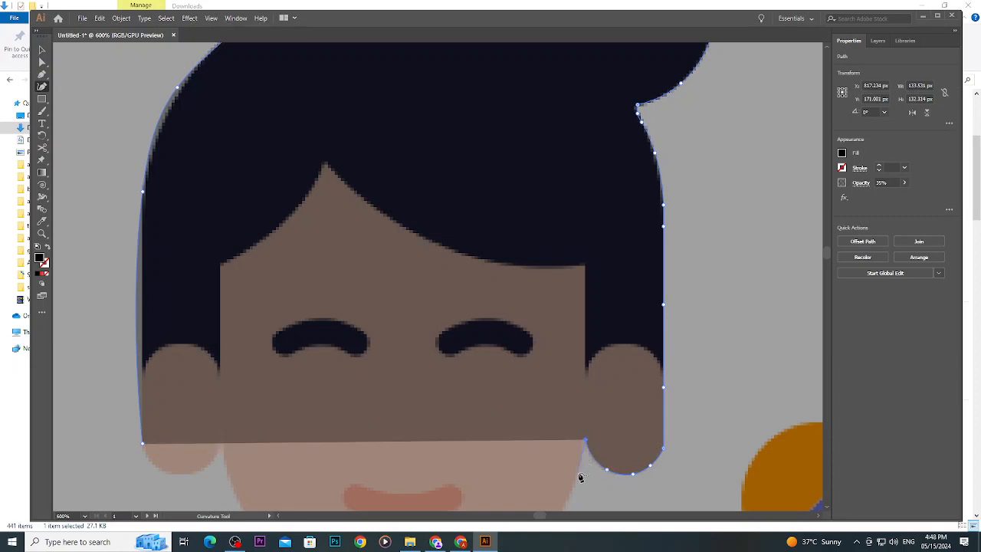
scroll(576, 463, "down", 3)
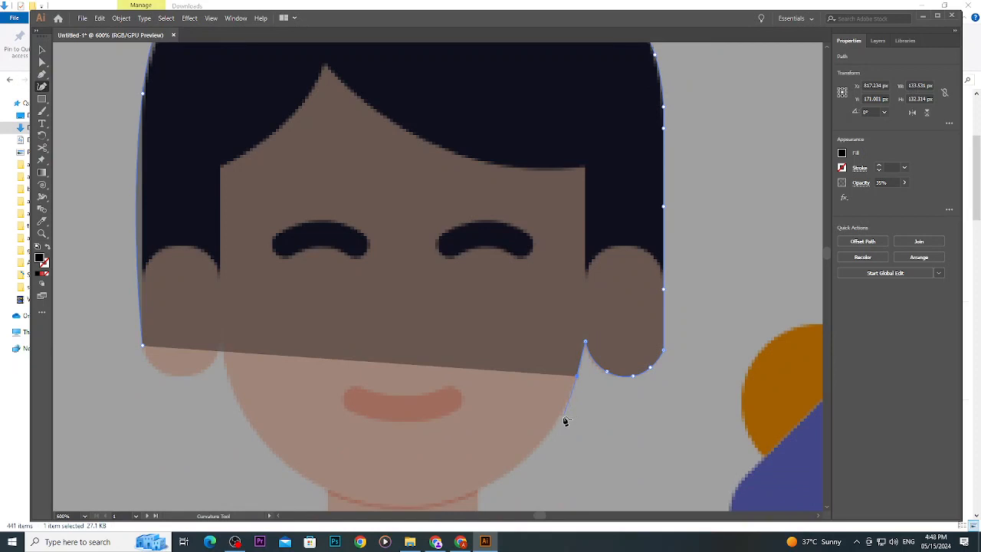
Continue the path along the lower right curve of the jaw to the corner where it meets the neck.
left_click(561, 417)
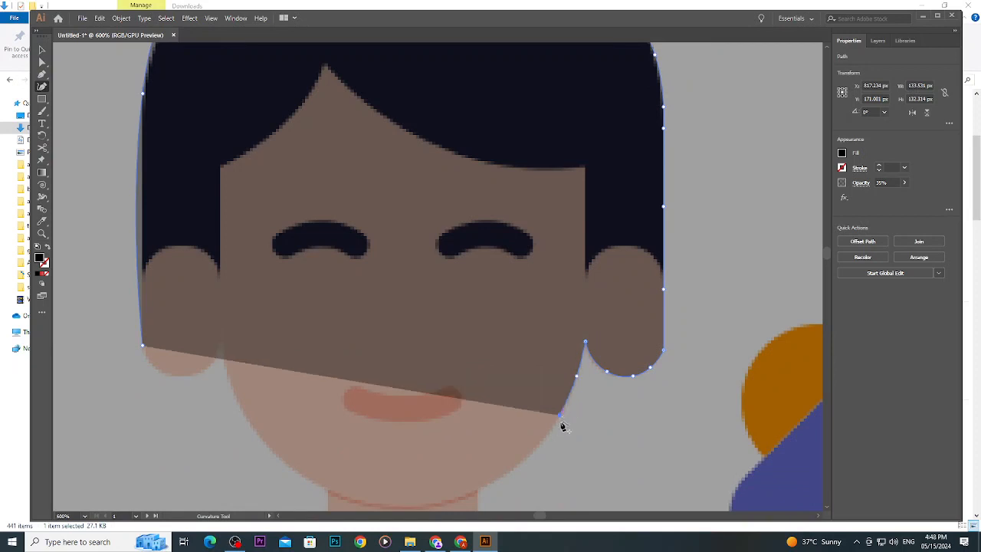
left_click(518, 465)
left_click(483, 491)
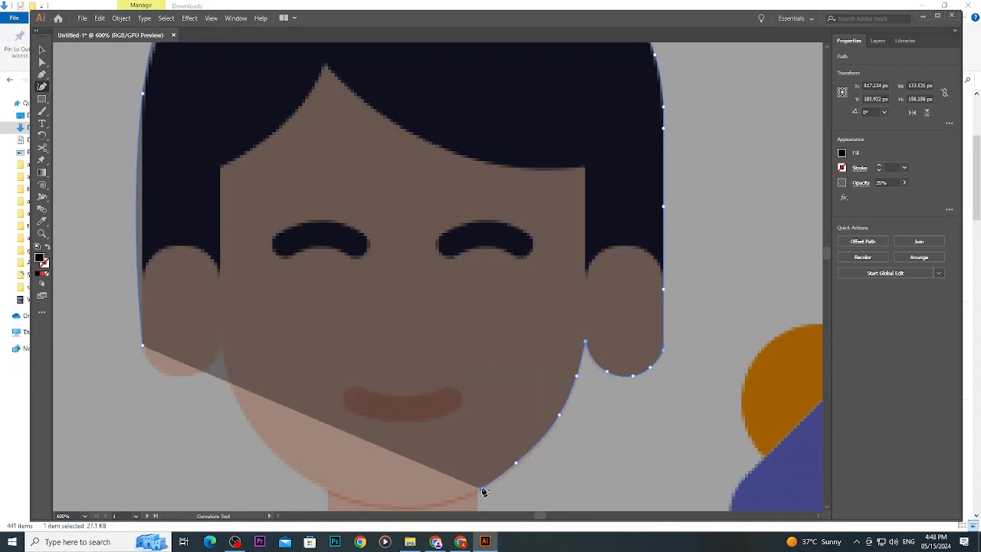
scroll(482, 491, "down", 1)
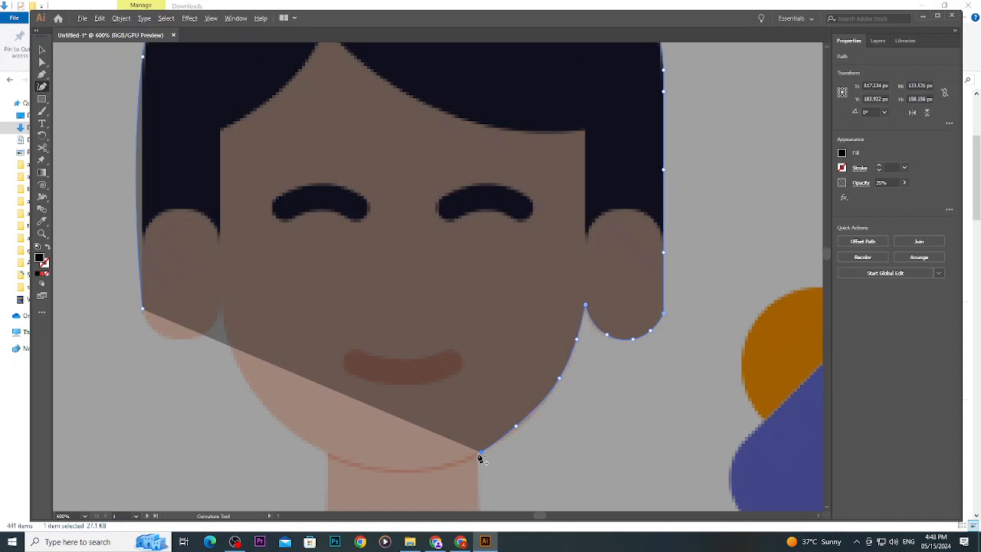
scroll(478, 458, "up", 5)
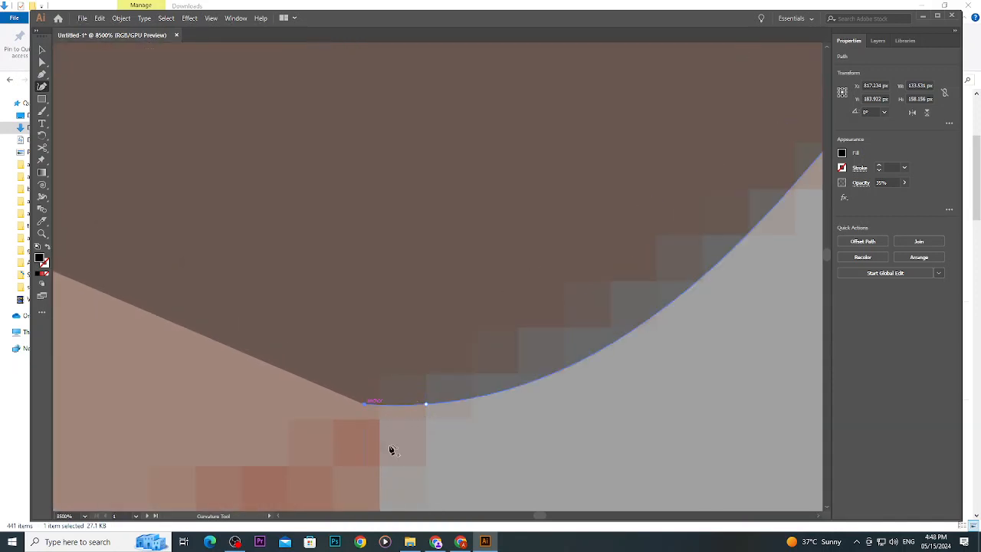
Trace the right side of the neck from under the jaw down to the right tip of the sweater's neckline.
scroll(389, 429, "down", 6)
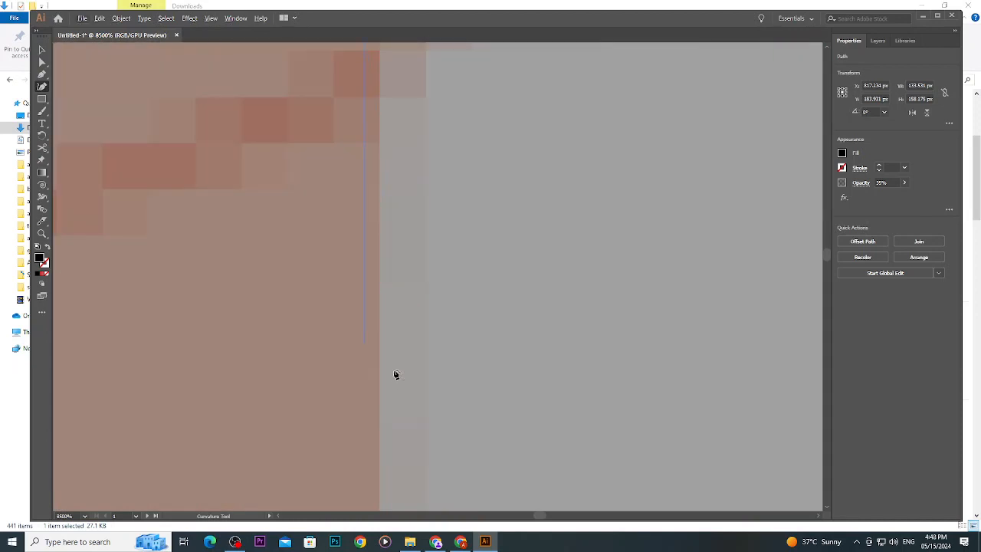
scroll(395, 374, "down", 8)
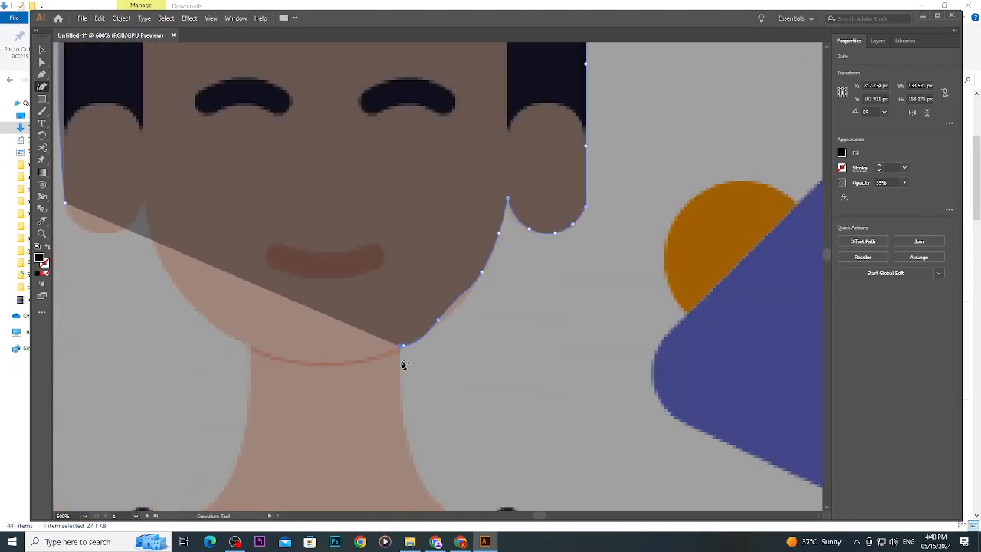
left_click(404, 426)
scroll(405, 427, "down", 1)
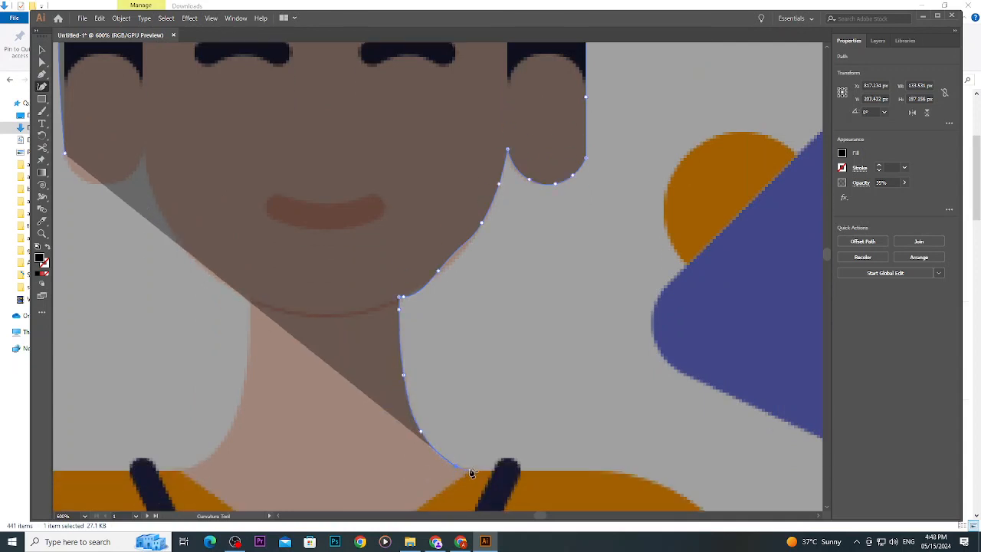
left_click(470, 469)
Trace the V-shaped neckline from its right tip through the flat bottom point and up to the left tip.
scroll(451, 488, "down", 2)
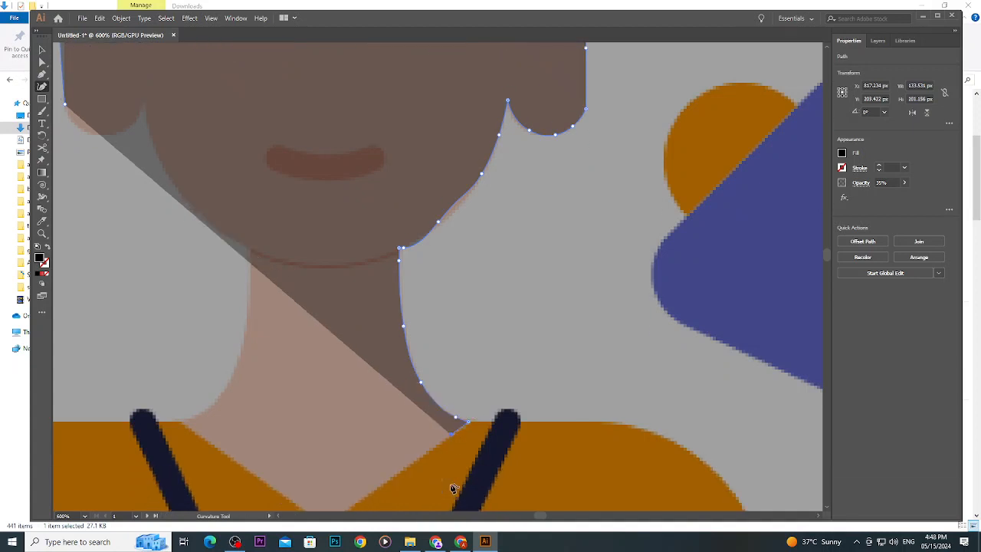
left_click(417, 463)
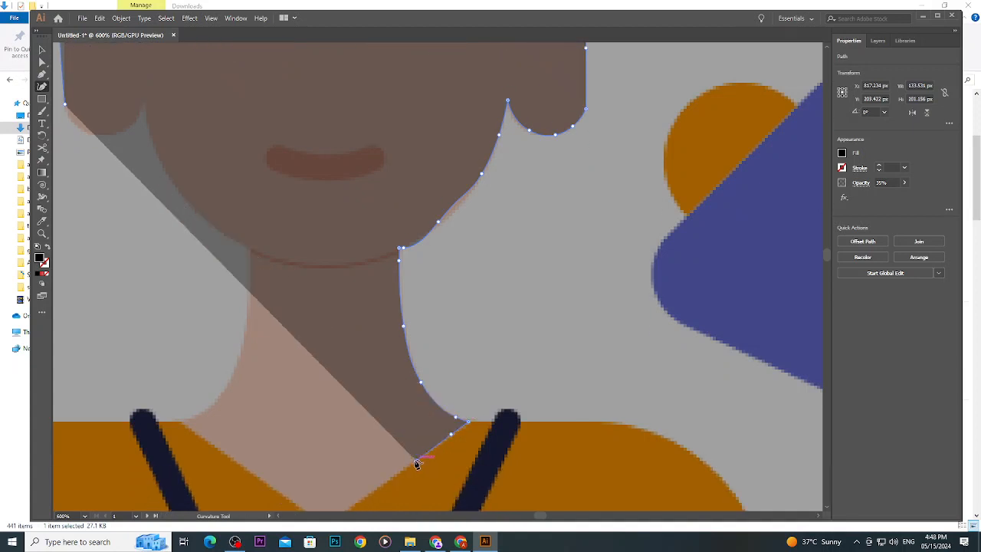
scroll(416, 460, "down", 2)
left_click(369, 445)
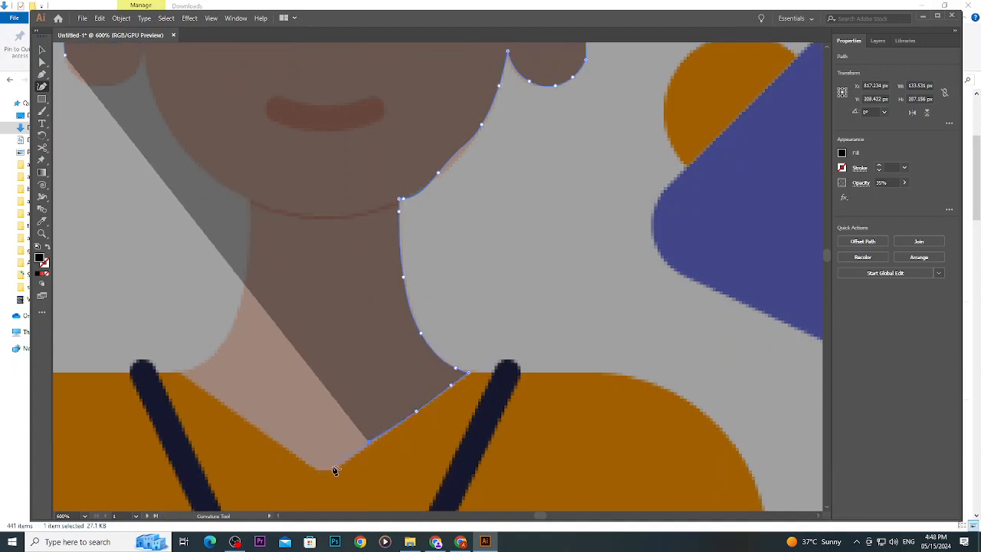
left_click(339, 470)
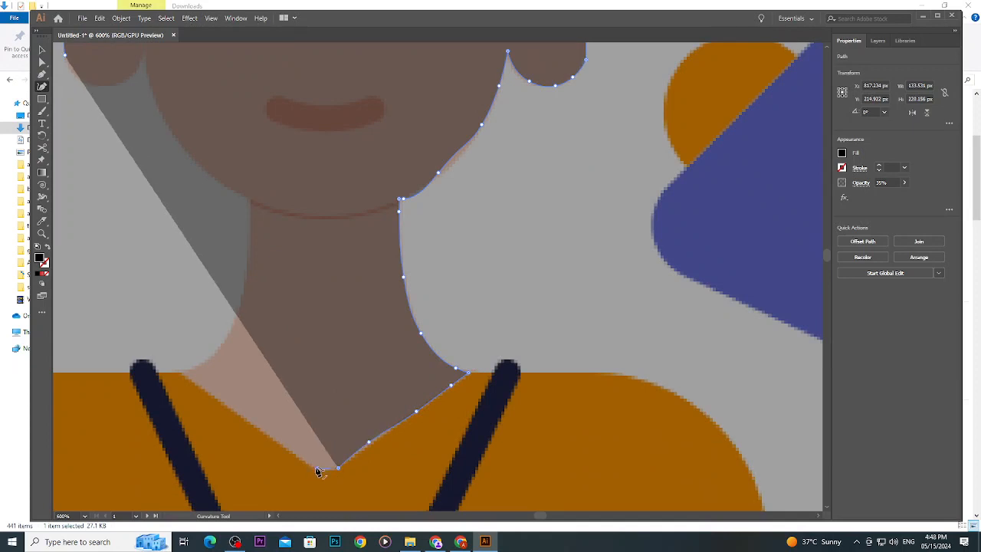
left_click(317, 468)
left_click(274, 441)
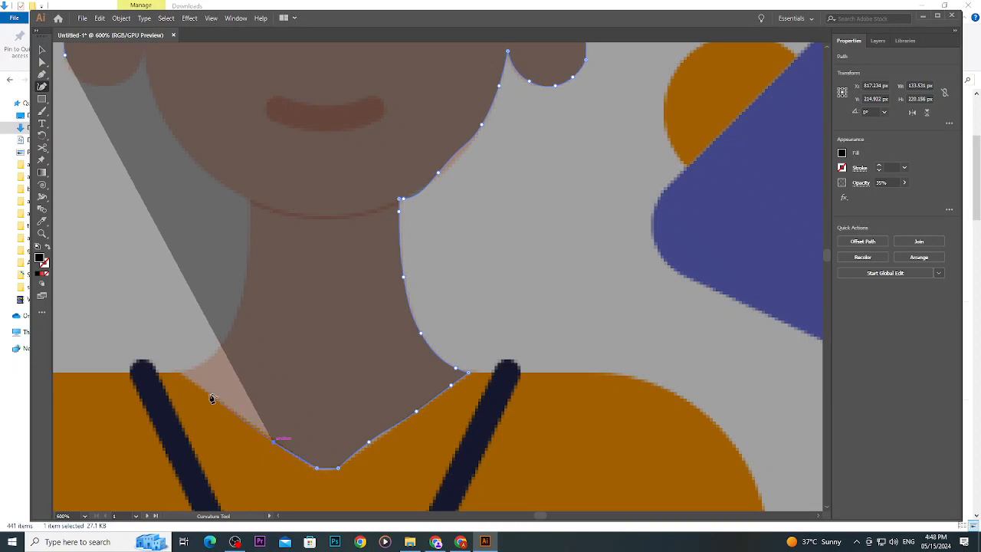
left_click(234, 412)
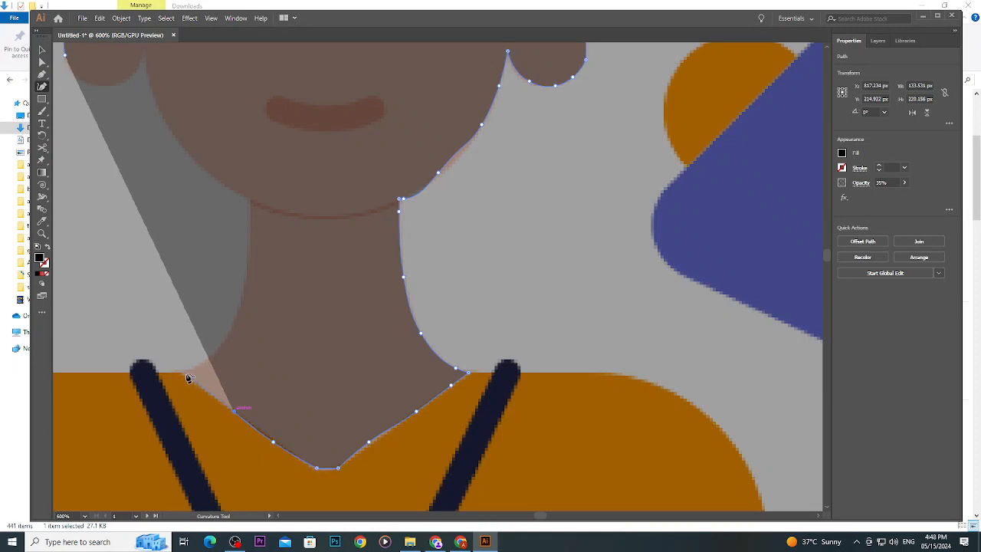
left_click(182, 373)
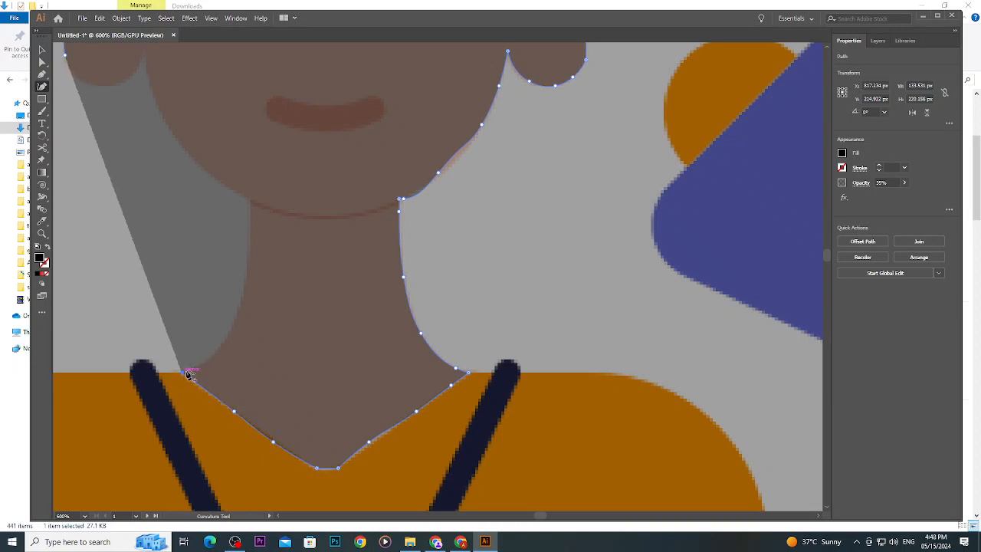
Extend the path up the left side of the neck from the neckline tip to the jaw corner.
left_click(207, 359)
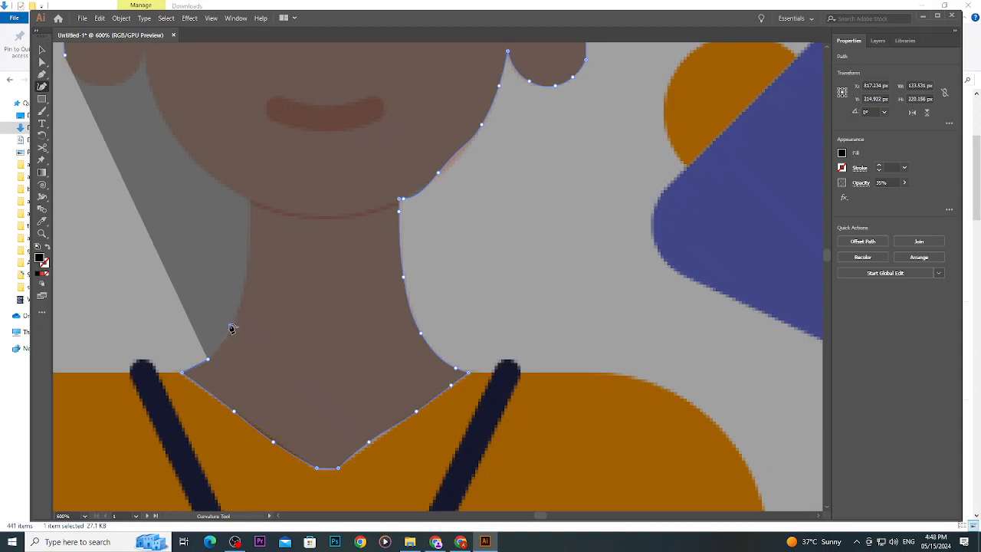
left_click(231, 325)
left_click(247, 266)
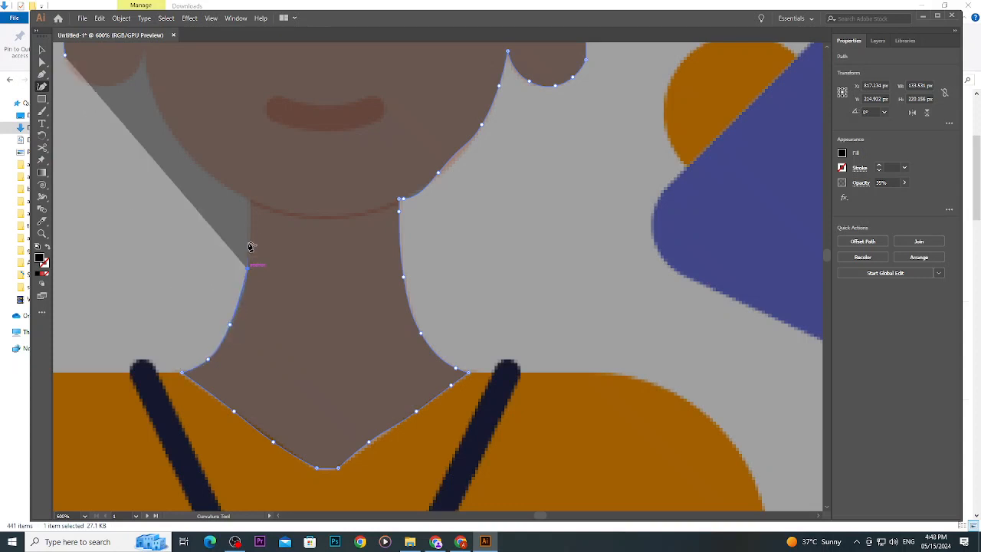
left_click(252, 202)
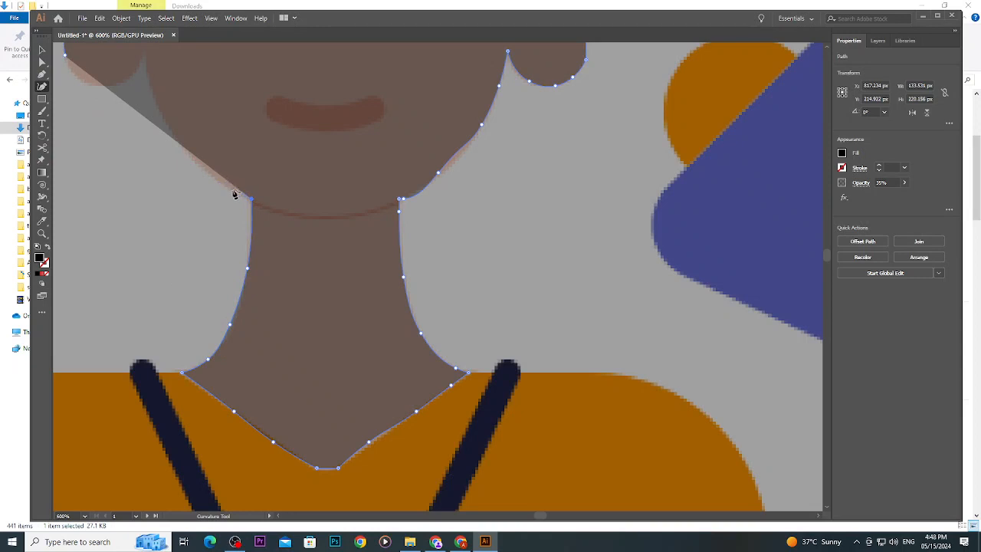
Trace the left curve of the jaw from the neck corner up to the notch beside the left ear.
left_click(233, 191)
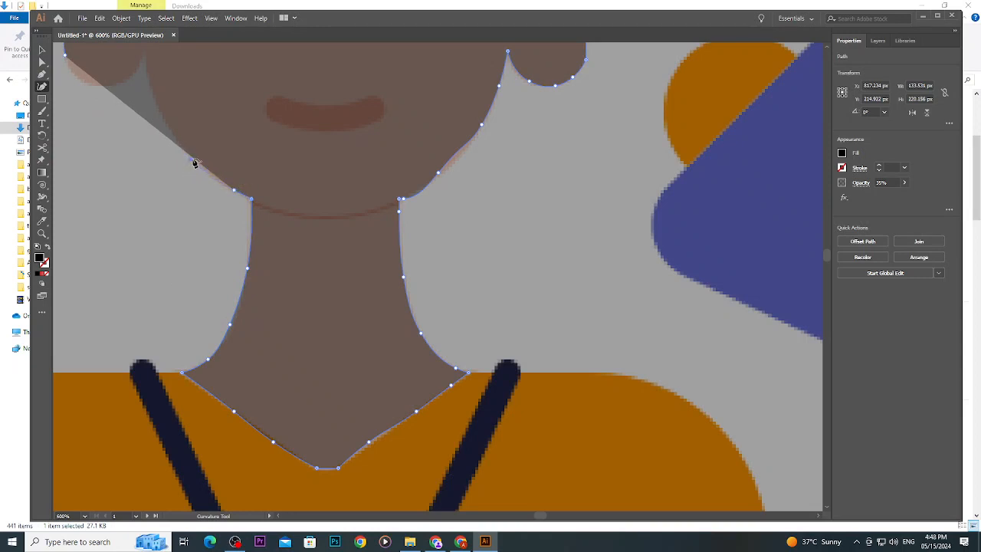
left_click(193, 161)
left_click(165, 115)
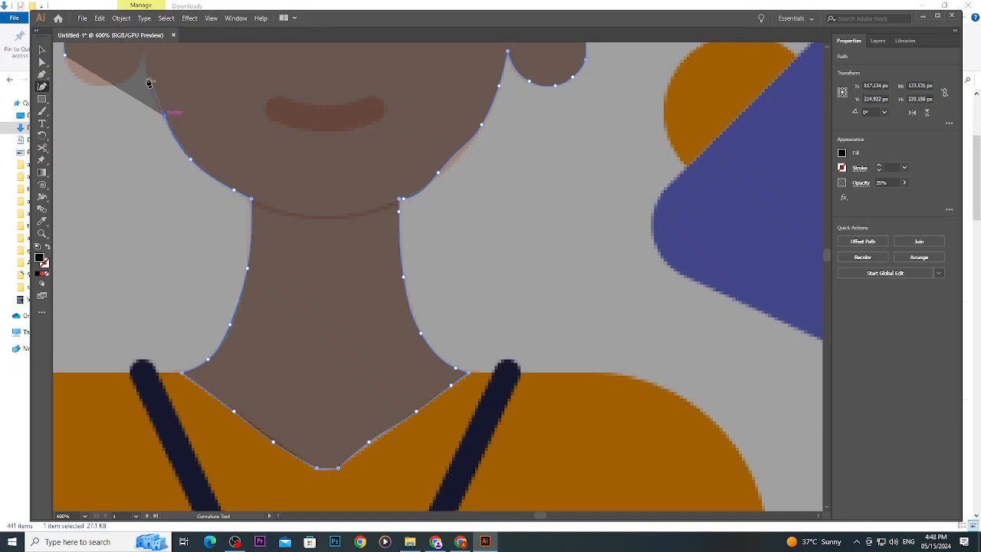
scroll(152, 93, "up", 2)
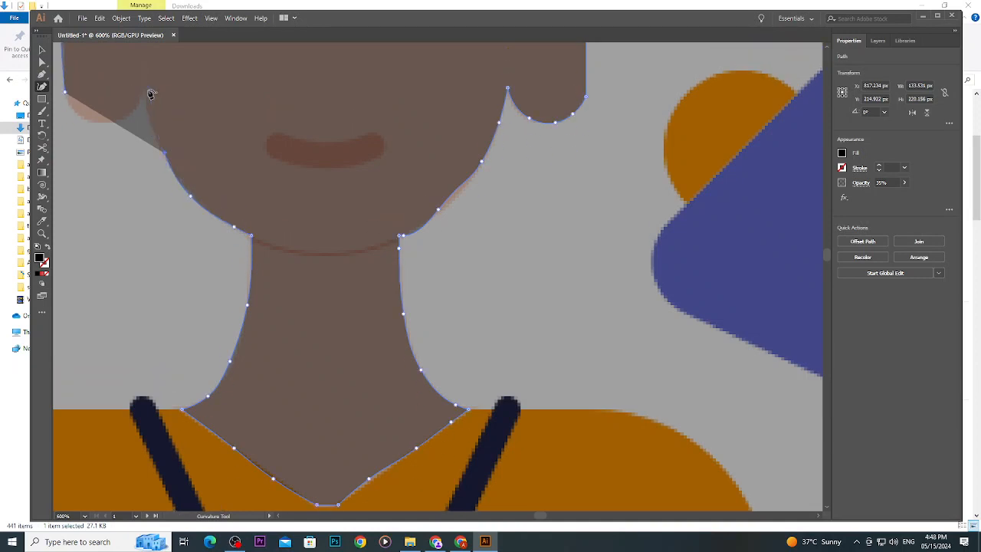
scroll(151, 93, "up", 2)
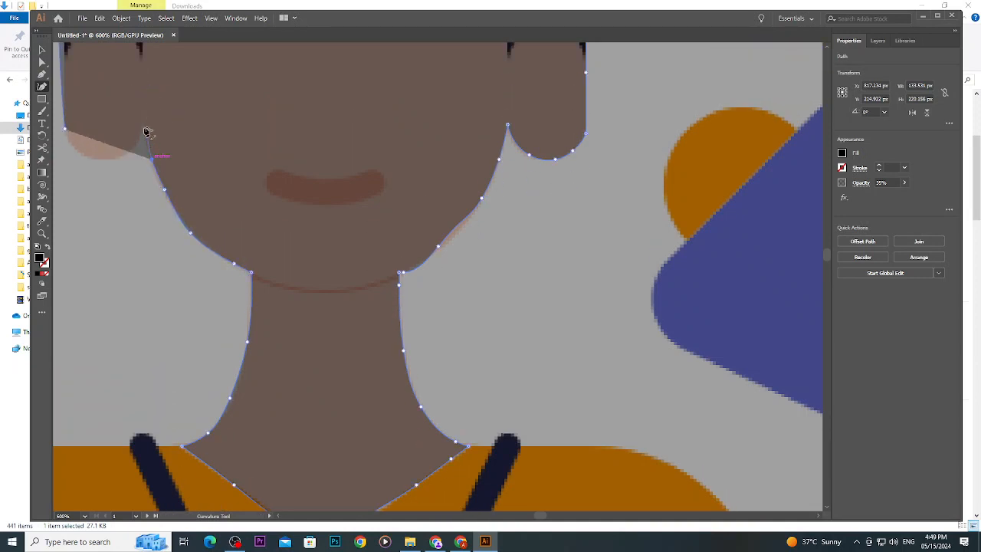
left_click(144, 126)
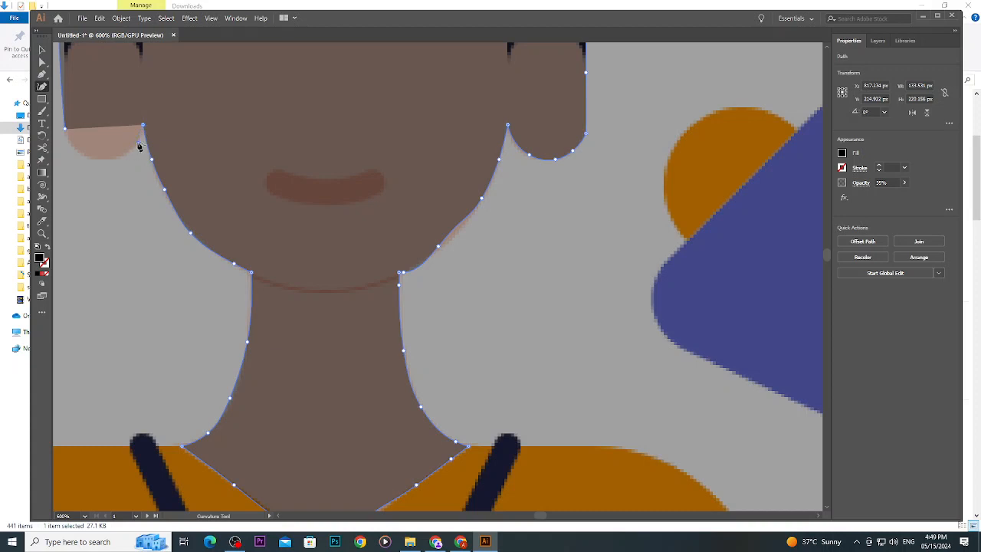
Trace the bottom curve of the left ear and close the head outline at its starting anchor.
left_click(117, 160)
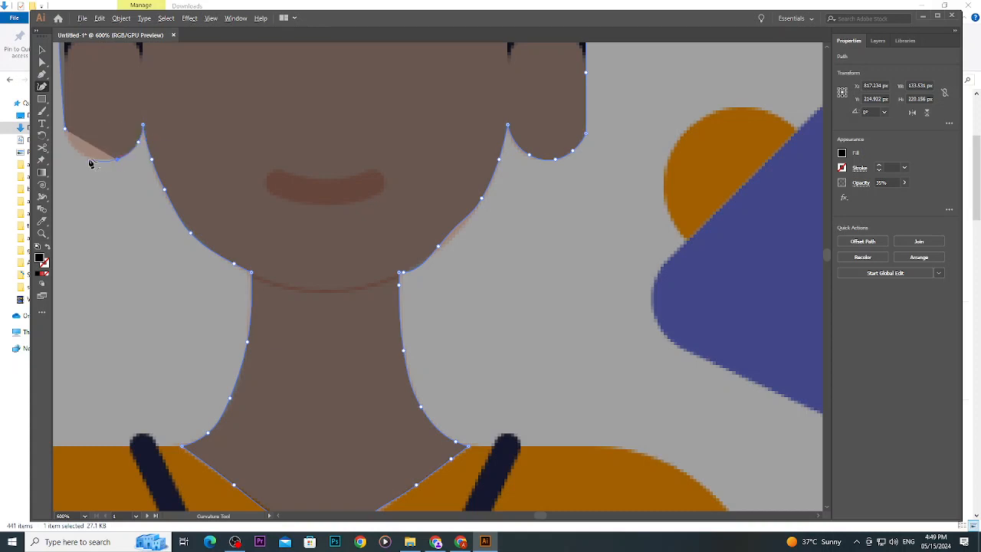
left_click(91, 159)
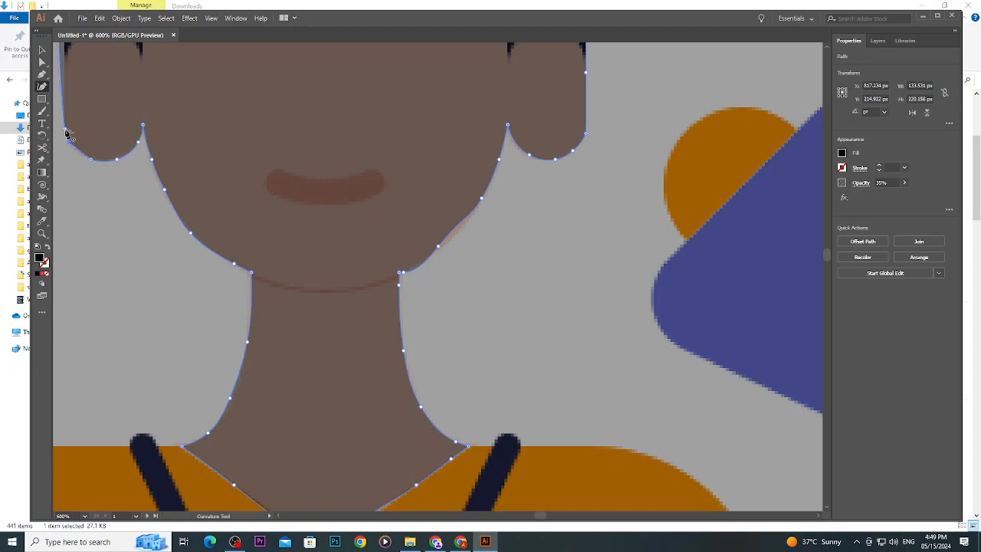
left_click(65, 131)
Move the traced head silhouette off the woman image onto the second artboard, near that artboard's left edge.
left_click(42, 49)
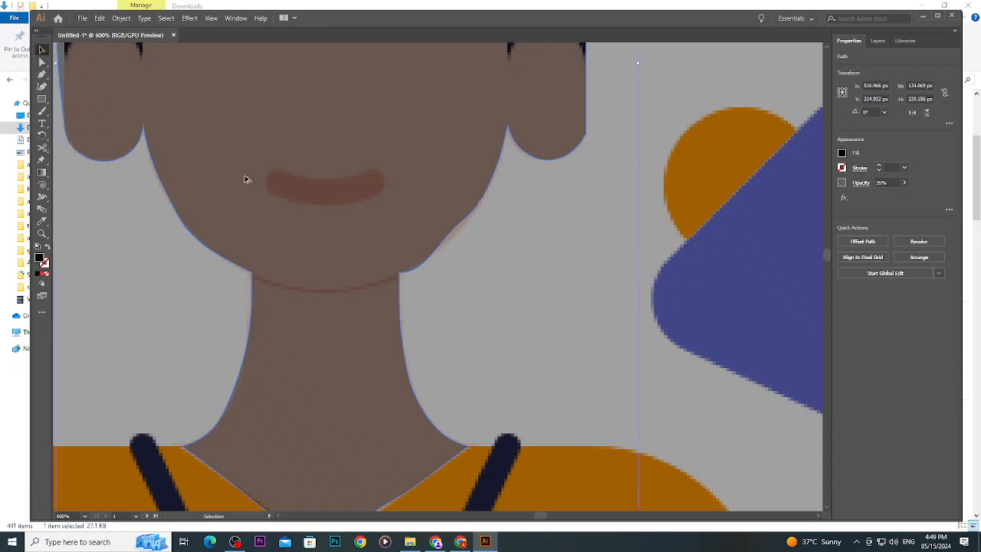
scroll(248, 179, "down", 5)
left_click_drag(253, 169, 444, 189)
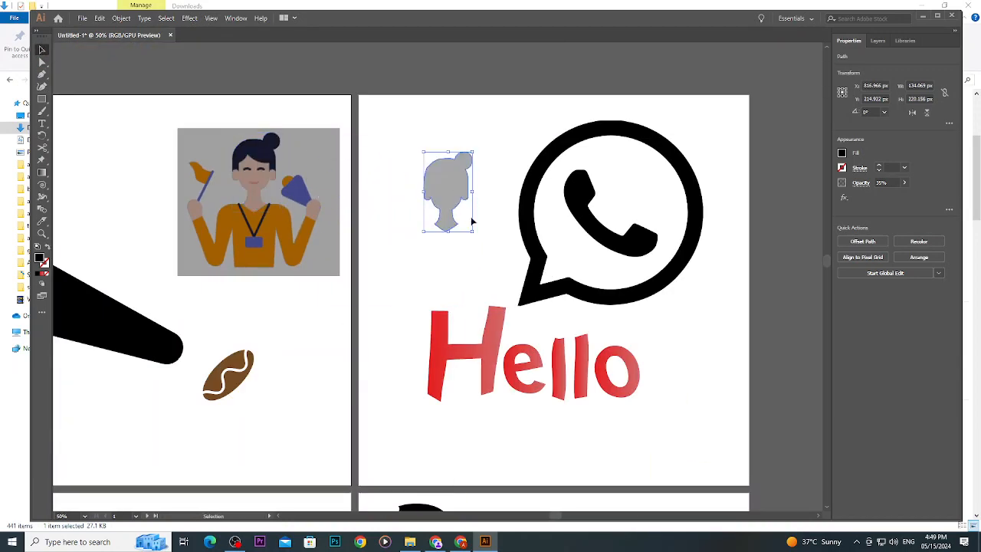
left_click(496, 242)
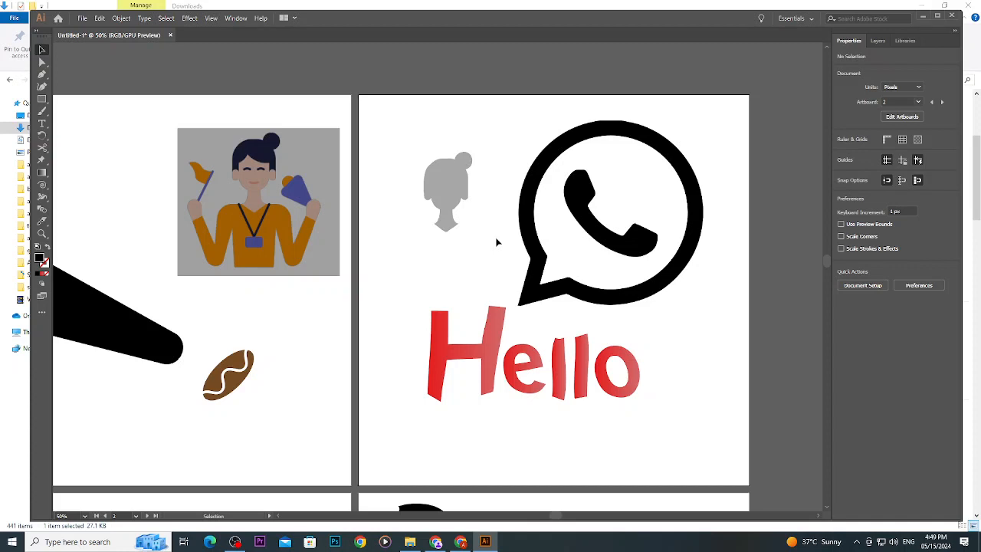
left_click_drag(473, 203, 424, 200)
left_click(397, 257)
Draw an open arc about 31 by 22 px with the Arc tool above the grey head silhouette.
scroll(422, 178, "up", 3)
scroll(442, 204, "down", 3)
scroll(414, 191, "up", 2)
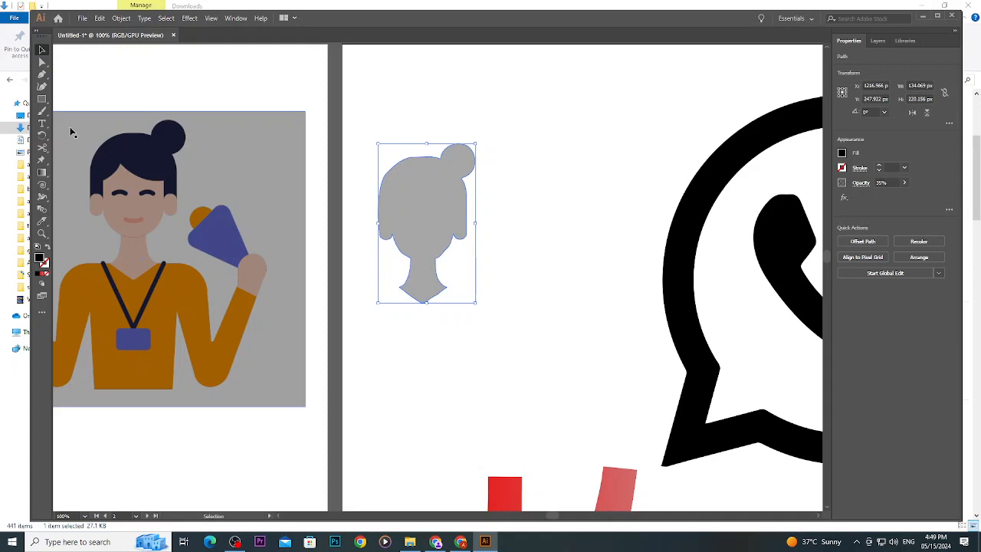
left_click(42, 112)
right_click(42, 124)
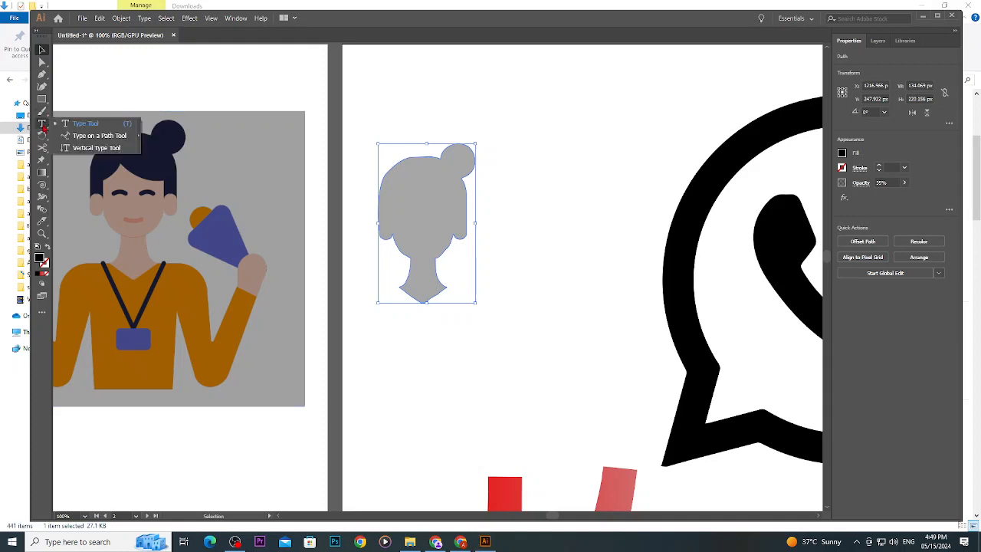
right_click(43, 136)
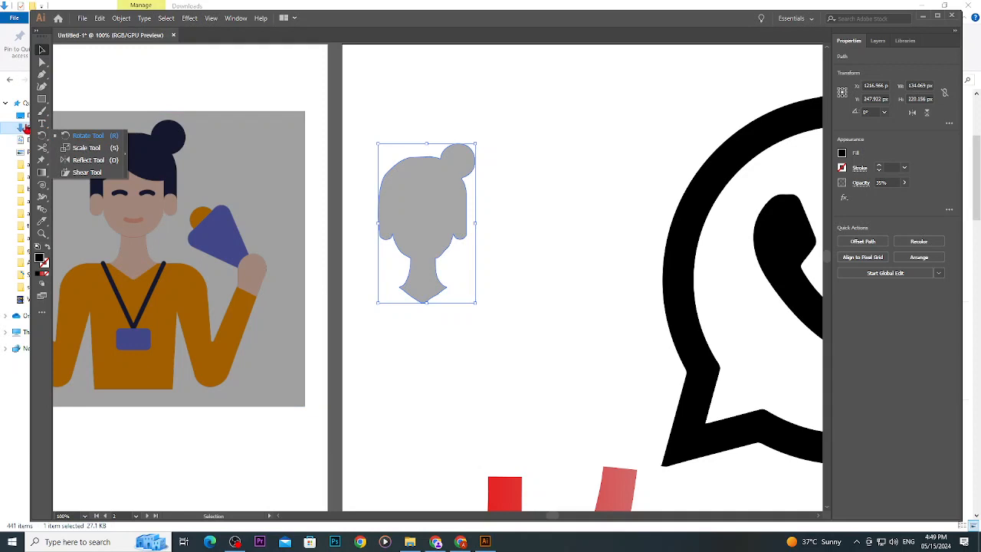
left_click(42, 136)
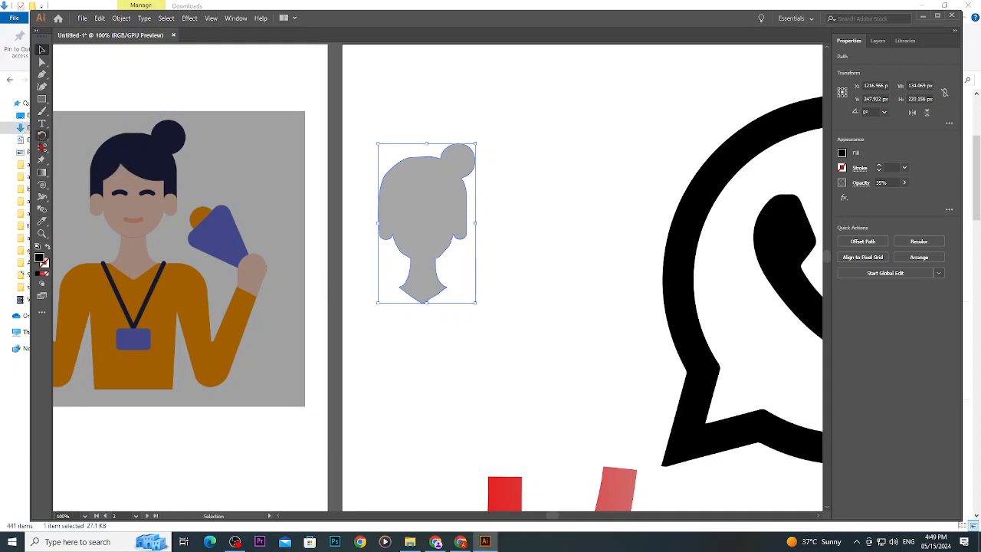
left_click(42, 148)
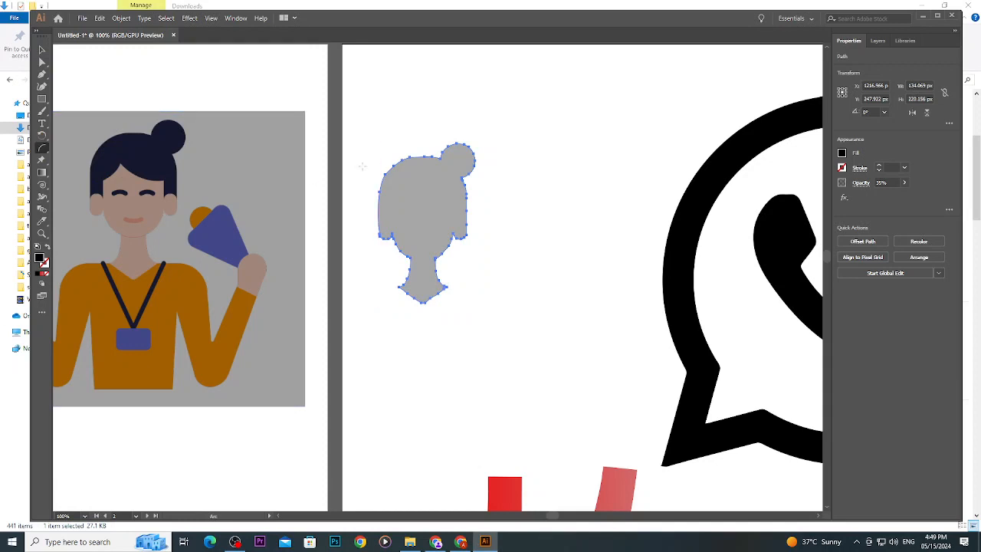
left_click(399, 102)
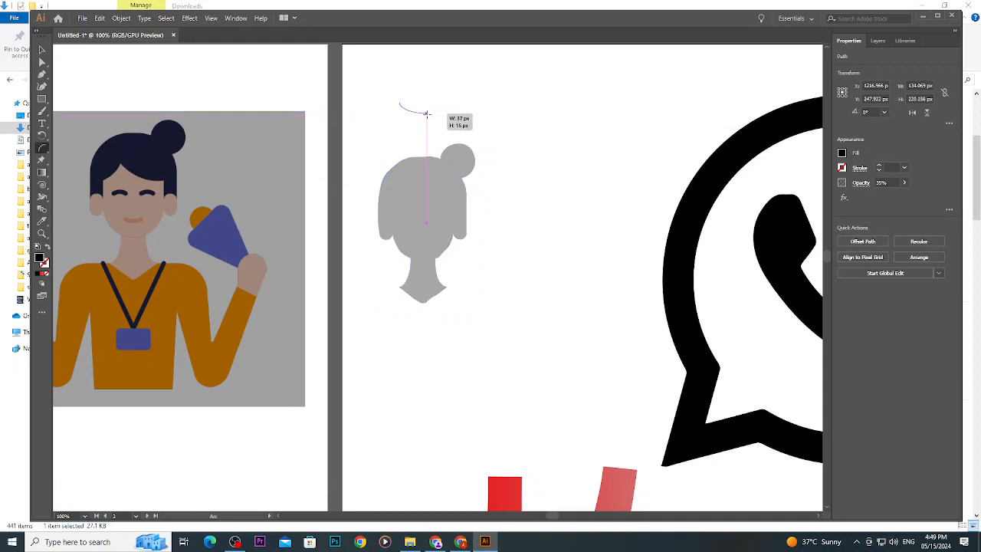
left_click(423, 117)
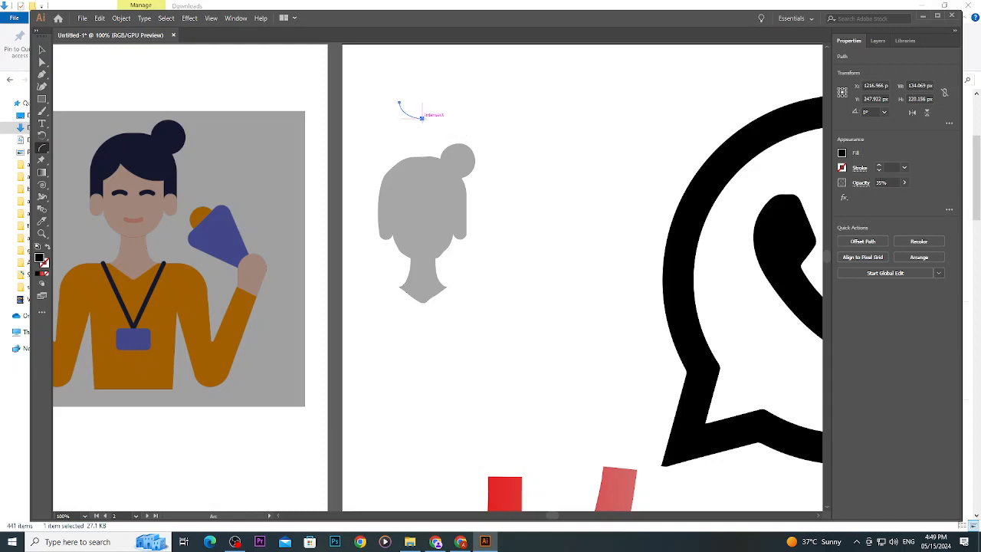
Give the arc a black stroke with a weight of 4 pt.
left_click(881, 166)
left_click(879, 164)
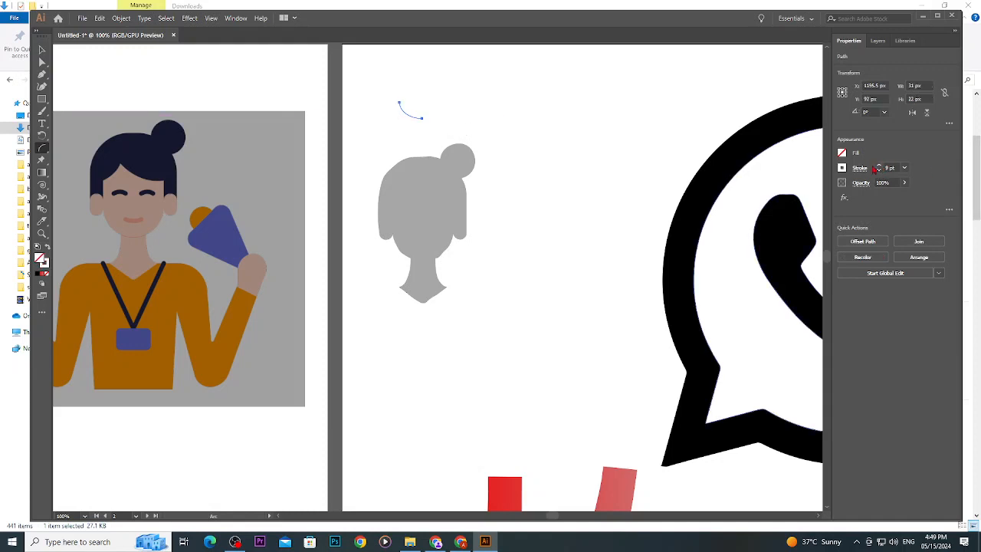
left_click(842, 167)
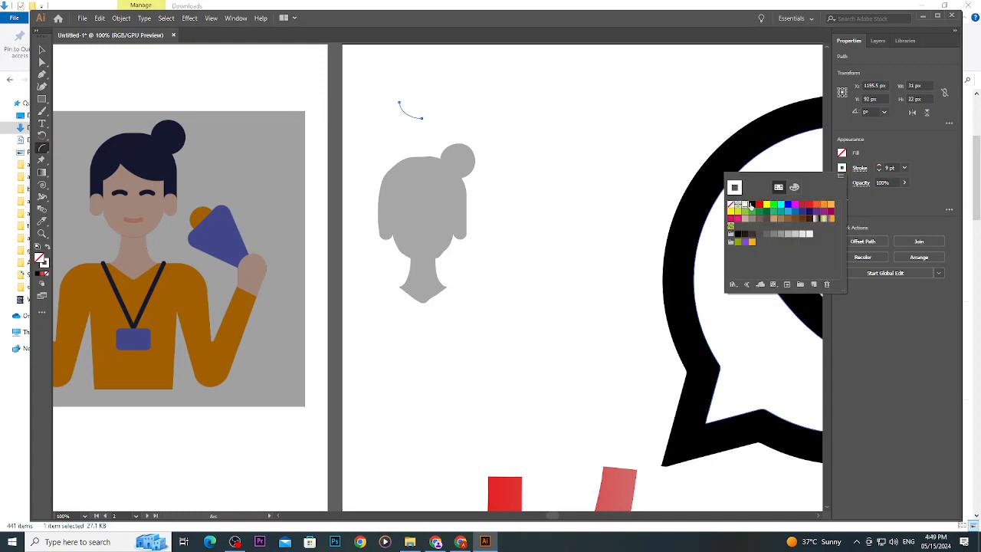
left_click(751, 204)
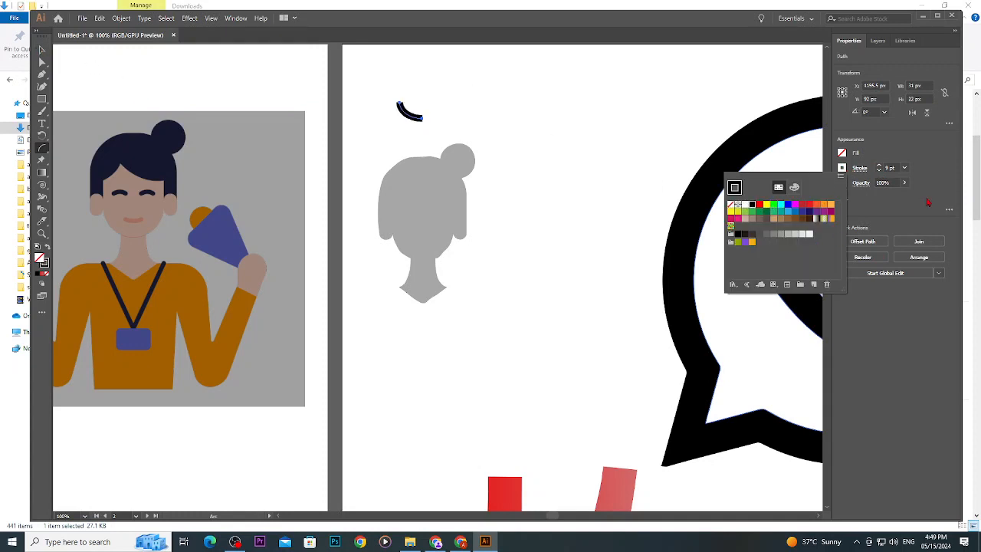
left_click(878, 170)
left_click(879, 170)
left_click(878, 170)
left_click(879, 170)
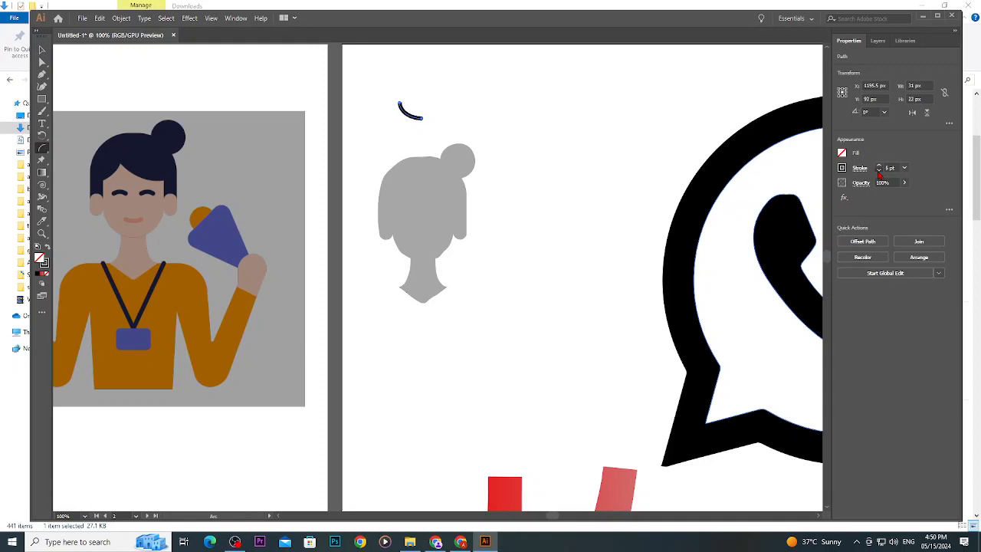
left_click(879, 170)
key("v")
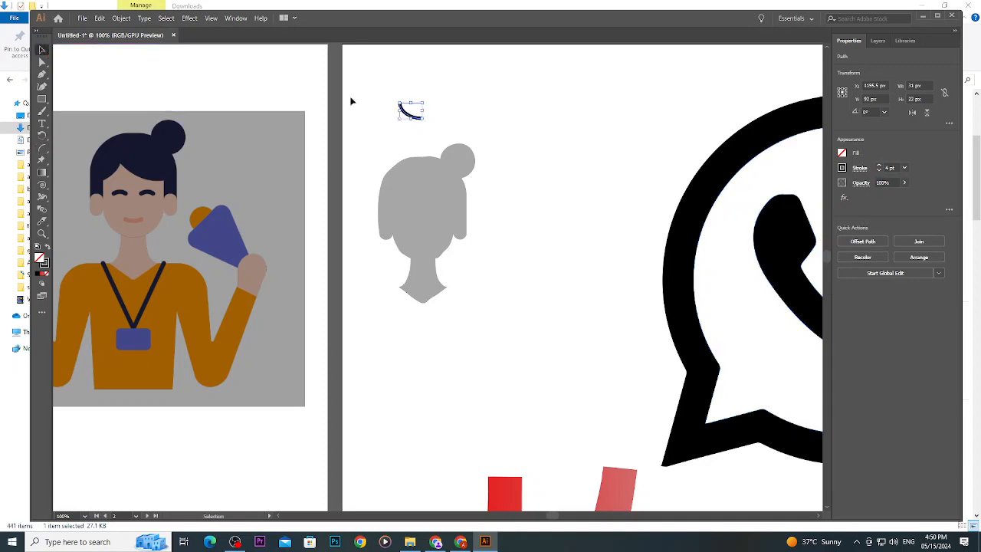
Rotate the arc to bulge upward and place it on the face as the left closed eye, with a copy as the right eye.
left_click_drag(425, 99, 462, 191)
left_click(443, 108)
left_click(490, 182)
left_click(518, 203)
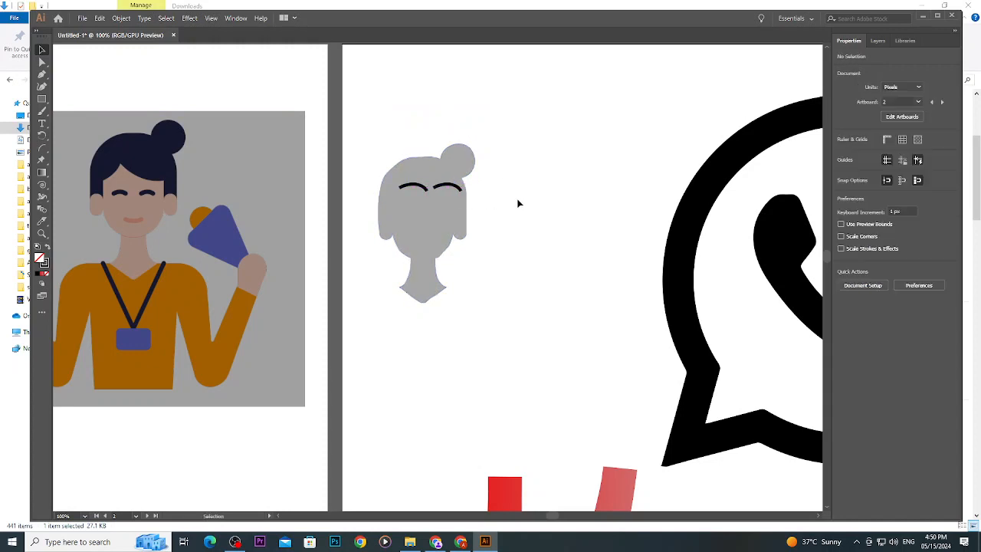
Delete both eye arcs from the grey head silhouette.
left_click(459, 190)
left_click(460, 189)
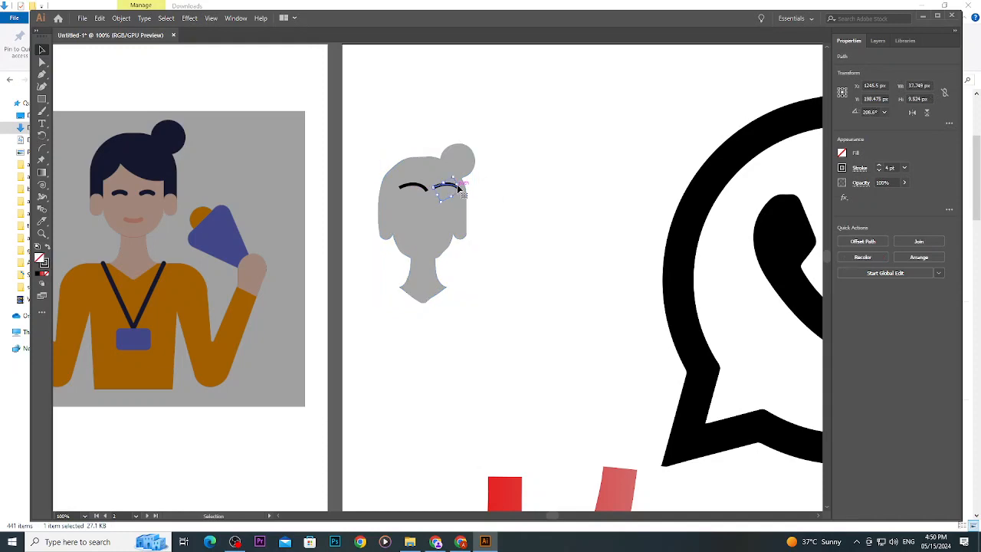
left_click(426, 179)
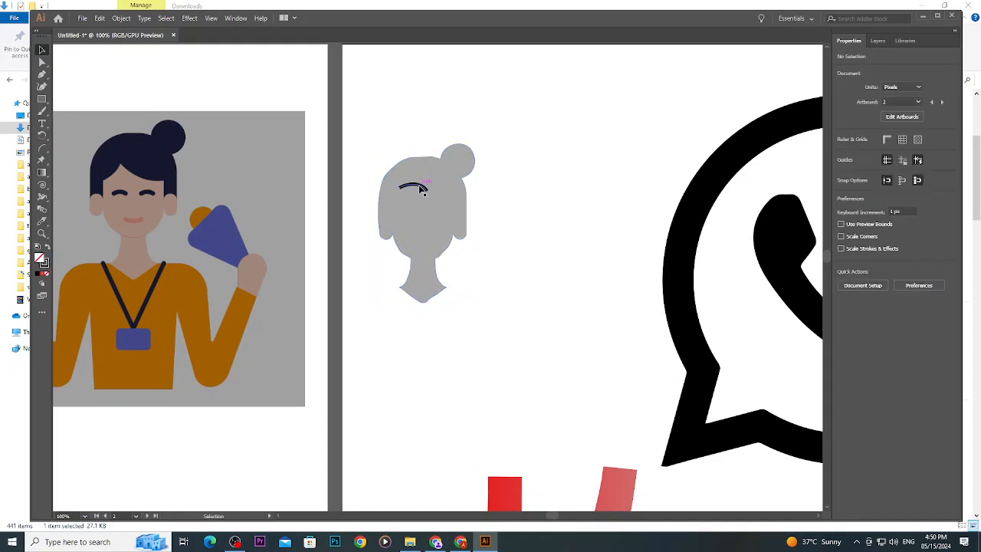
left_click(503, 224)
Try the Width tool on the black rounded tapered shape on the first artboard.
scroll(501, 225, "down", 5)
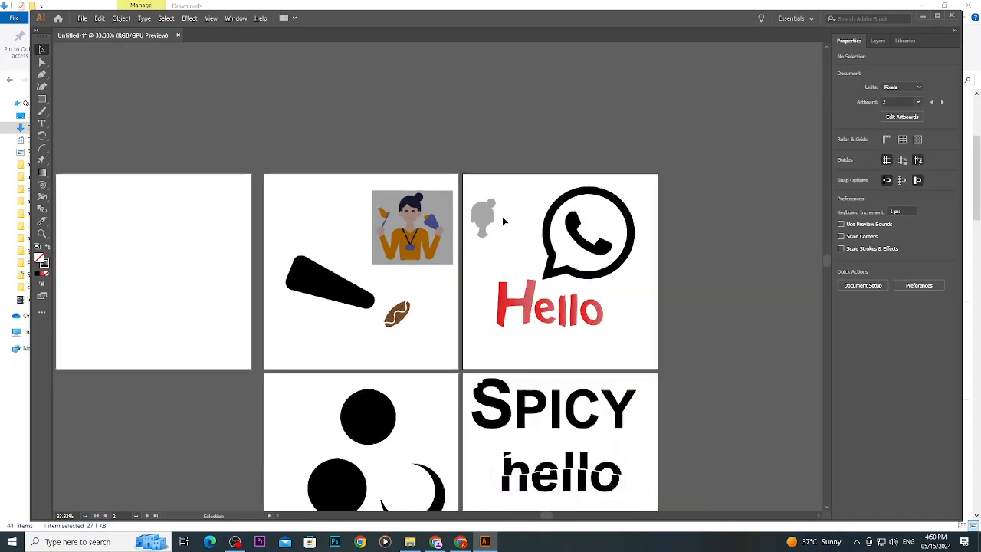
scroll(502, 224, "up", 5)
scroll(501, 225, "down", 3)
scroll(494, 228, "down", 3)
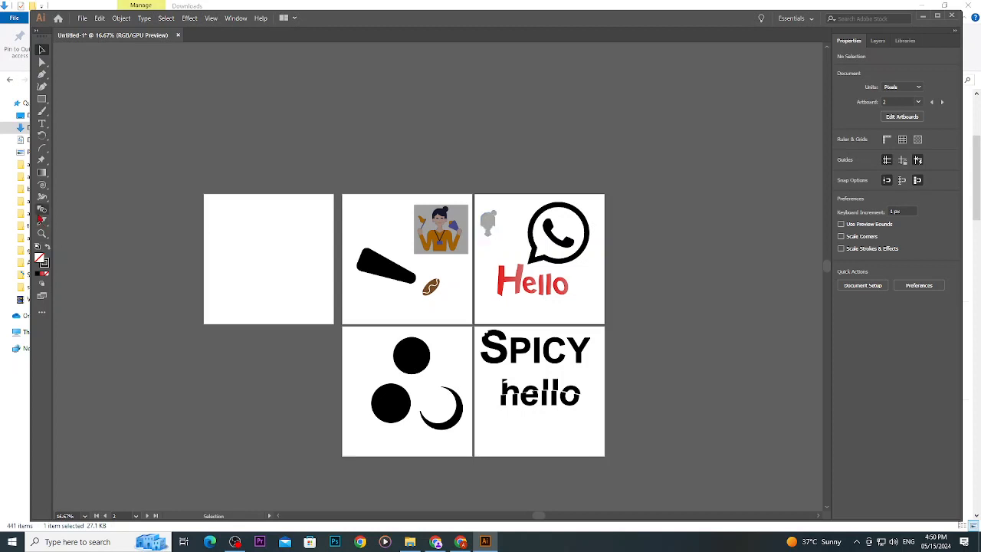
left_click(42, 199)
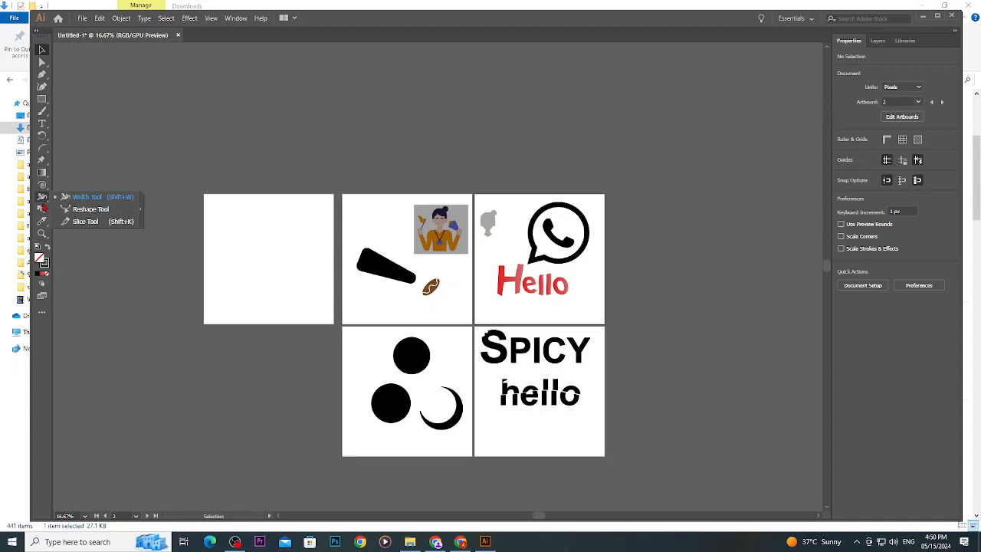
left_click(87, 196)
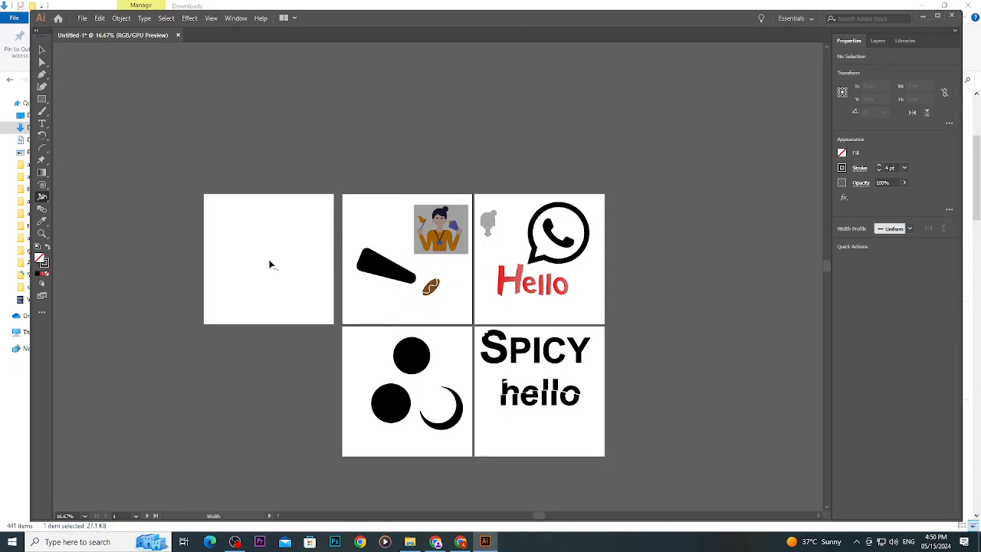
left_click(42, 50)
left_click(387, 268)
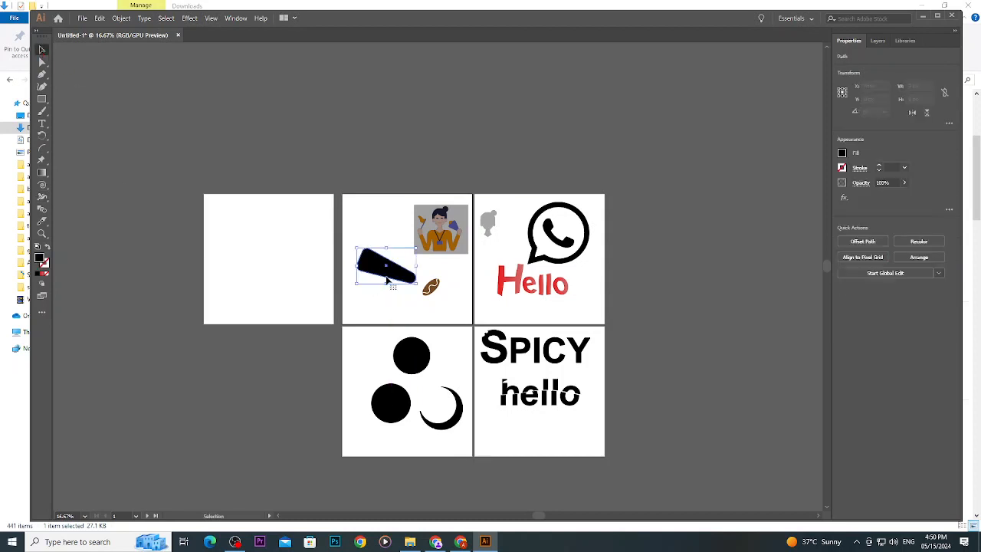
scroll(399, 268, "up", 4)
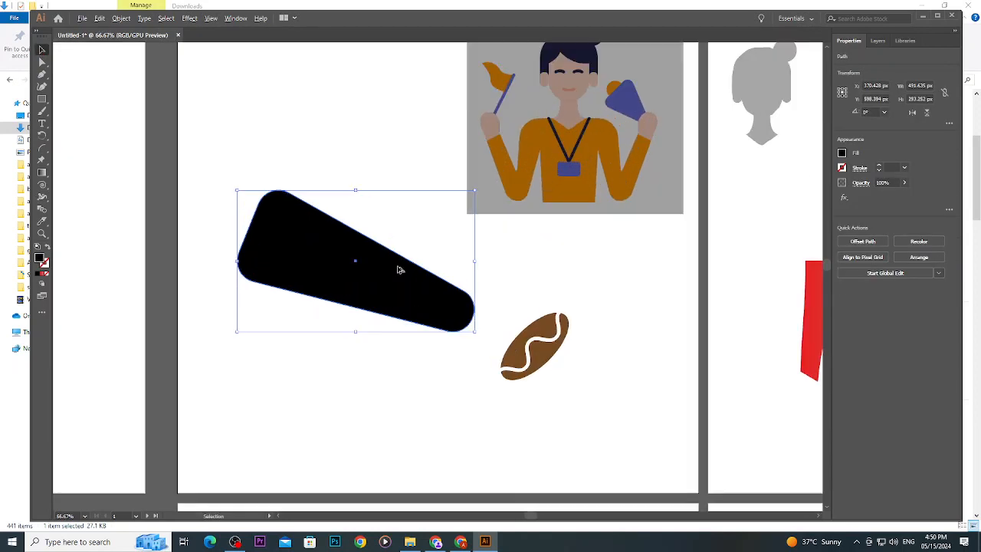
left_click(42, 197)
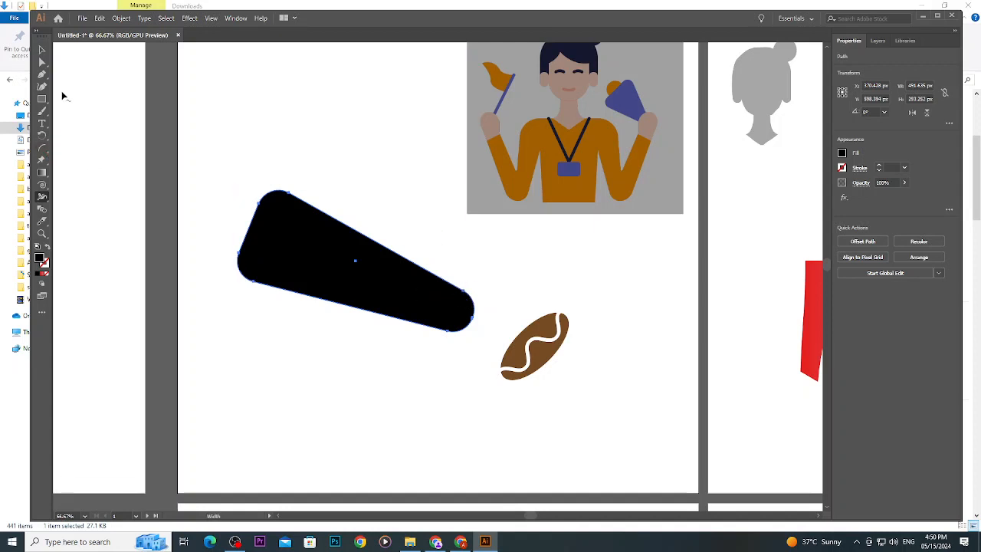
left_click(44, 64)
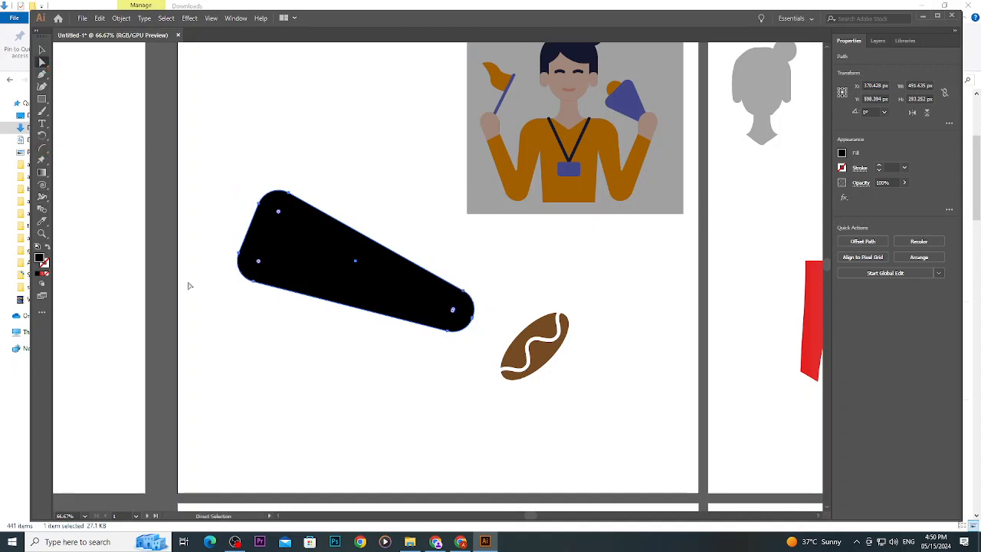
left_click(42, 197)
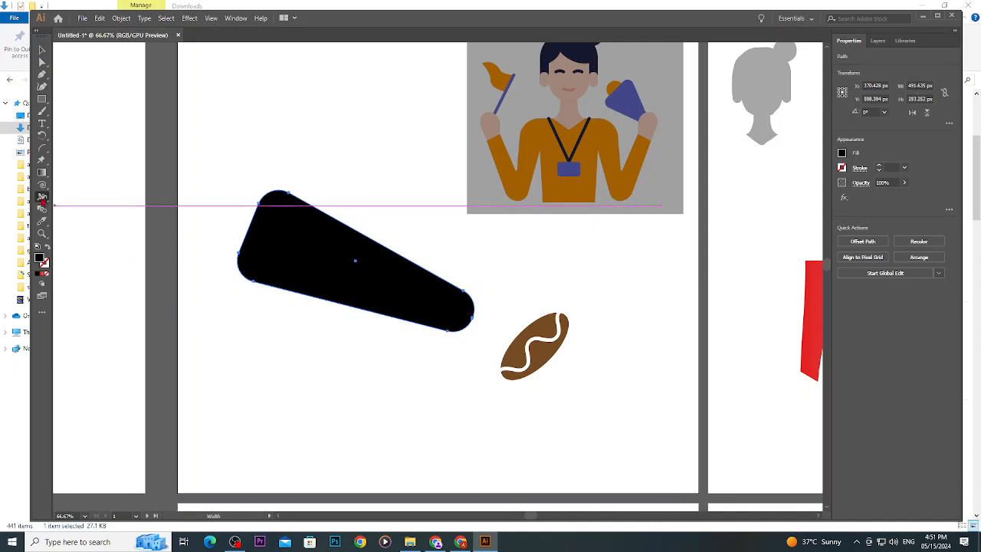
key("a")
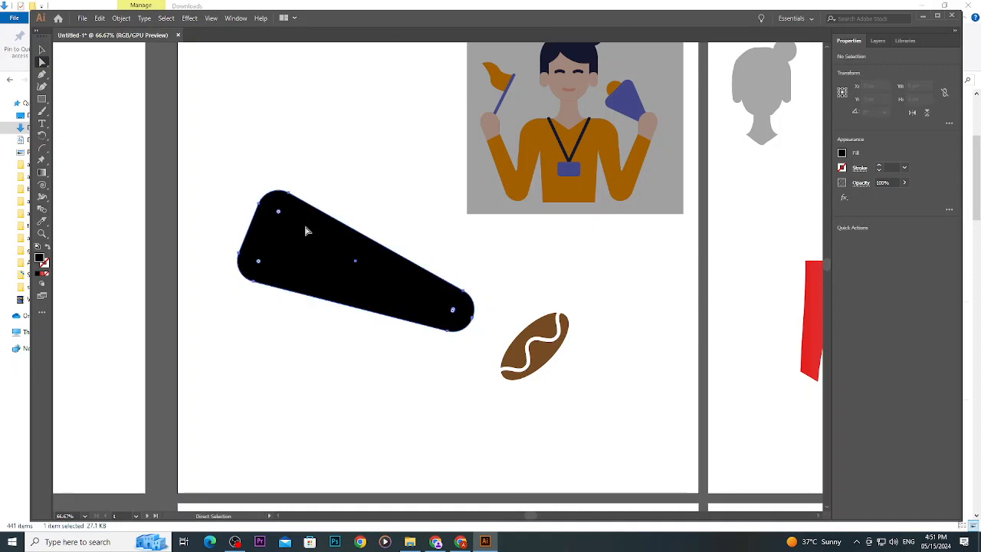
left_click(42, 197)
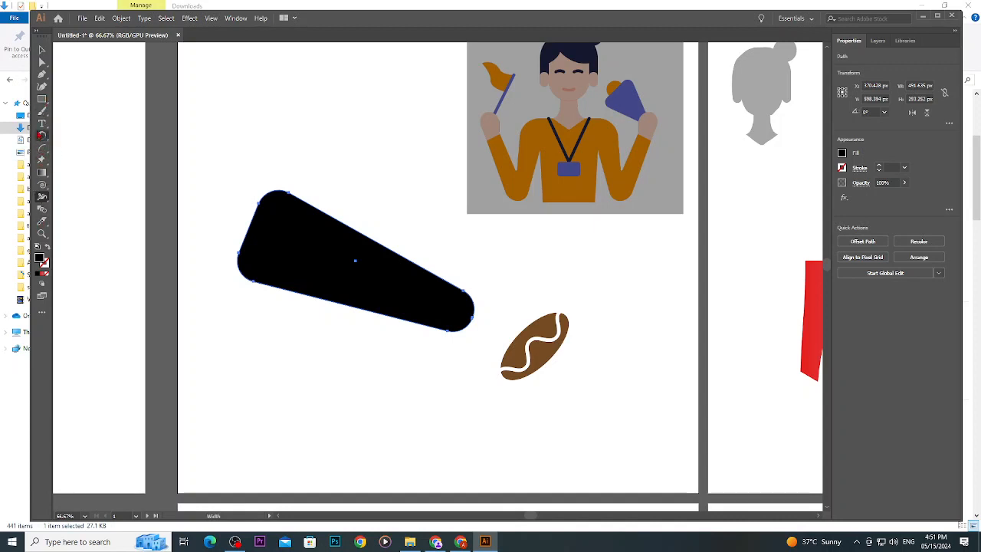
Draw a horizontal line about 267 px long above the black tapered shape and give it a black stroke.
right_click(42, 100)
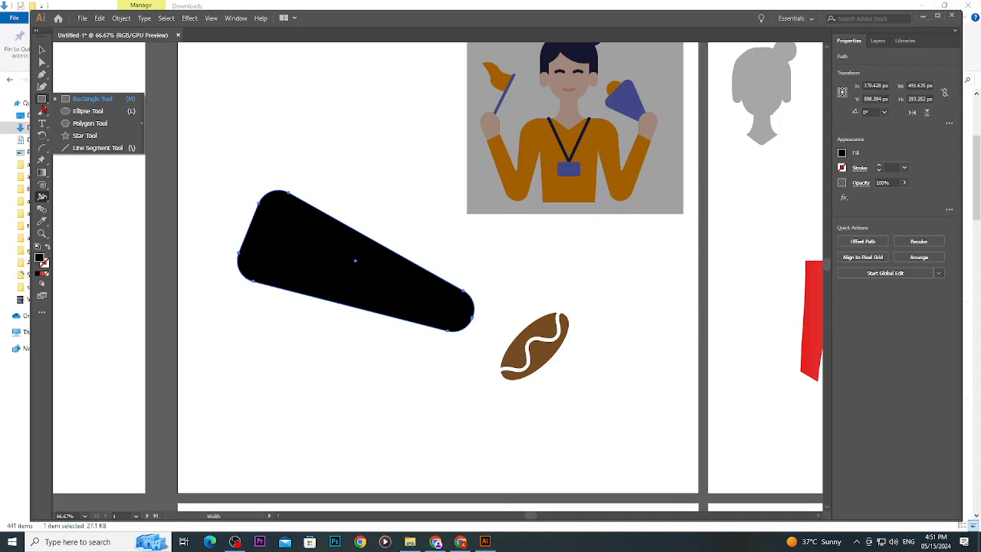
left_click(78, 147)
left_click_drag(245, 110, 375, 110)
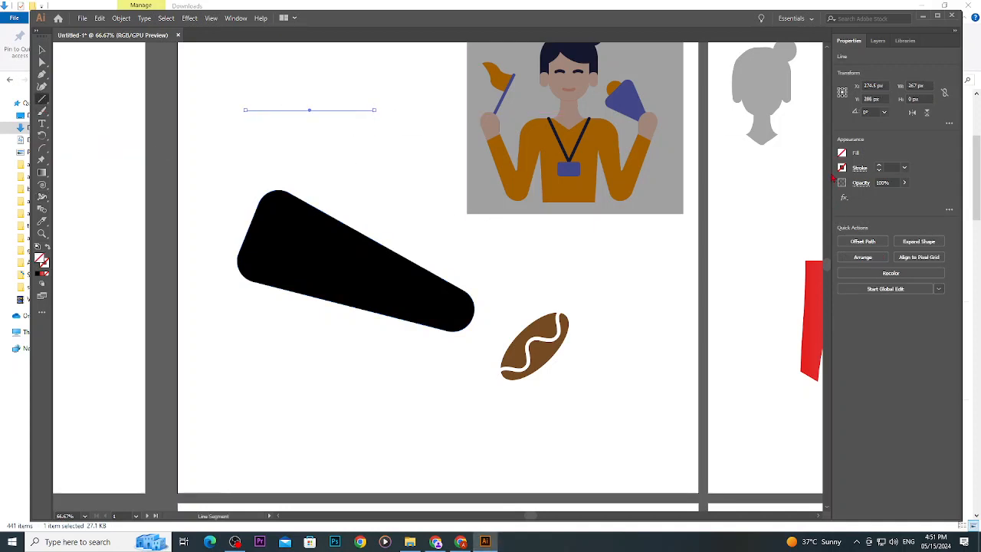
left_click(841, 168)
left_click(751, 204)
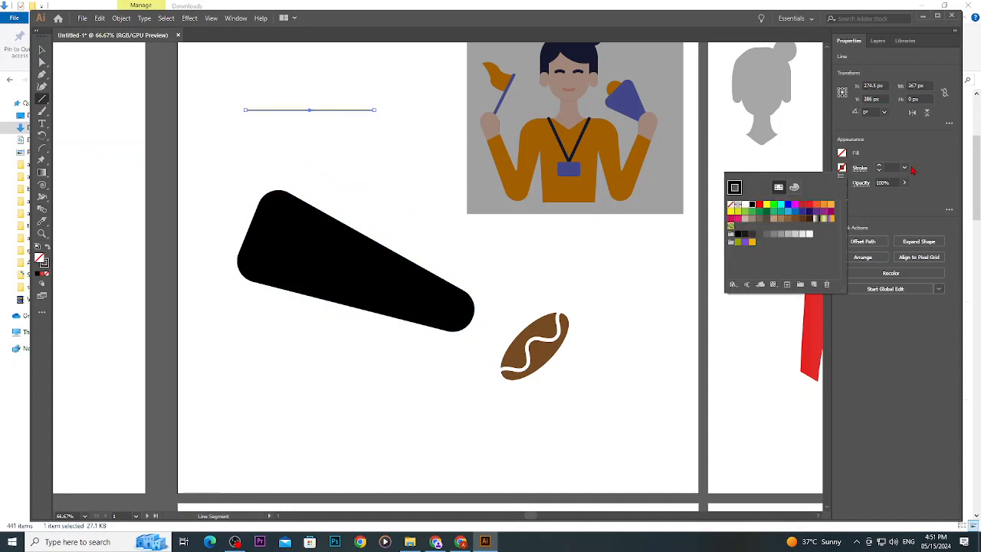
Set the horizontal line's stroke weight to 33 pt.
left_click(878, 166)
left_click(878, 166)
left_click(878, 166)
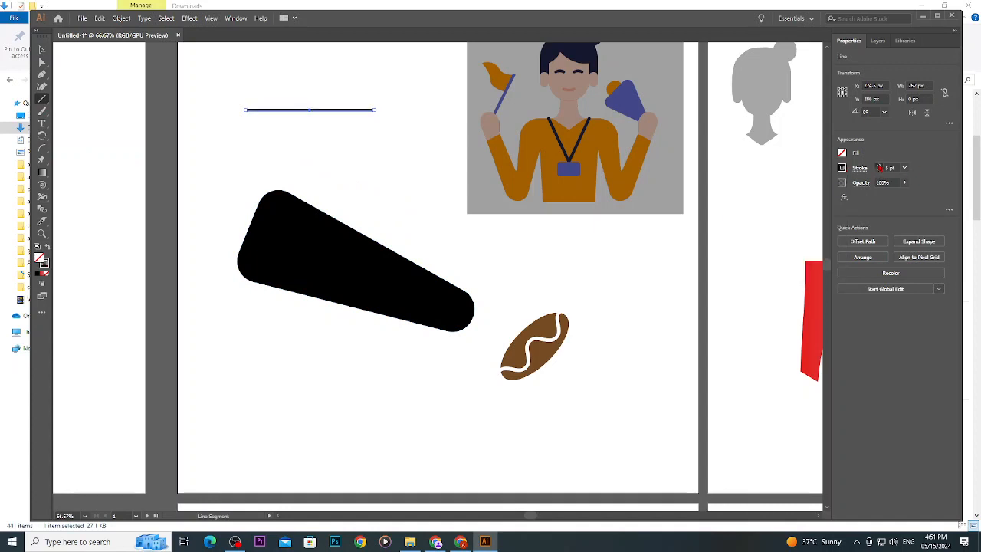
left_click(878, 167)
left_click(879, 166)
left_click(879, 167)
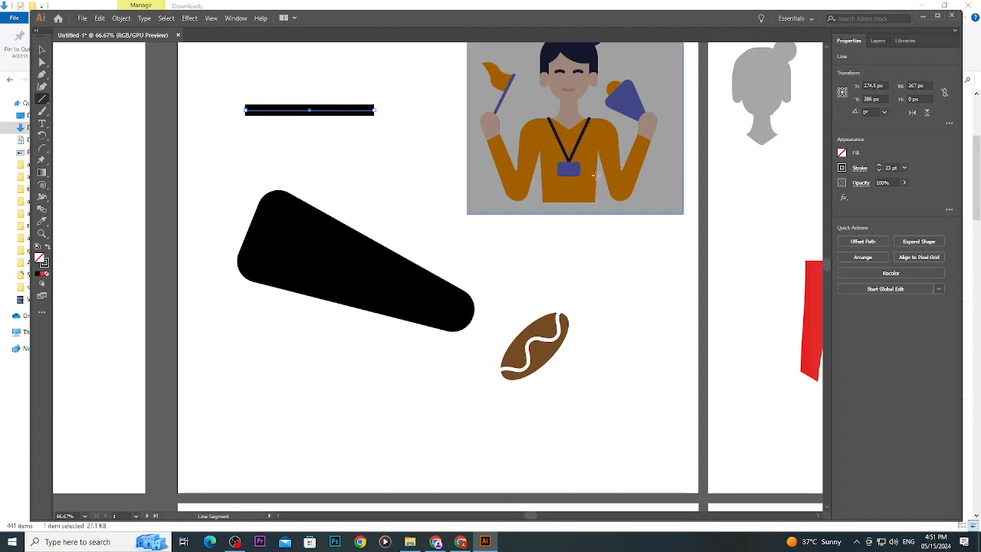
left_click(879, 166)
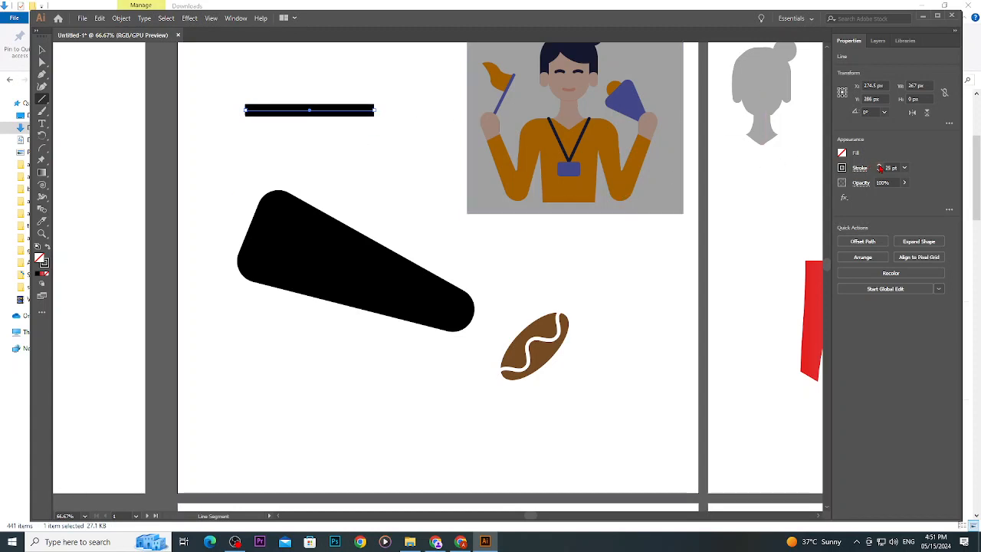
left_click(879, 167)
left_click(879, 166)
left_click(878, 166)
left_click(878, 167)
left_click(879, 166)
left_click(879, 167)
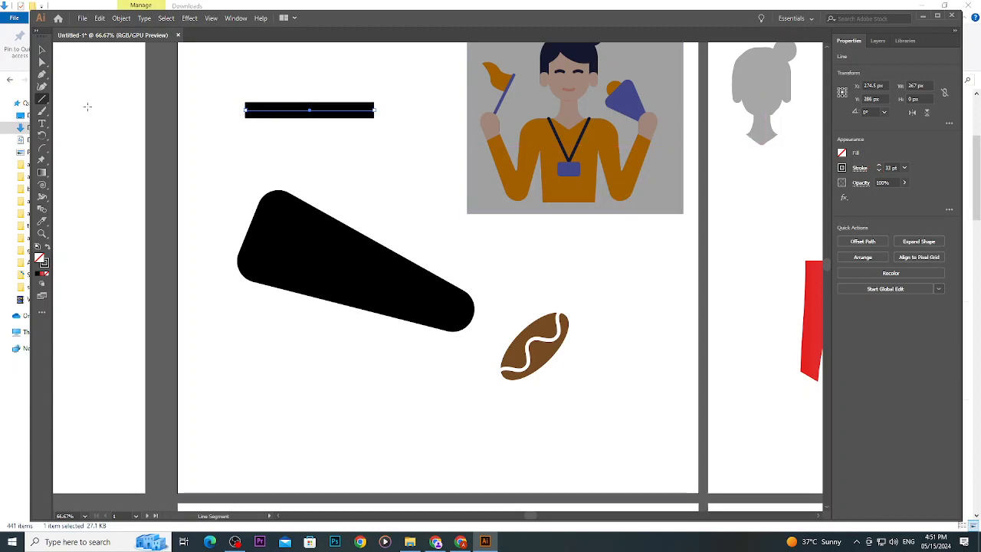
Narrow the thick line's stroke at its midpoint with the Width tool so it tapers inward from both ends, and deselect it.
left_click(42, 197)
scroll(314, 112, "up", 2)
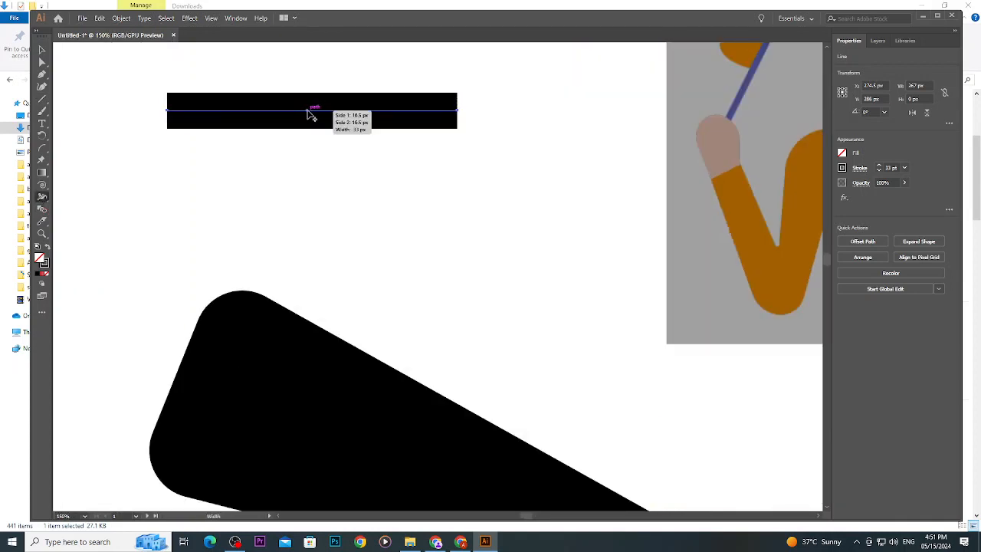
left_click_drag(313, 112, 311, 108)
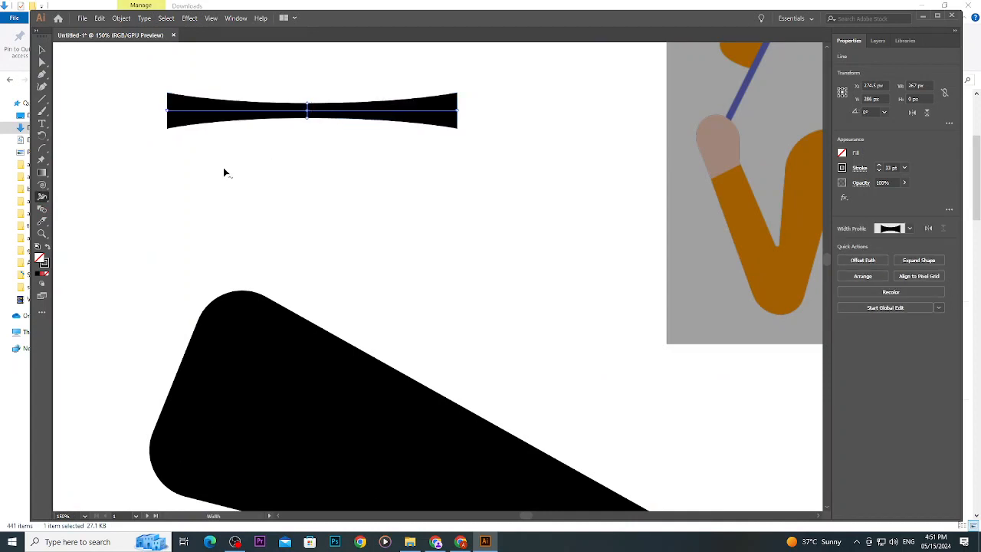
key("ctrl+z")
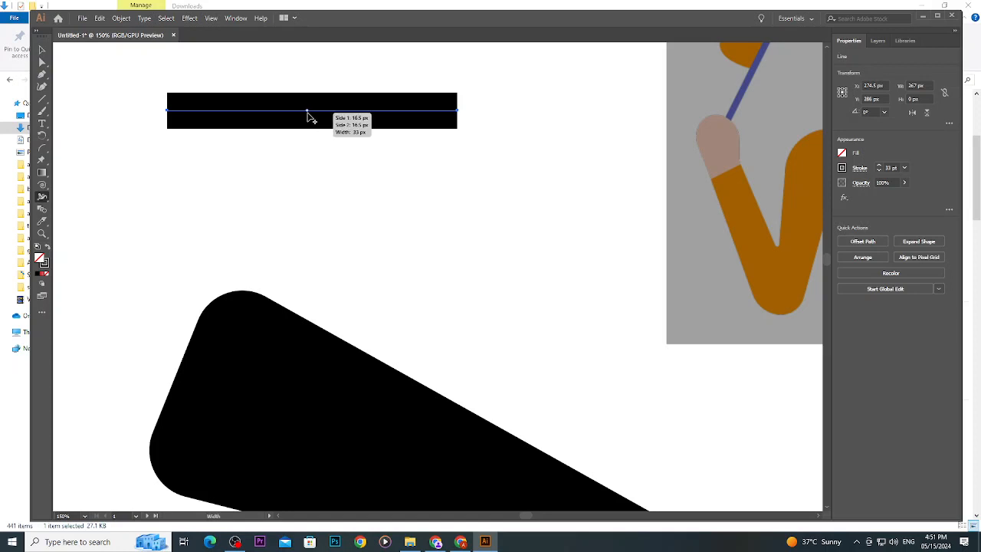
left_click_drag(310, 115, 306, 121)
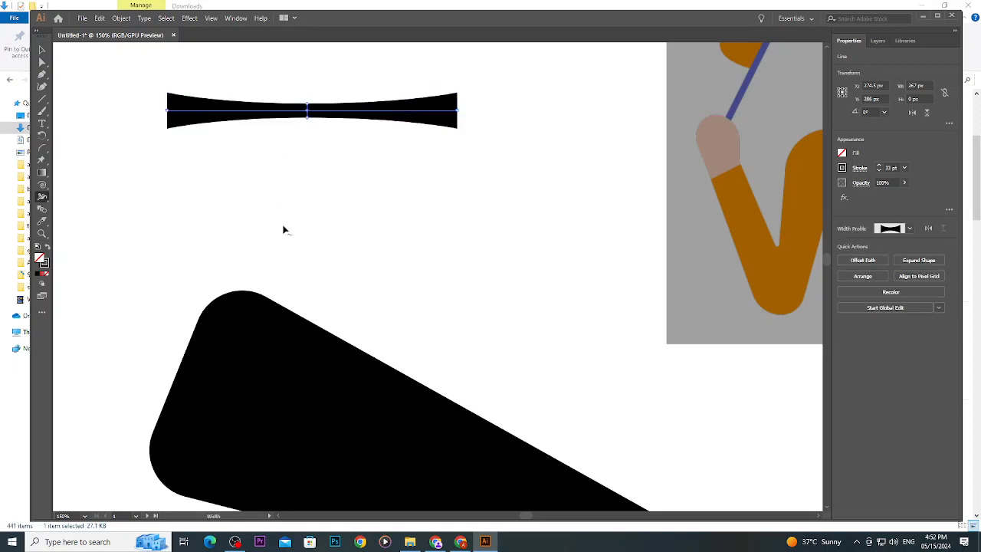
left_click(42, 50)
left_click(303, 182)
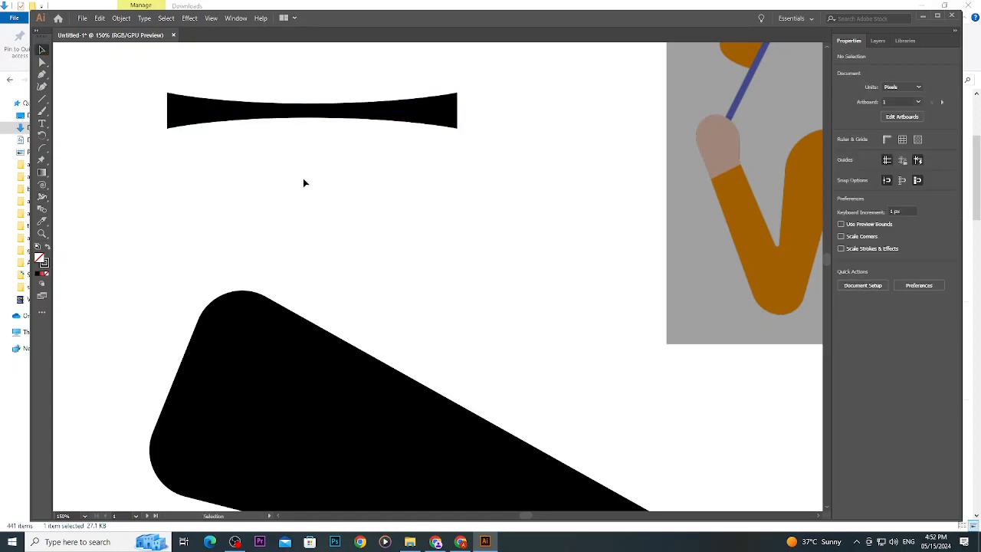